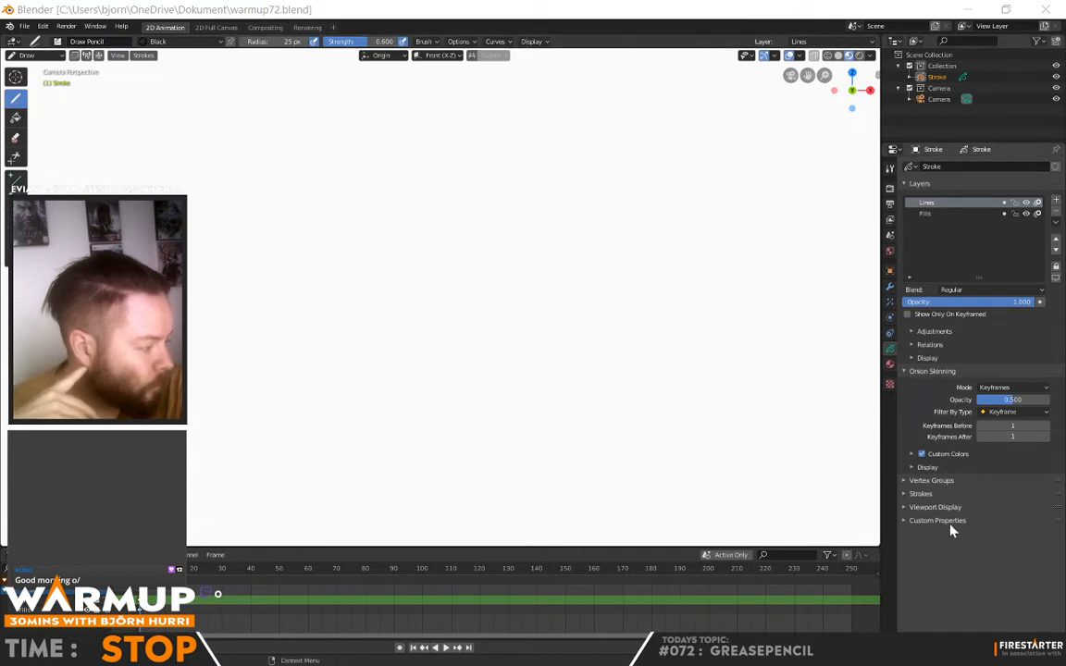
# Step: Set the Thickness Scale of the Stroke object's strokes to 2.29, leaving the depth order on 2D Layers
pyautogui.click(906, 496)
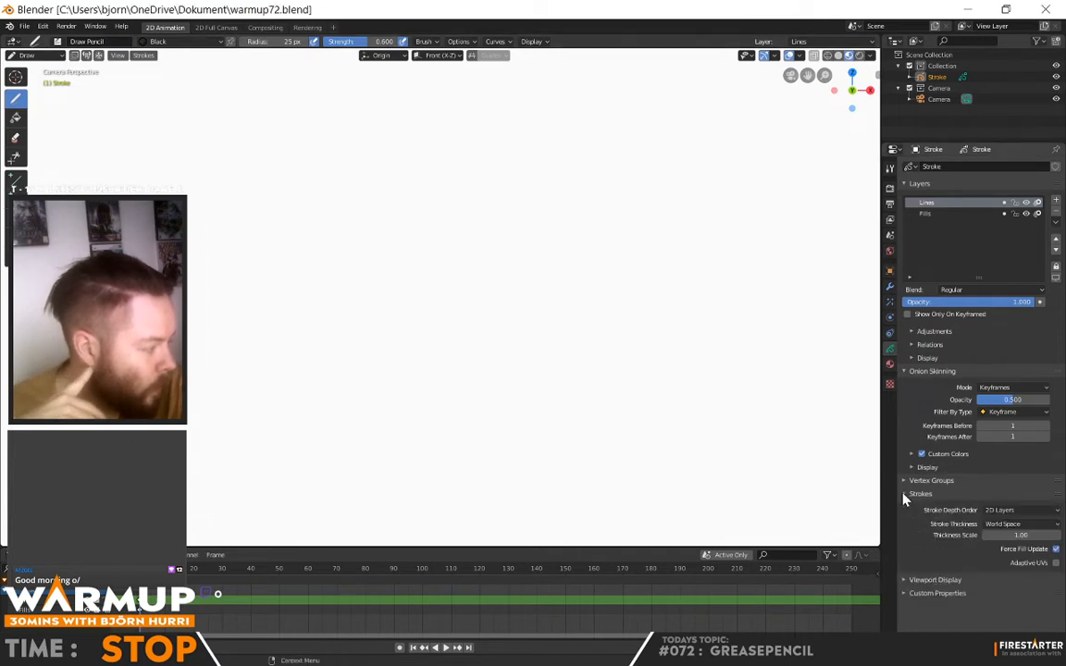
pyautogui.click(1018, 512)
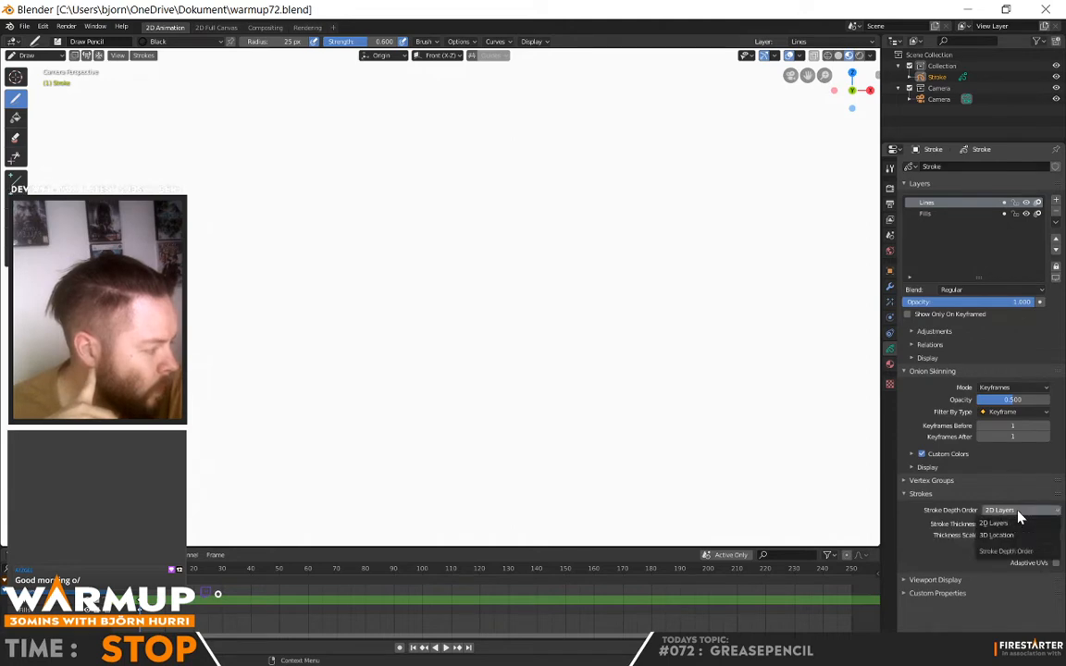
pyautogui.click(1017, 512)
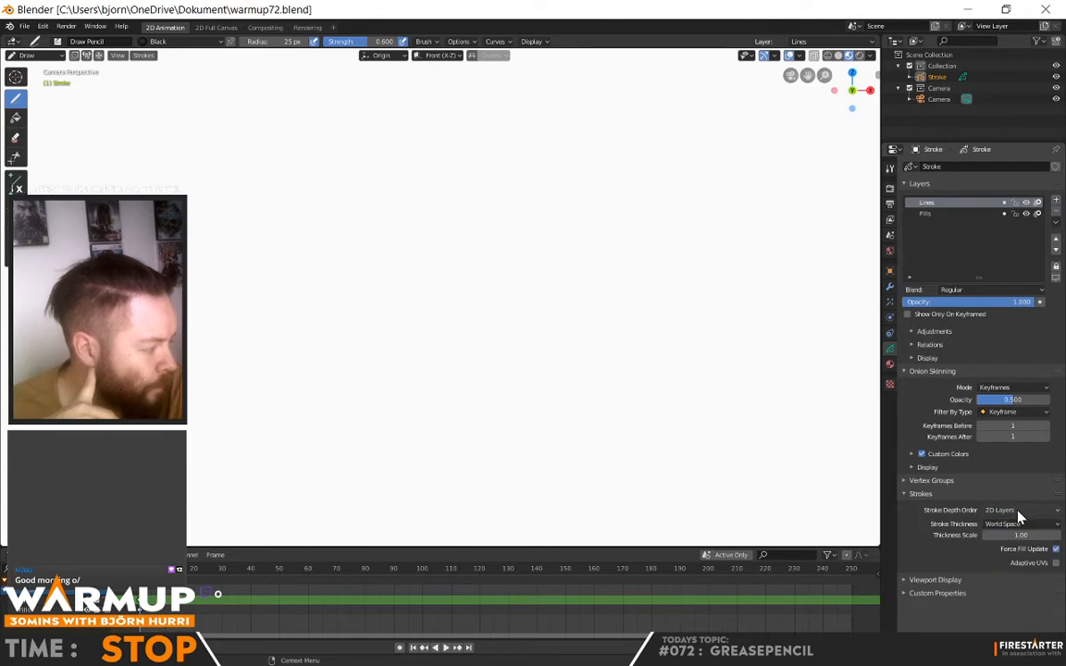
pyautogui.moveTo(1019, 537); pyautogui.dragTo(1055, 537)
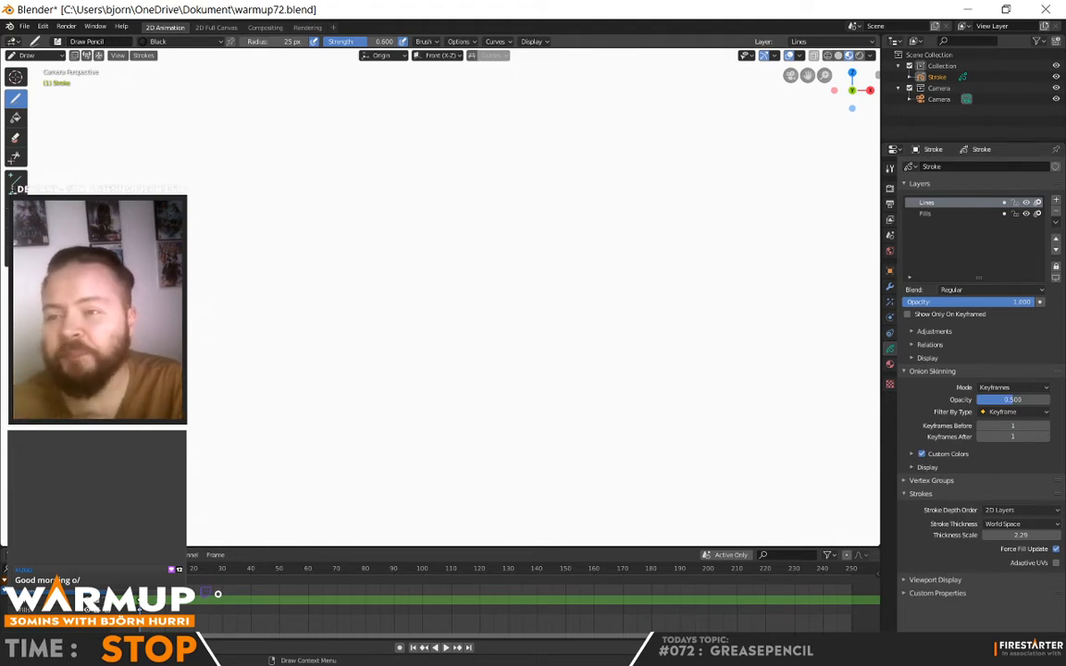
# Step: Draw a freehand sideways U-shaped curve on the front plane, and view it from the back
pyautogui.moveTo(362, 238)
pyautogui.mouseDown()
pyautogui.moveTo(437, 291)
pyautogui.moveTo(345, 295)
pyautogui.mouseUp()
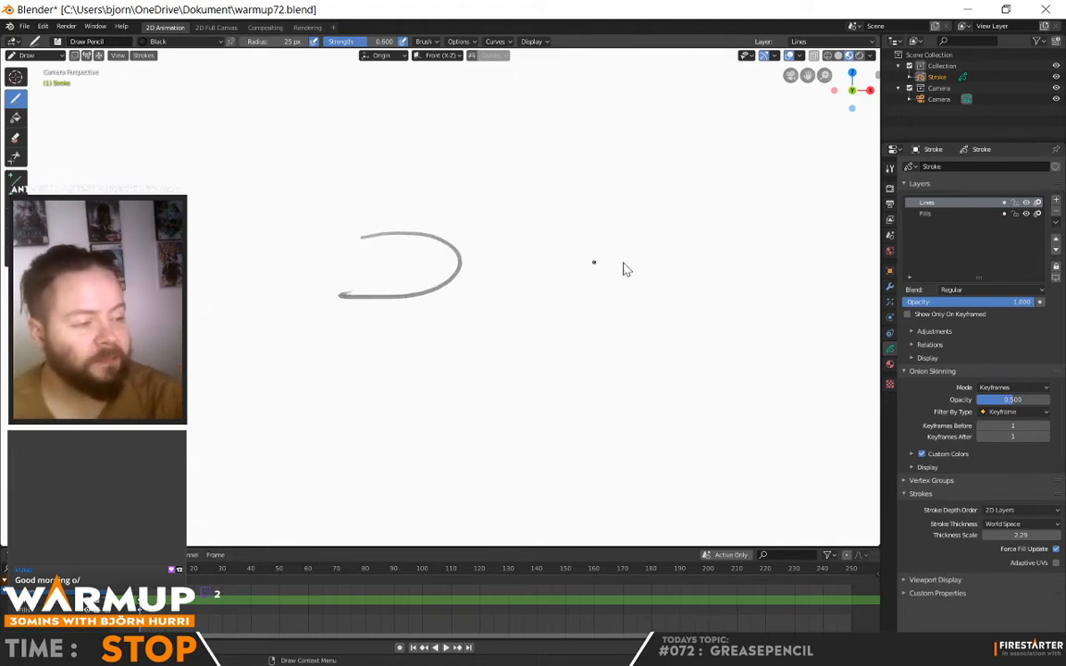
pyautogui.moveTo(592, 257)
pyautogui.mouseDown(button='middle')
pyautogui.moveTo(530, 319)
pyautogui.moveTo(476, 302)
pyautogui.moveTo(437, 330)
pyautogui.moveTo(461, 271)
pyautogui.moveTo(561, 302)
pyautogui.moveTo(514, 288)
pyautogui.moveTo(530, 263)
pyautogui.moveTo(553, 369)
pyautogui.moveTo(632, 355)
pyautogui.moveTo(618, 326)
pyautogui.moveTo(547, 293)
pyautogui.mouseUp(button='middle')
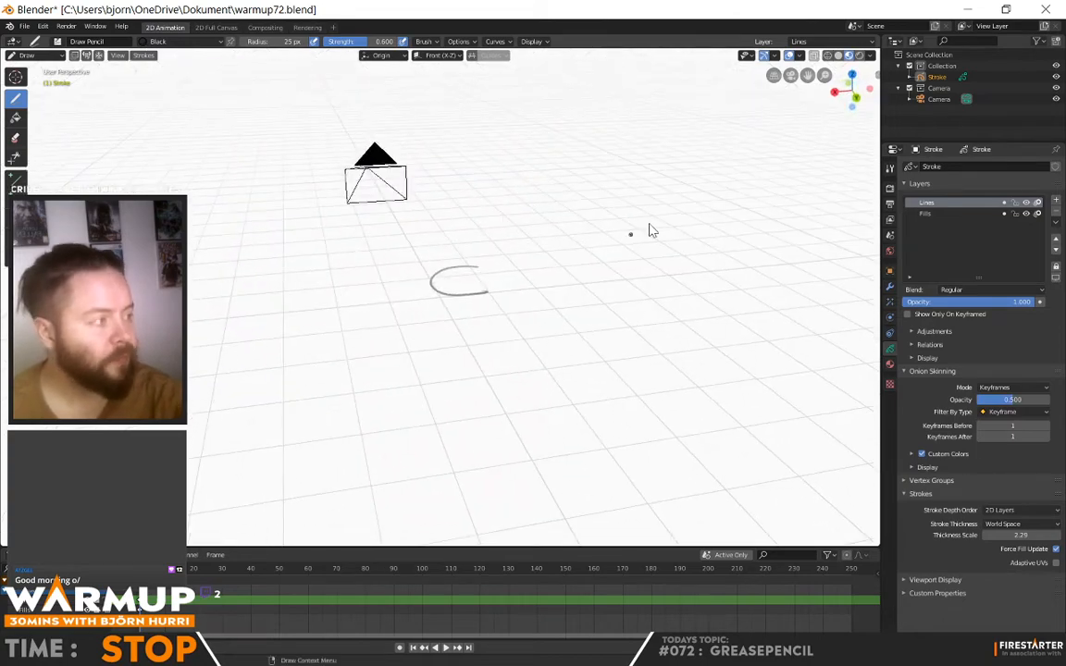
pyautogui.click(833, 93)
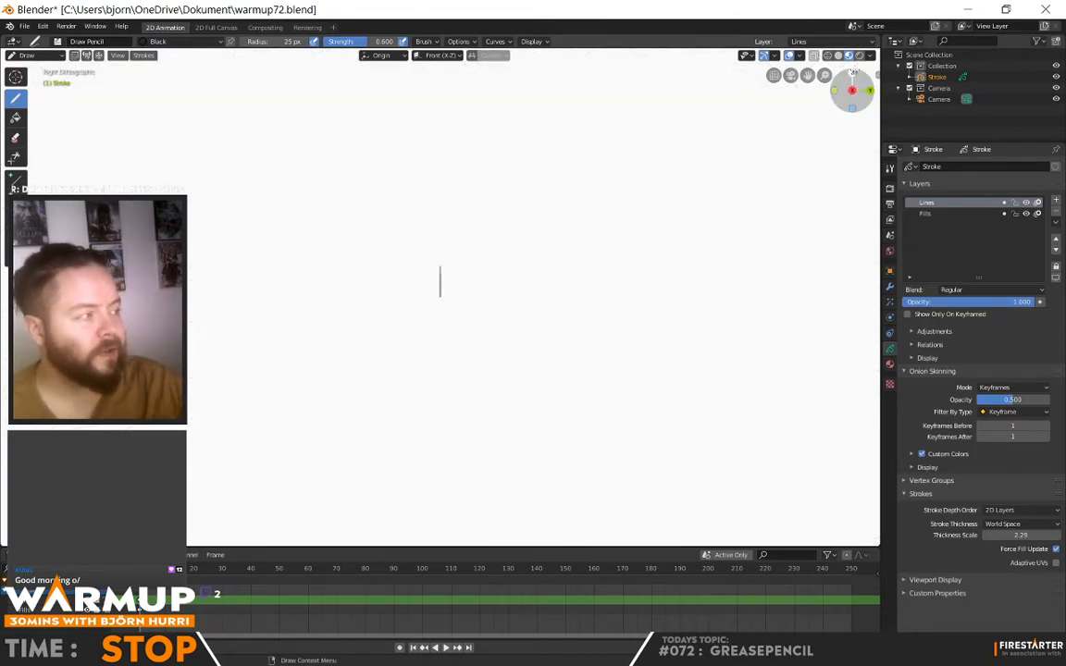
pyautogui.click(854, 73)
pyautogui.click(869, 90)
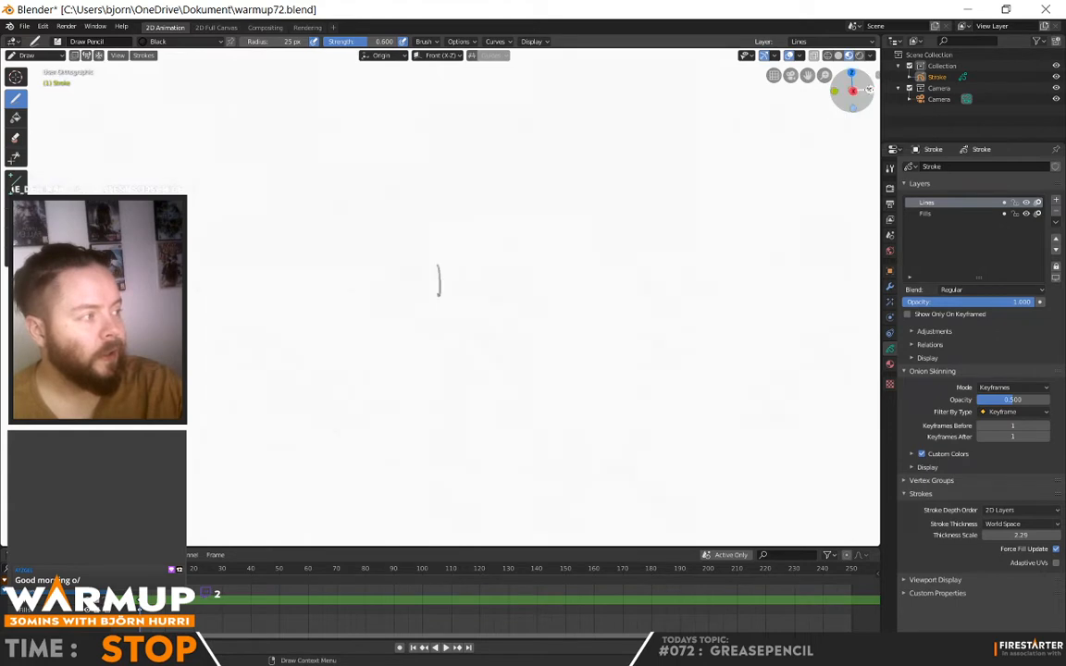
pyautogui.click(869, 91)
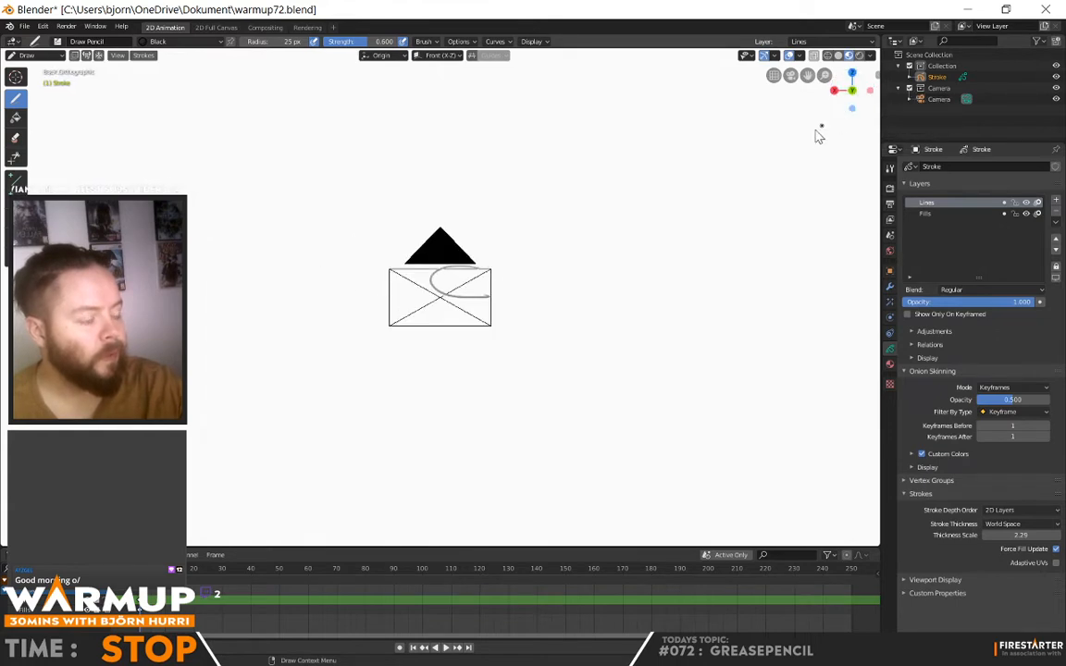
# Step: Hide the viewport overlays and extend the U-shaped curve into a long, closed wing outline in the back view
pyautogui.click(789, 56)
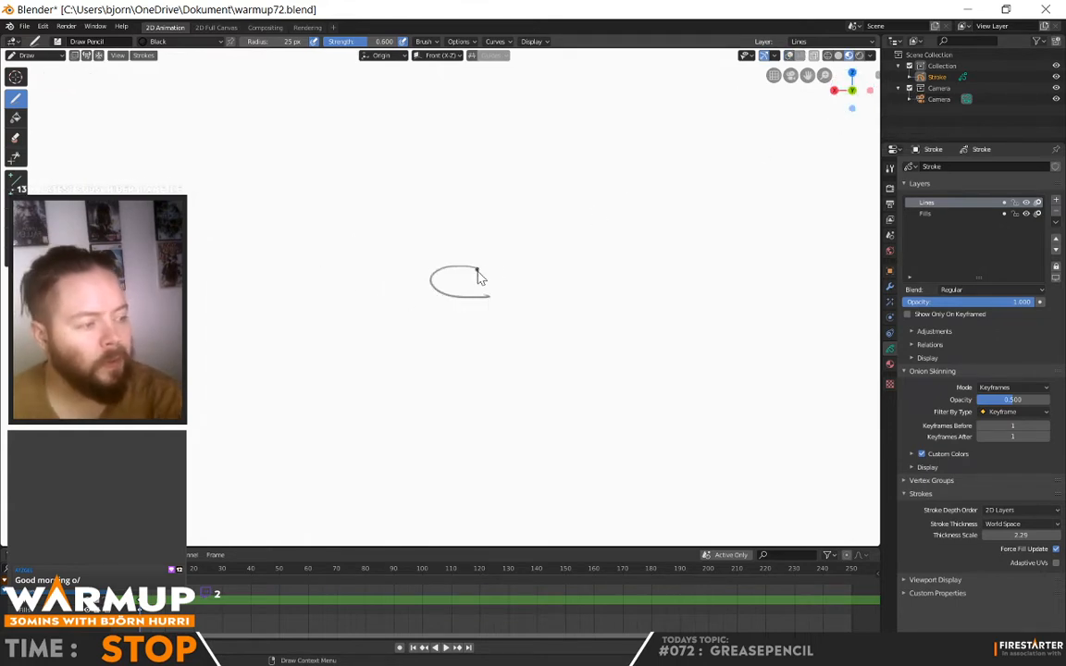
pyautogui.moveTo(476, 272); pyautogui.dragTo(594, 274)
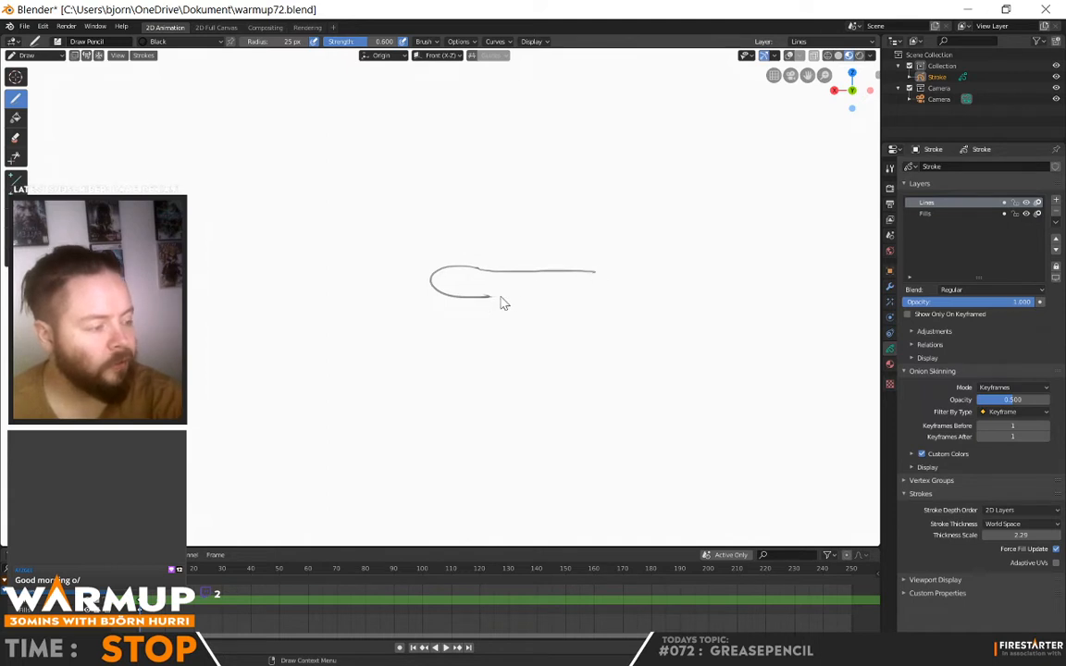
pyautogui.moveTo(502, 301)
pyautogui.mouseDown()
pyautogui.moveTo(595, 292)
pyautogui.moveTo(599, 271)
pyautogui.moveTo(433, 282)
pyautogui.mouseUp()
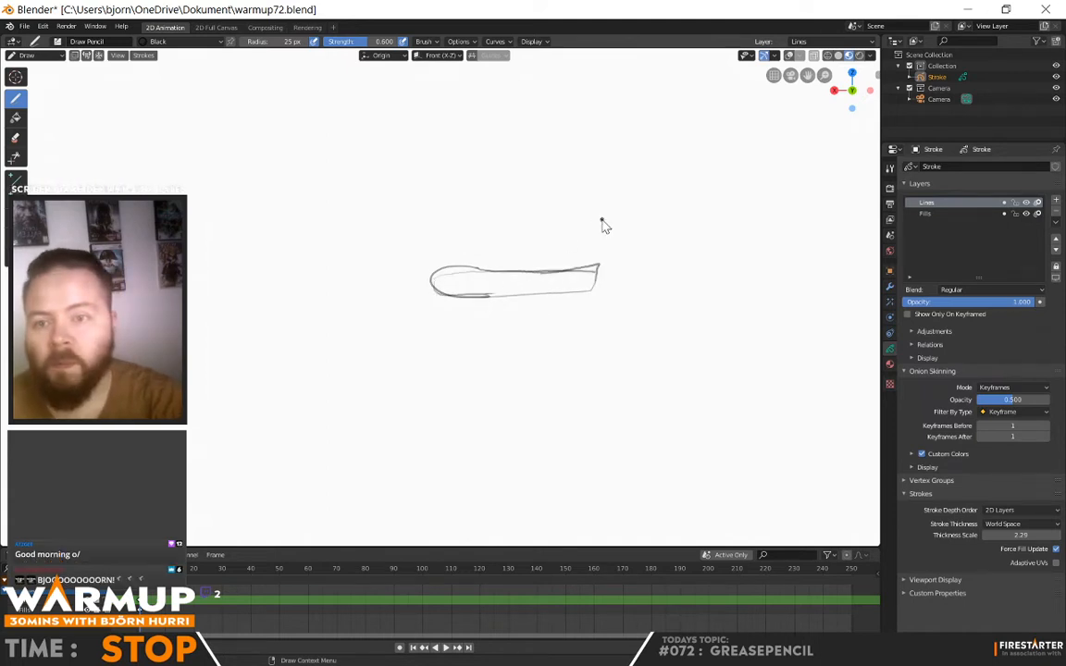
# Step: Draw a pointed nose profile starting from the wing's root in the right side view, undoing the stray stroke
pyautogui.click(834, 90)
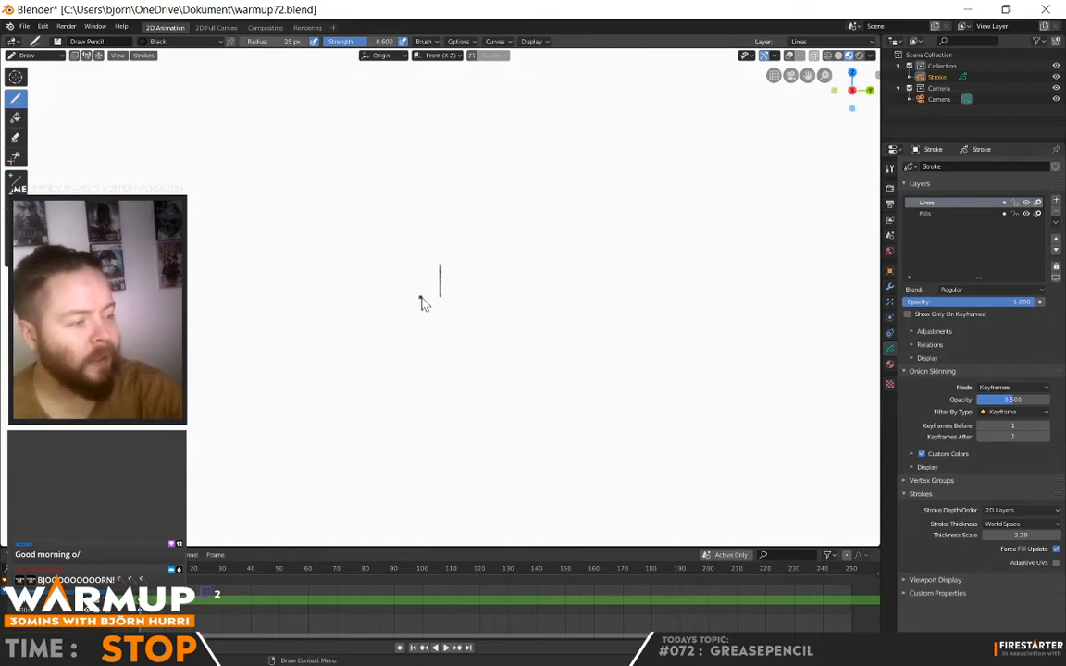
pyautogui.moveTo(420, 297)
pyautogui.mouseDown()
pyautogui.moveTo(488, 296)
pyautogui.moveTo(472, 297)
pyautogui.moveTo(442, 269)
pyautogui.mouseUp()
pyautogui.hotkey('ctrl', 'z')
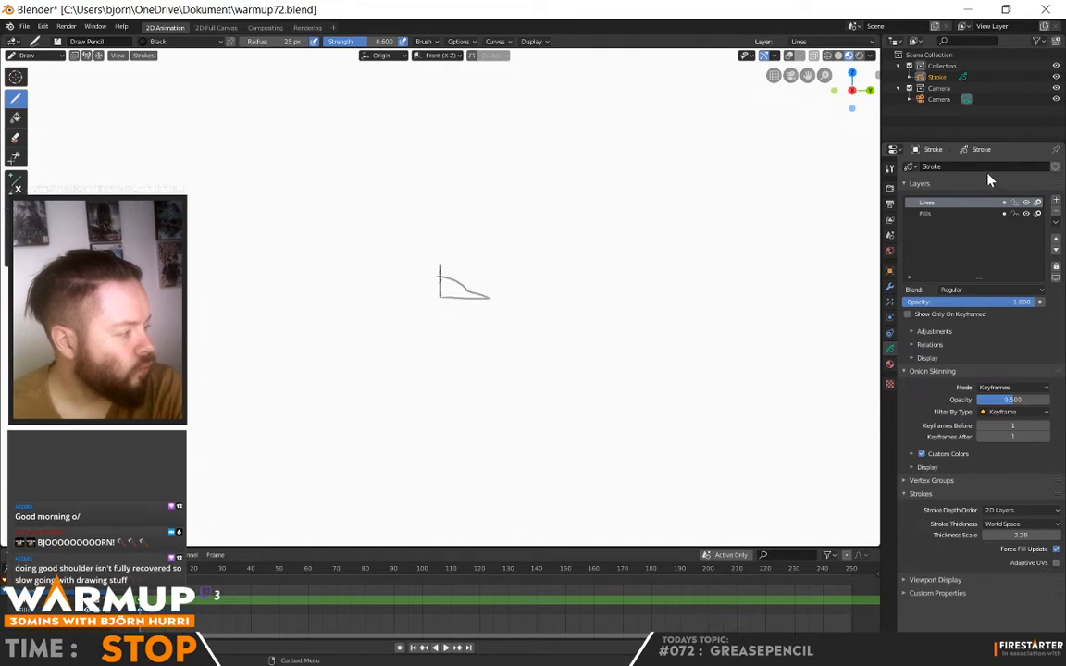
# Step: Add a Mirror modifier on the X axis to the grease pencil drawing and return to the brush settings
pyautogui.click(890, 288)
pyautogui.click(942, 166)
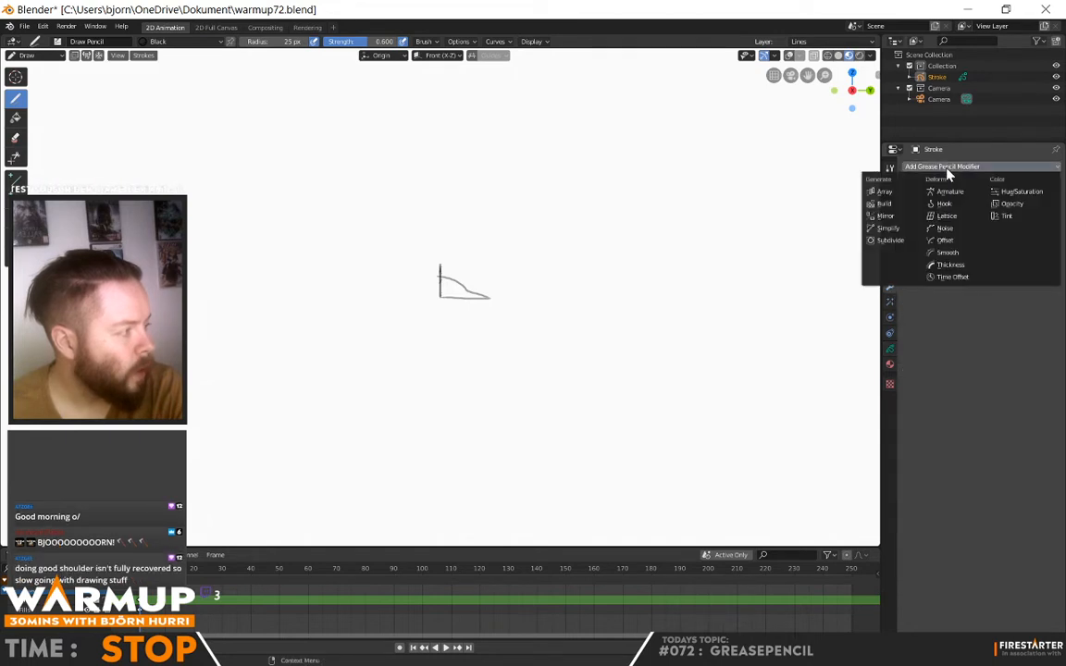
pyautogui.click(885, 216)
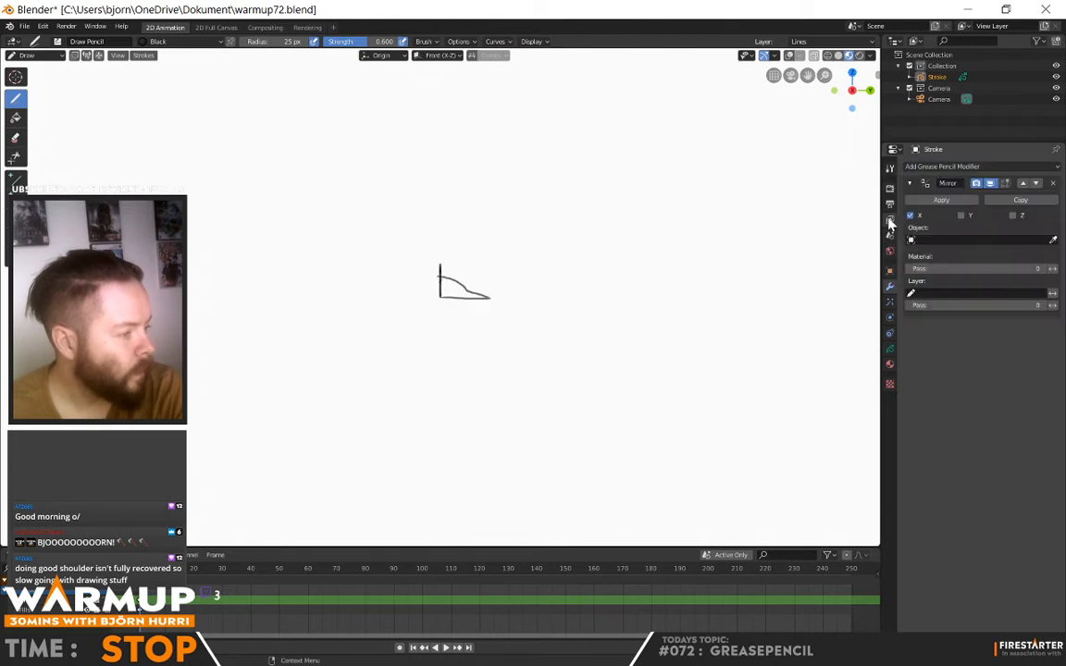
pyautogui.moveTo(573, 370)
pyautogui.mouseDown(button='middle')
pyautogui.moveTo(533, 357)
pyautogui.moveTo(454, 384)
pyautogui.moveTo(474, 347)
pyautogui.moveTo(395, 364)
pyautogui.moveTo(354, 323)
pyautogui.moveTo(429, 358)
pyautogui.mouseUp(button='middle')
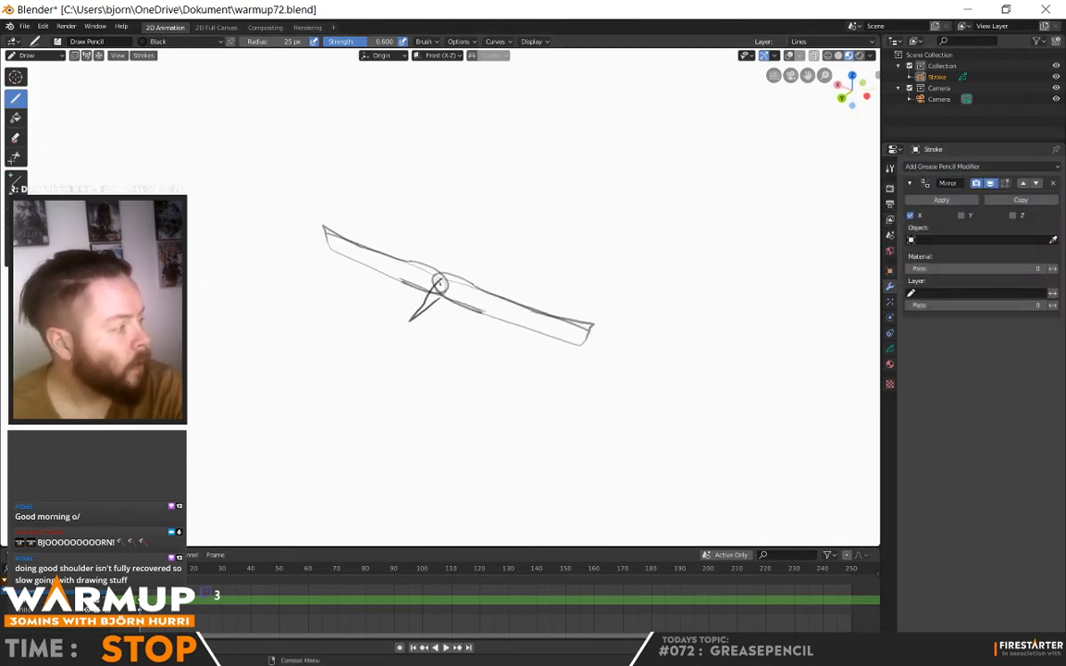
pyautogui.click(890, 170)
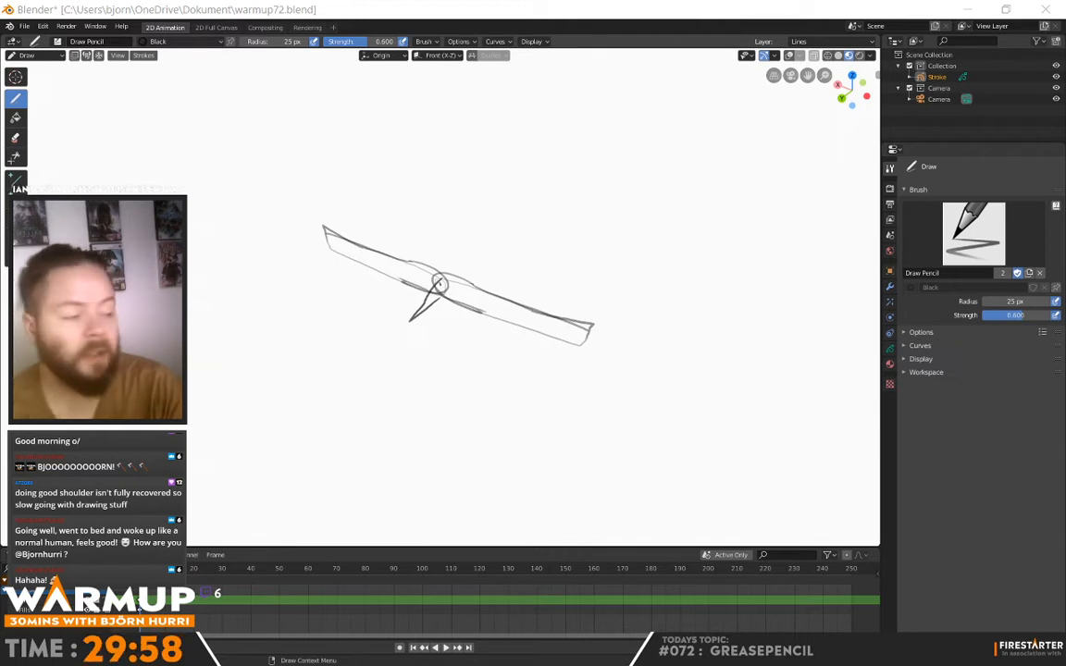
# Step: In Edit Mode, select the whole wing outline by stroke and rotate it about the vertical axis to sweep it back
pyautogui.click(639, 253)
pyautogui.moveTo(519, 262)
pyautogui.mouseDown(button='middle')
pyautogui.moveTo(619, 263)
pyautogui.moveTo(617, 243)
pyautogui.mouseUp(button='middle')
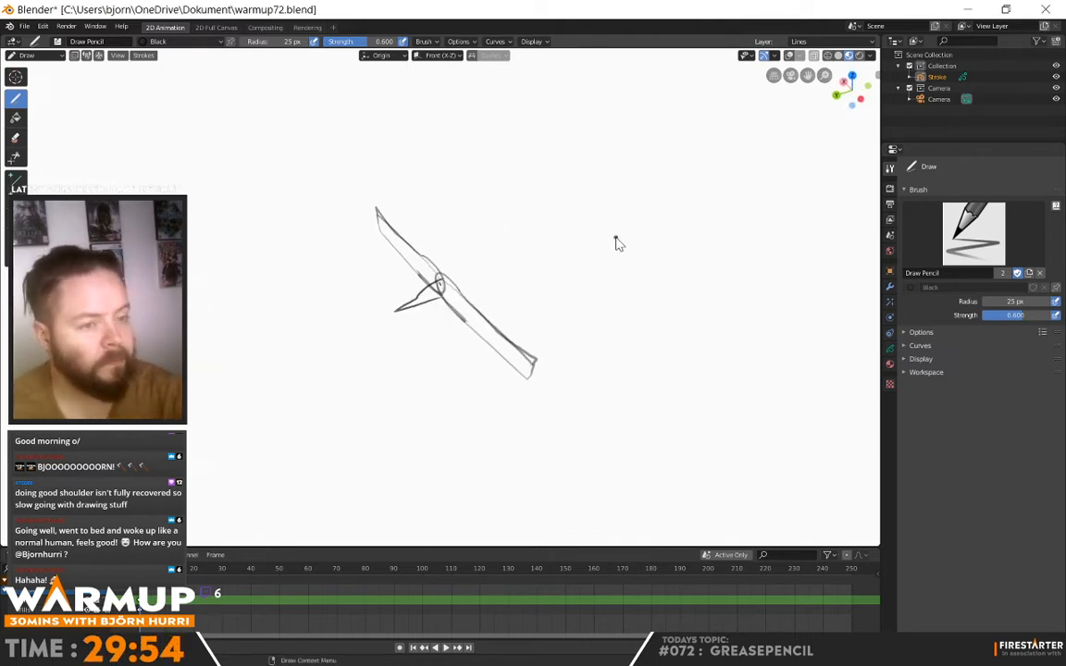
pyautogui.click(46, 56)
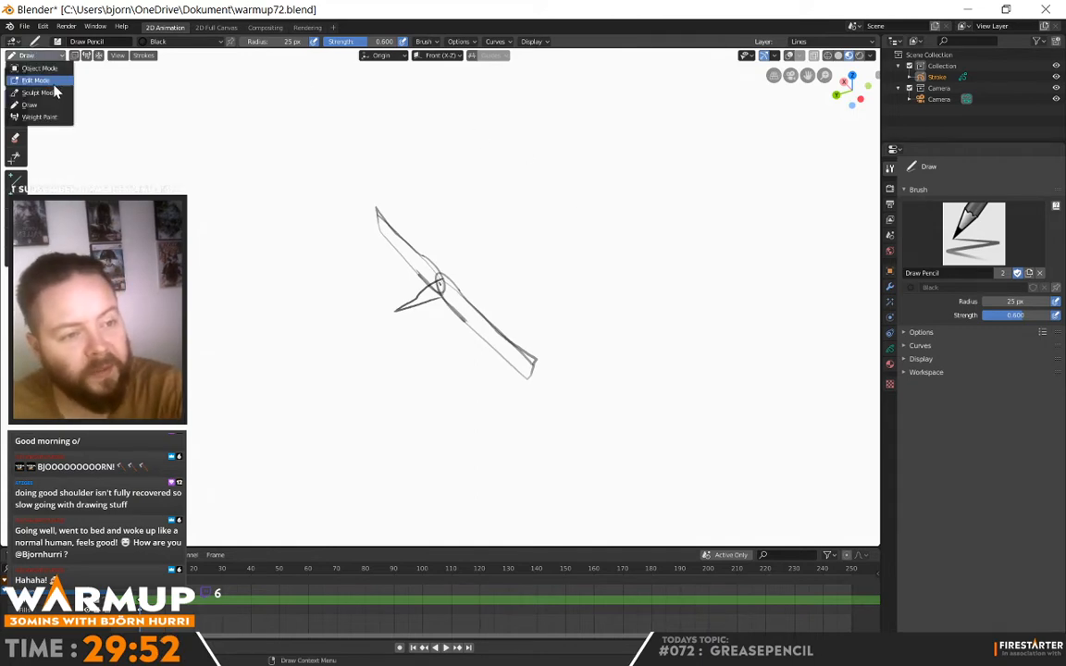
pyautogui.click(51, 83)
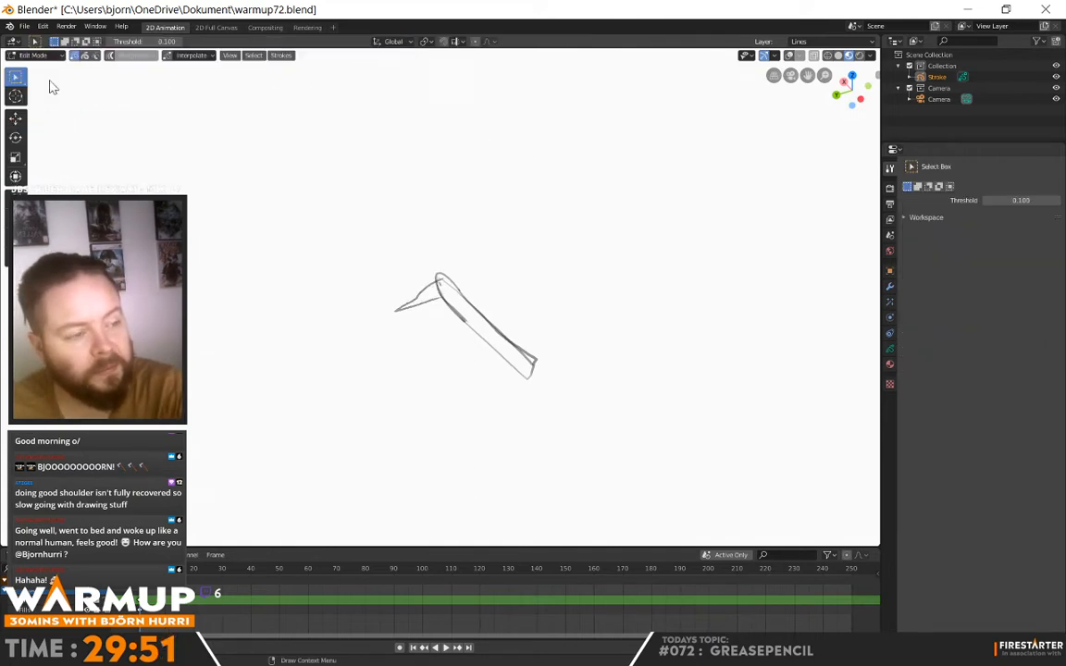
pyautogui.click(537, 370)
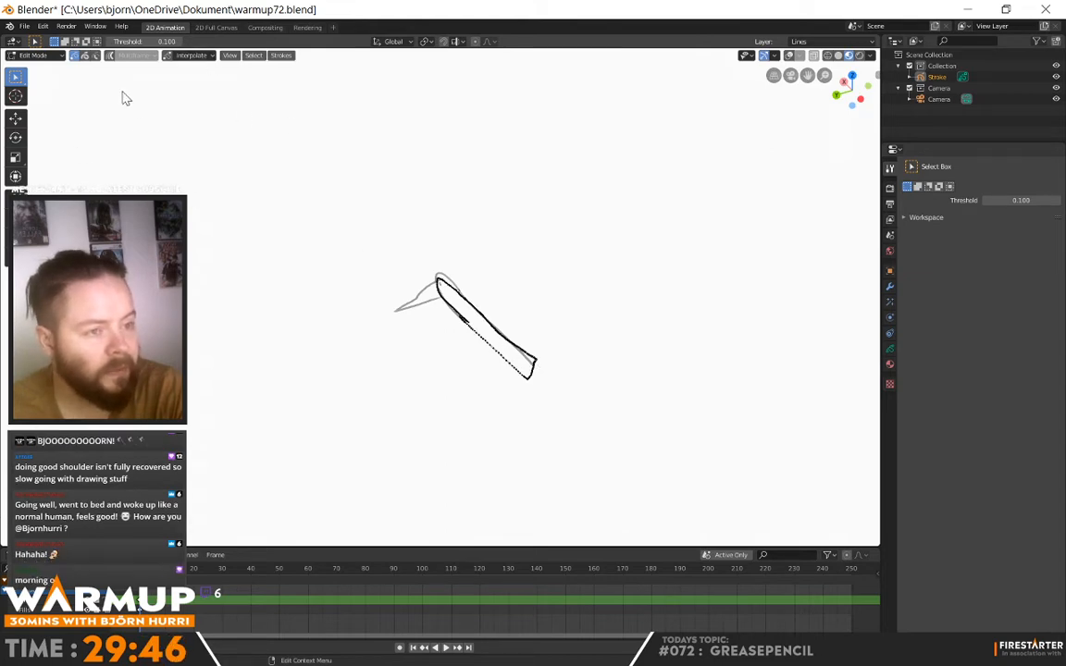
pyautogui.click(84, 56)
pyautogui.click(537, 367)
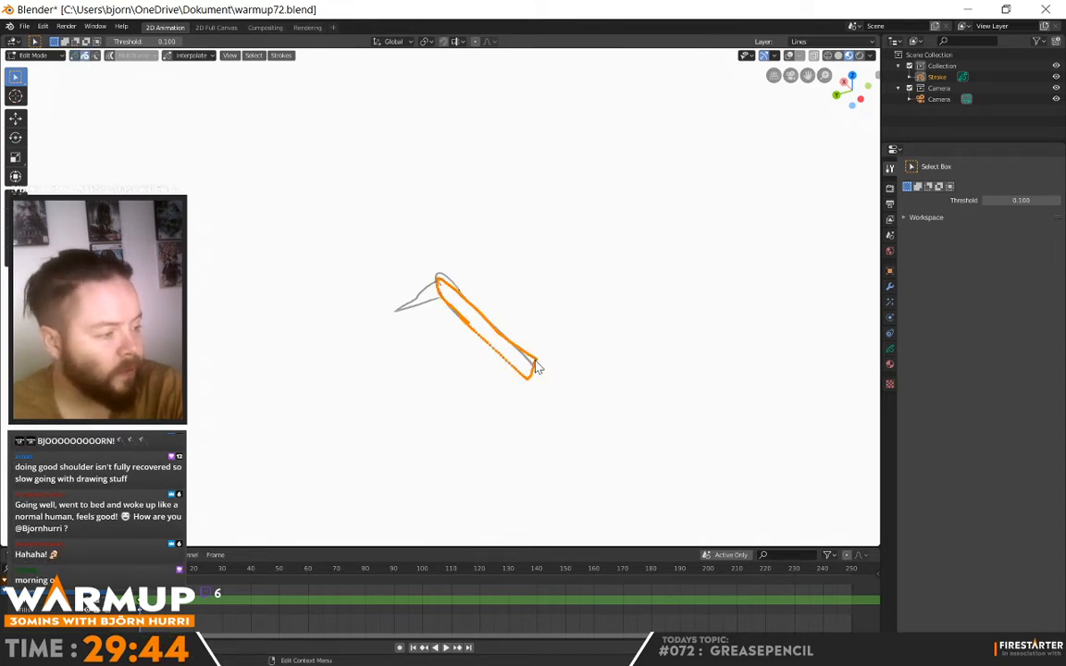
pyautogui.click(15, 137)
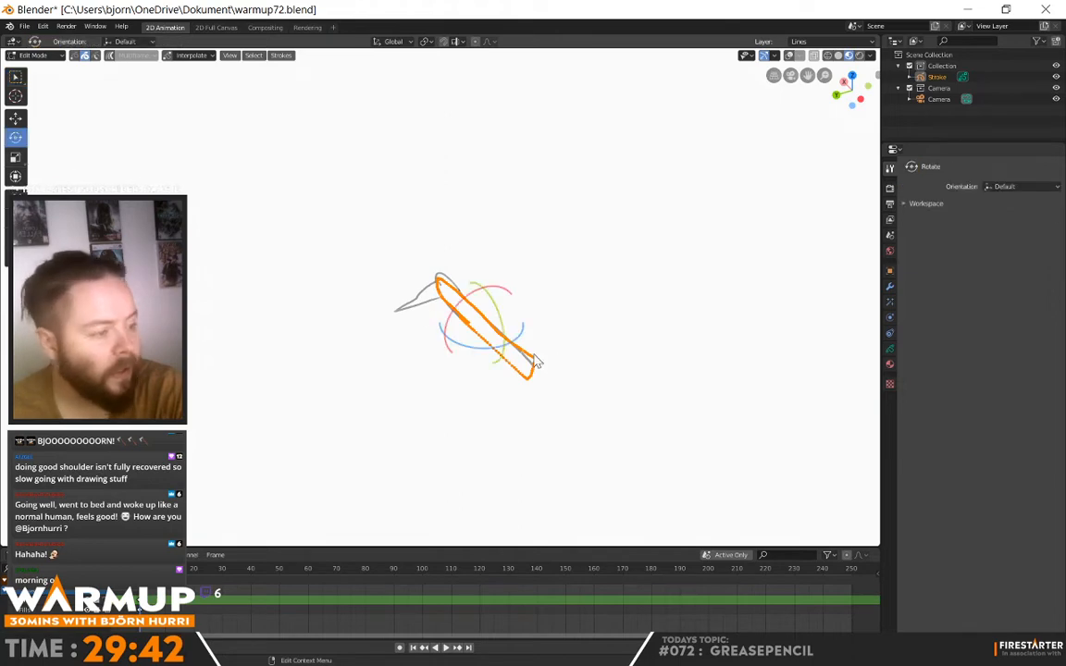
pyautogui.moveTo(479, 354); pyautogui.dragTo(499, 350)
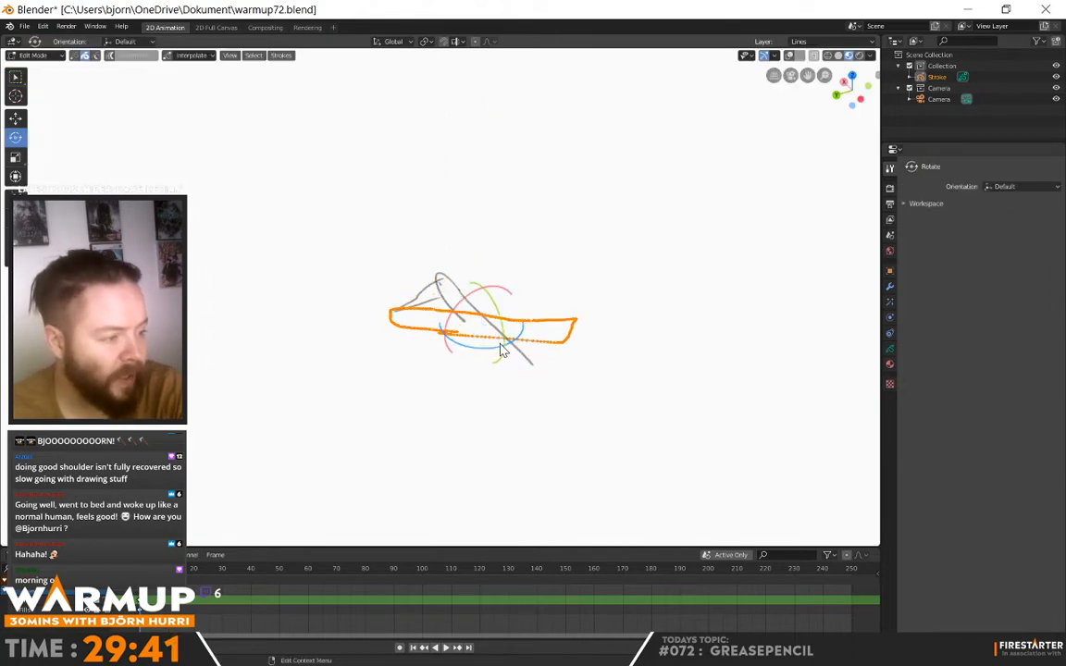
# Step: Move the rotated wing outline so its rounded root end sits beside the rear of the nose profile
pyautogui.moveTo(555, 368); pyautogui.dragTo(526, 361, button='middle')
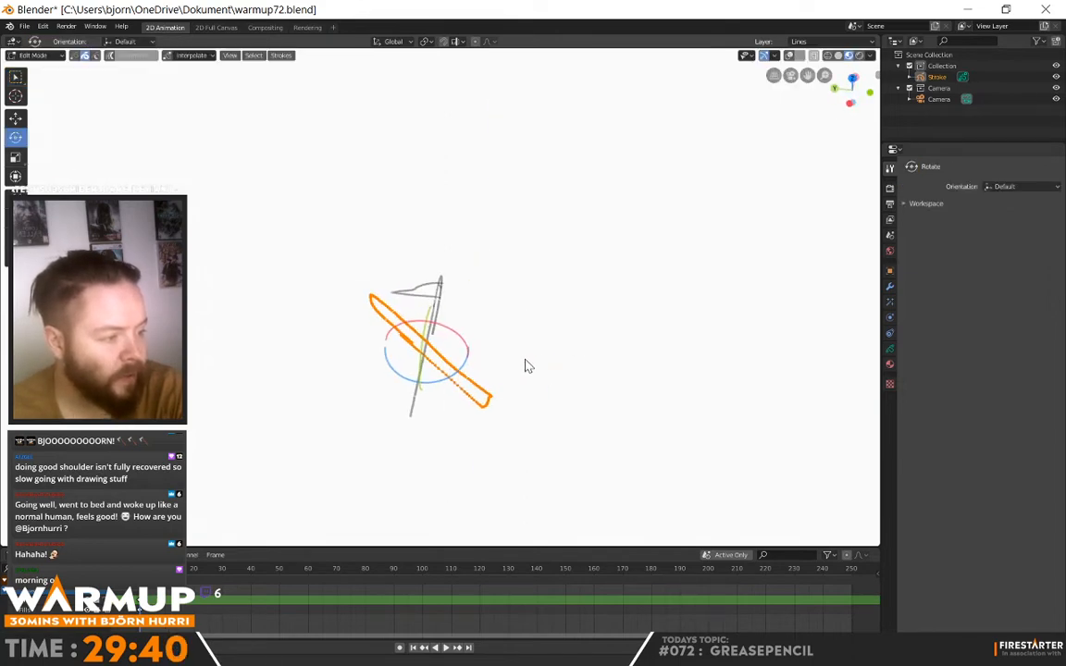
pyautogui.click(17, 121)
pyautogui.moveTo(441, 320)
pyautogui.mouseDown()
pyautogui.moveTo(430, 306)
pyautogui.moveTo(483, 324)
pyautogui.moveTo(480, 292)
pyautogui.mouseUp()
pyautogui.moveTo(388, 321); pyautogui.dragTo(468, 325)
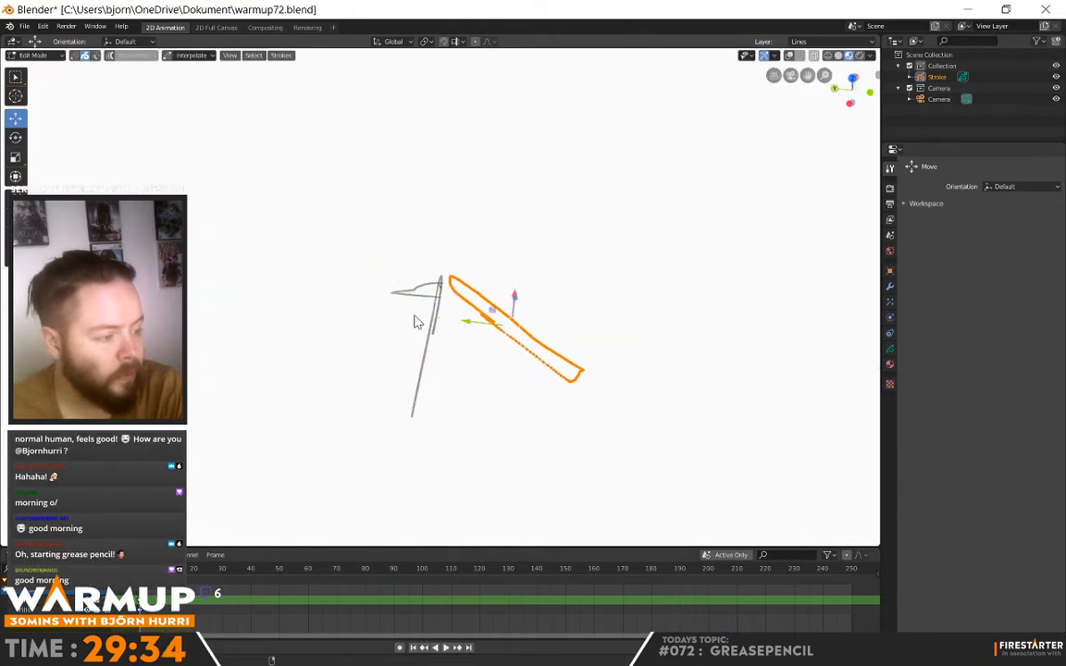
pyautogui.moveTo(467, 325)
pyautogui.mouseDown(button='middle')
pyautogui.moveTo(533, 352)
pyautogui.moveTo(465, 239)
pyautogui.mouseUp(button='middle')
pyautogui.moveTo(465, 238); pyautogui.dragTo(476, 235)
pyautogui.moveTo(503, 283); pyautogui.dragTo(523, 305)
# Step: Delete the leftover straight stroke and the original U-shaped curve from the drawing
pyautogui.click(534, 317)
pyautogui.press('x')
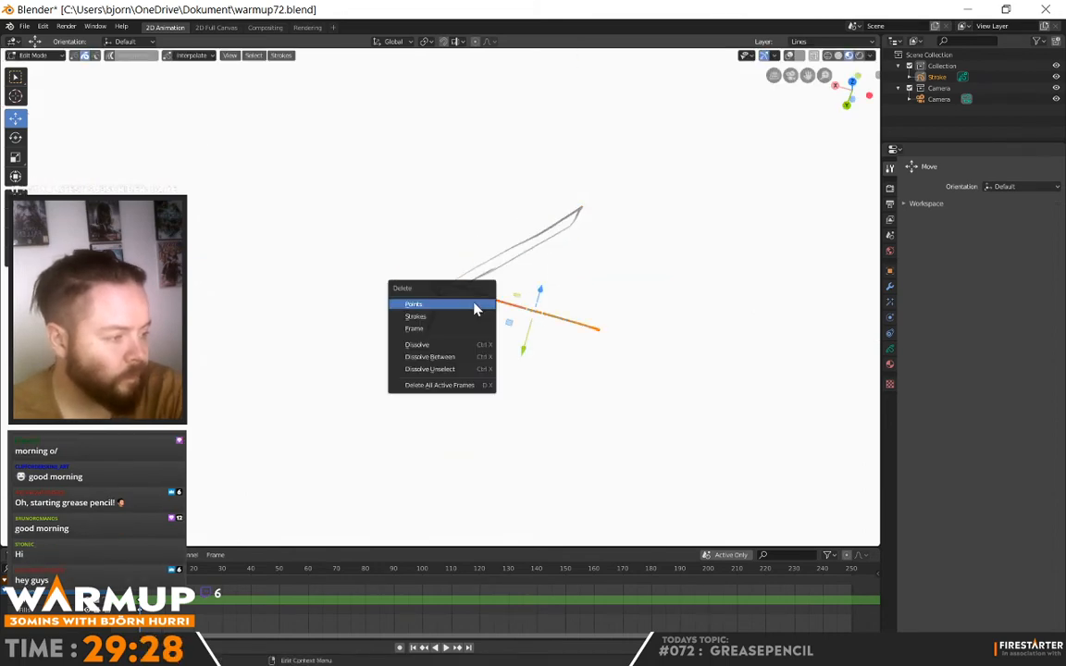
pyautogui.click(445, 315)
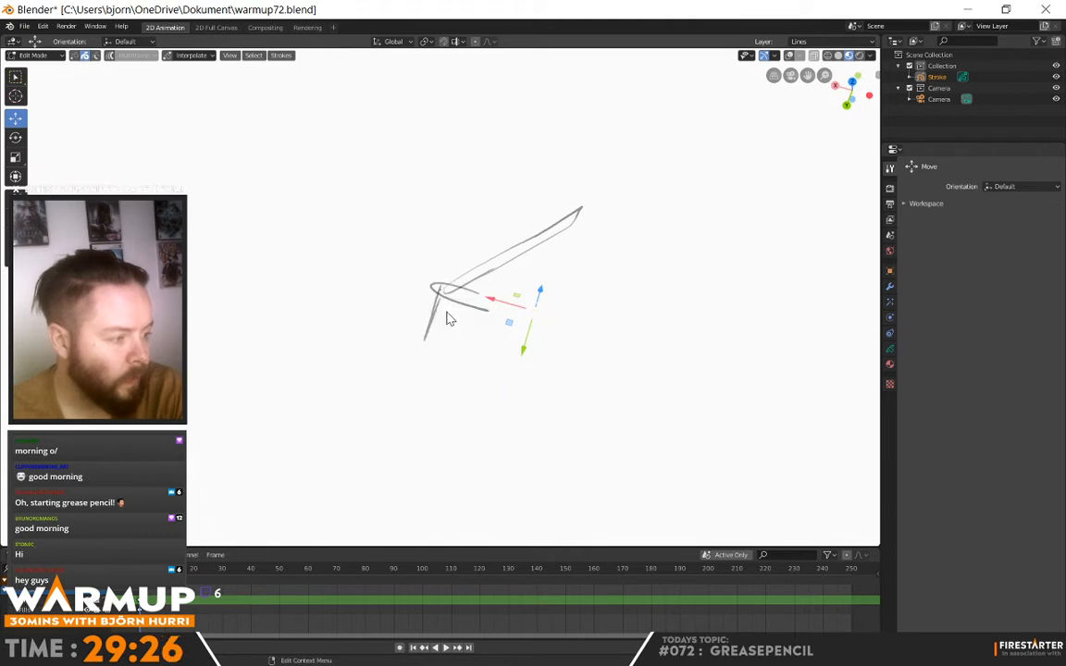
pyautogui.click(485, 310)
pyautogui.press('x')
pyautogui.click(445, 317)
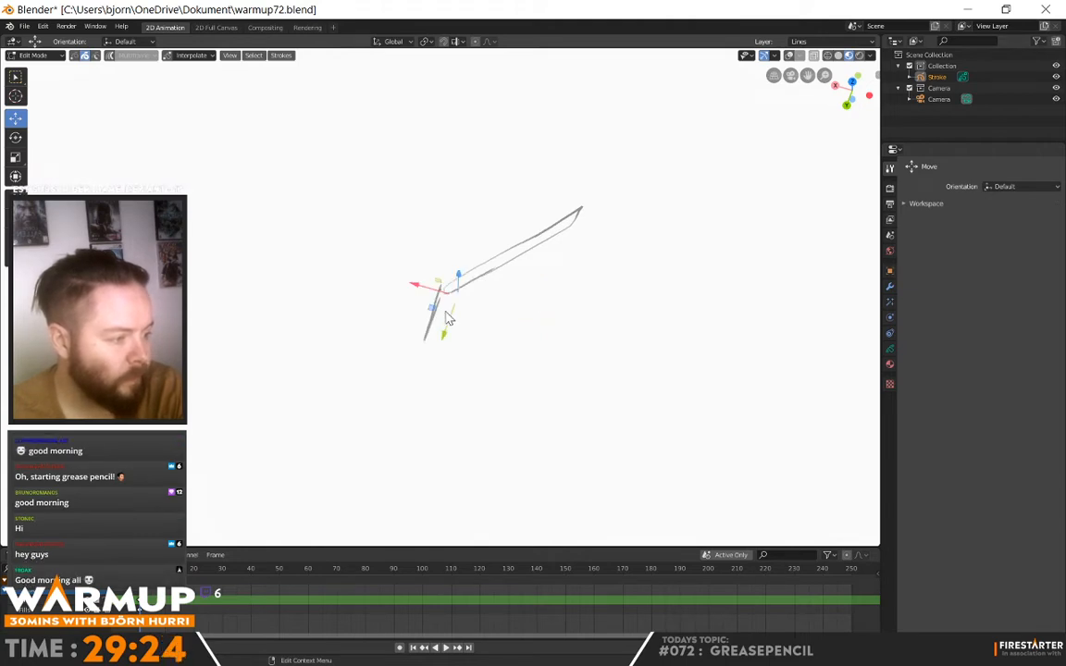
# Step: Return to Draw mode, inspect the swept wings and nose from several angles, and switch to the back view
pyautogui.click(32, 55)
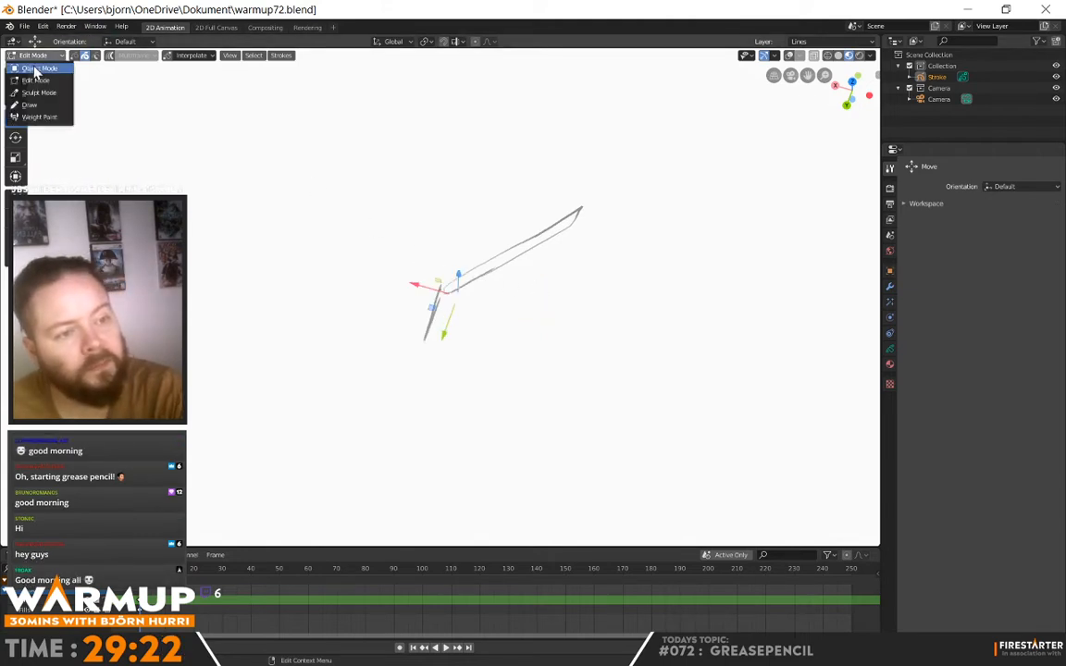
pyautogui.click(29, 104)
pyautogui.moveTo(402, 311)
pyautogui.mouseDown(button='middle')
pyautogui.moveTo(323, 268)
pyautogui.moveTo(377, 309)
pyautogui.mouseUp(button='middle')
pyautogui.moveTo(545, 288); pyautogui.dragTo(548, 291)
pyautogui.moveTo(563, 303)
pyautogui.mouseDown(button='middle')
pyautogui.moveTo(662, 324)
pyautogui.moveTo(583, 341)
pyautogui.moveTo(588, 316)
pyautogui.moveTo(542, 333)
pyautogui.moveTo(585, 306)
pyautogui.mouseUp(button='middle')
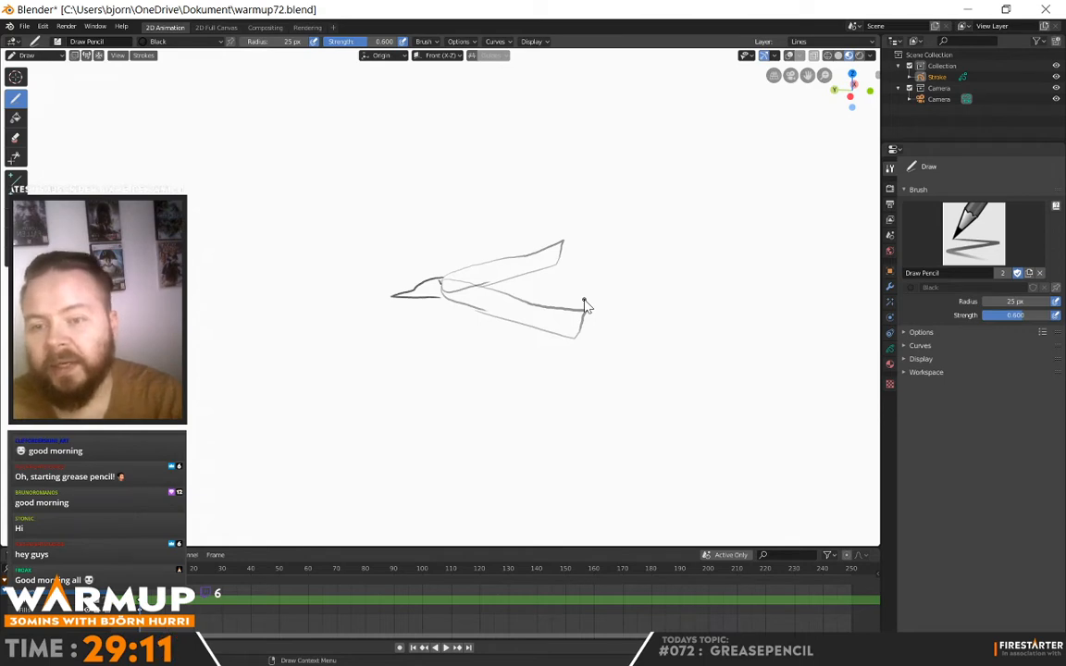
pyautogui.moveTo(541, 308)
pyautogui.mouseDown(button='middle')
pyautogui.moveTo(495, 309)
pyautogui.moveTo(599, 316)
pyautogui.moveTo(621, 312)
pyautogui.moveTo(620, 302)
pyautogui.mouseUp(button='middle')
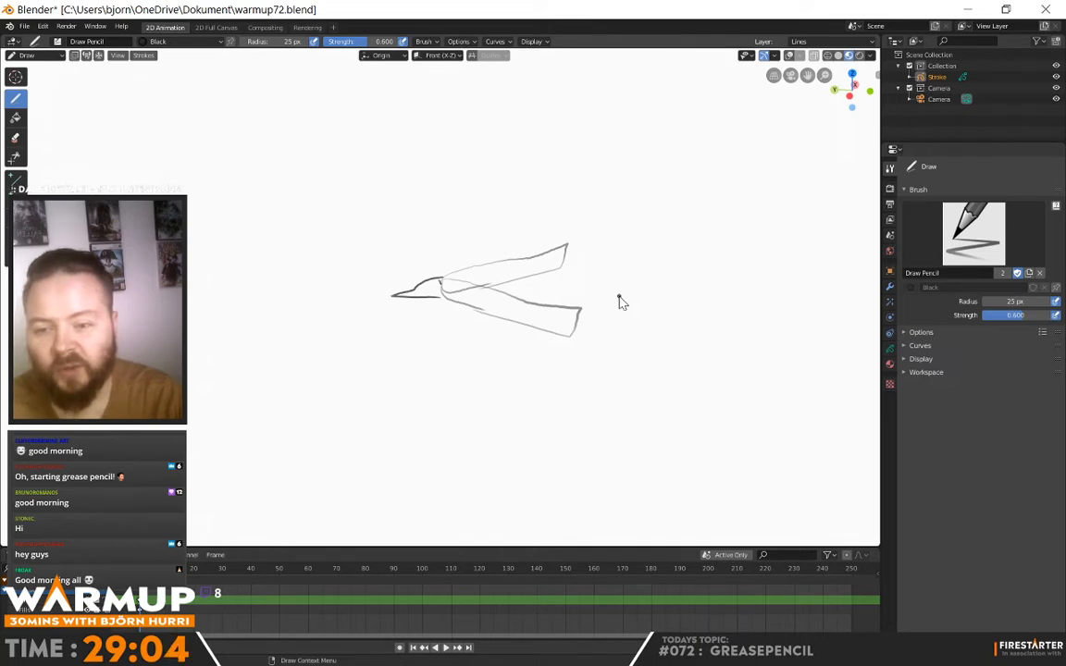
pyautogui.moveTo(620, 303)
pyautogui.mouseDown(button='middle')
pyautogui.moveTo(601, 319)
pyautogui.moveTo(613, 309)
pyautogui.moveTo(587, 287)
pyautogui.moveTo(571, 300)
pyautogui.mouseUp(button='middle')
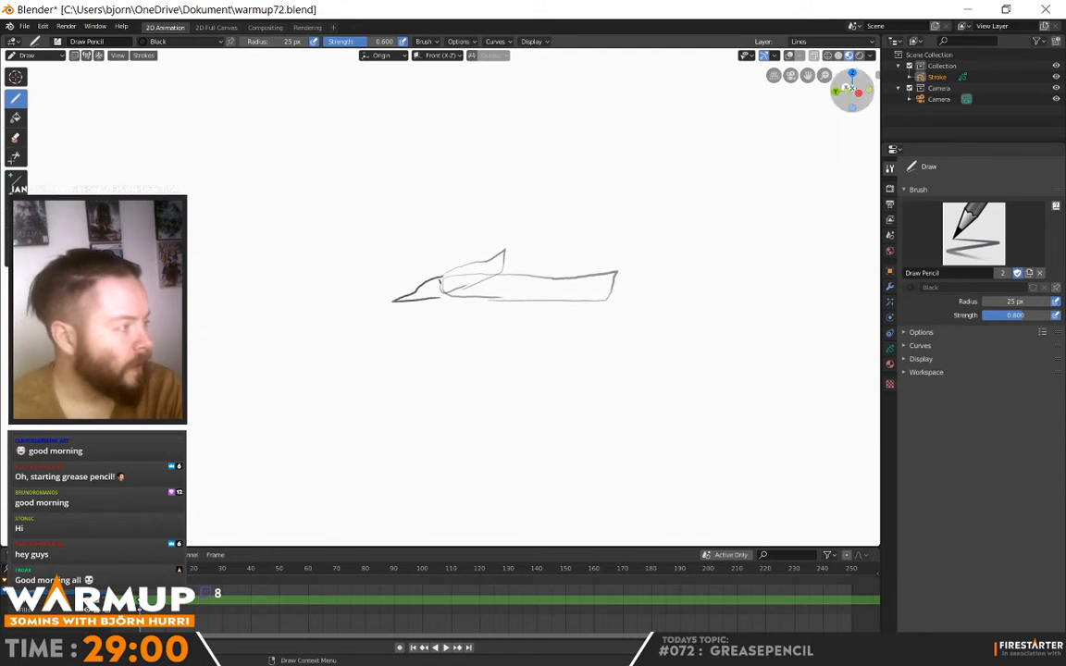
pyautogui.click(835, 90)
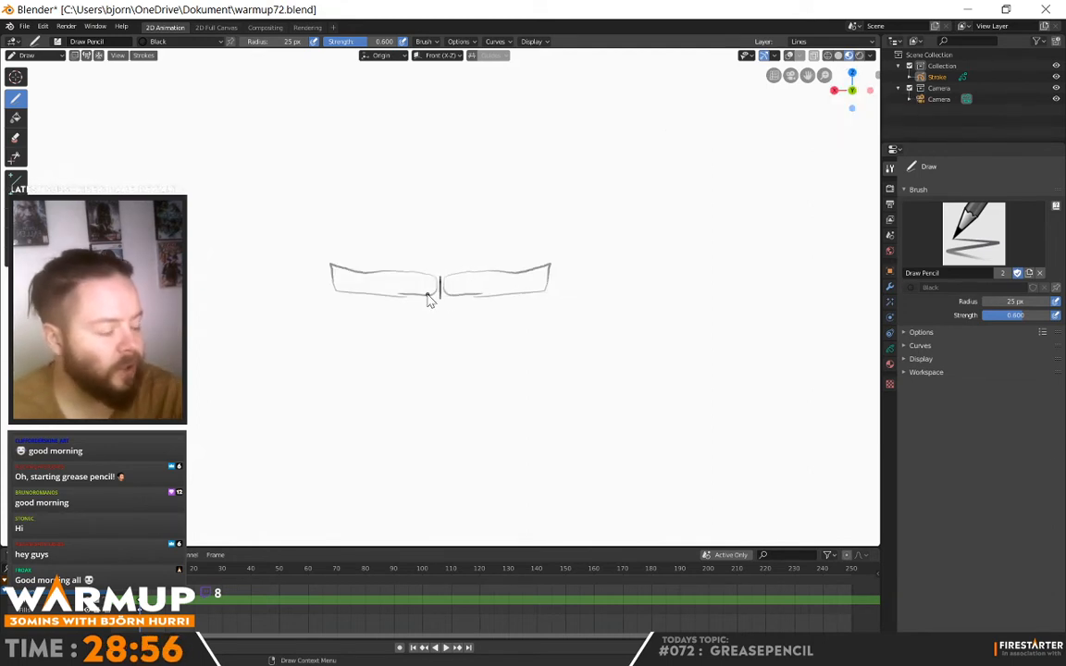
# Step: In the back view, draw a wide stepped cross-section arch on a flat base line, plus a smaller closed arch inside it
pyautogui.moveTo(414, 297); pyautogui.dragTo(469, 298)
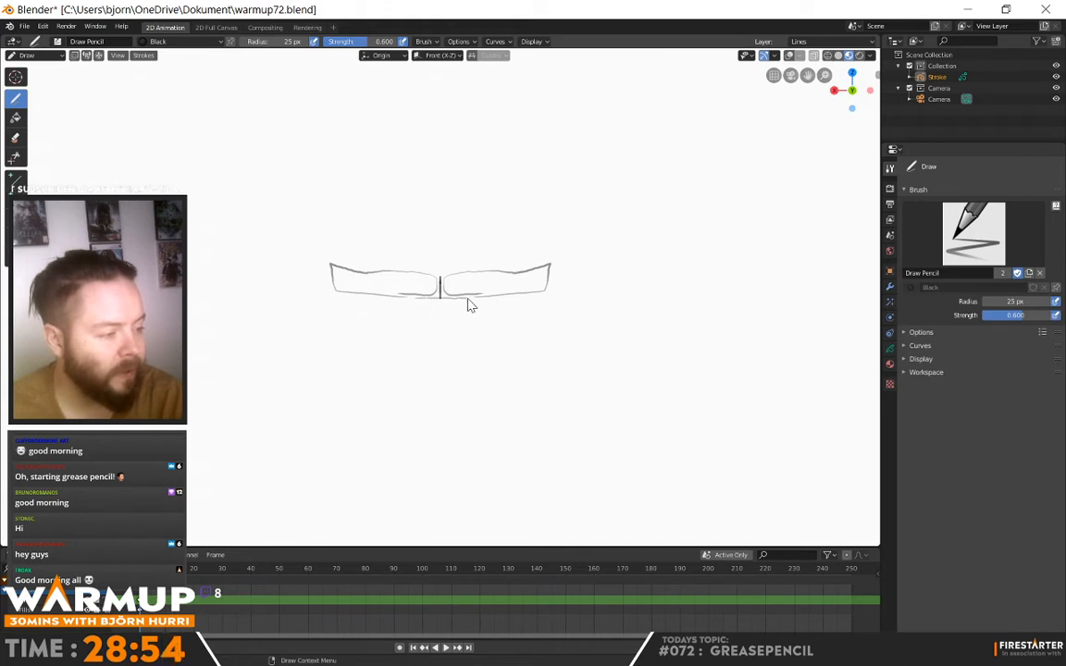
pyautogui.scroll(4, 426, 316)
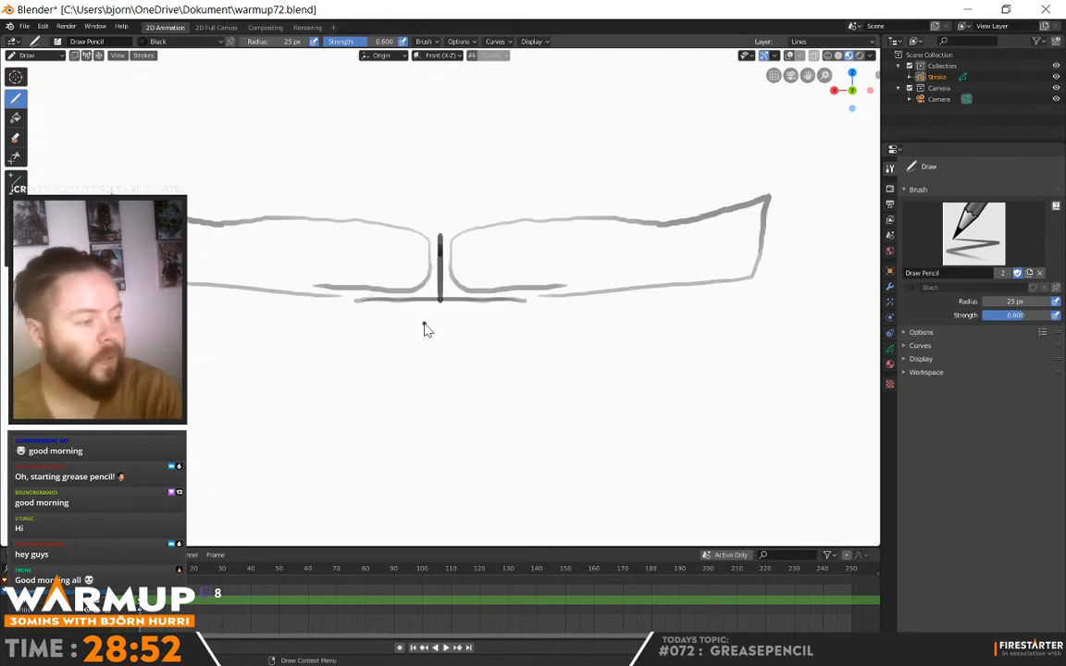
pyautogui.moveTo(347, 300)
pyautogui.mouseDown()
pyautogui.moveTo(451, 245)
pyautogui.moveTo(472, 253)
pyautogui.mouseUp()
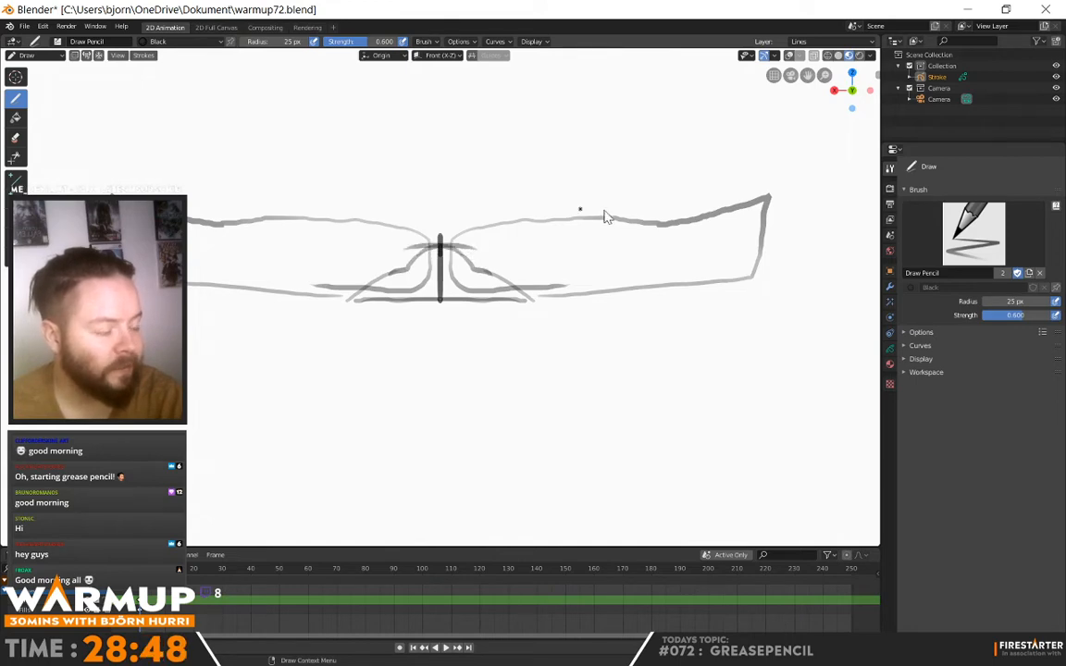
pyautogui.hotkey('ctrl', 'z')
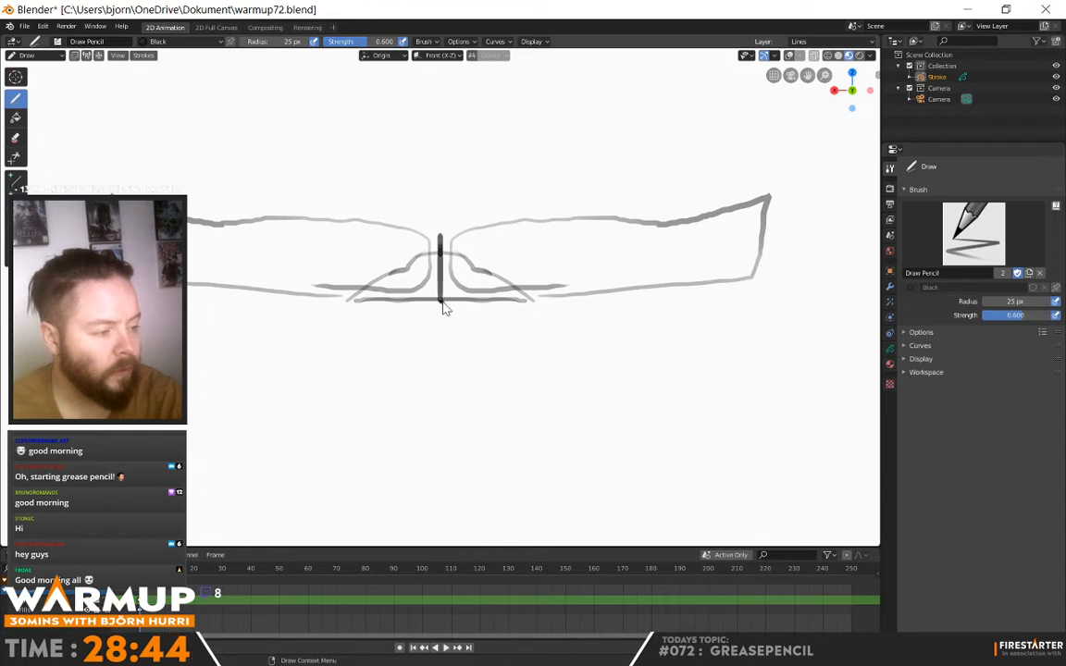
pyautogui.moveTo(399, 303); pyautogui.dragTo(445, 288)
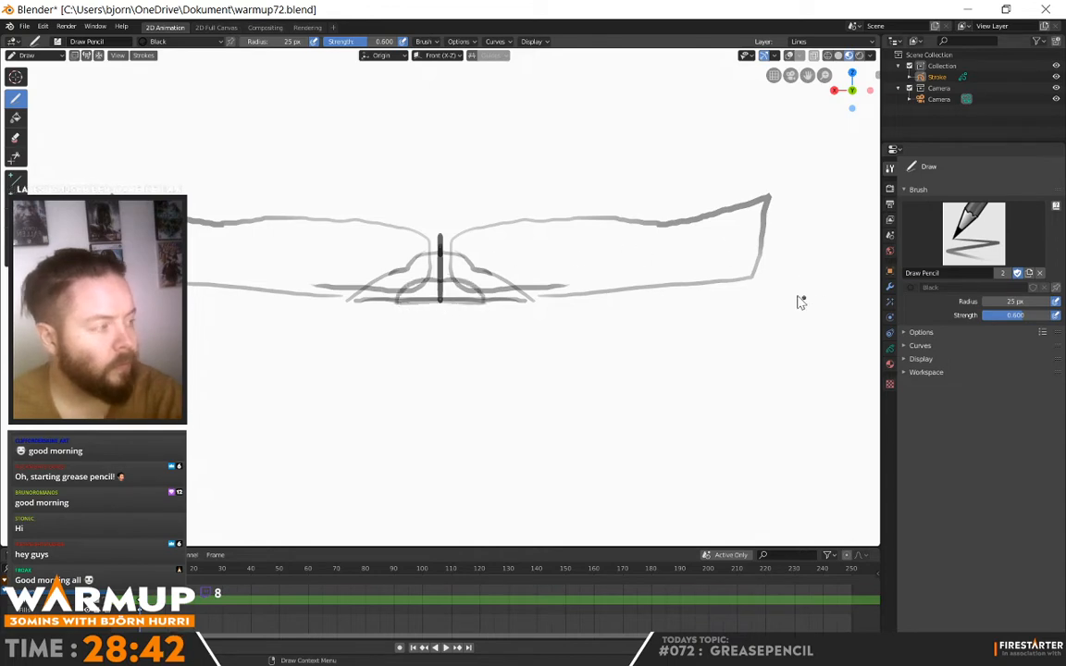
# Step: In Edit Mode, move the smaller arch and its base line forward along the Y axis to the middle of the nose profile
pyautogui.moveTo(801, 302)
pyautogui.mouseDown(button='middle')
pyautogui.moveTo(690, 258)
pyautogui.moveTo(601, 303)
pyautogui.moveTo(585, 258)
pyautogui.mouseUp(button='middle')
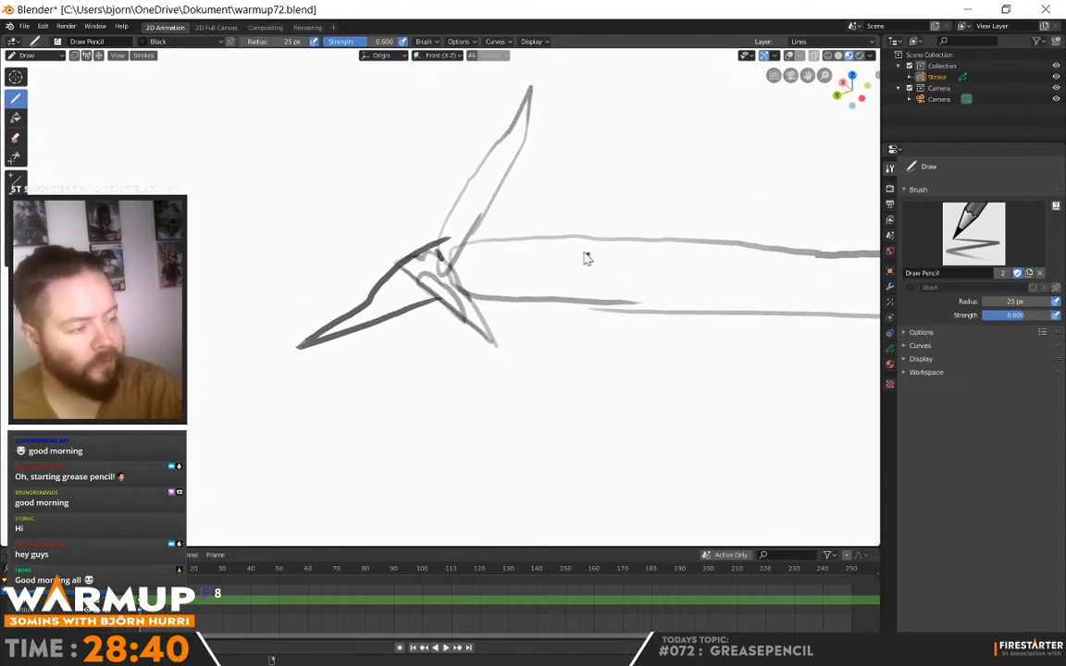
pyautogui.click(32, 56)
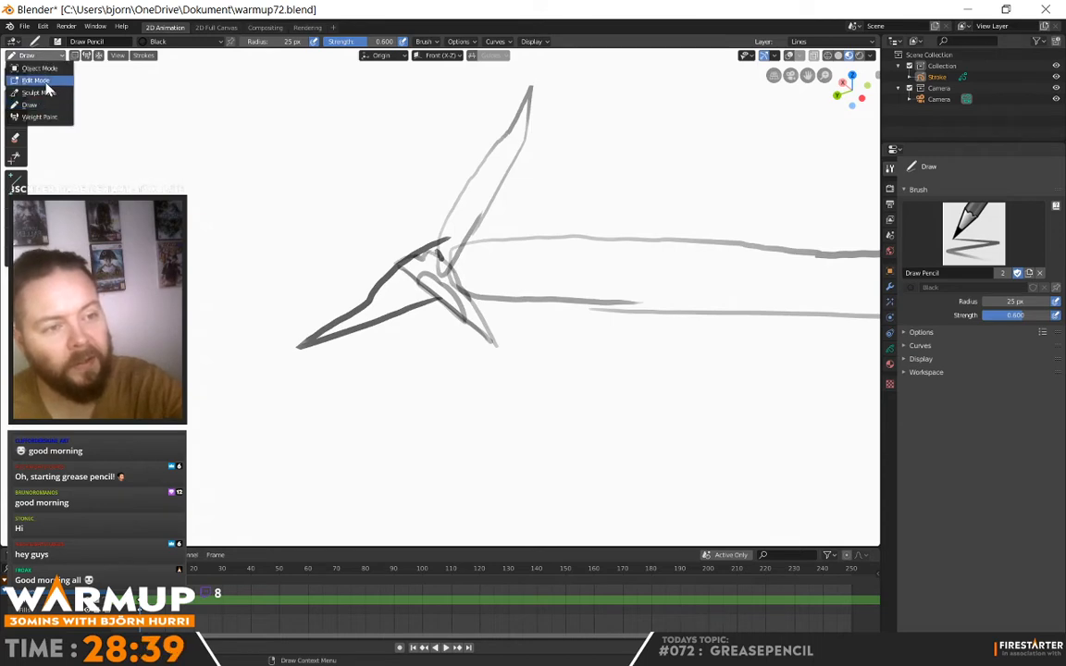
pyautogui.click(46, 81)
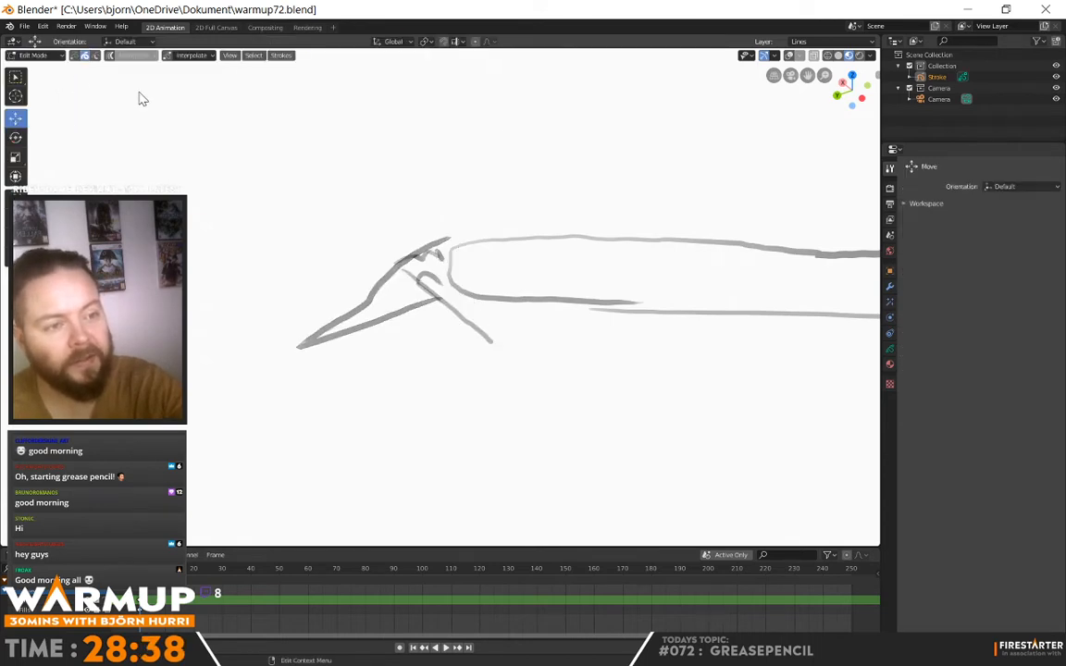
pyautogui.click(440, 287)
pyautogui.moveTo(389, 293)
pyautogui.mouseDown()
pyautogui.moveTo(331, 309)
pyautogui.moveTo(338, 325)
pyautogui.mouseUp()
pyautogui.click(420, 297)
pyautogui.moveTo(529, 294)
pyautogui.mouseDown(button='middle')
pyautogui.moveTo(595, 306)
pyautogui.moveTo(490, 307)
pyautogui.moveTo(531, 300)
pyautogui.moveTo(487, 265)
pyautogui.moveTo(379, 389)
pyautogui.moveTo(393, 409)
pyautogui.moveTo(380, 397)
pyautogui.moveTo(375, 317)
pyautogui.mouseUp(button='middle')
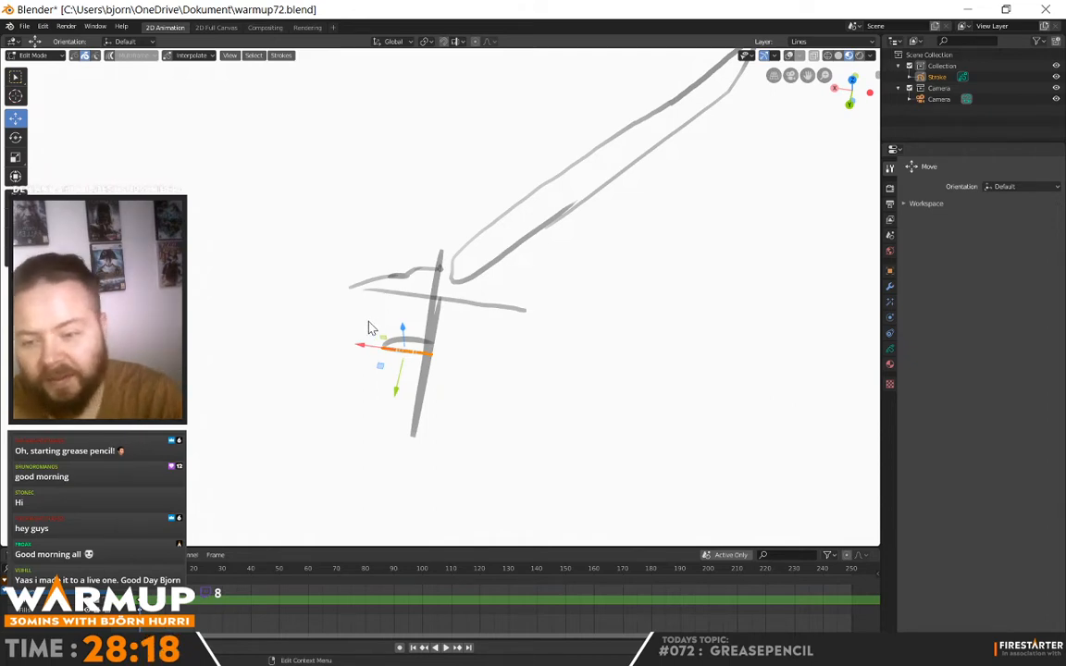
# Step: Return to Draw mode and inspect the mirrored nose cross-sections from the front
pyautogui.click(415, 362)
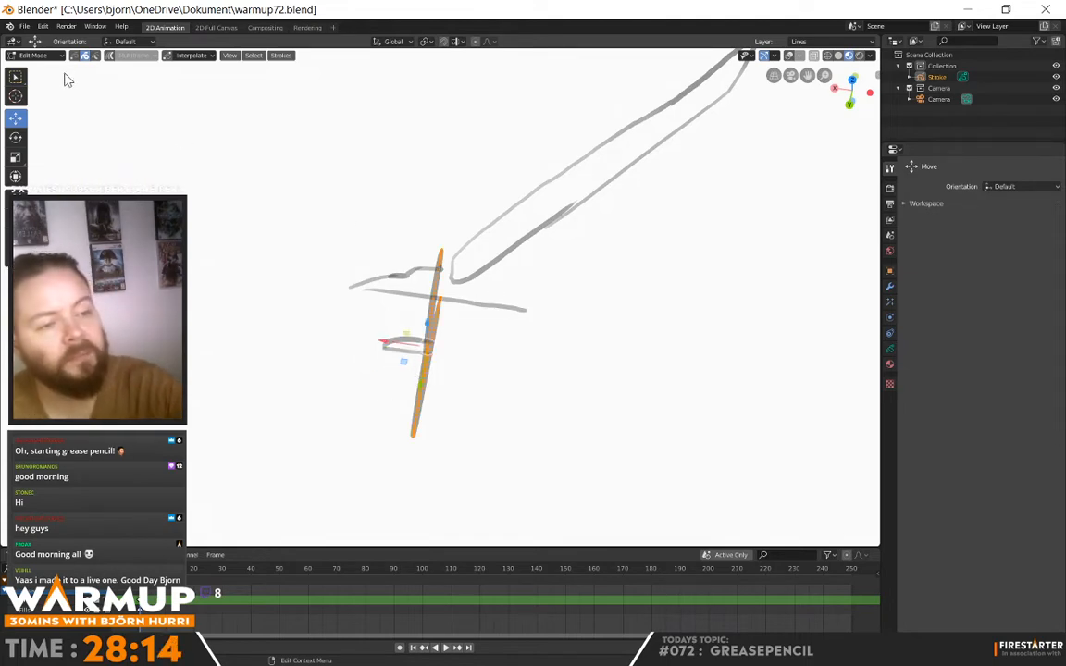
pyautogui.click(32, 56)
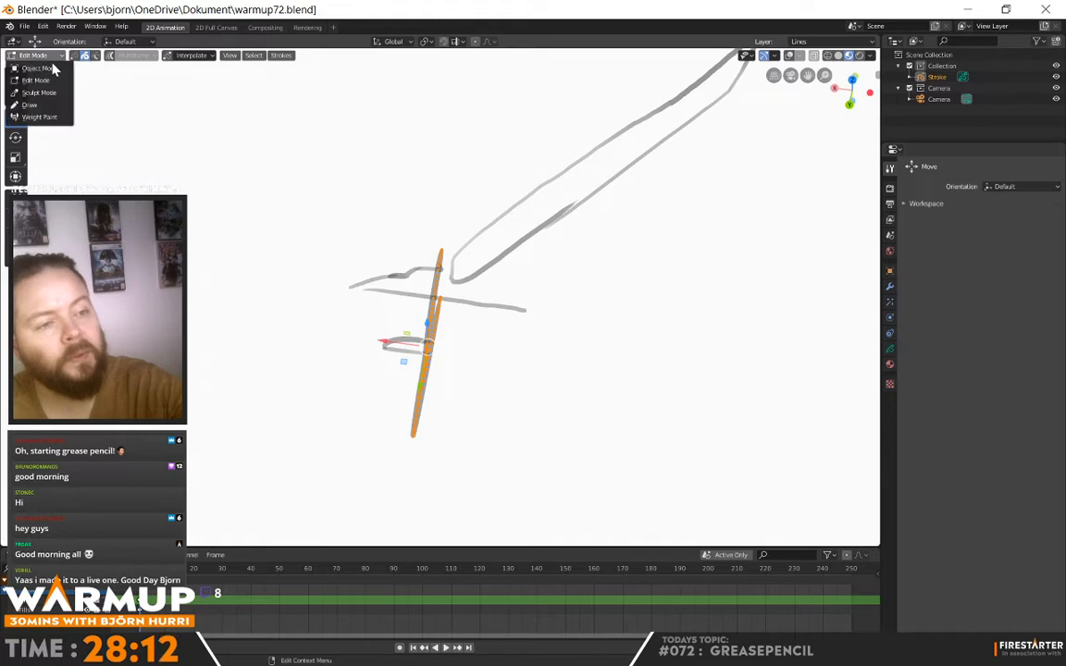
pyautogui.click(42, 97)
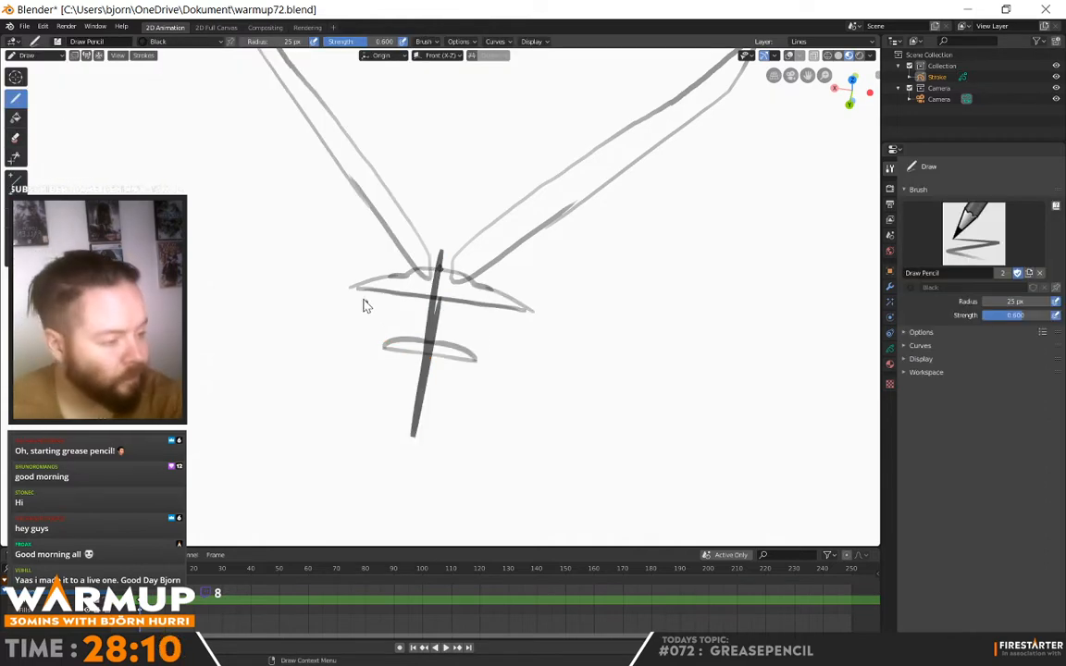
pyautogui.moveTo(360, 289); pyautogui.dragTo(366, 313)
pyautogui.moveTo(524, 311); pyautogui.dragTo(516, 334)
pyautogui.moveTo(621, 307)
pyautogui.mouseDown(button='middle')
pyautogui.moveTo(575, 292)
pyautogui.moveTo(614, 246)
pyautogui.moveTo(683, 181)
pyautogui.moveTo(761, 176)
pyautogui.moveTo(735, 241)
pyautogui.moveTo(624, 288)
pyautogui.mouseUp(button='middle')
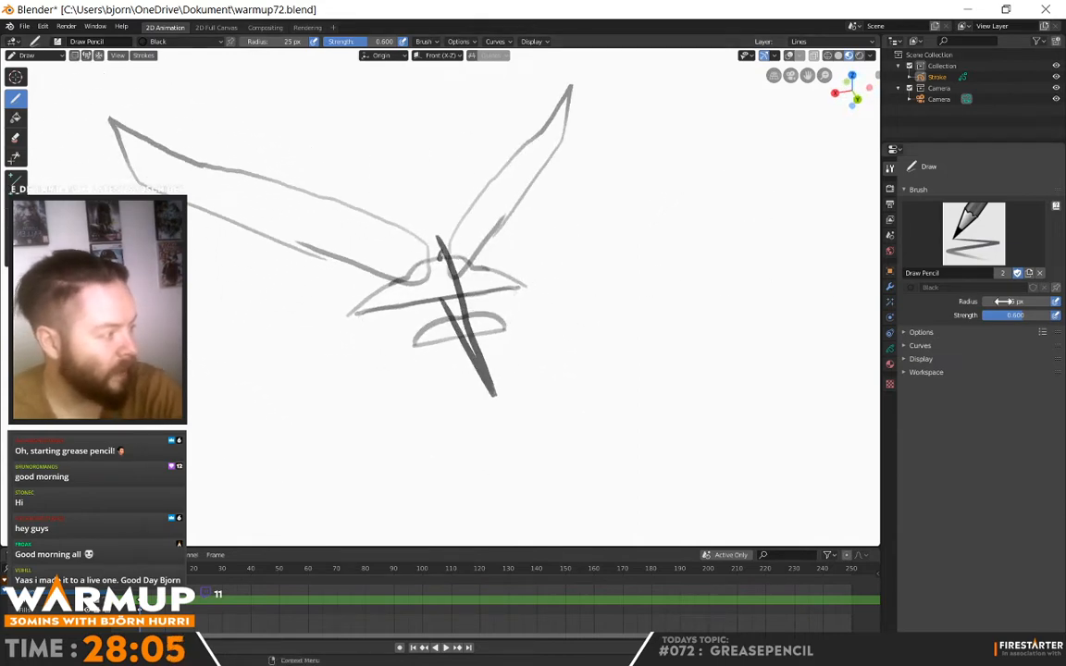
# Step: Look through the Draw Pencil brush's Options and Curves settings
pyautogui.click(901, 333)
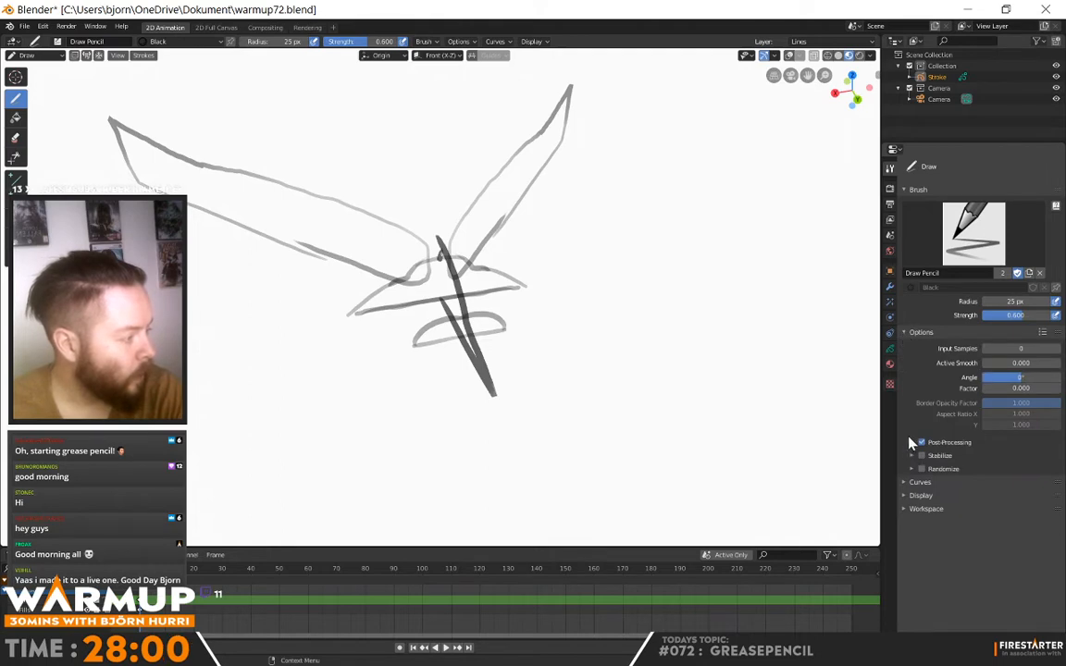
pyautogui.click(904, 483)
pyautogui.click(903, 483)
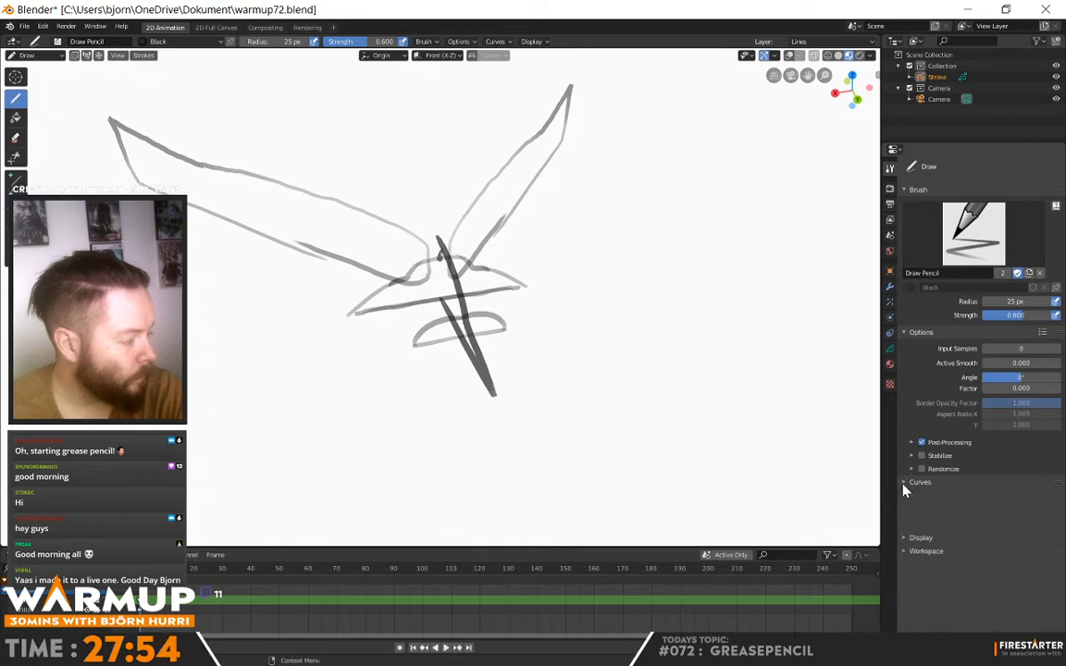
pyautogui.click(904, 496)
pyautogui.click(904, 496)
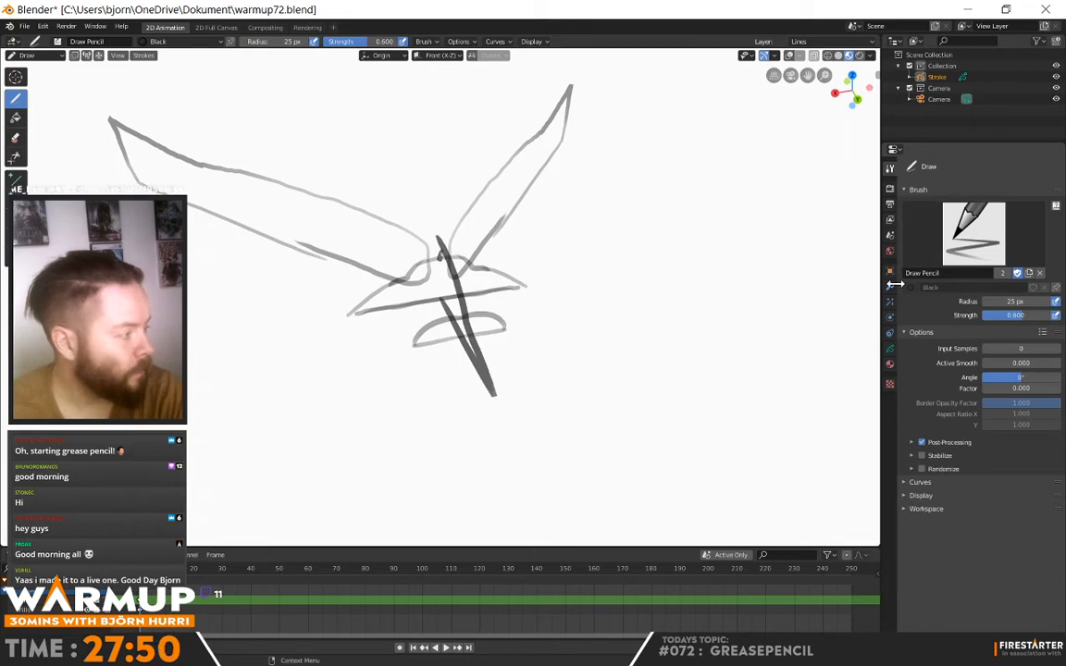
# Step: Try the 3D Location stroke depth order on the drawing and restore it to 2D Layers
pyautogui.click(889, 349)
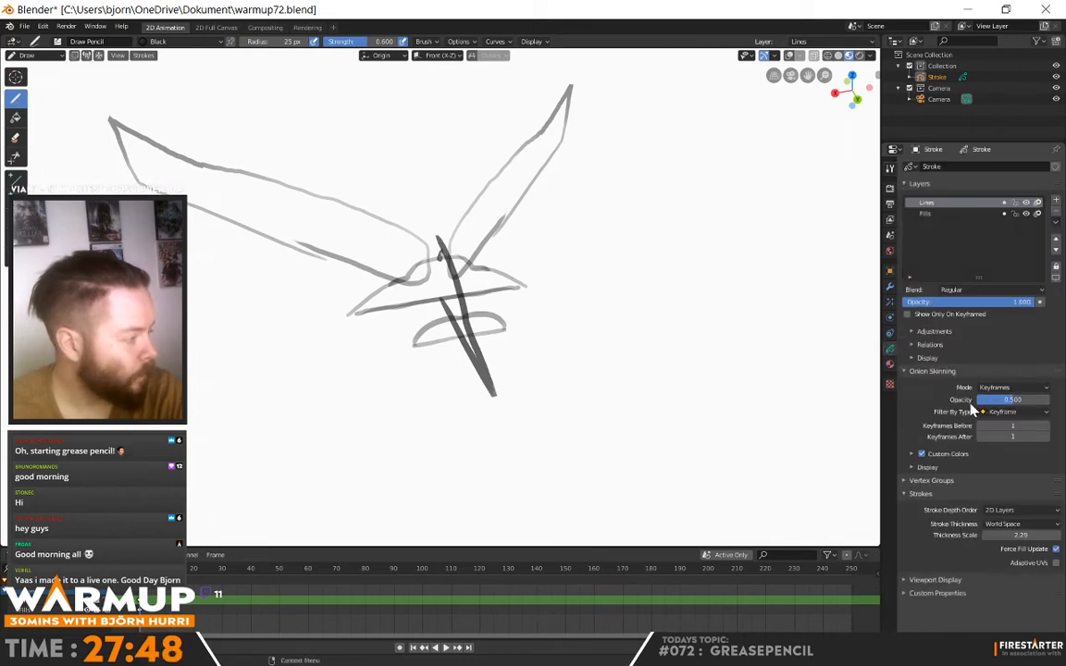
pyautogui.click(1007, 510)
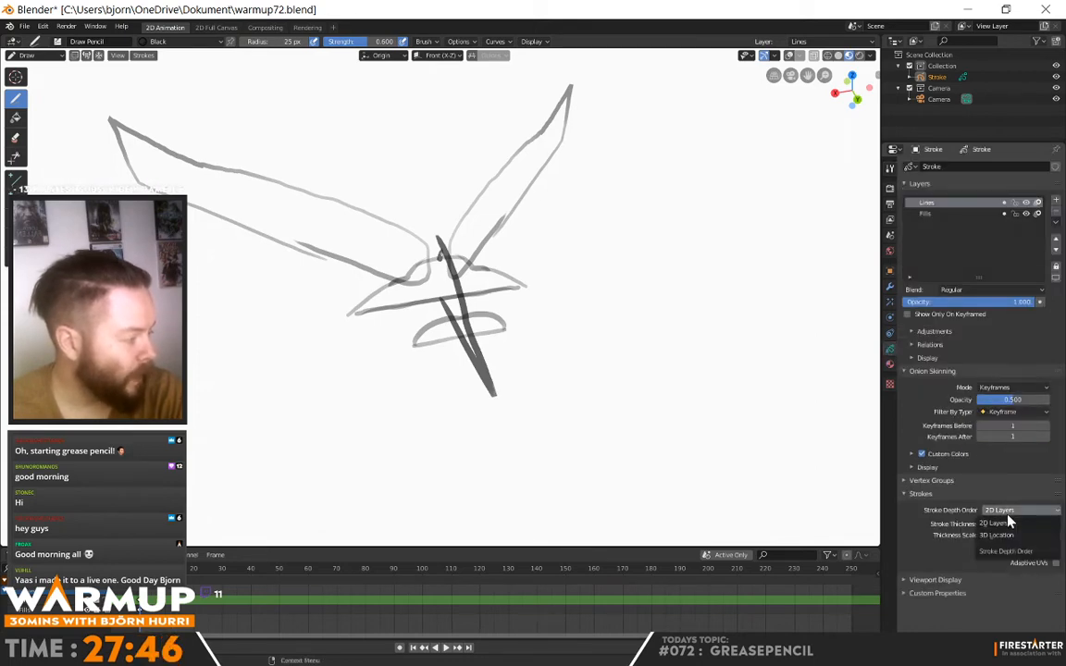
pyautogui.click(998, 536)
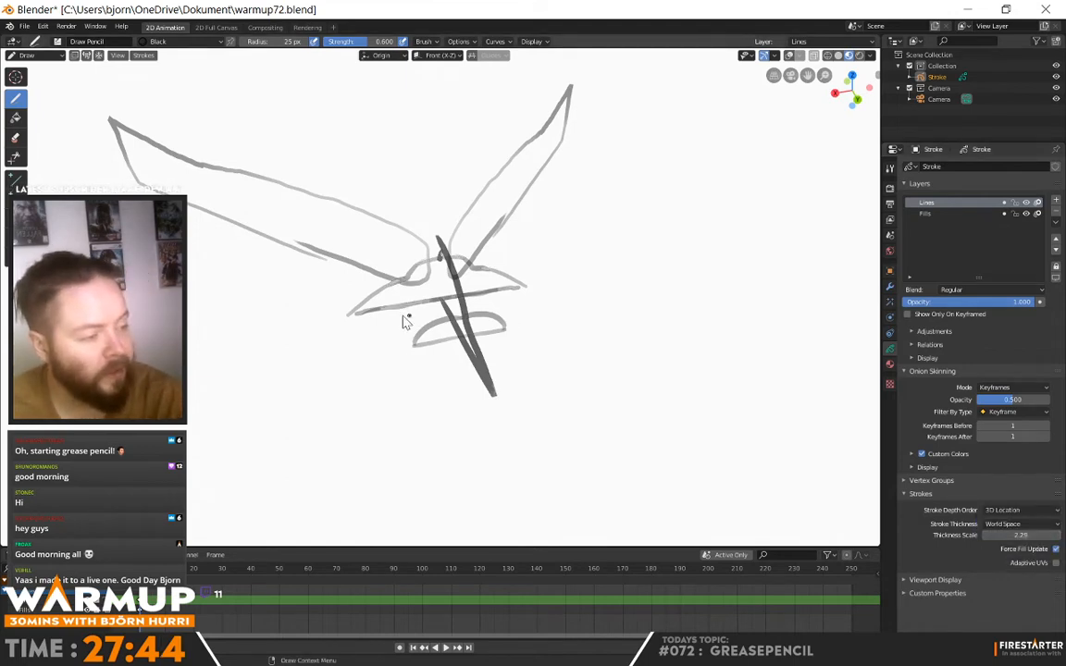
pyautogui.moveTo(411, 341); pyautogui.dragTo(451, 374)
pyautogui.moveTo(469, 389)
pyautogui.mouseDown(button='middle')
pyautogui.moveTo(618, 349)
pyautogui.moveTo(618, 295)
pyautogui.moveTo(696, 301)
pyautogui.mouseUp(button='middle')
pyautogui.click(1013, 510)
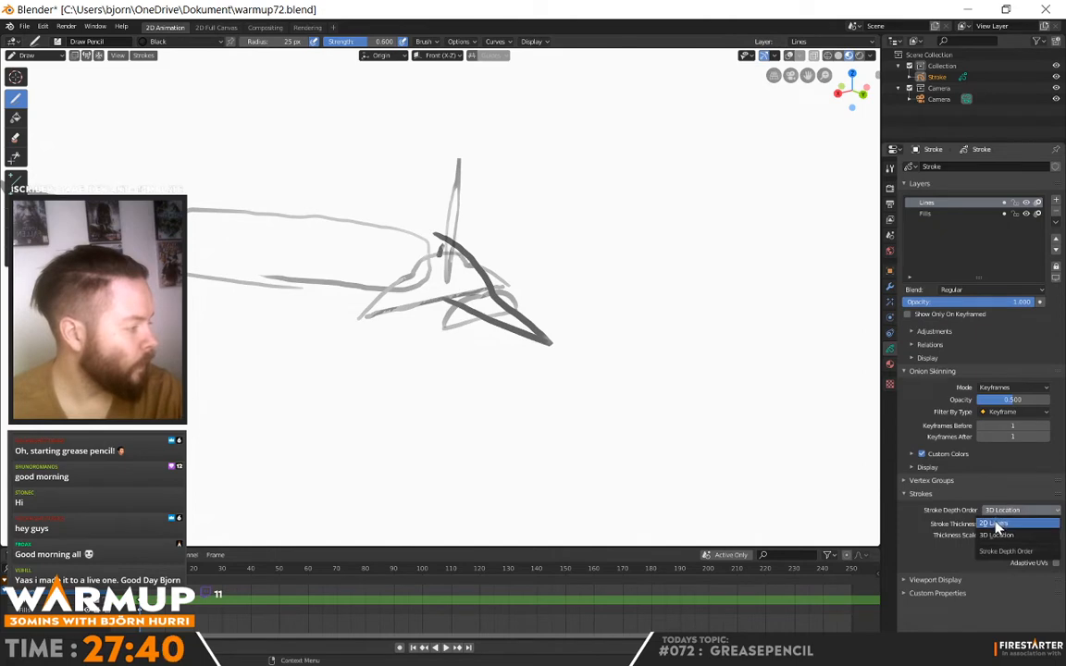
pyautogui.click(1006, 497)
# Step: Try the Screen Space stroke thickness and restore it to World Space
pyautogui.click(1016, 523)
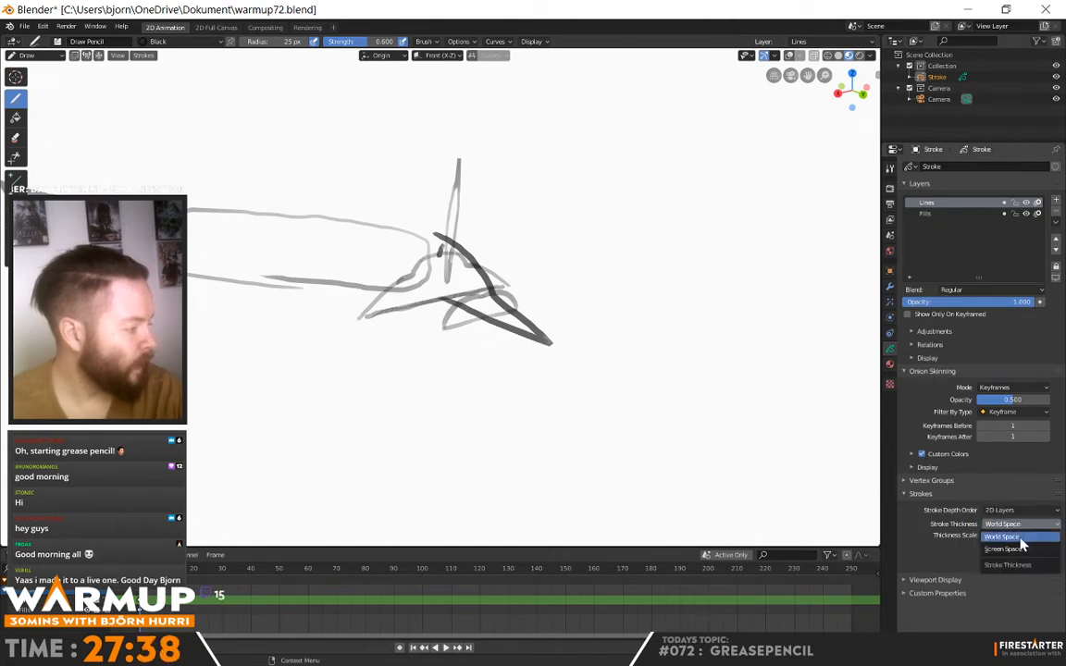
pyautogui.click(1018, 550)
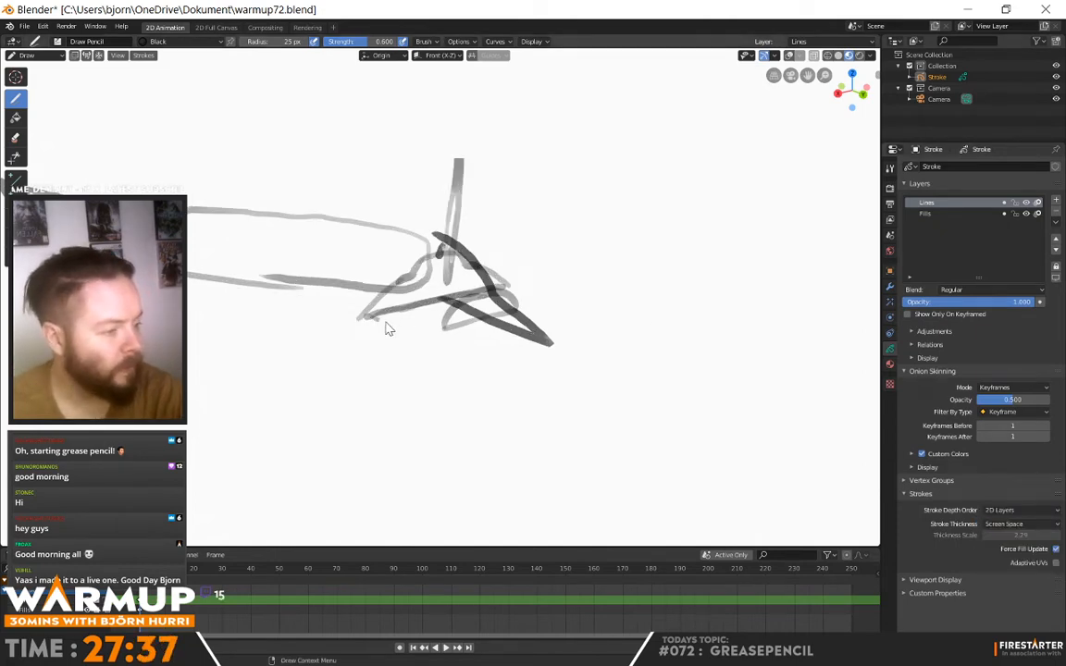
pyautogui.moveTo(389, 329)
pyautogui.mouseDown(button='middle')
pyautogui.moveTo(613, 324)
pyautogui.moveTo(599, 350)
pyautogui.moveTo(740, 338)
pyautogui.mouseUp(button='middle')
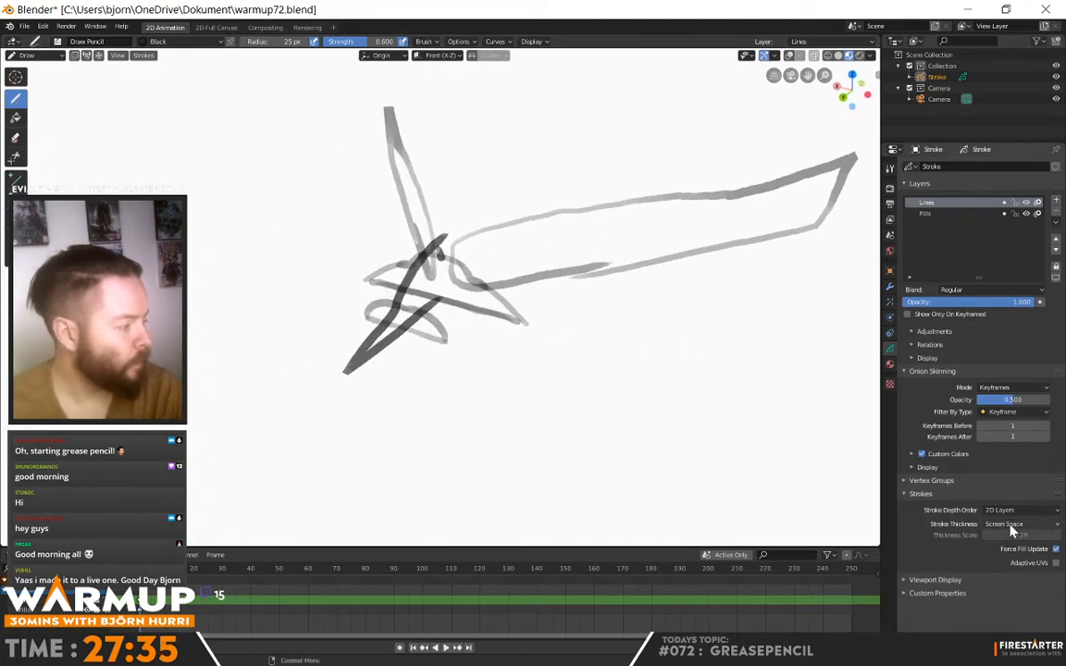
pyautogui.click(1012, 525)
pyautogui.click(1009, 537)
# Step: In the top view, draw the nose's side outline from its tip through the small cross-section's end to the wide cross-section
pyautogui.moveTo(592, 333)
pyautogui.mouseDown(button='middle')
pyautogui.moveTo(507, 322)
pyautogui.moveTo(530, 306)
pyautogui.moveTo(604, 325)
pyautogui.moveTo(706, 330)
pyautogui.moveTo(622, 324)
pyautogui.moveTo(632, 371)
pyautogui.mouseUp(button='middle')
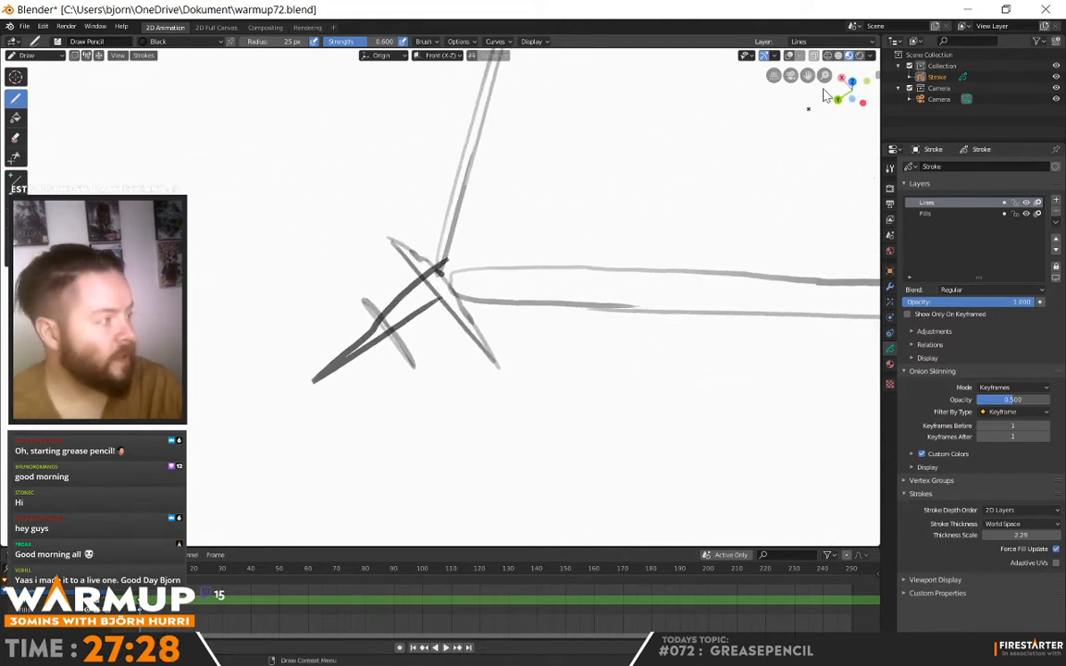
pyautogui.click(849, 88)
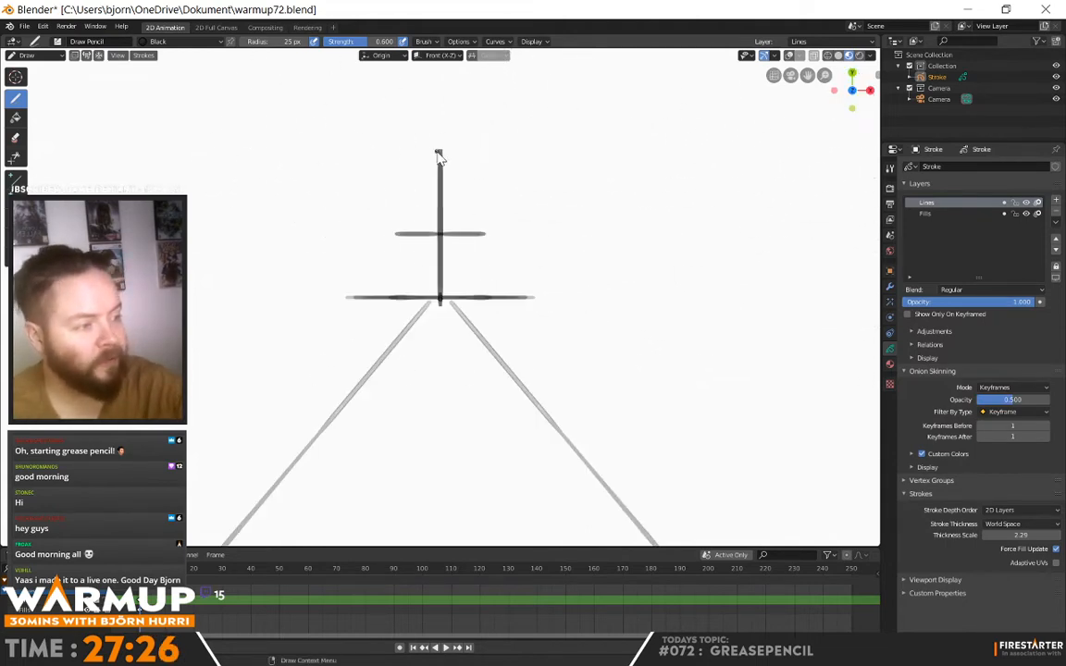
pyautogui.moveTo(438, 151); pyautogui.dragTo(366, 297)
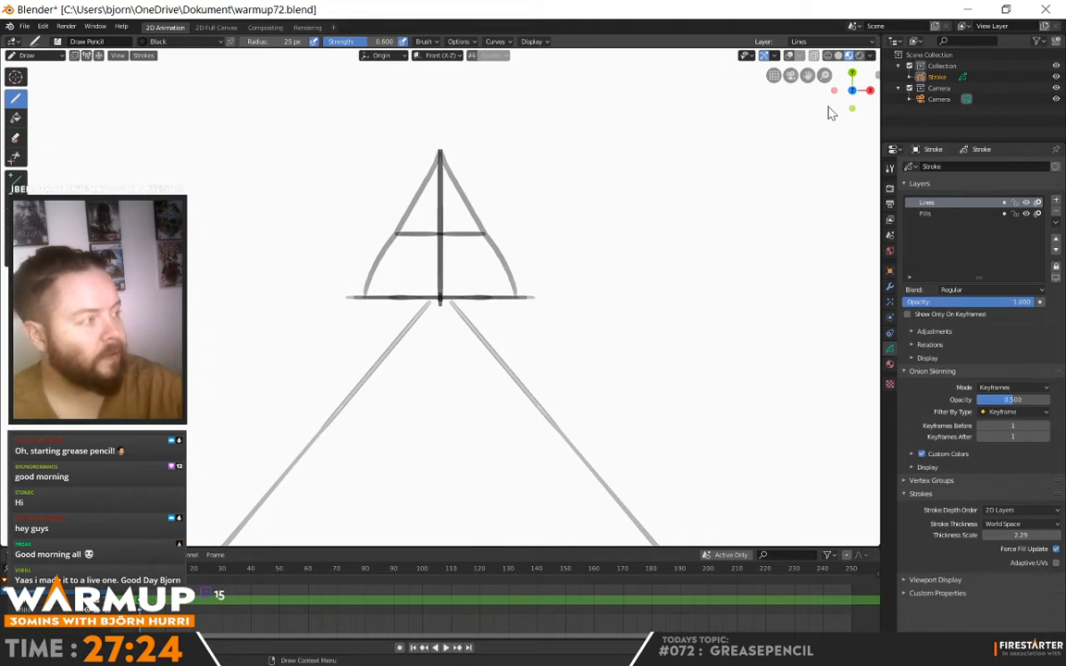
pyautogui.moveTo(779, 159)
pyautogui.mouseDown(button='middle')
pyautogui.moveTo(687, 283)
pyautogui.moveTo(621, 346)
pyautogui.moveTo(578, 352)
pyautogui.moveTo(716, 255)
pyautogui.moveTo(630, 318)
pyautogui.moveTo(633, 309)
pyautogui.moveTo(594, 362)
pyautogui.moveTo(701, 295)
pyautogui.moveTo(775, 300)
pyautogui.moveTo(709, 303)
pyautogui.moveTo(733, 371)
pyautogui.mouseUp(button='middle')
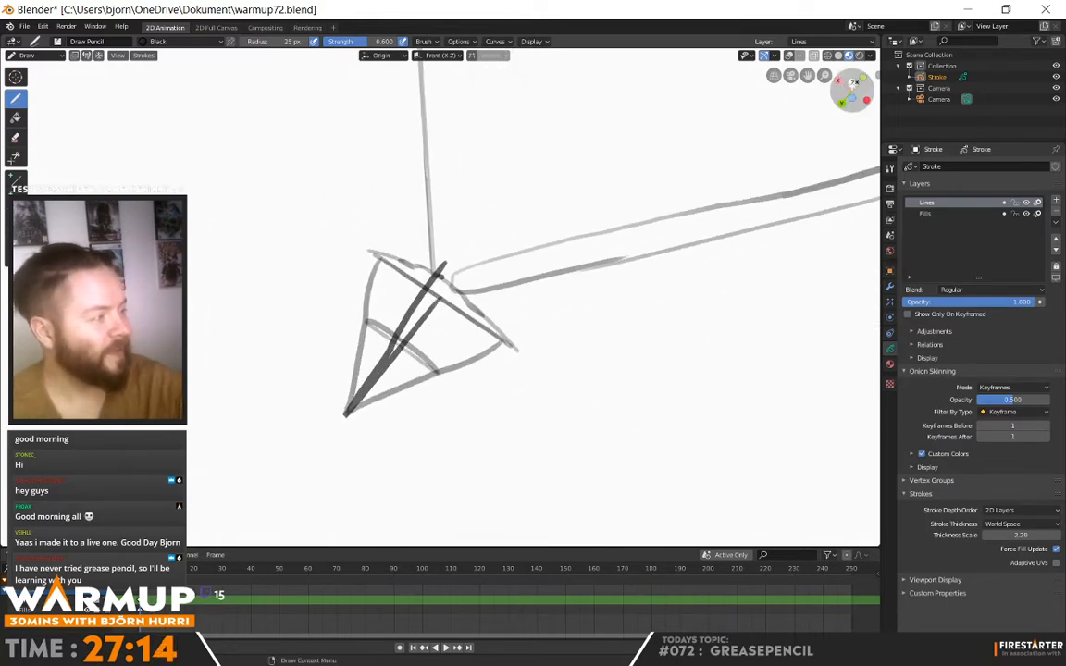
# Step: In the top view, draw the wing's outer edge sweeping back from the wide cross-section and curve it in to the wing tip
pyautogui.click(852, 90)
pyautogui.moveTo(365, 302)
pyautogui.mouseDown()
pyautogui.moveTo(259, 349)
pyautogui.moveTo(185, 535)
pyautogui.mouseUp()
pyautogui.moveTo(523, 302)
pyautogui.mouseDown()
pyautogui.moveTo(629, 473)
pyautogui.moveTo(696, 524)
pyautogui.mouseUp()
pyautogui.scroll(-2, 367, 359)
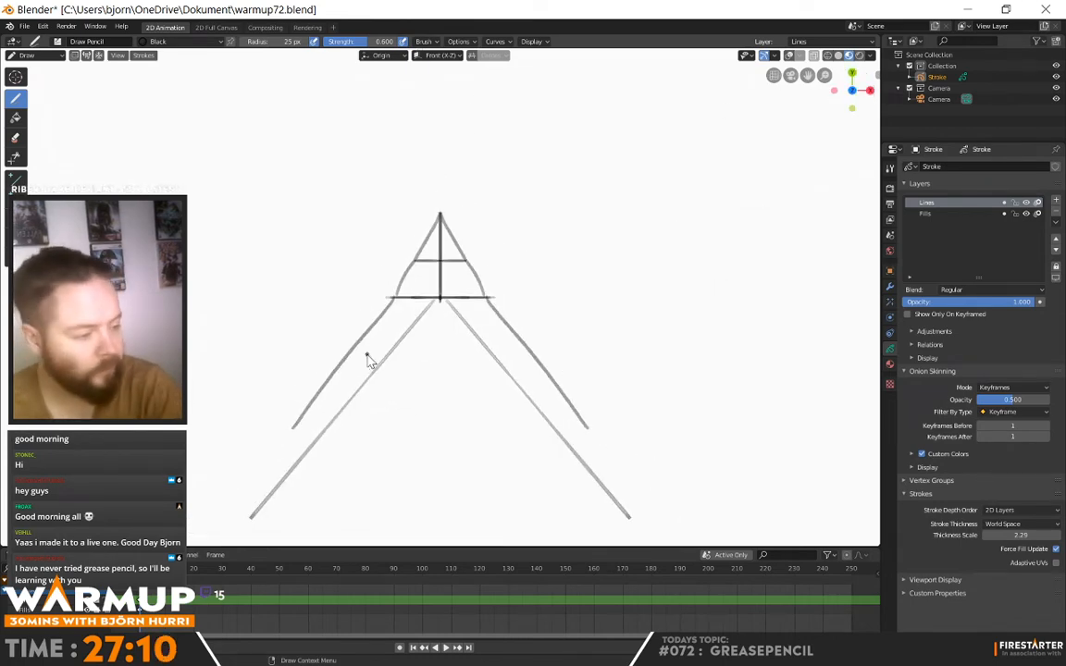
pyautogui.moveTo(281, 450); pyautogui.dragTo(252, 517)
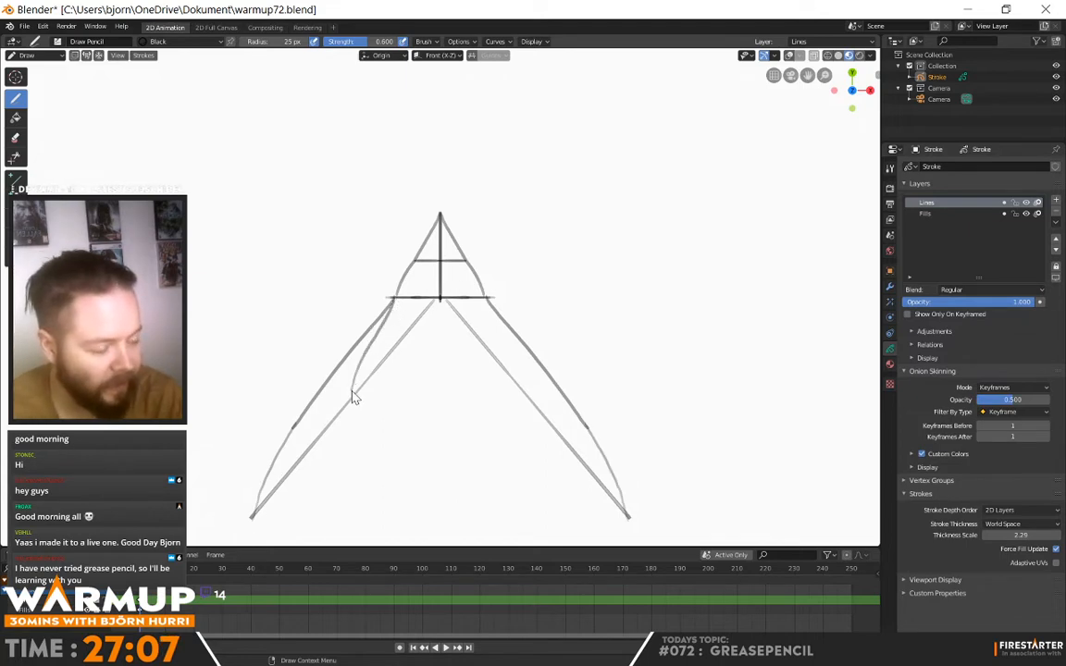
# Step: Draw an inner curve from the wide cross-section back to the wing line and a rounded arch inside the nose outline
pyautogui.moveTo(353, 396); pyautogui.dragTo(396, 318)
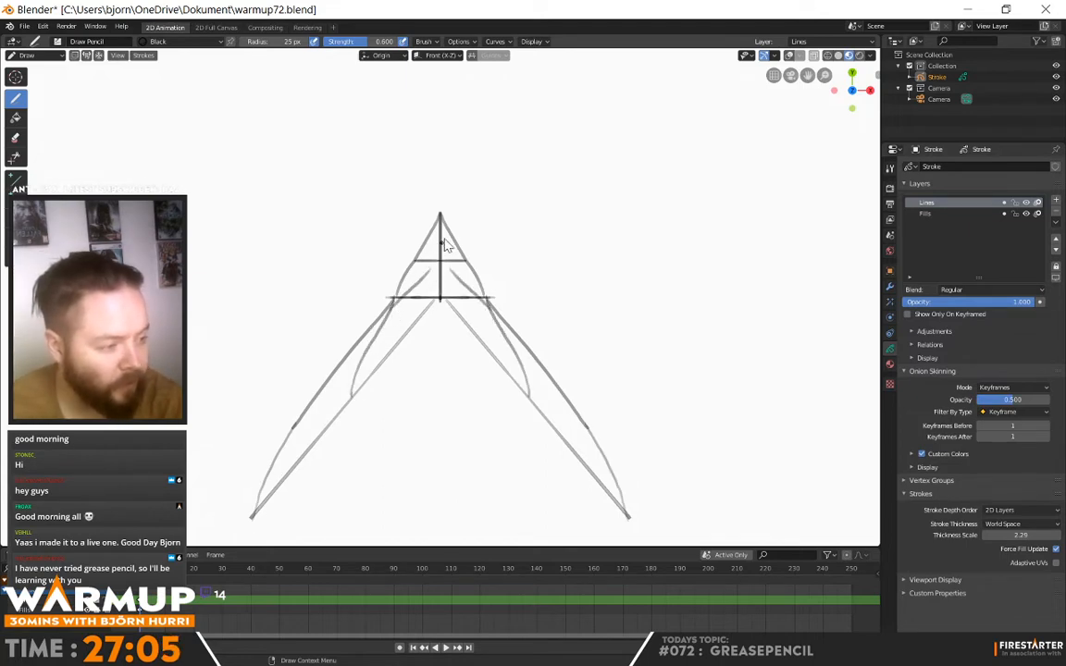
pyautogui.moveTo(398, 287); pyautogui.dragTo(440, 220)
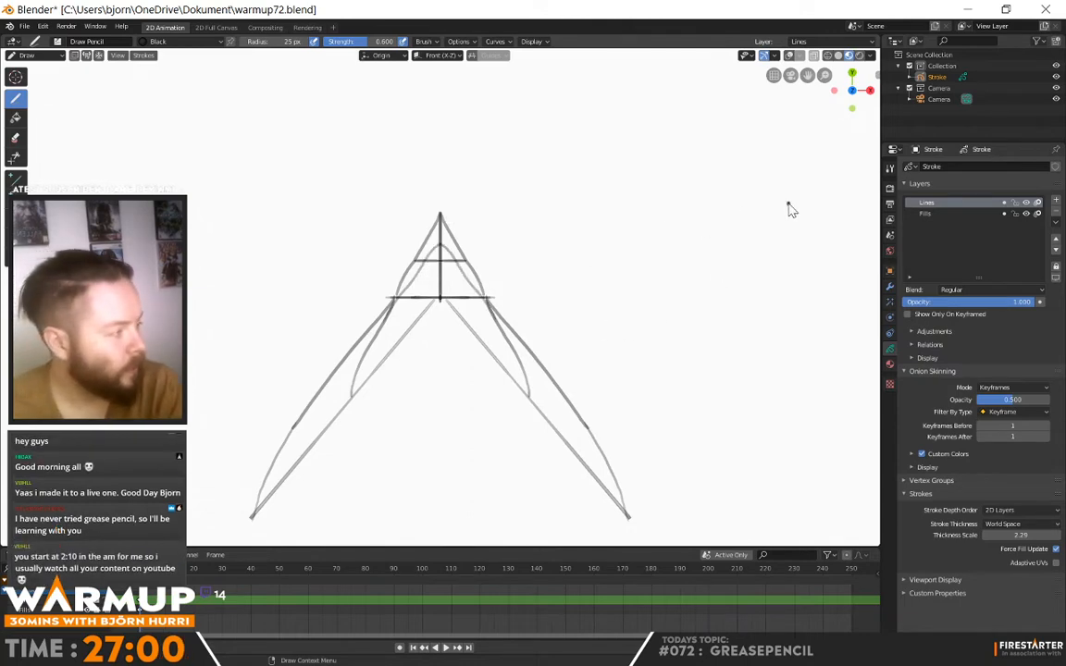
pyautogui.moveTo(488, 304)
pyautogui.mouseDown(button='middle')
pyautogui.moveTo(668, 221)
pyautogui.moveTo(581, 330)
pyautogui.mouseUp(button='middle')
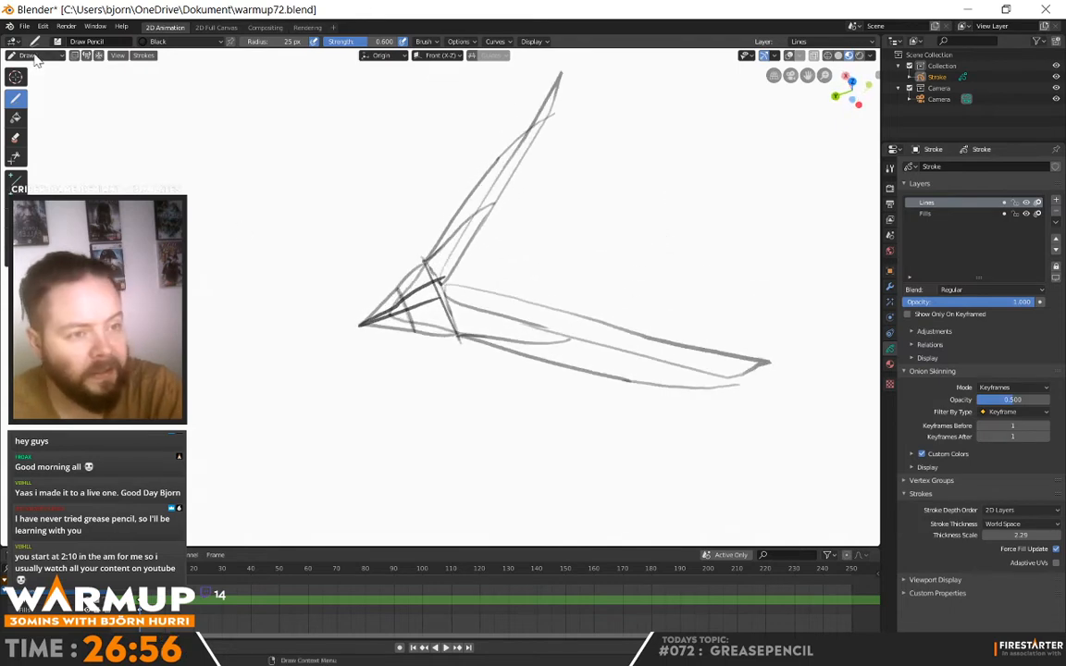
# Step: In Edit Mode, select the inner curve beside the wing root and raise it along the Z axis to mid-wing height
pyautogui.click(45, 56)
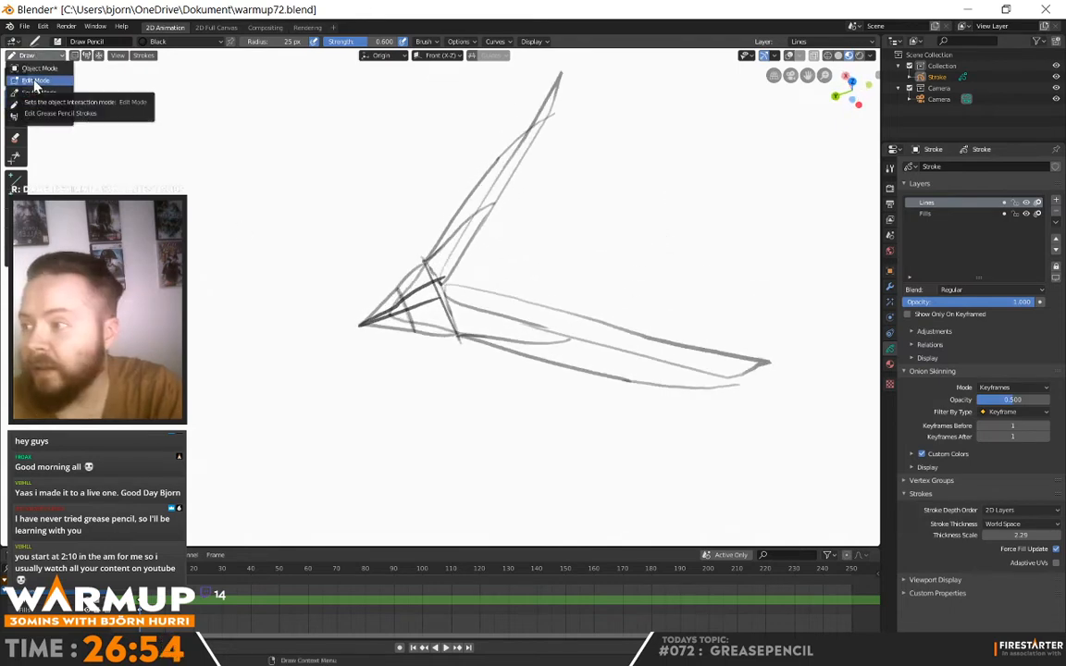
pyautogui.click(35, 80)
pyautogui.click(490, 341)
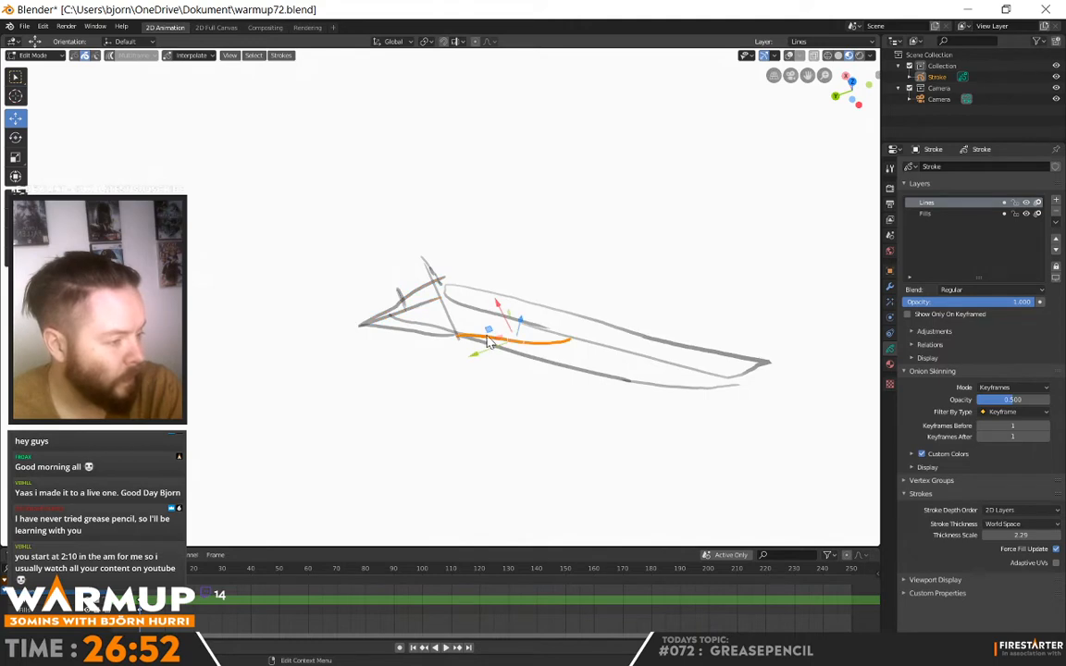
pyautogui.moveTo(552, 367)
pyautogui.mouseDown(button='middle')
pyautogui.moveTo(516, 281)
pyautogui.moveTo(530, 289)
pyautogui.mouseUp(button='middle')
pyautogui.moveTo(520, 272); pyautogui.dragTo(518, 245)
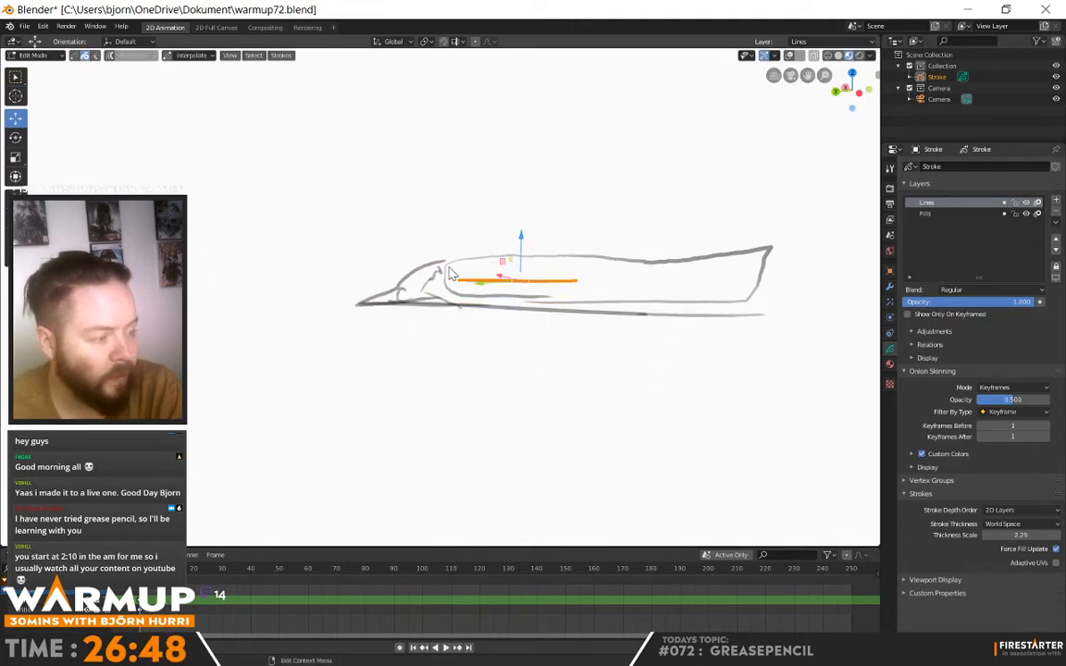
# Step: Switch to Sculpt Mode, choose the Grab brush and set its radius to 115 px
pyautogui.click(34, 54)
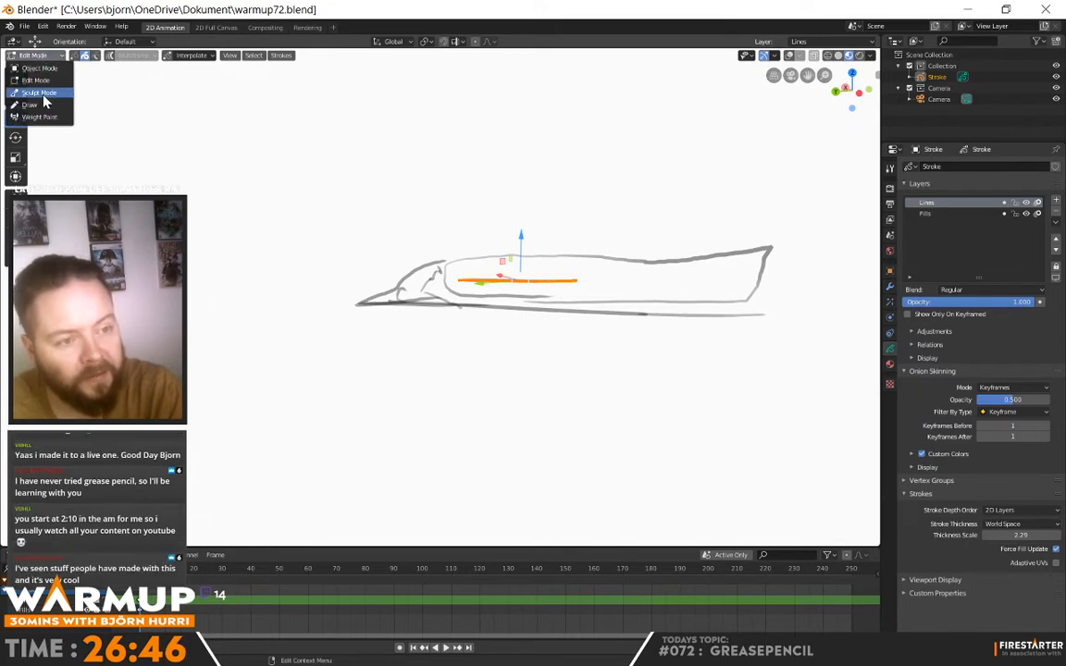
pyautogui.click(42, 91)
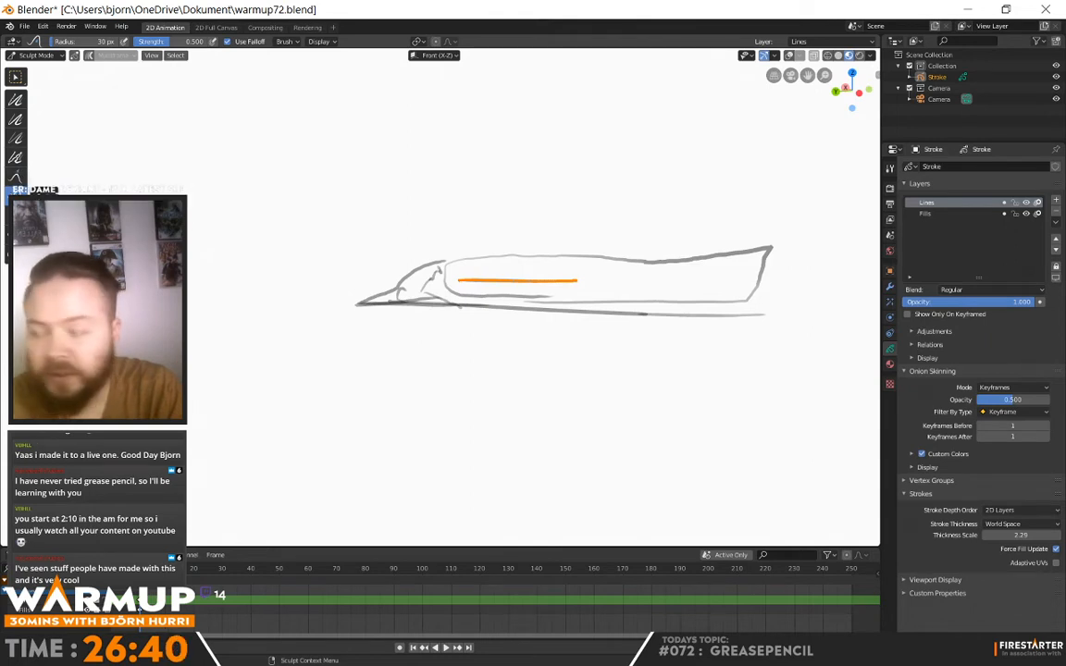
pyautogui.click(21, 176)
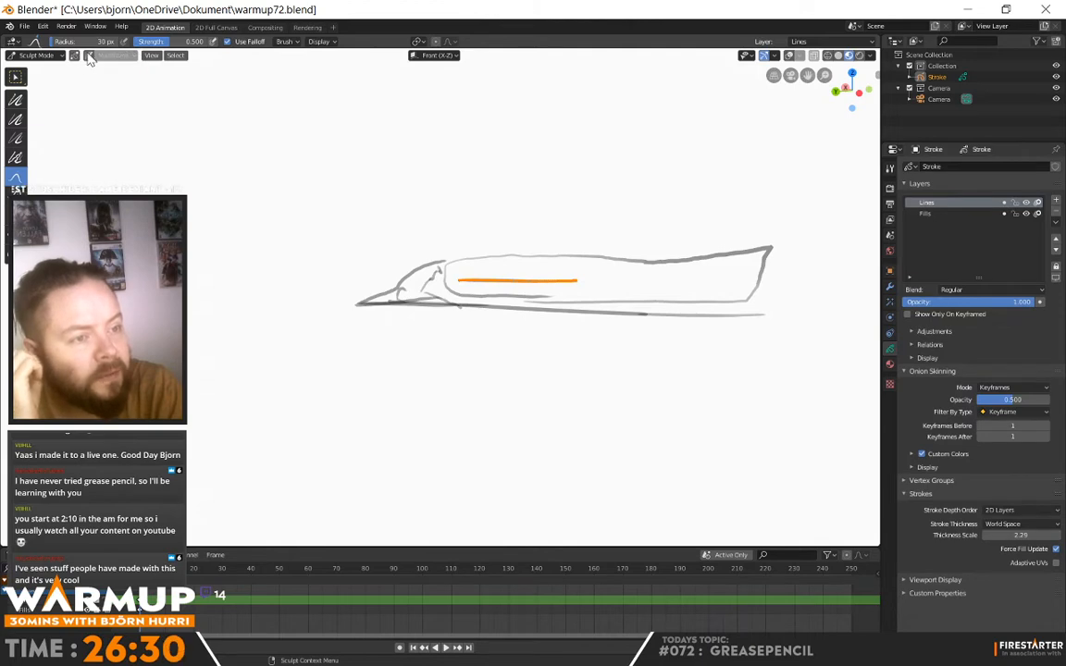
pyautogui.click(117, 55)
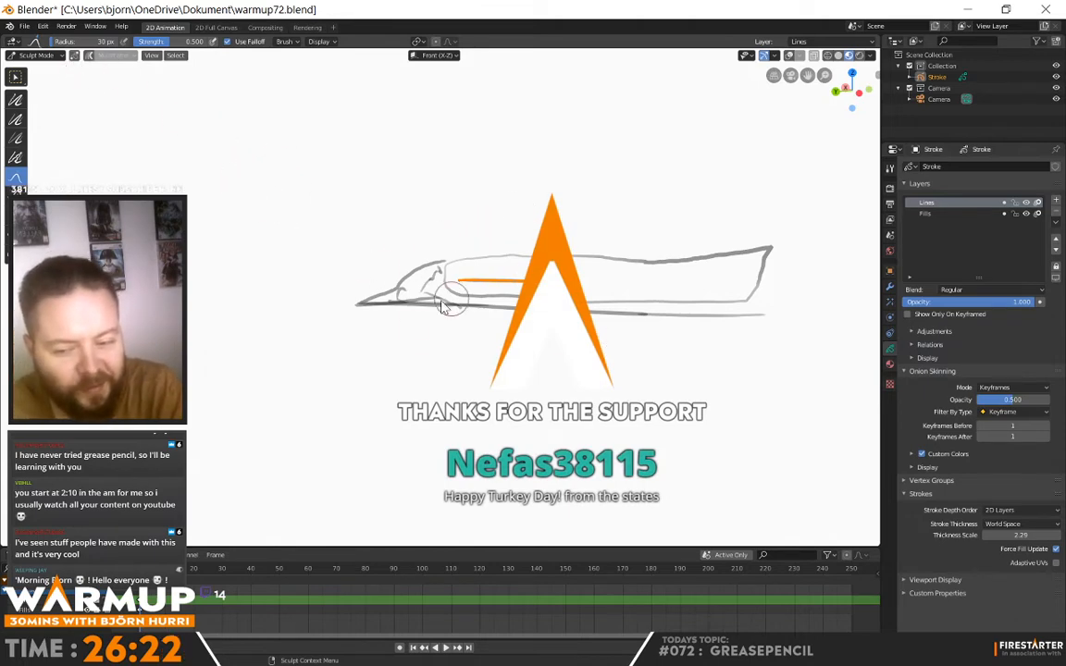
pyautogui.rightClick(483, 296)
pyautogui.moveTo(456, 292); pyautogui.dragTo(482, 292)
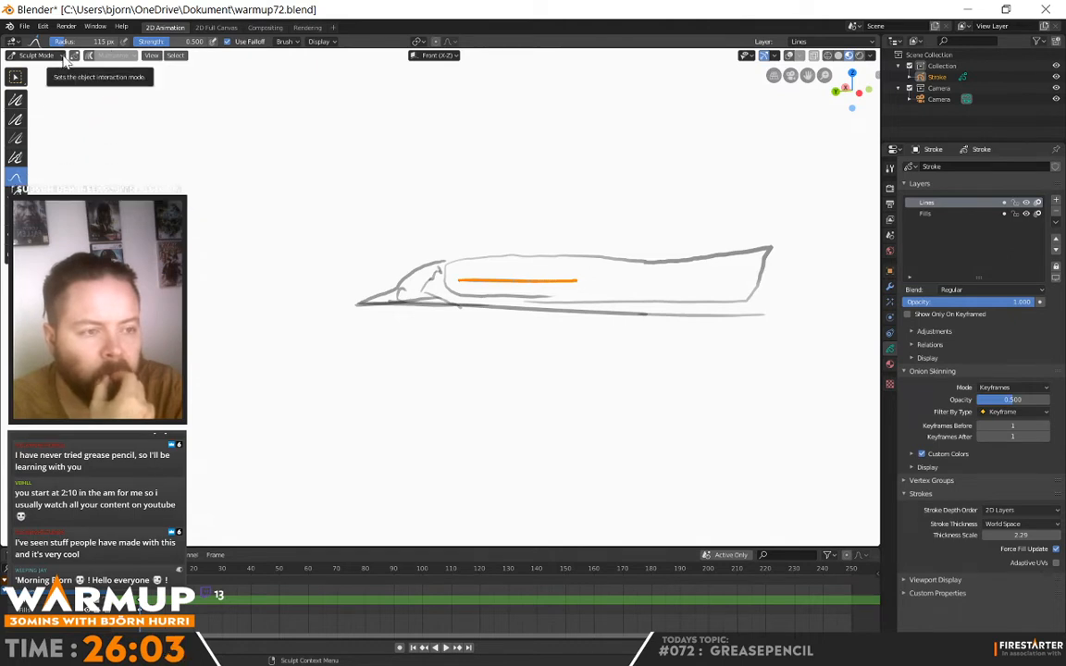
pyautogui.rightClick(474, 286)
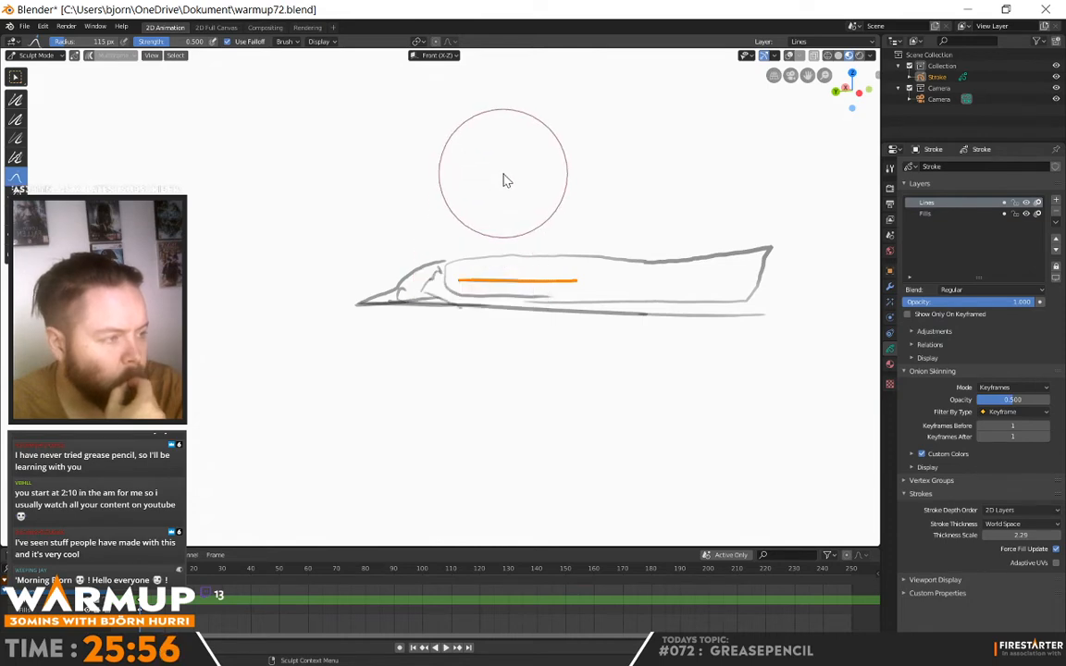
pyautogui.click(418, 43)
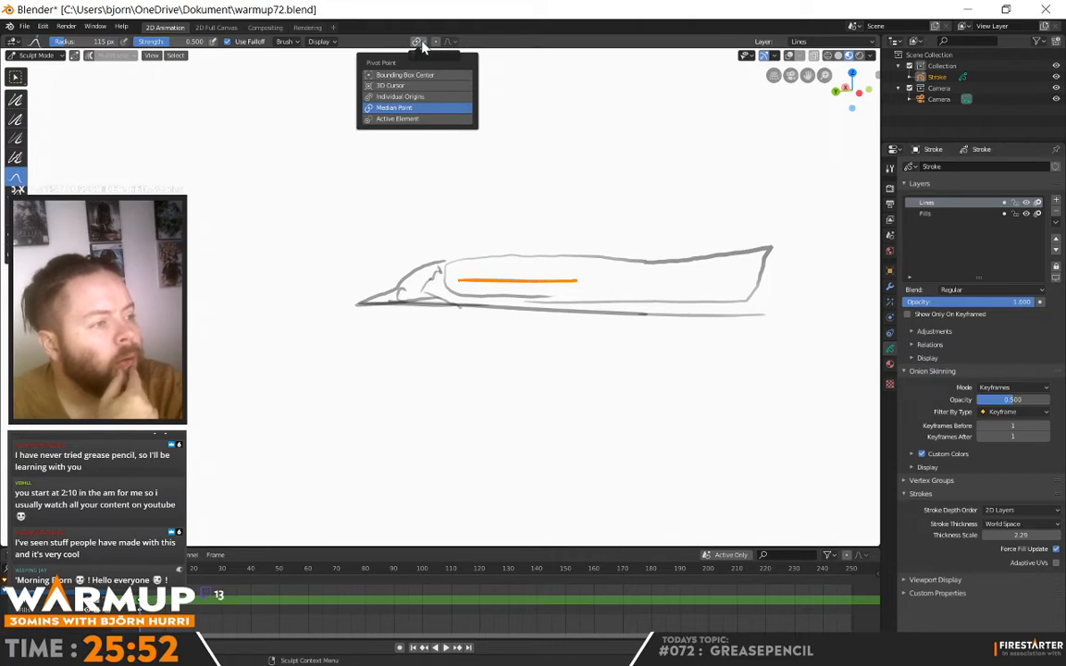
pyautogui.click(423, 44)
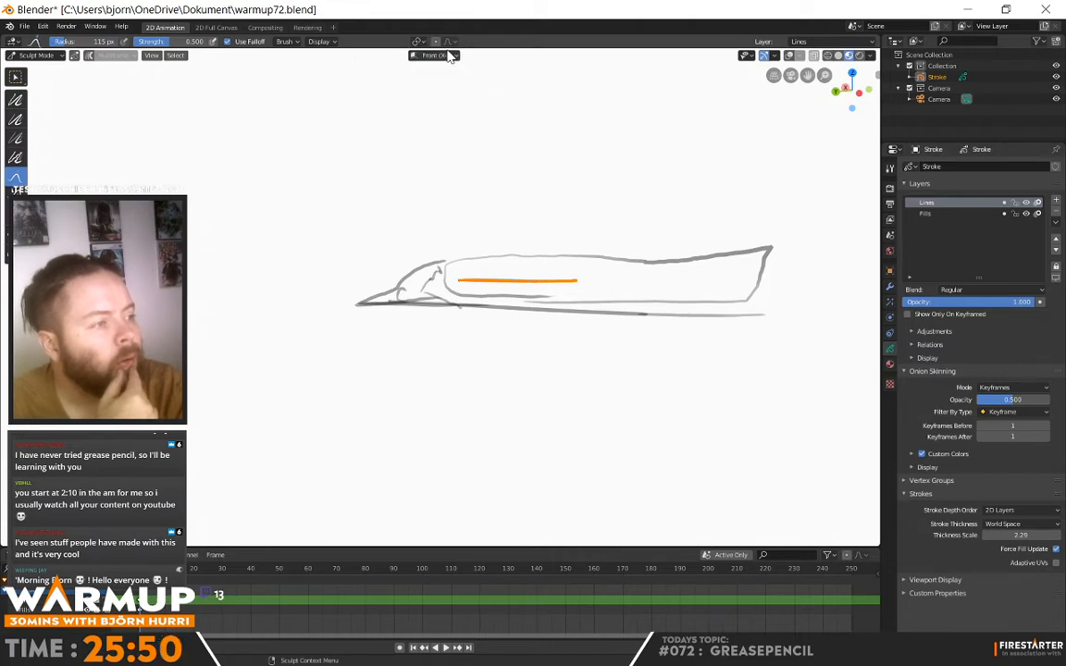
pyautogui.click(450, 42)
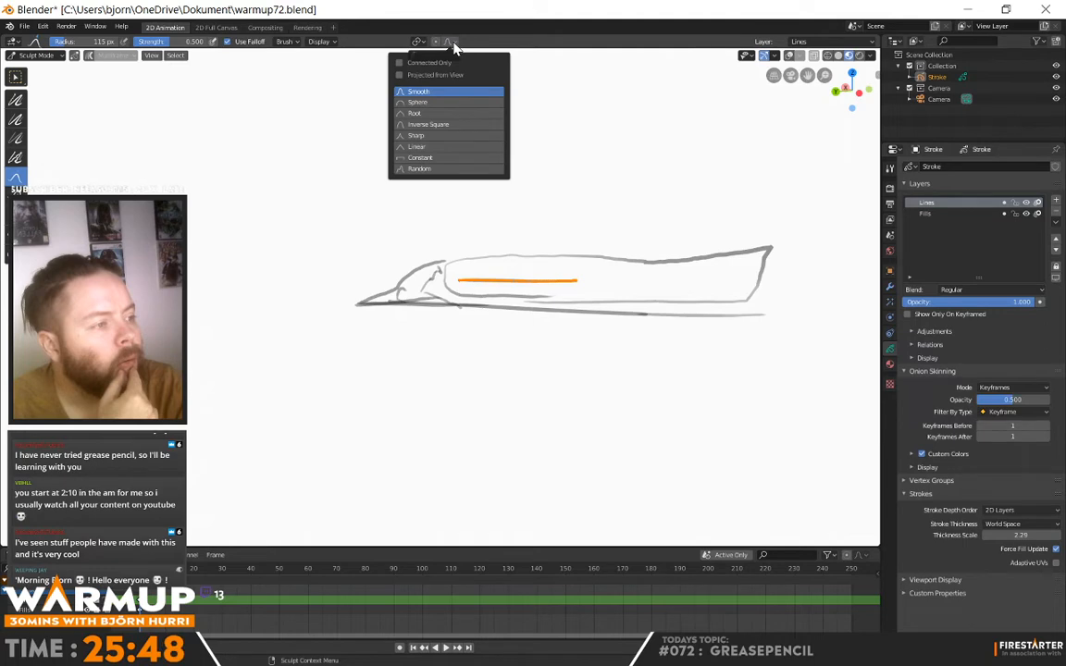
pyautogui.click(451, 45)
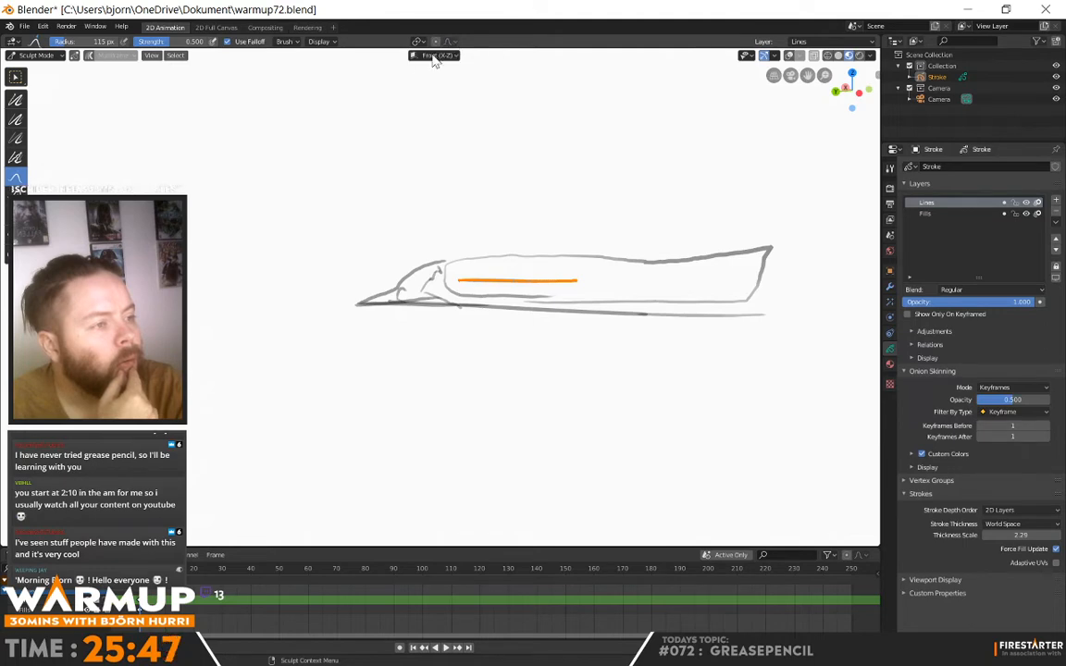
pyautogui.click(294, 43)
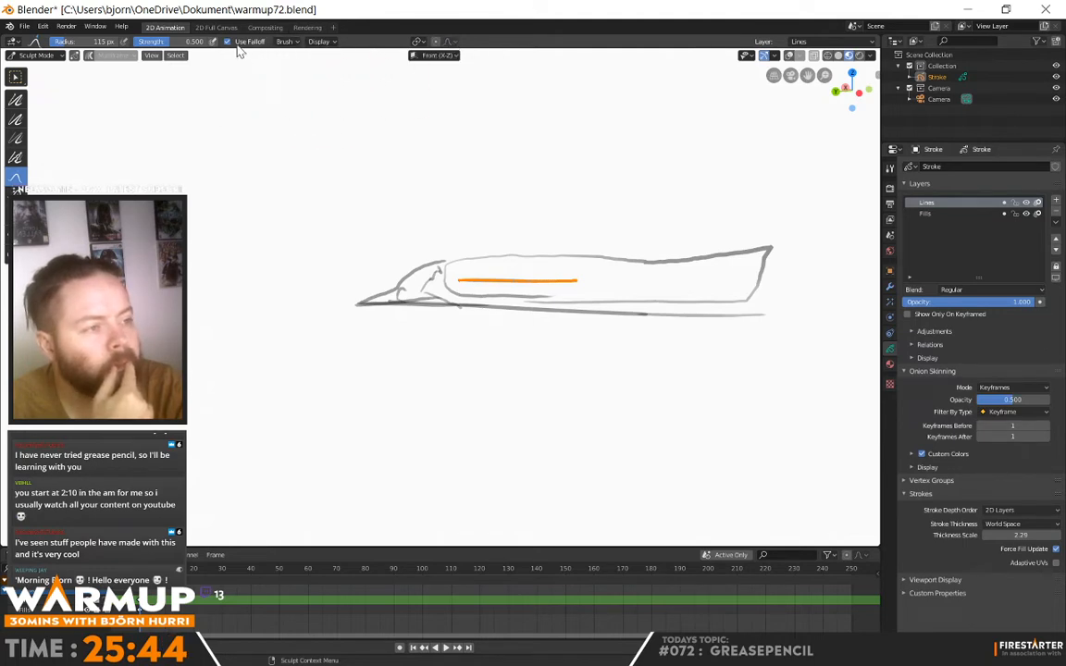
# Step: Limit sculpting to the selected points, then grab the inner wing curve's front end down to the wing's lower edge and raise its rear end slightly
pyautogui.click(89, 56)
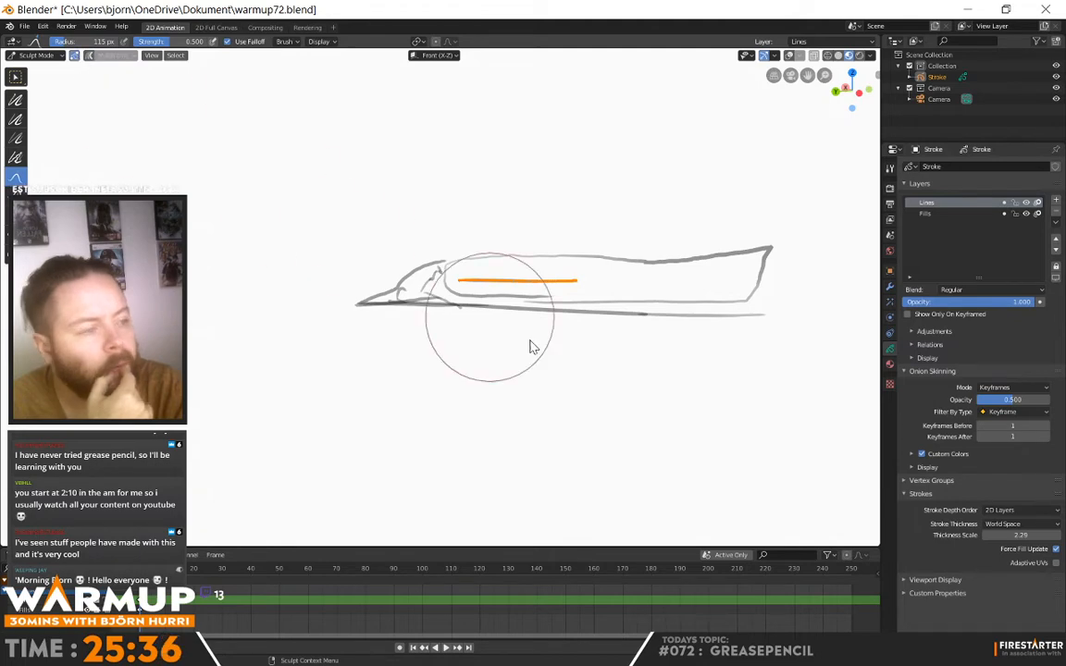
pyautogui.moveTo(463, 281); pyautogui.dragTo(469, 307)
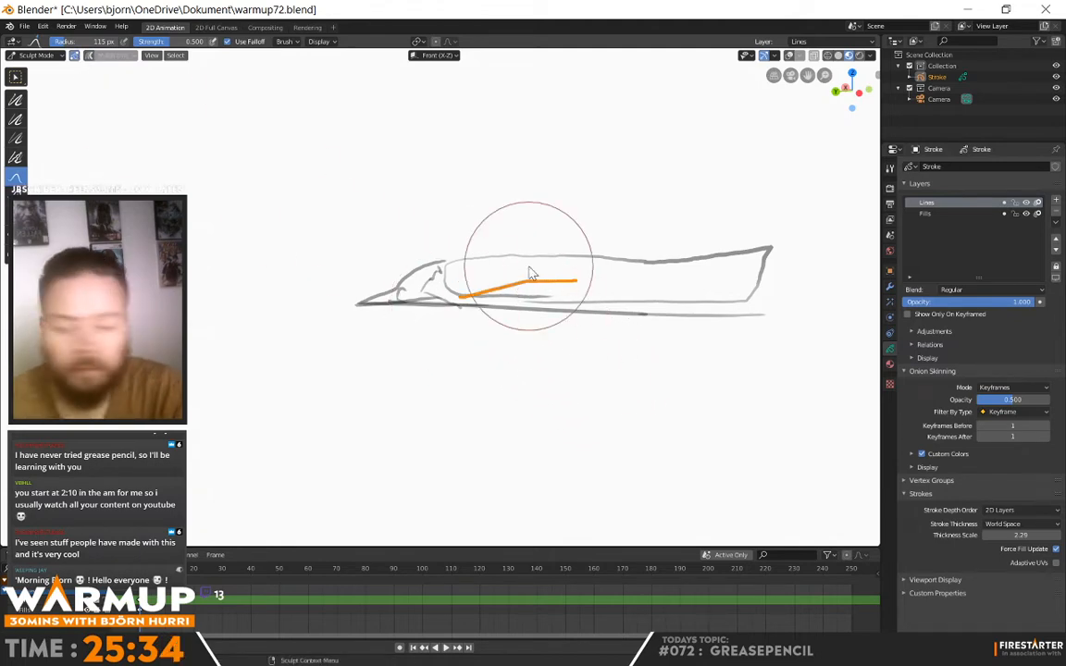
pyautogui.hotkey('ctrl', 'z')
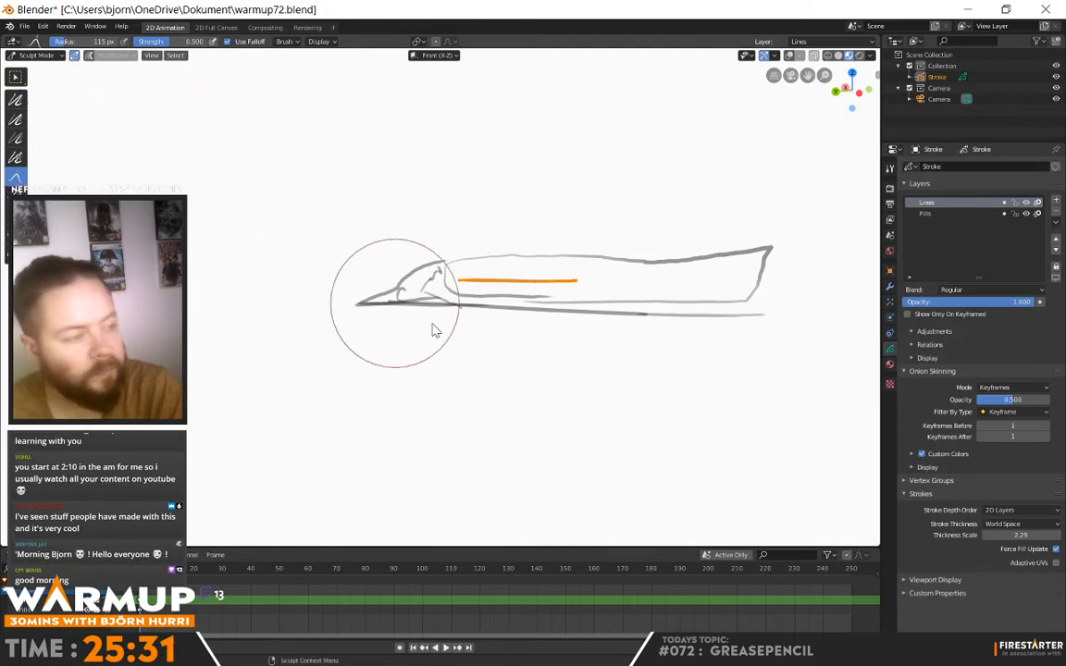
pyautogui.moveTo(442, 280)
pyautogui.mouseDown()
pyautogui.moveTo(456, 312)
pyautogui.moveTo(444, 312)
pyautogui.moveTo(460, 313)
pyautogui.moveTo(433, 328)
pyautogui.mouseUp()
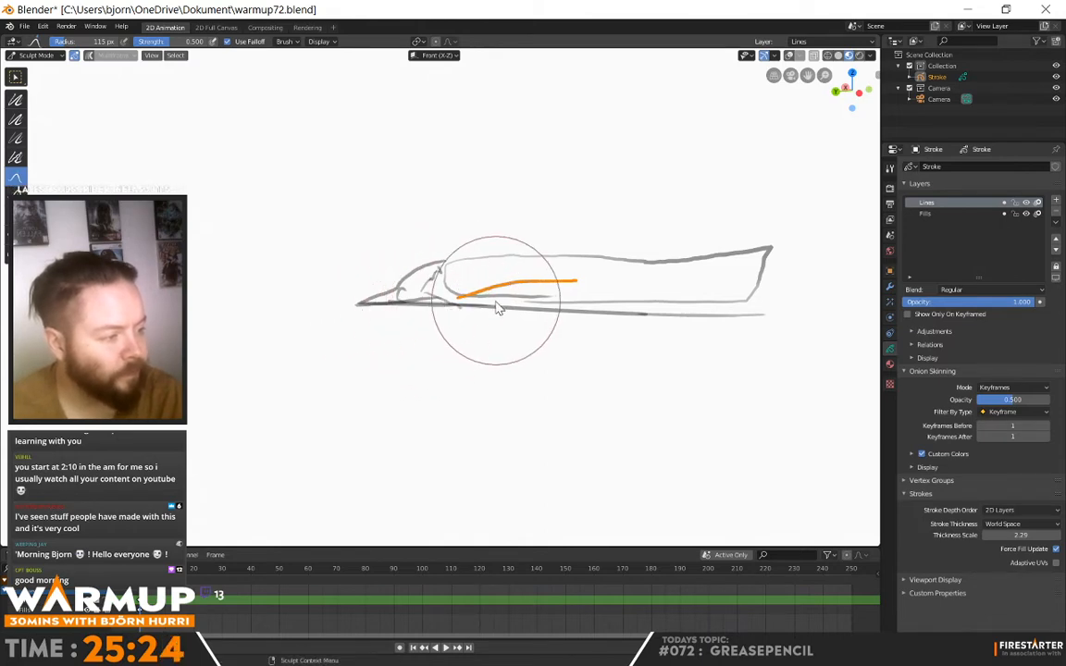
pyautogui.moveTo(497, 309)
pyautogui.mouseDown()
pyautogui.moveTo(508, 309)
pyautogui.moveTo(508, 294)
pyautogui.moveTo(449, 313)
pyautogui.mouseUp()
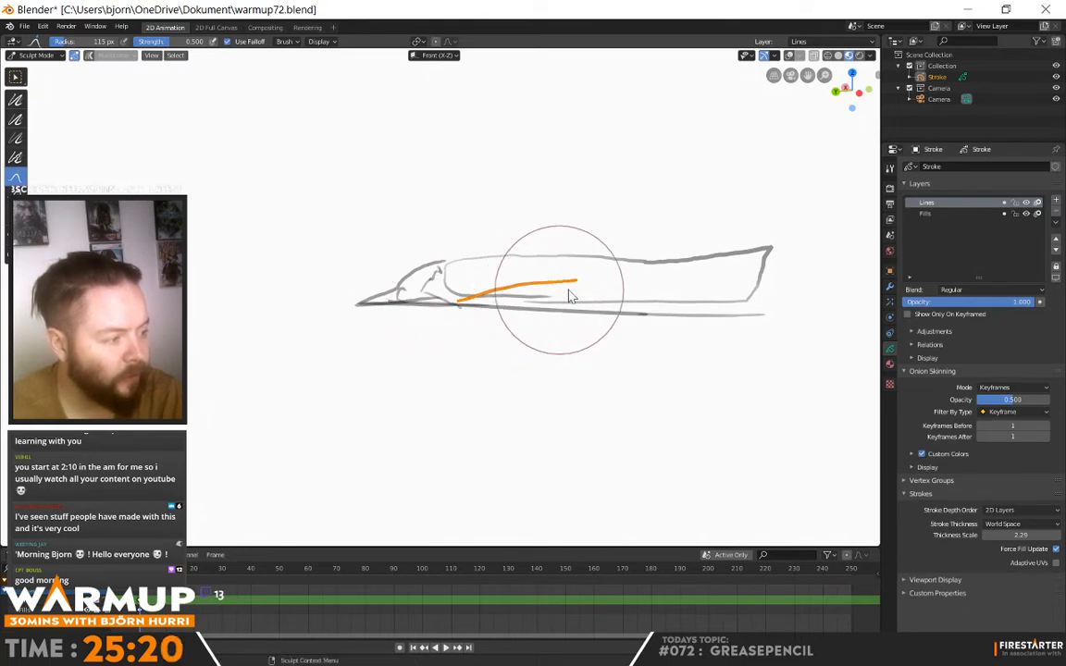
pyautogui.moveTo(563, 296); pyautogui.dragTo(563, 292)
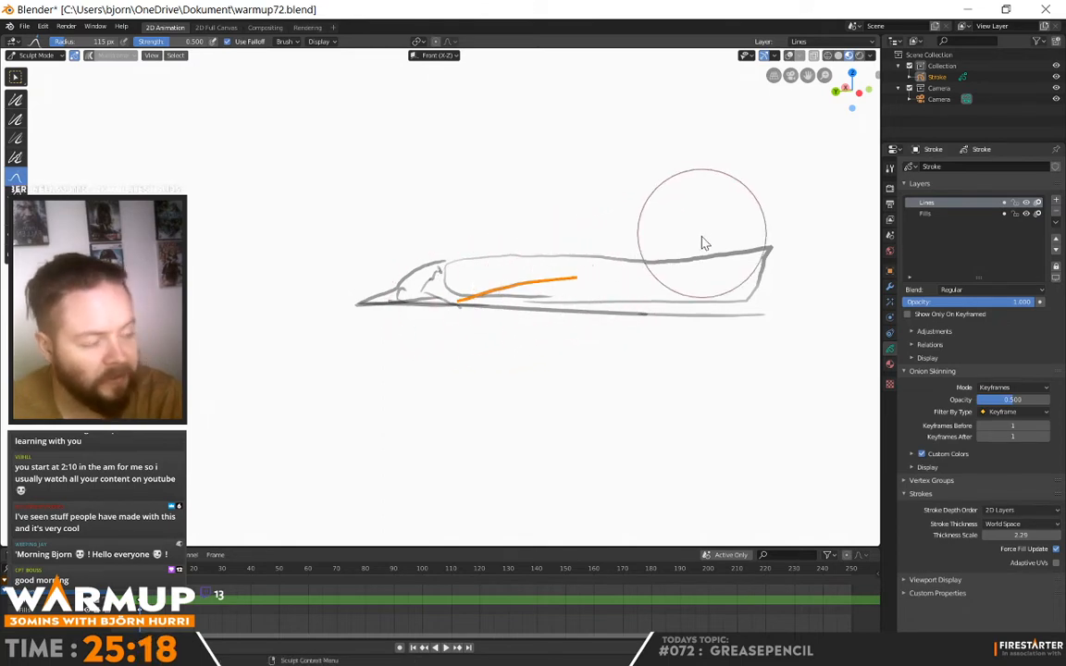
# Step: In Edit Mode, select the arch stroke inside the nose outline and return to Sculpt Mode
pyautogui.moveTo(547, 352)
pyautogui.mouseDown(button='middle')
pyautogui.moveTo(644, 388)
pyautogui.moveTo(712, 370)
pyautogui.moveTo(640, 374)
pyautogui.moveTo(571, 421)
pyautogui.moveTo(533, 386)
pyautogui.moveTo(508, 433)
pyautogui.moveTo(571, 369)
pyautogui.moveTo(568, 395)
pyautogui.moveTo(430, 324)
pyautogui.mouseUp(button='middle')
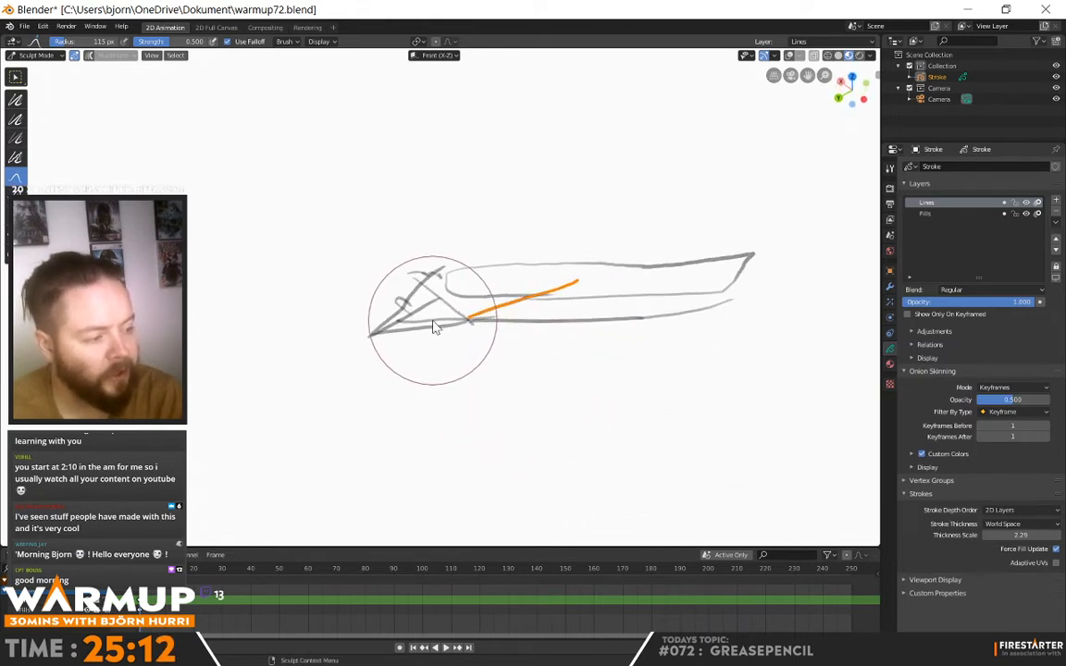
pyautogui.click(16, 77)
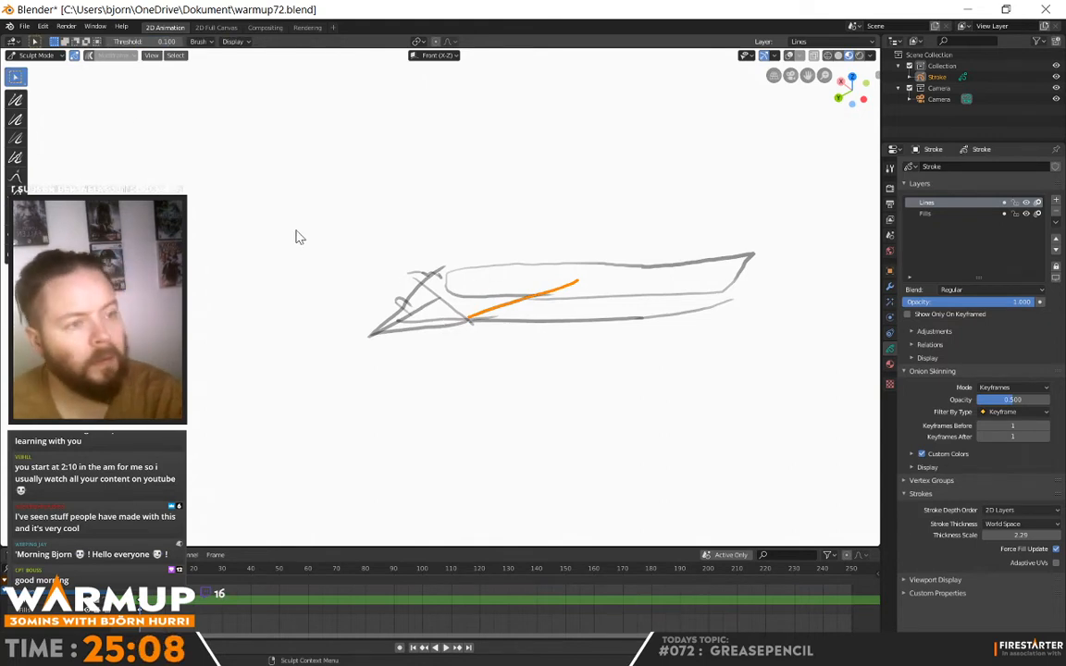
pyautogui.click(37, 56)
pyautogui.click(44, 80)
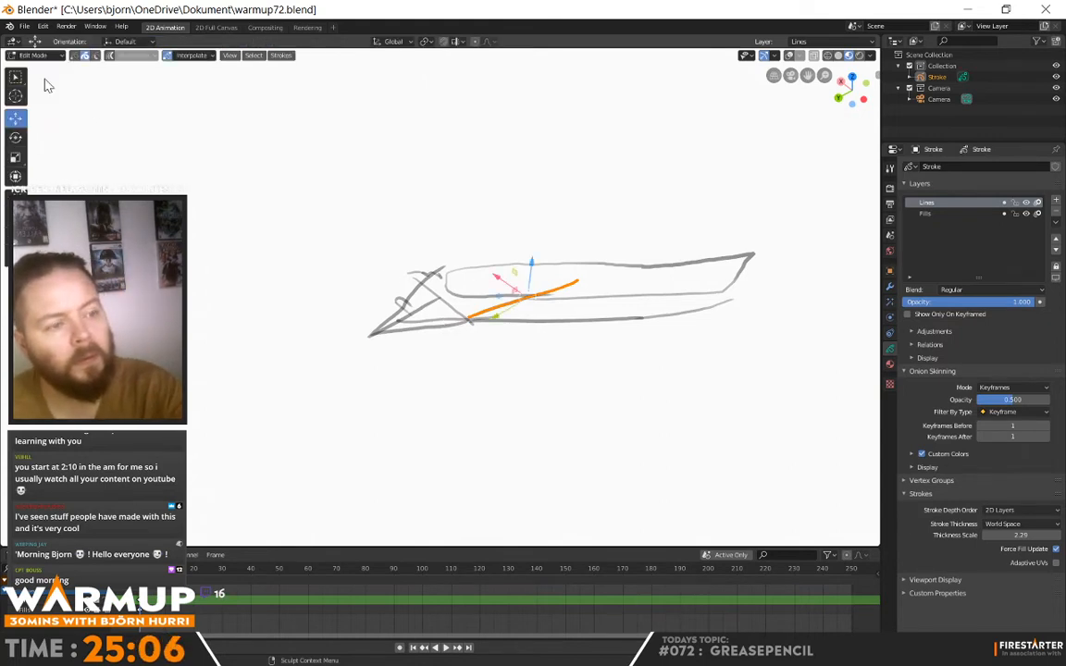
pyautogui.click(435, 317)
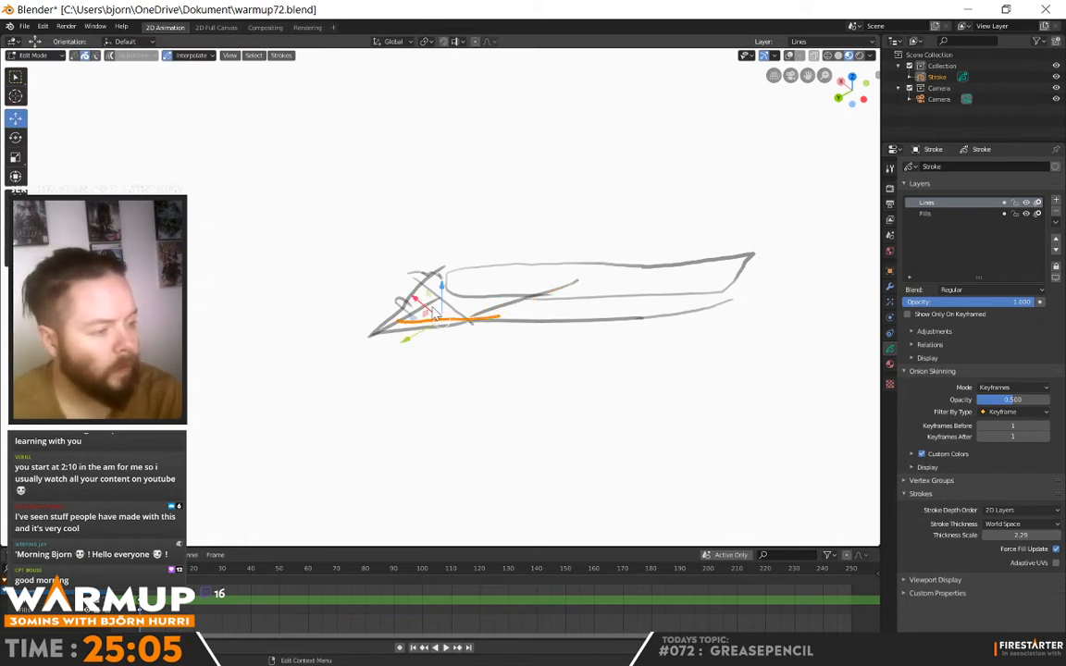
pyautogui.click(41, 55)
pyautogui.click(39, 92)
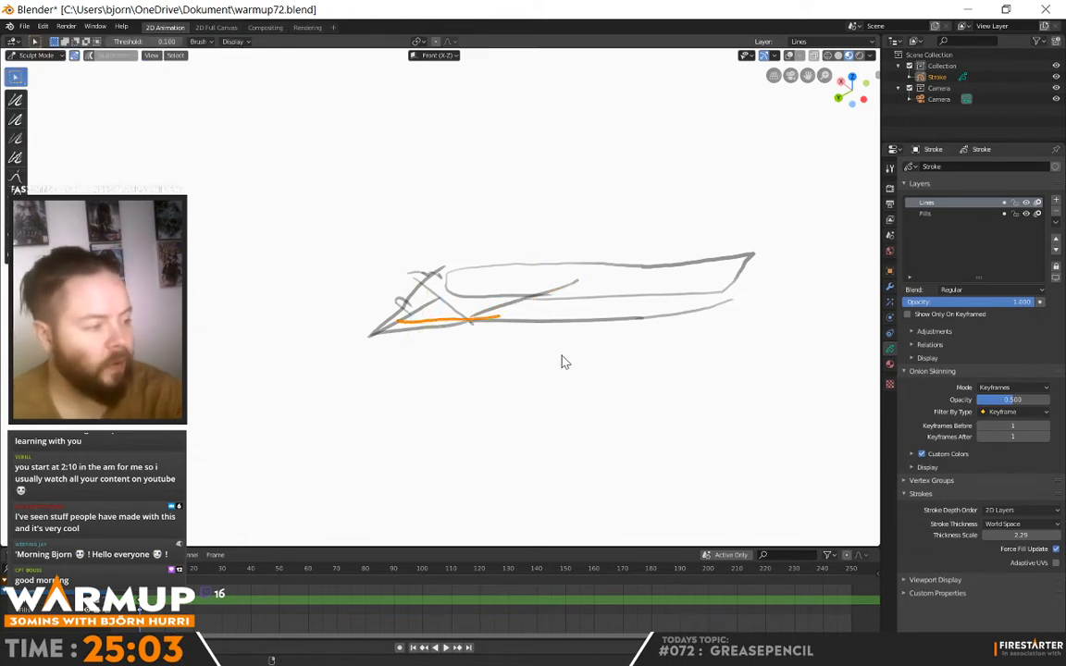
# Step: Use the Grab brush to raise the arch stroke's front end toward the nose's upper line and bend its middle to follow the body in 3D
pyautogui.moveTo(564, 361)
pyautogui.mouseDown(button='middle')
pyautogui.moveTo(542, 305)
pyautogui.moveTo(496, 302)
pyautogui.mouseUp(button='middle')
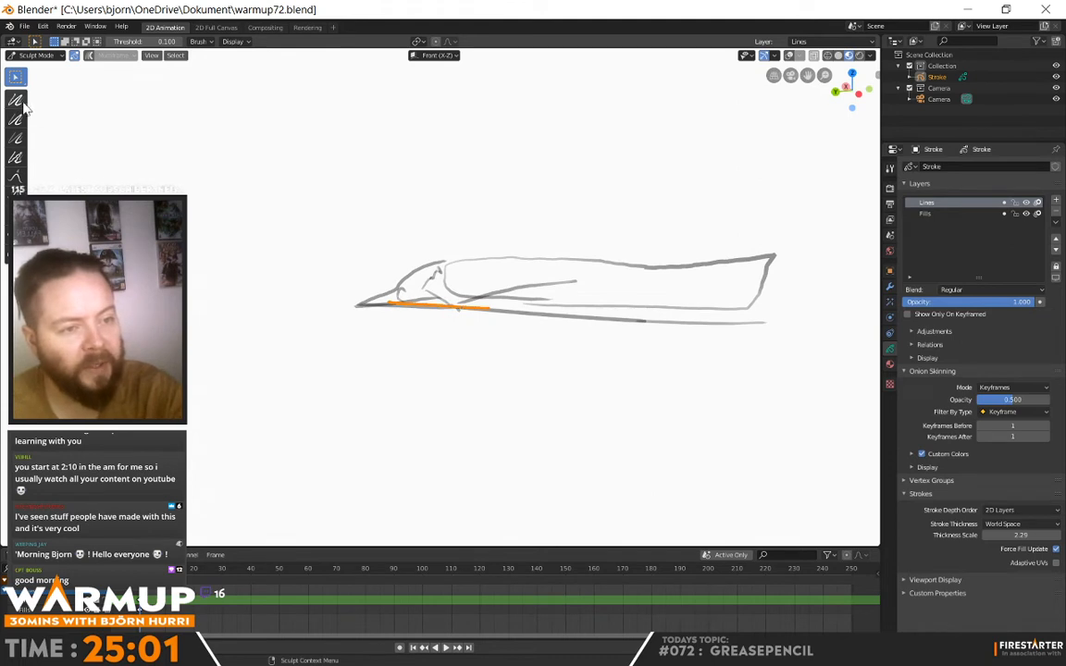
pyautogui.click(15, 176)
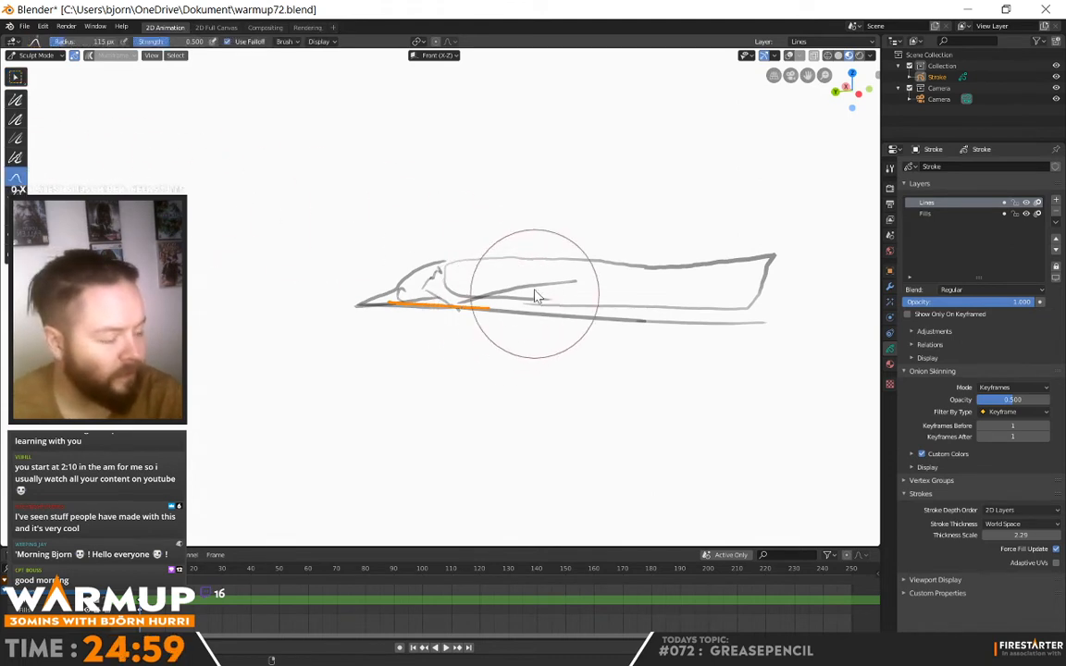
pyautogui.moveTo(535, 292)
pyautogui.mouseDown(button='middle')
pyautogui.moveTo(521, 276)
pyautogui.moveTo(505, 284)
pyautogui.mouseUp(button='middle')
pyautogui.moveTo(387, 301); pyautogui.dragTo(398, 288)
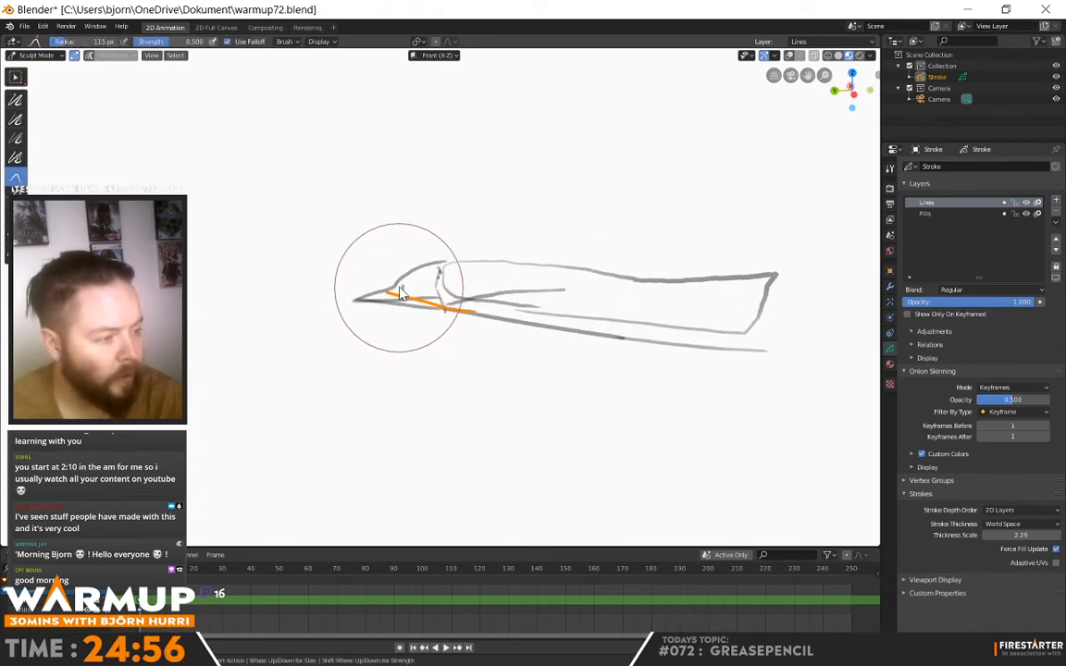
pyautogui.moveTo(505, 276)
pyautogui.mouseDown(button='middle')
pyautogui.moveTo(684, 295)
pyautogui.moveTo(622, 279)
pyautogui.moveTo(428, 304)
pyautogui.mouseUp(button='middle')
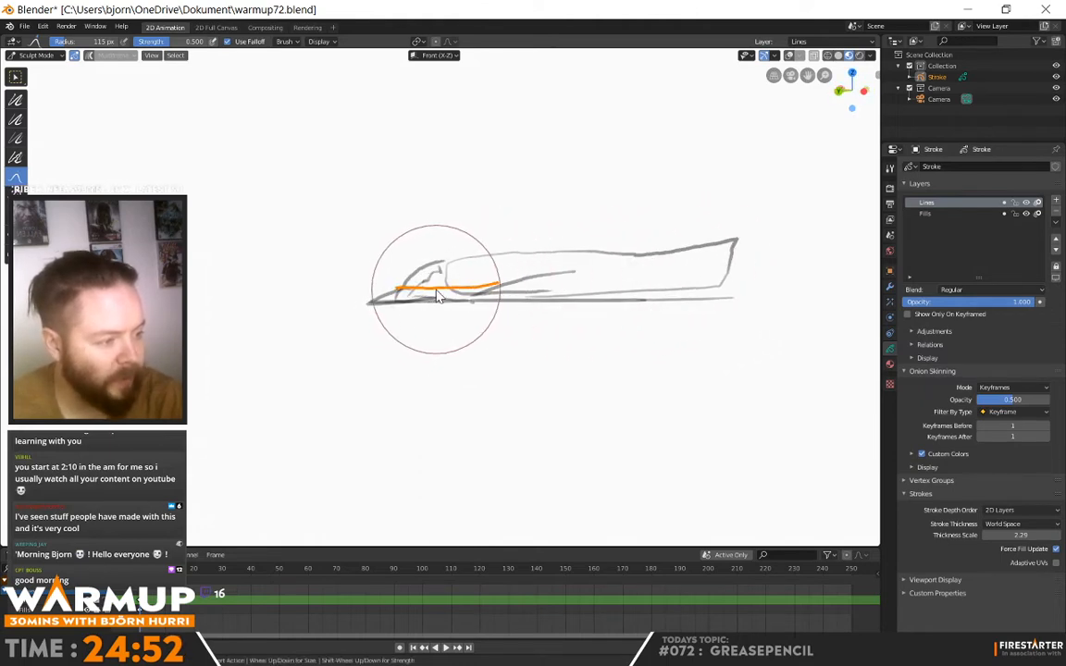
pyautogui.moveTo(429, 254)
pyautogui.mouseDown(button='middle')
pyautogui.moveTo(464, 349)
pyautogui.moveTo(392, 322)
pyautogui.moveTo(649, 326)
pyautogui.moveTo(509, 314)
pyautogui.moveTo(531, 246)
pyautogui.moveTo(519, 244)
pyautogui.moveTo(604, 317)
pyautogui.moveTo(483, 292)
pyautogui.moveTo(450, 261)
pyautogui.moveTo(506, 305)
pyautogui.mouseUp(button='middle')
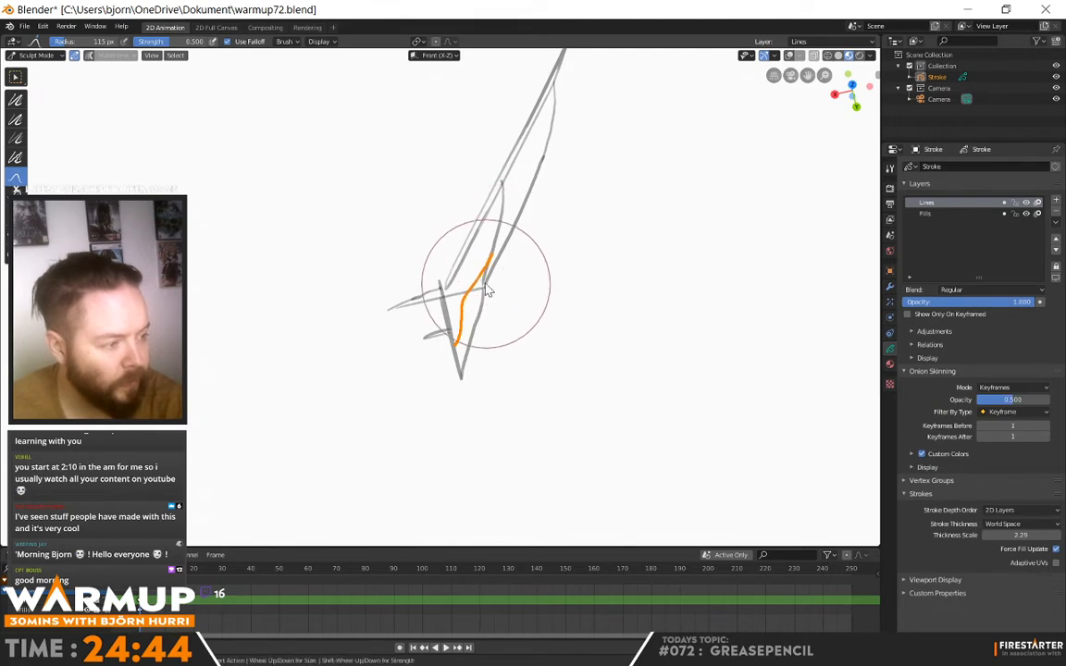
pyautogui.moveTo(459, 299)
pyautogui.mouseDown(button='middle')
pyautogui.moveTo(564, 329)
pyautogui.moveTo(472, 368)
pyautogui.moveTo(525, 300)
pyautogui.moveTo(486, 230)
pyautogui.moveTo(592, 216)
pyautogui.moveTo(415, 347)
pyautogui.moveTo(385, 280)
pyautogui.mouseUp(button='middle')
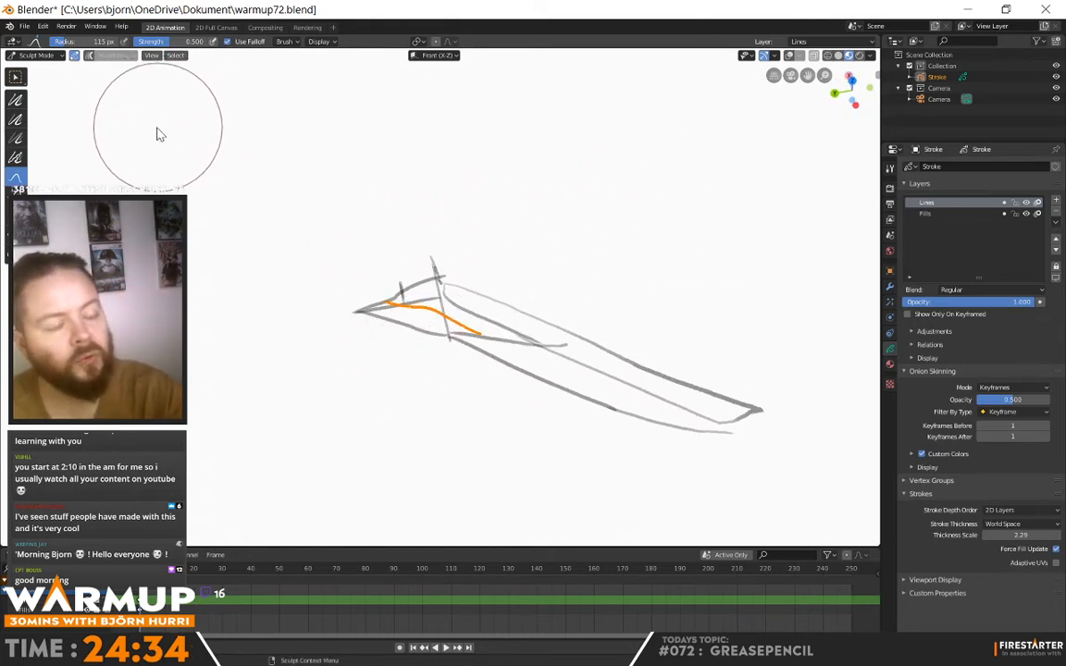
# Step: In Draw mode, undo the circle around the centre line and draw a circle above the wing root in the front view
pyautogui.click(35, 55)
pyautogui.click(42, 100)
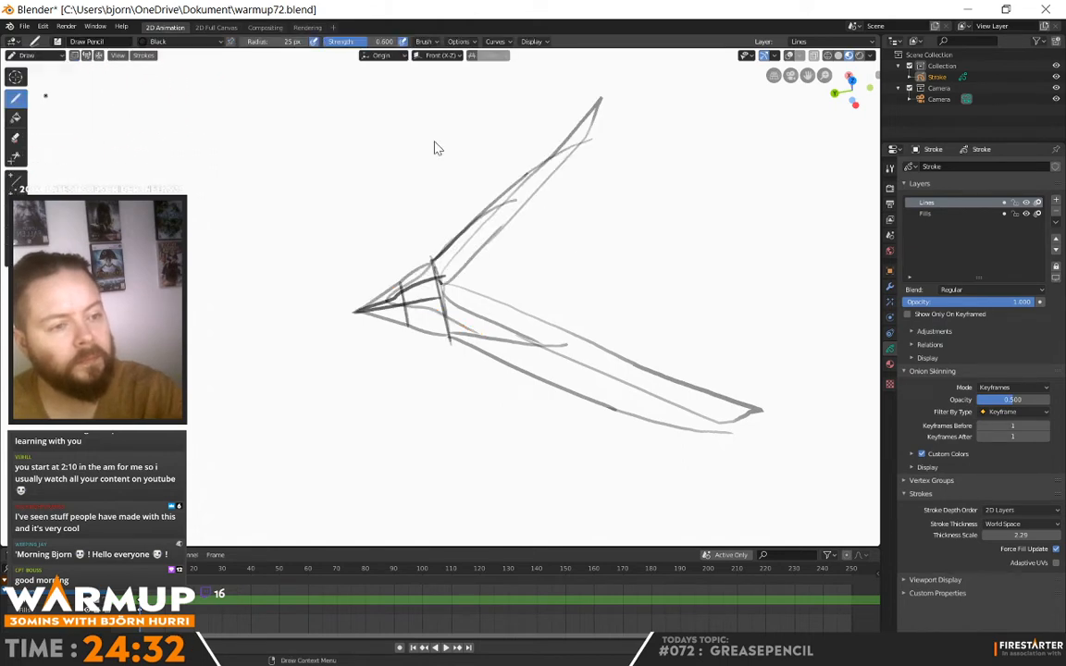
pyautogui.moveTo(571, 339)
pyautogui.mouseDown(button='middle')
pyautogui.moveTo(669, 269)
pyautogui.moveTo(735, 295)
pyautogui.moveTo(657, 341)
pyautogui.moveTo(523, 338)
pyautogui.moveTo(465, 319)
pyautogui.moveTo(428, 395)
pyautogui.moveTo(452, 340)
pyautogui.moveTo(448, 392)
pyautogui.mouseUp(button='middle')
pyautogui.click(846, 76)
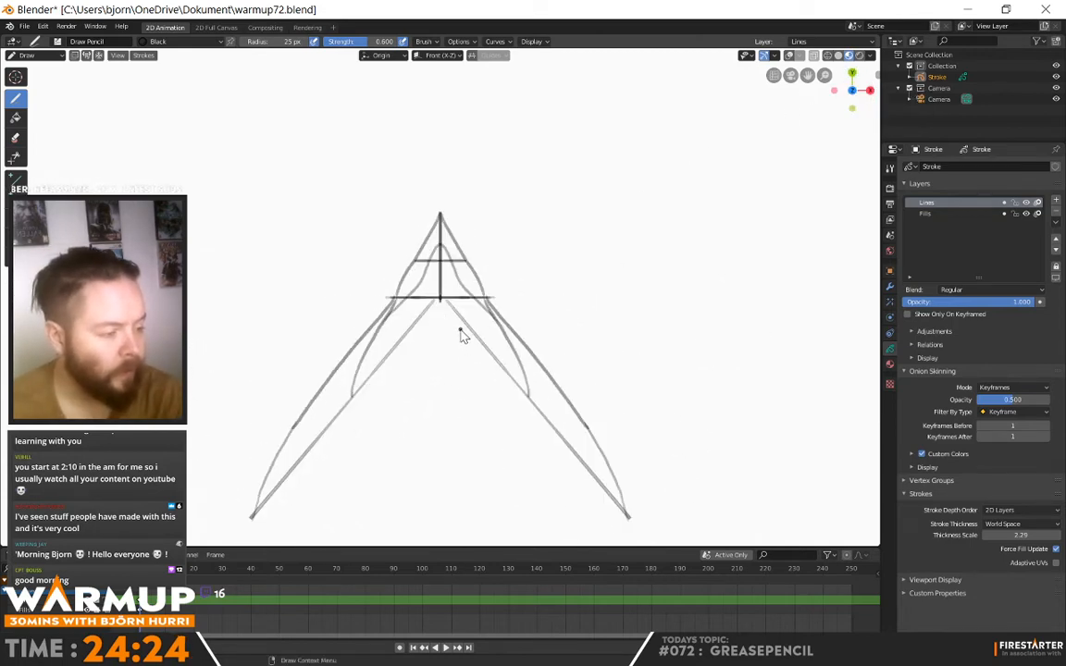
pyautogui.click(869, 90)
pyautogui.click(852, 72)
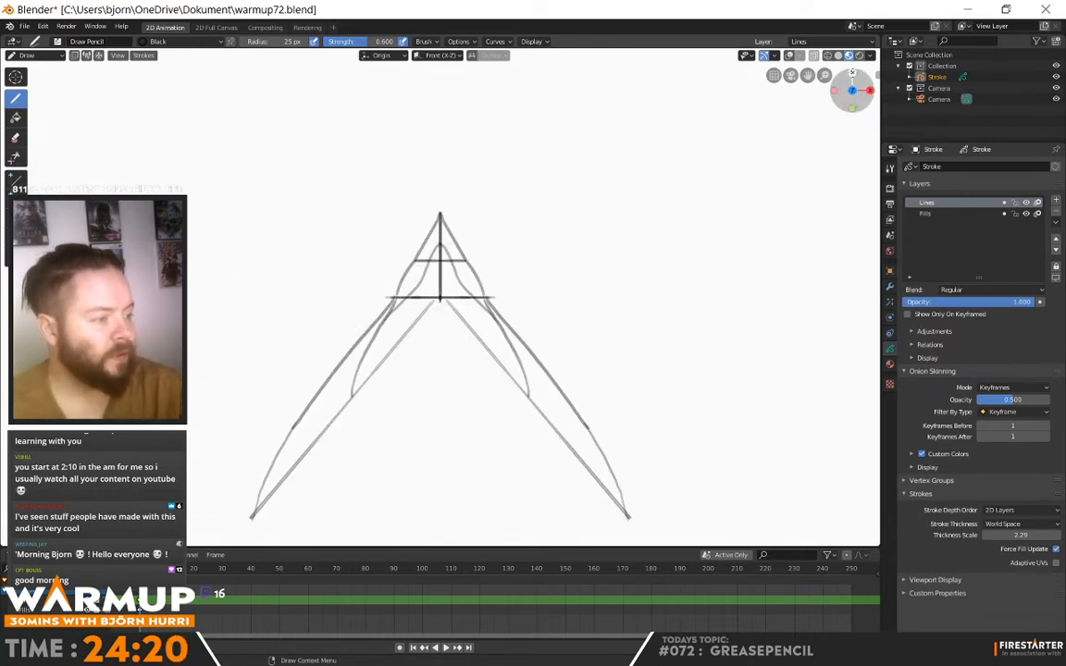
pyautogui.click(852, 108)
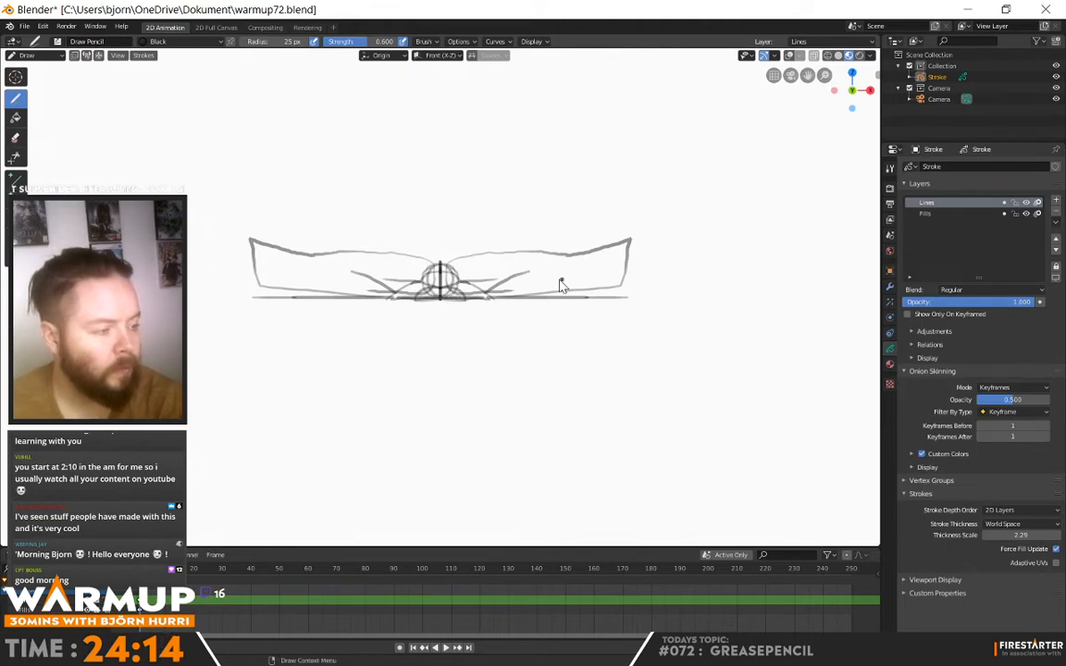
pyautogui.hotkey('ctrl', 'z')
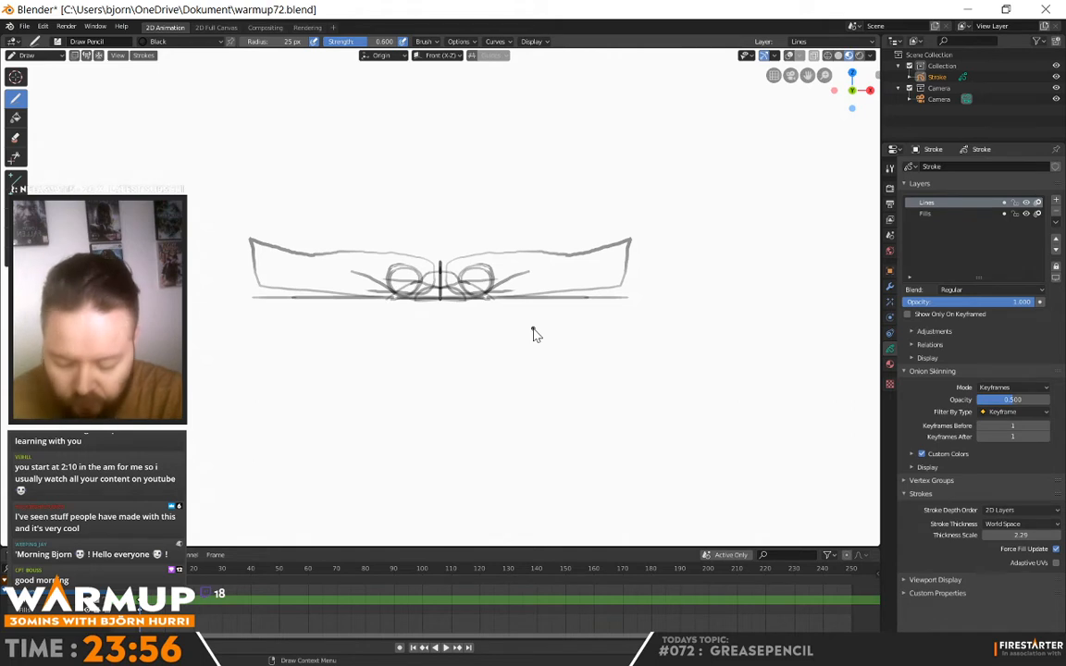
# Step: In Edit Mode, select the circle above the wing root and move it back along the Y axis, behind the wing
pyautogui.moveTo(661, 276)
pyautogui.mouseDown(button='middle')
pyautogui.moveTo(509, 340)
pyautogui.moveTo(583, 376)
pyautogui.moveTo(524, 290)
pyautogui.mouseUp(button='middle')
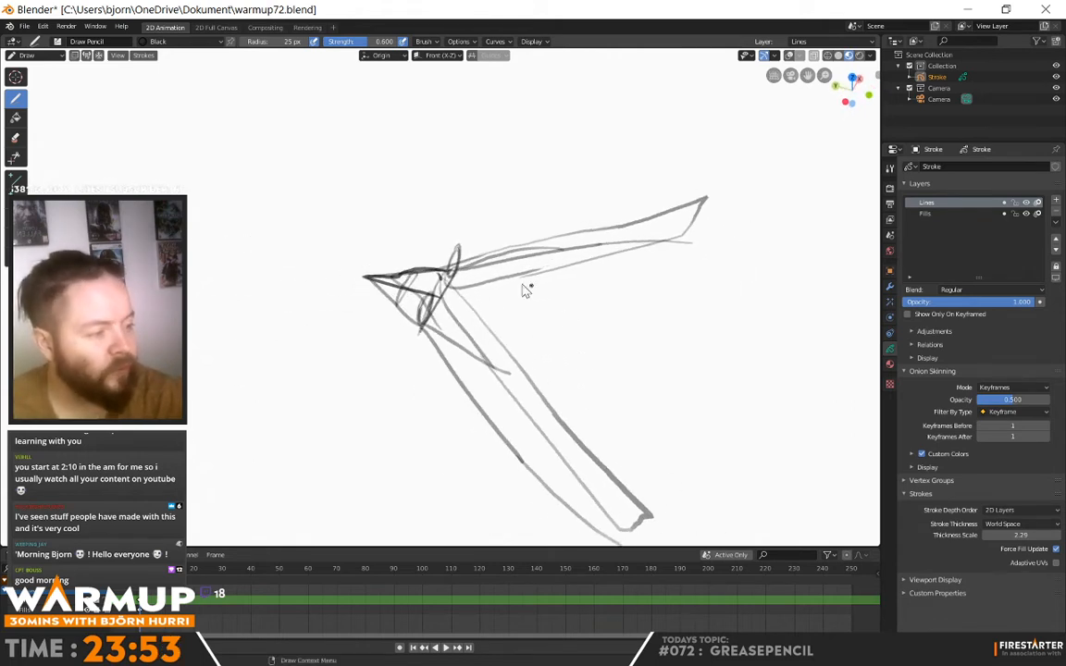
pyautogui.click(28, 58)
pyautogui.click(42, 84)
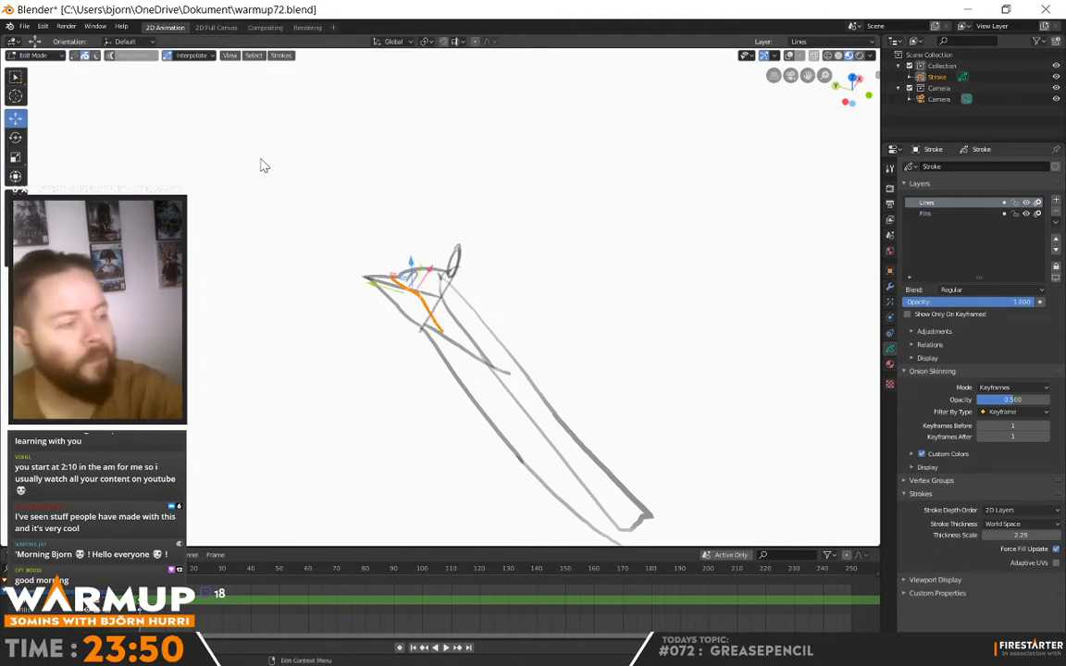
pyautogui.click(457, 253)
pyautogui.moveTo(471, 240)
pyautogui.mouseDown()
pyautogui.moveTo(411, 311)
pyautogui.moveTo(554, 295)
pyautogui.mouseUp()
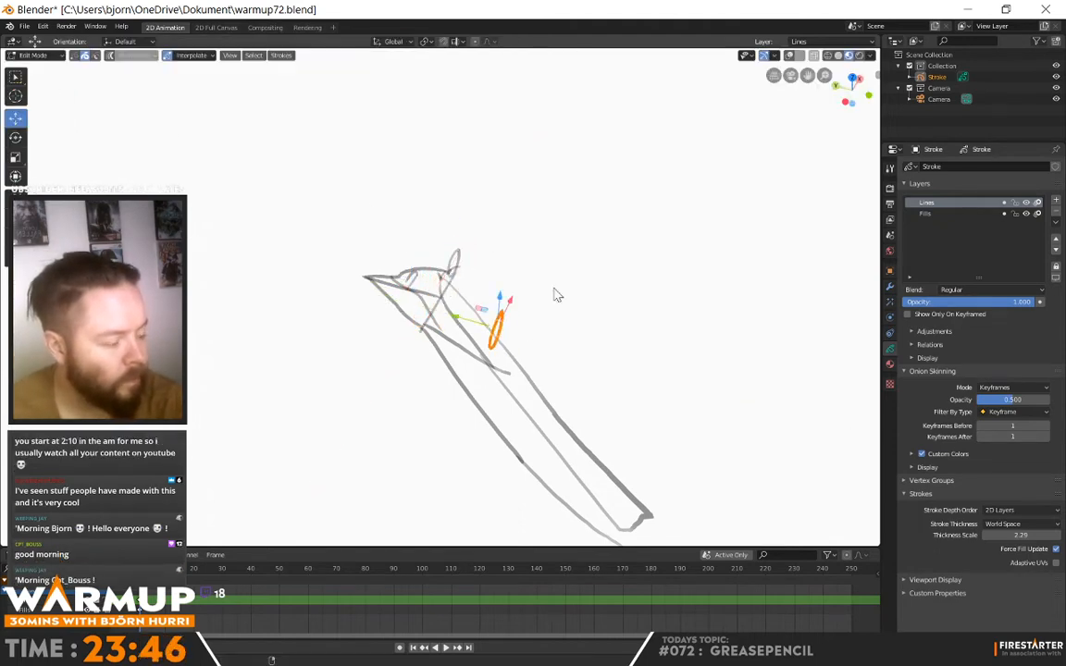
# Step: Select the second circle and move it along X and Y until it lines up with the first circle behind the wing
pyautogui.moveTo(555, 295)
pyautogui.mouseDown(button='middle')
pyautogui.moveTo(525, 346)
pyautogui.moveTo(482, 289)
pyautogui.mouseUp(button='middle')
pyautogui.click(482, 289)
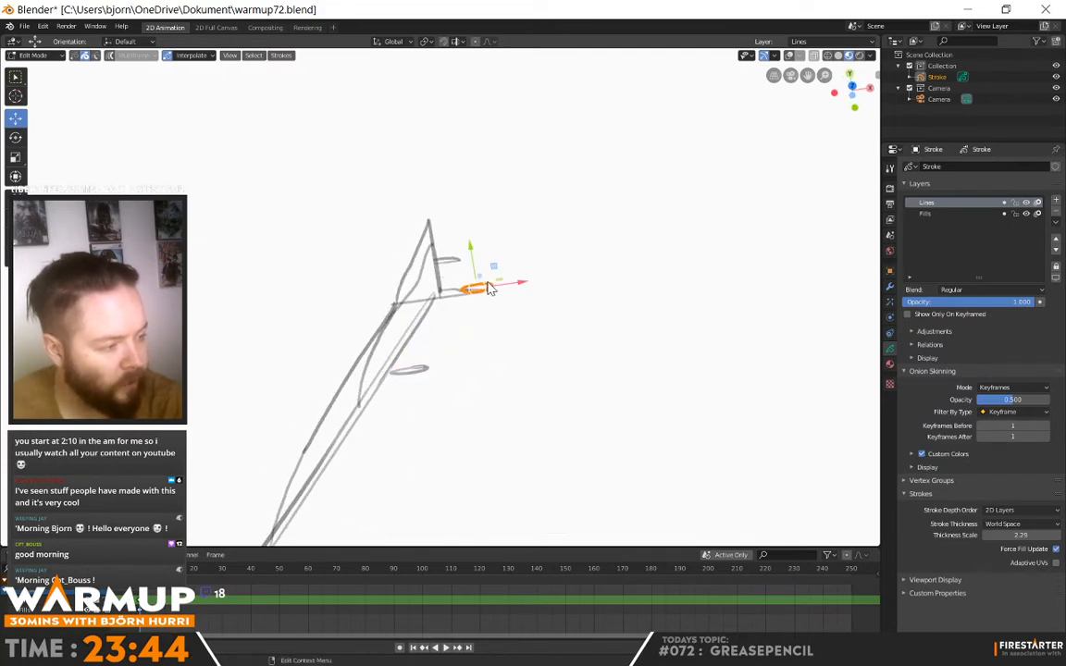
pyautogui.moveTo(521, 286); pyautogui.dragTo(445, 293)
pyautogui.moveTo(396, 257); pyautogui.dragTo(397, 277)
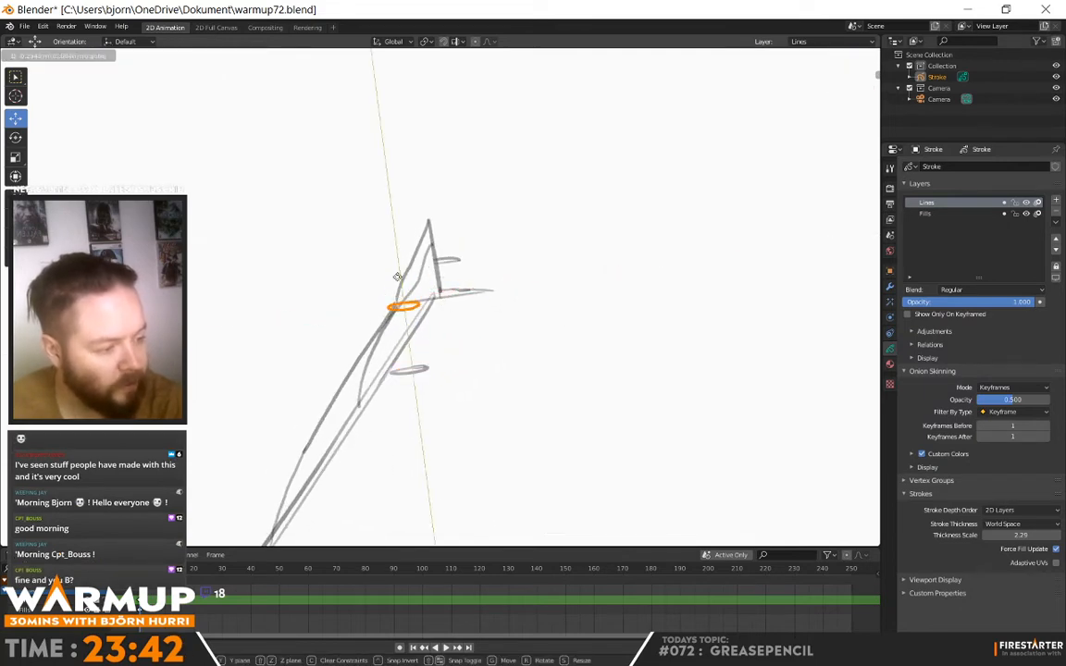
pyautogui.moveTo(408, 330); pyautogui.dragTo(407, 331)
pyautogui.moveTo(461, 368); pyautogui.dragTo(454, 366)
pyautogui.moveTo(455, 364)
pyautogui.mouseDown(button='middle')
pyautogui.moveTo(483, 288)
pyautogui.moveTo(516, 267)
pyautogui.moveTo(500, 247)
pyautogui.mouseUp(button='middle')
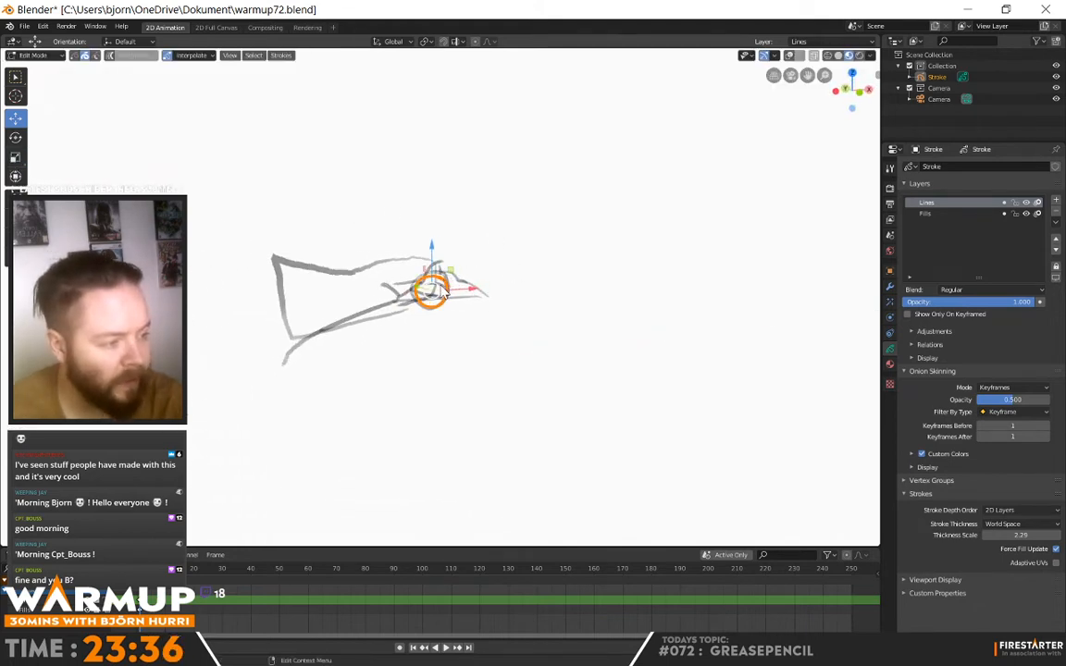
# Step: Scale the second circle down slightly inside the first and move it a little further back to form a tapered ring
pyautogui.moveTo(442, 290); pyautogui.dragTo(447, 288)
pyautogui.hotkey('ctrl', 'z')
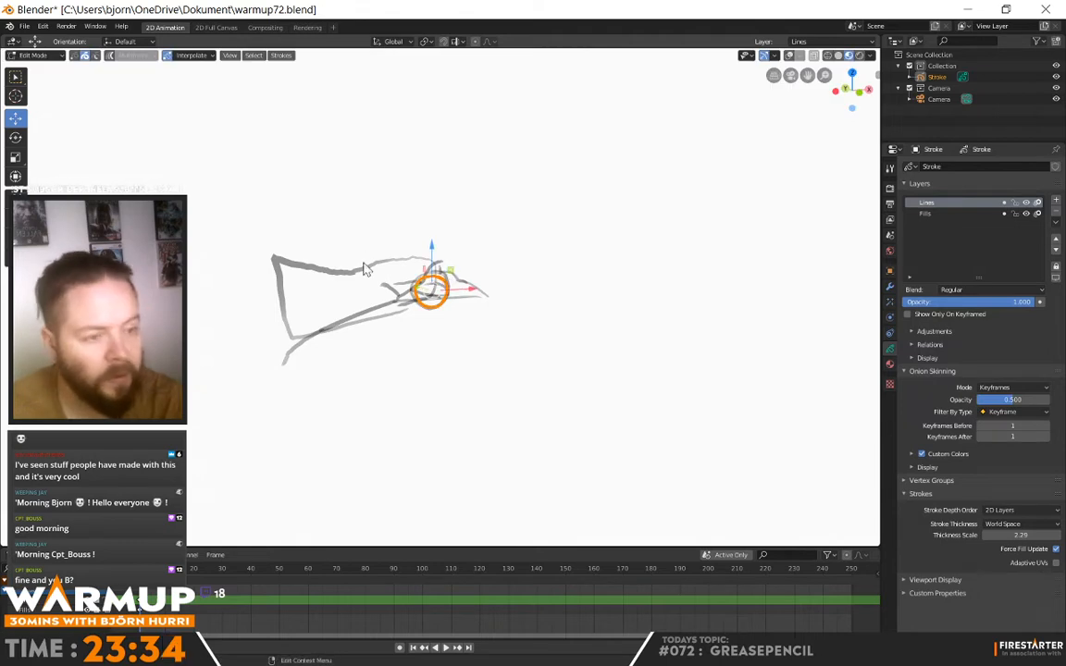
pyautogui.click(15, 157)
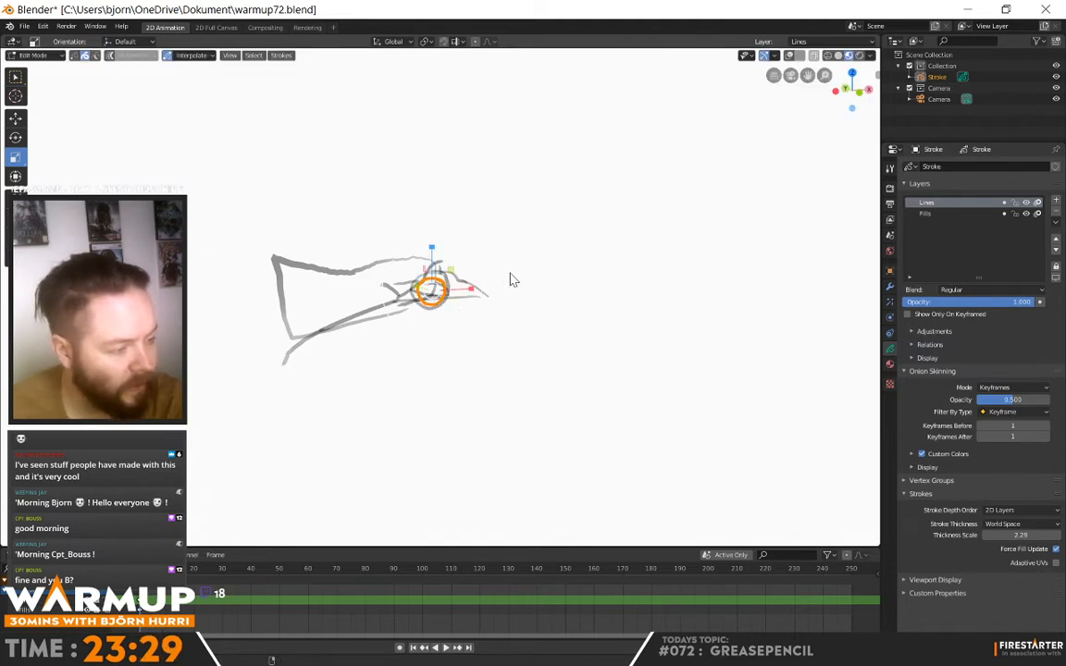
pyautogui.moveTo(509, 279)
pyautogui.mouseDown(button='middle')
pyautogui.moveTo(524, 359)
pyautogui.moveTo(499, 390)
pyautogui.moveTo(488, 366)
pyautogui.moveTo(438, 349)
pyautogui.mouseUp(button='middle')
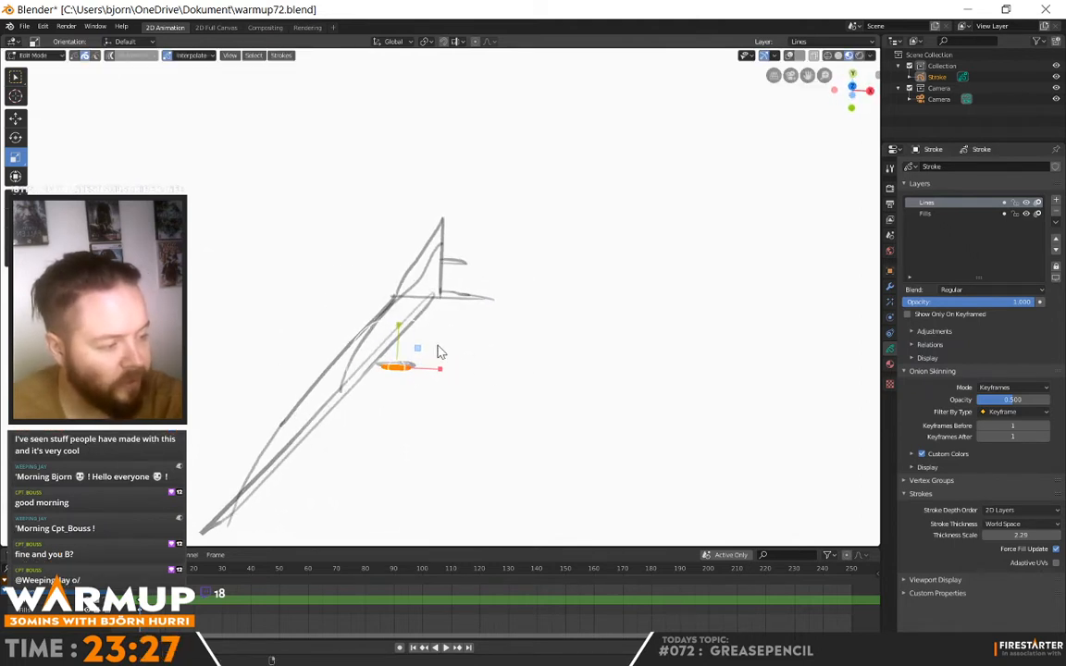
pyautogui.click(21, 123)
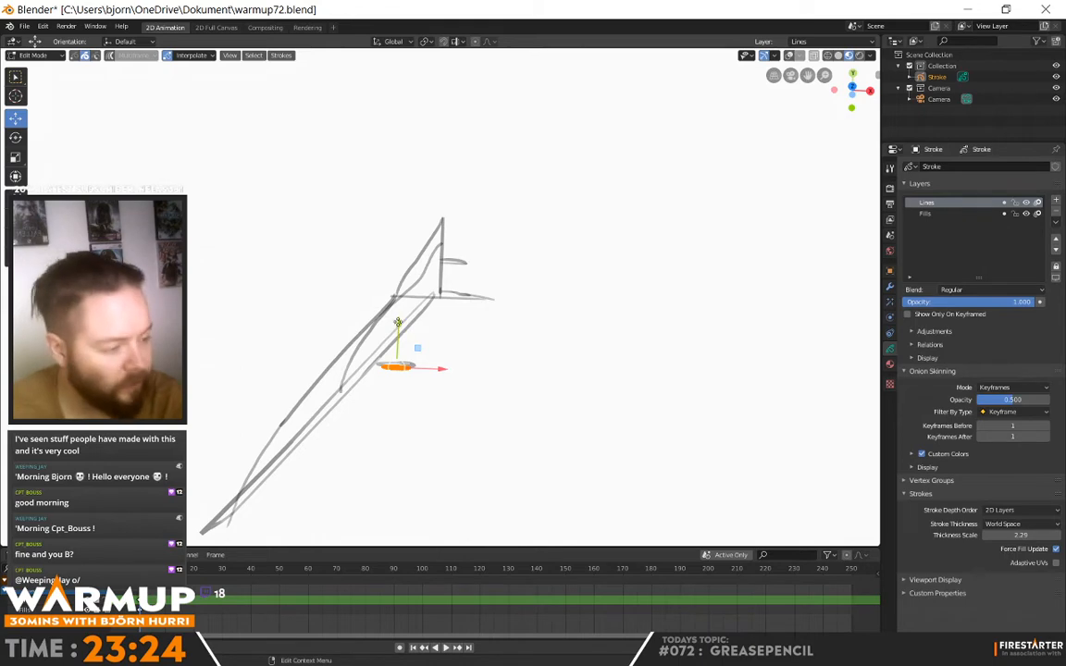
pyautogui.moveTo(514, 341)
pyautogui.mouseDown(button='middle')
pyautogui.moveTo(419, 309)
pyautogui.moveTo(433, 343)
pyautogui.moveTo(371, 294)
pyautogui.mouseUp(button='middle')
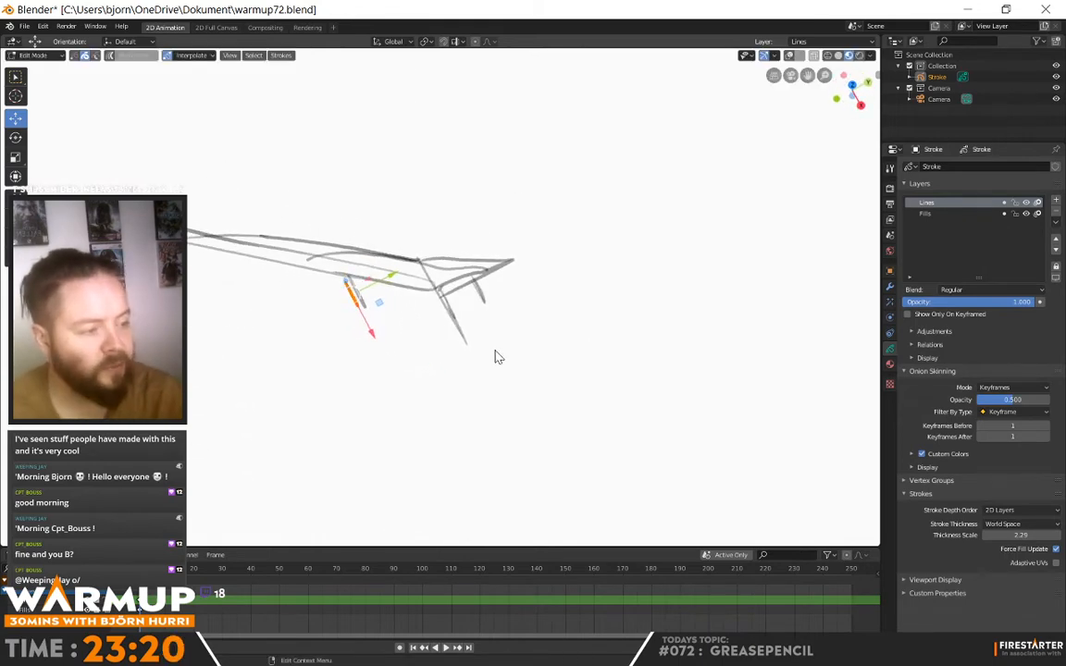
pyautogui.click(415, 367)
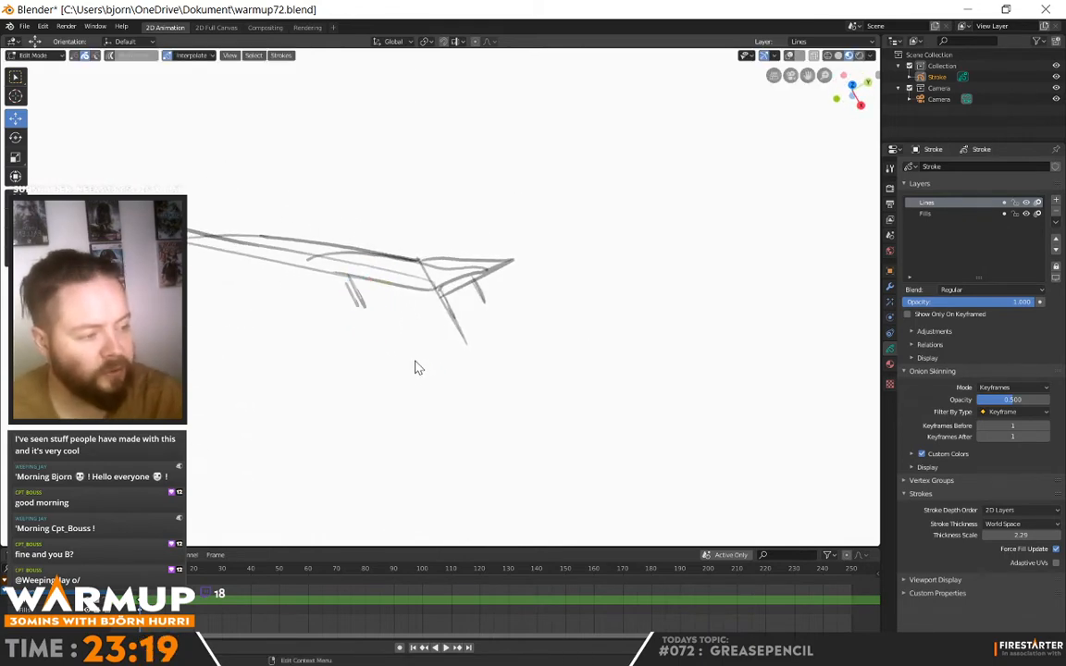
# Step: In Draw mode, connect the ends of the two circles with short slanted strokes in the top view
pyautogui.click(852, 86)
pyautogui.click(33, 54)
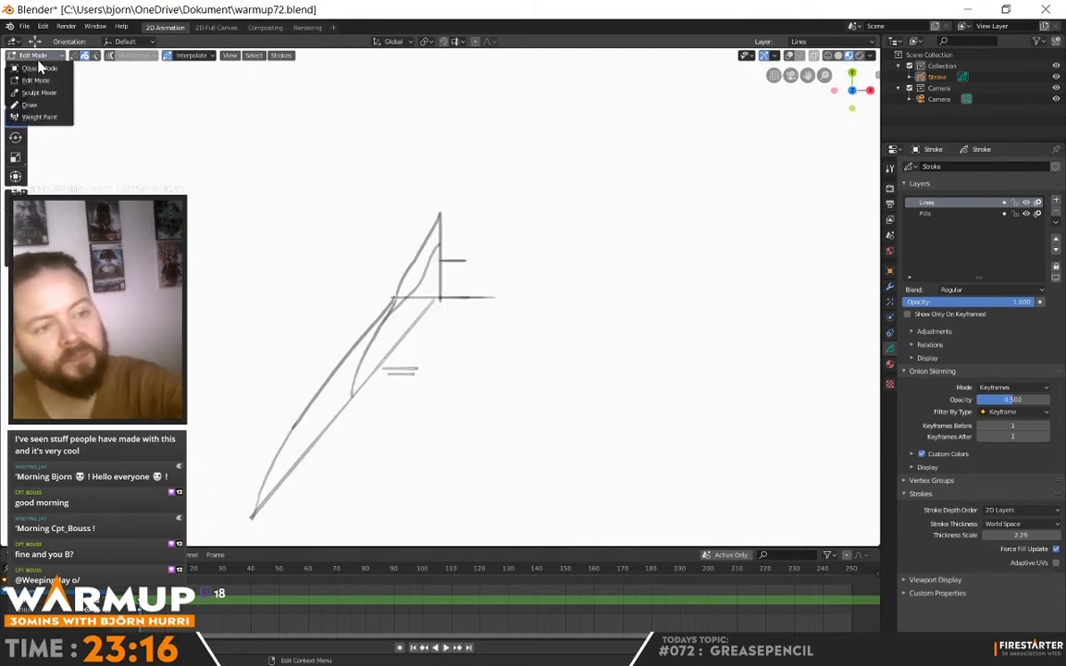
pyautogui.click(39, 103)
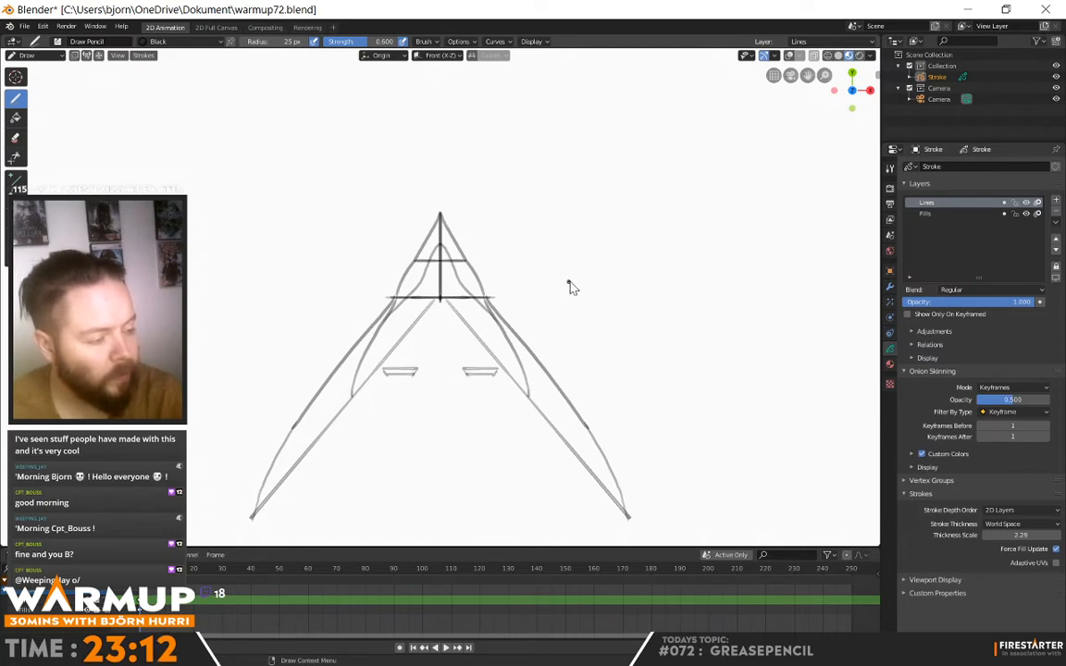
# Step: In Edit Mode, select the short connecting strokes and move them up to the ring's centre height
pyautogui.moveTo(522, 329)
pyautogui.mouseDown(button='middle')
pyautogui.moveTo(554, 352)
pyautogui.moveTo(549, 297)
pyautogui.moveTo(546, 354)
pyautogui.moveTo(550, 330)
pyautogui.moveTo(533, 333)
pyautogui.mouseUp(button='middle')
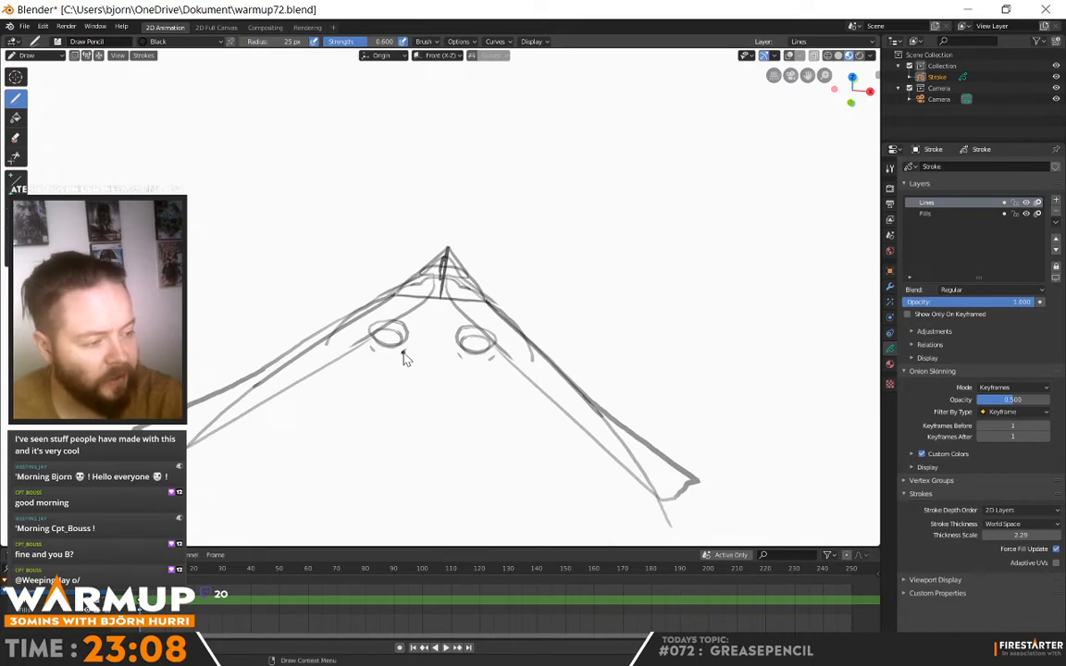
pyautogui.click(30, 55)
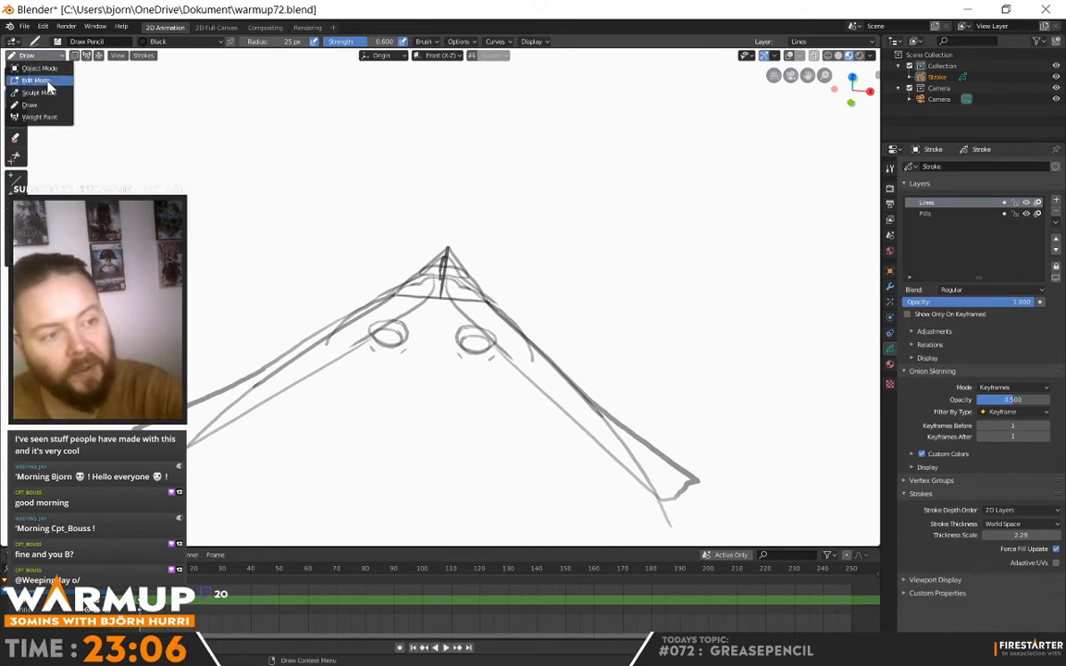
pyautogui.click(39, 78)
pyautogui.click(400, 344)
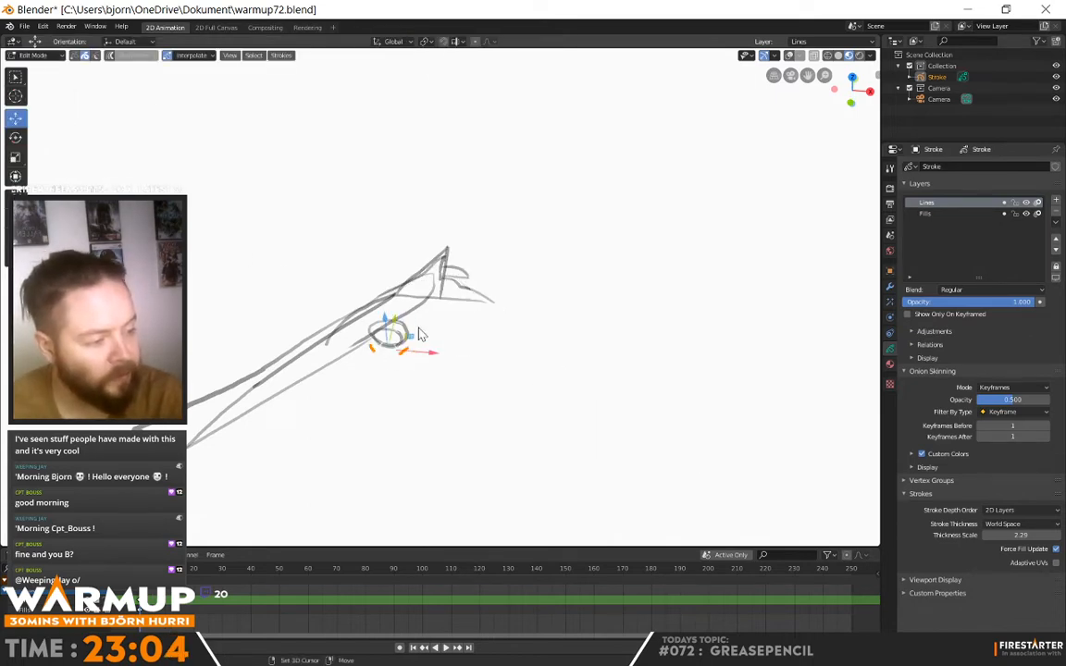
pyautogui.moveTo(395, 324)
pyautogui.mouseDown()
pyautogui.moveTo(398, 309)
pyautogui.moveTo(396, 320)
pyautogui.mouseUp()
pyautogui.moveTo(488, 295); pyautogui.dragTo(438, 316, button='middle')
pyautogui.moveTo(357, 307); pyautogui.dragTo(502, 212, button='middle')
pyautogui.moveTo(398, 246); pyautogui.dragTo(397, 237)
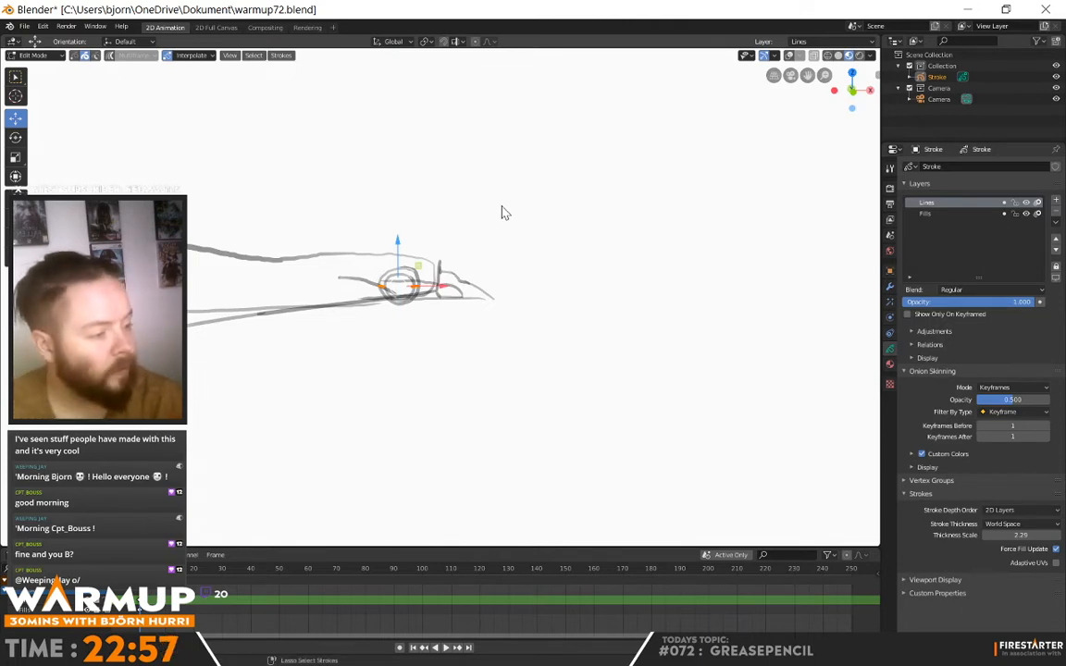
# Step: Rotate copies of the connecting strokes around the ring's axis to spread them along its circumference
pyautogui.click(15, 137)
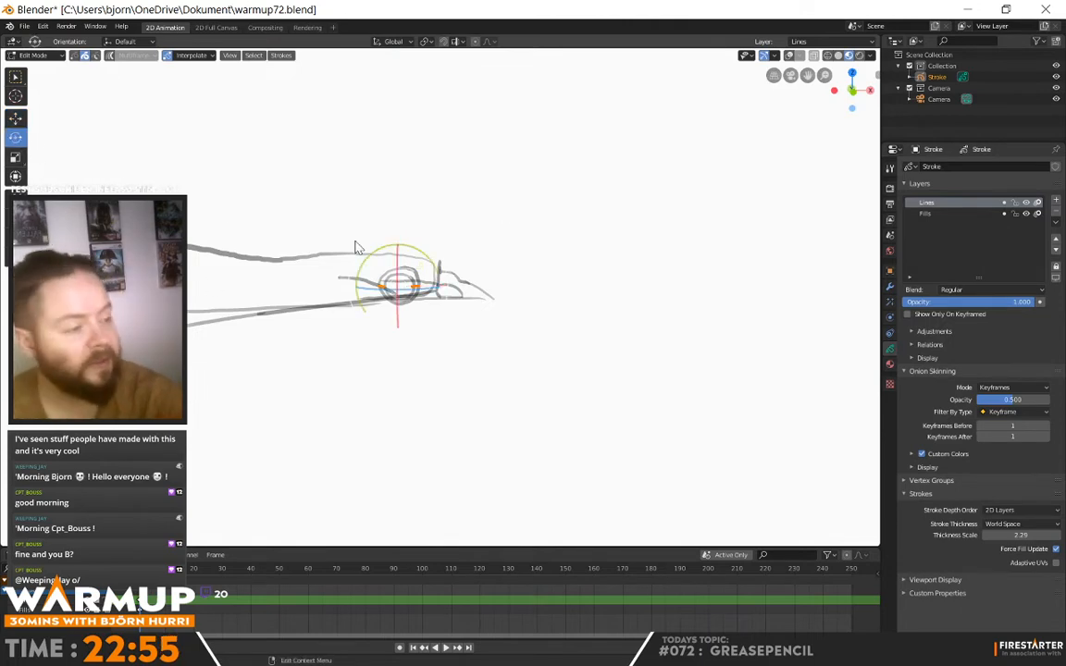
pyautogui.moveTo(427, 262)
pyautogui.mouseDown()
pyautogui.moveTo(435, 294)
pyautogui.moveTo(441, 287)
pyautogui.mouseUp()
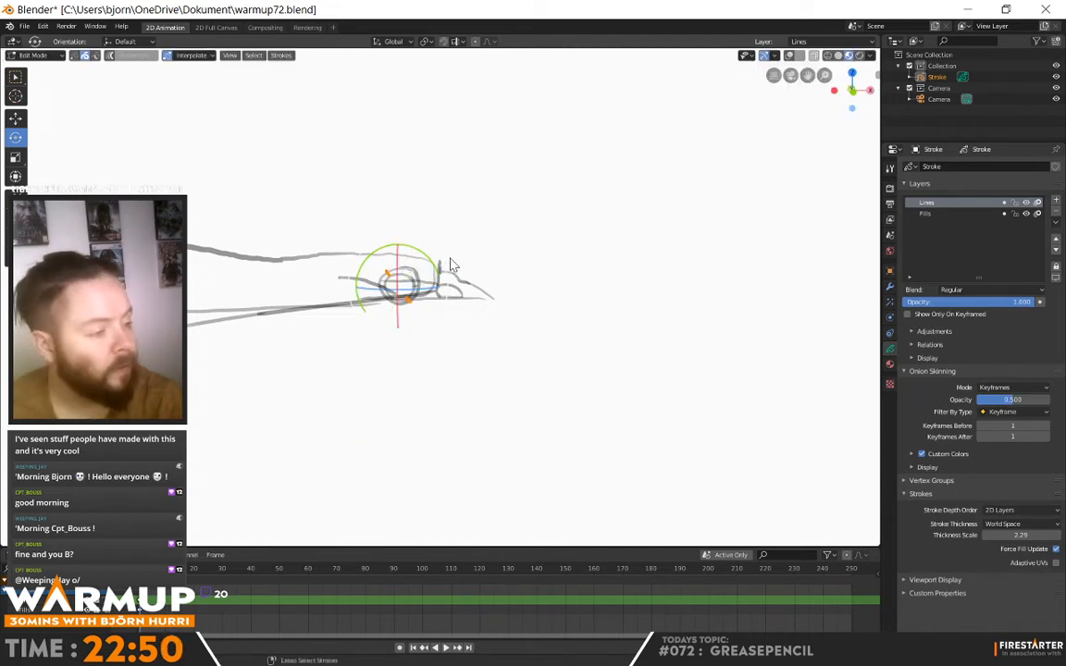
pyautogui.moveTo(398, 244)
pyautogui.mouseDown()
pyautogui.moveTo(401, 233)
pyautogui.moveTo(364, 248)
pyautogui.mouseUp()
pyautogui.moveTo(550, 320)
pyautogui.mouseDown(button='middle')
pyautogui.moveTo(571, 303)
pyautogui.moveTo(528, 335)
pyautogui.moveTo(477, 300)
pyautogui.moveTo(593, 247)
pyautogui.moveTo(571, 269)
pyautogui.mouseUp(button='middle')
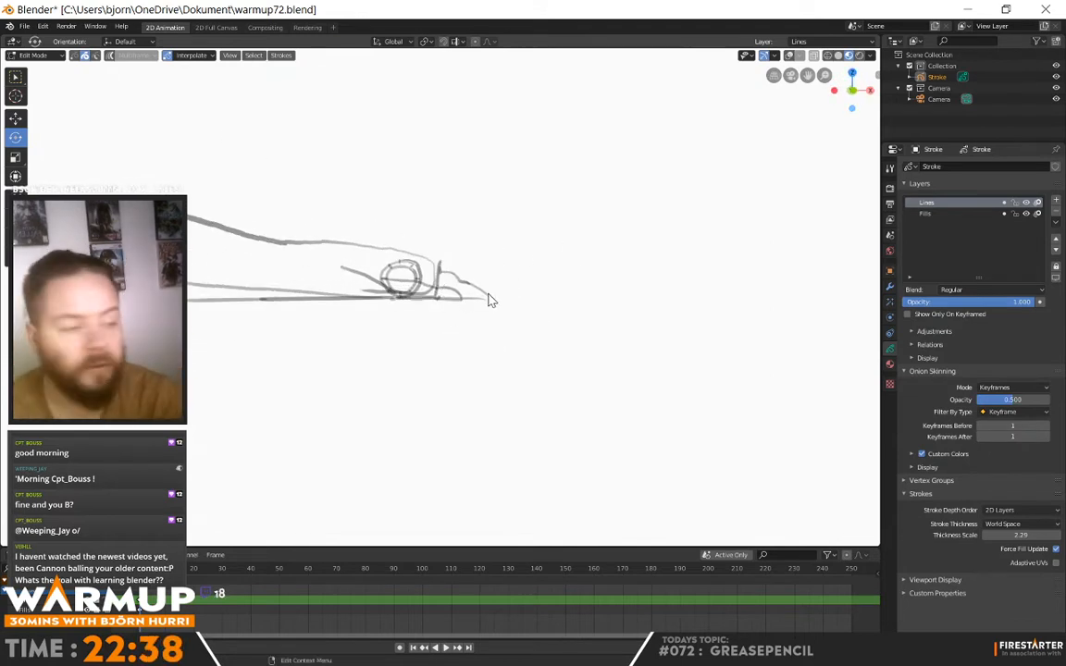
# Step: Switch the active transform tool from Rotate to Move
pyautogui.moveTo(483, 296)
pyautogui.mouseDown(button='middle')
pyautogui.moveTo(471, 371)
pyautogui.moveTo(457, 354)
pyautogui.mouseUp(button='middle')
pyautogui.hotkey('shift', 'space')
pyautogui.hotkey('shift', 'space')
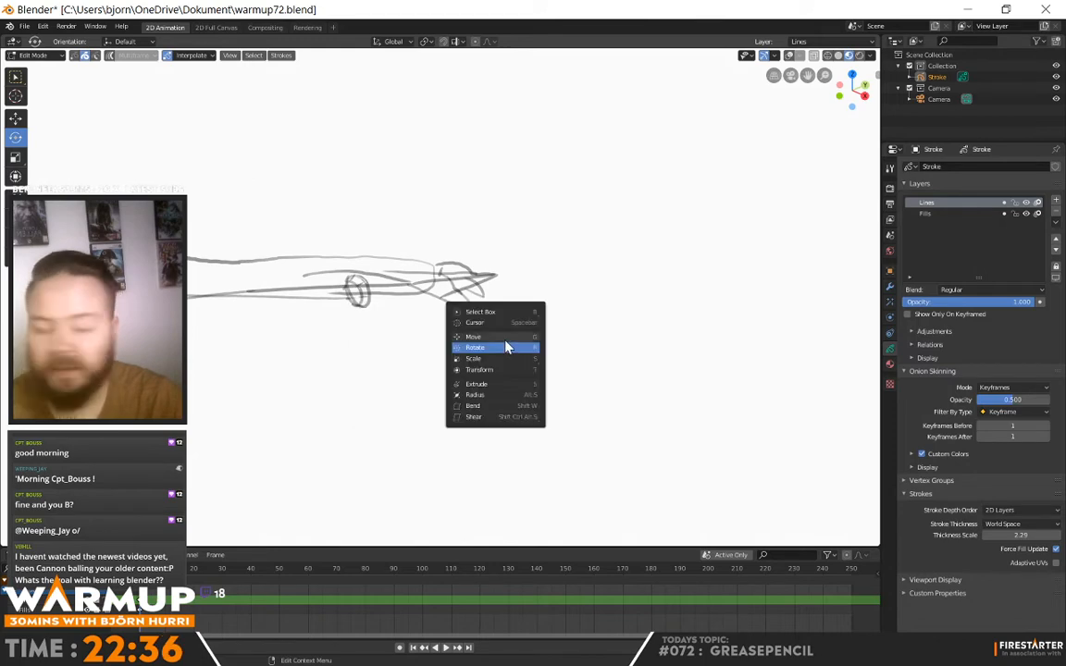
pyautogui.hotkey('shift', 'space')
pyautogui.click(578, 253)
pyautogui.hotkey('shift', 'space')
pyautogui.hotkey('shift', 'space')
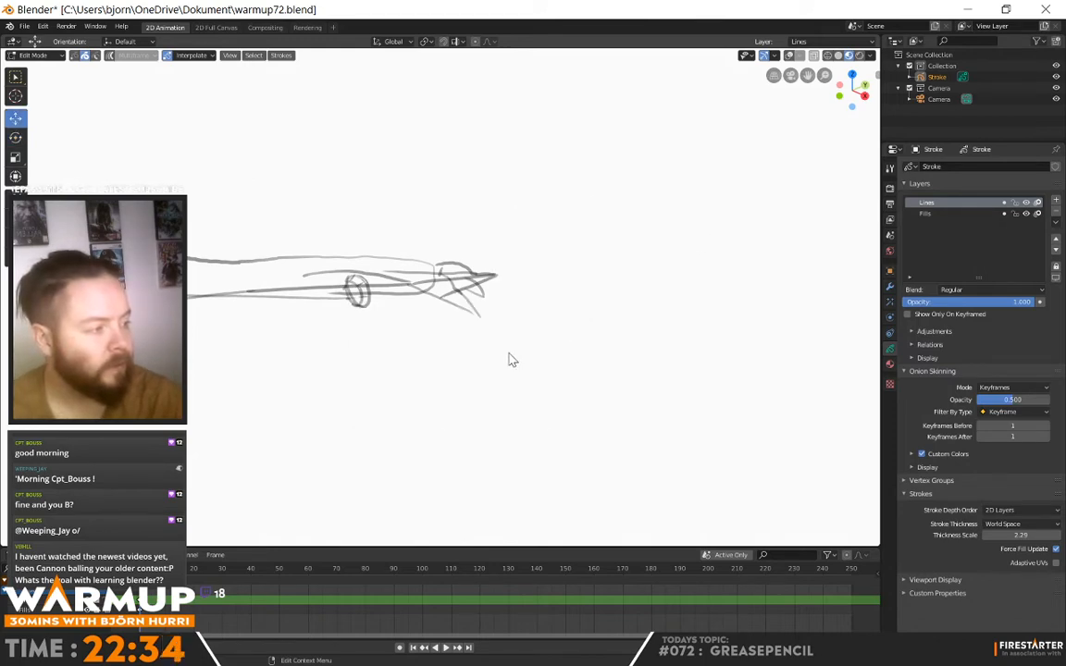
# Step: In Draw mode, outline the engine duct from ring to body in the top view and sketch its section curves in the back view
pyautogui.moveTo(489, 357)
pyautogui.mouseDown(button='middle')
pyautogui.moveTo(625, 343)
pyautogui.moveTo(579, 352)
pyautogui.moveTo(532, 457)
pyautogui.moveTo(495, 442)
pyautogui.moveTo(613, 400)
pyautogui.moveTo(580, 371)
pyautogui.mouseUp(button='middle')
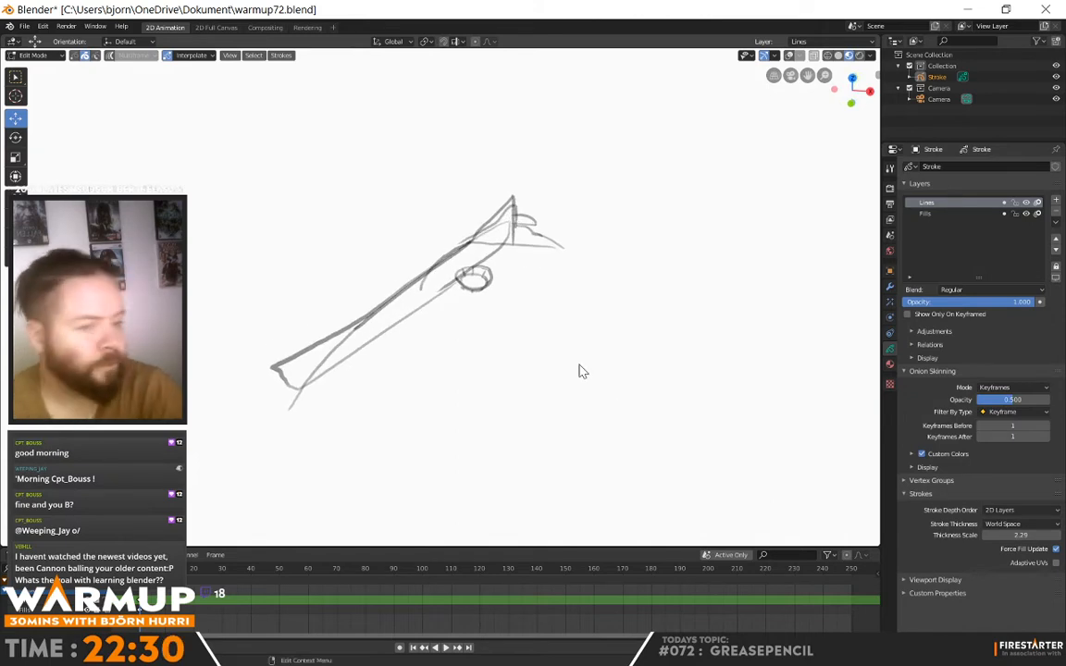
pyautogui.click(29, 56)
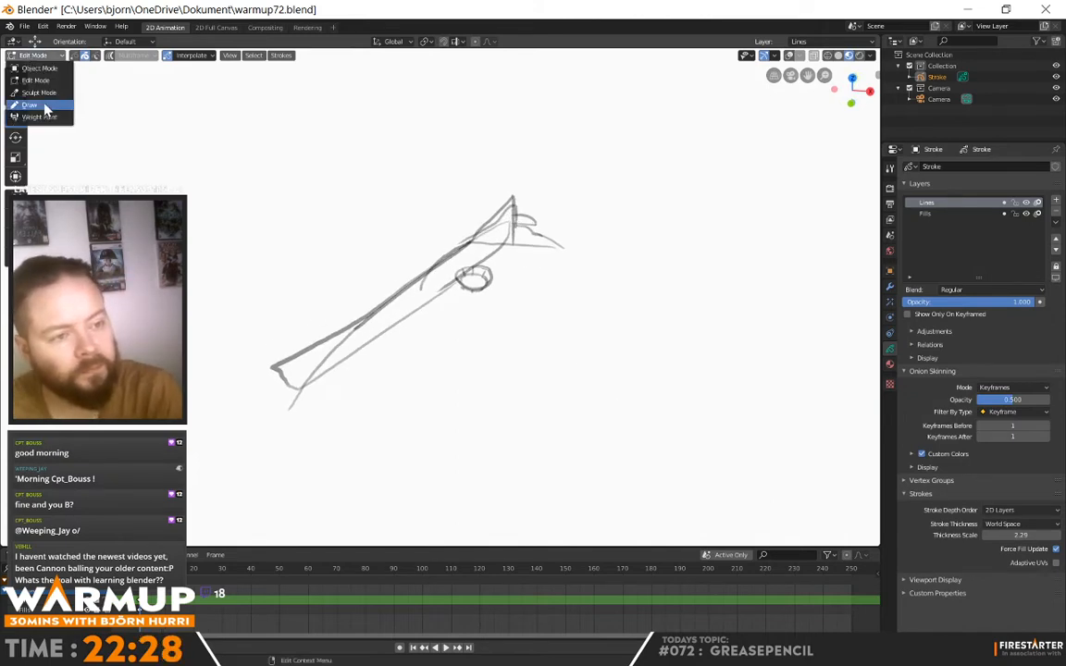
pyautogui.click(33, 105)
pyautogui.moveTo(506, 308)
pyautogui.mouseDown(button='middle')
pyautogui.moveTo(376, 267)
pyautogui.moveTo(444, 213)
pyautogui.moveTo(530, 183)
pyautogui.moveTo(533, 170)
pyautogui.moveTo(503, 375)
pyautogui.moveTo(414, 349)
pyautogui.mouseUp(button='middle')
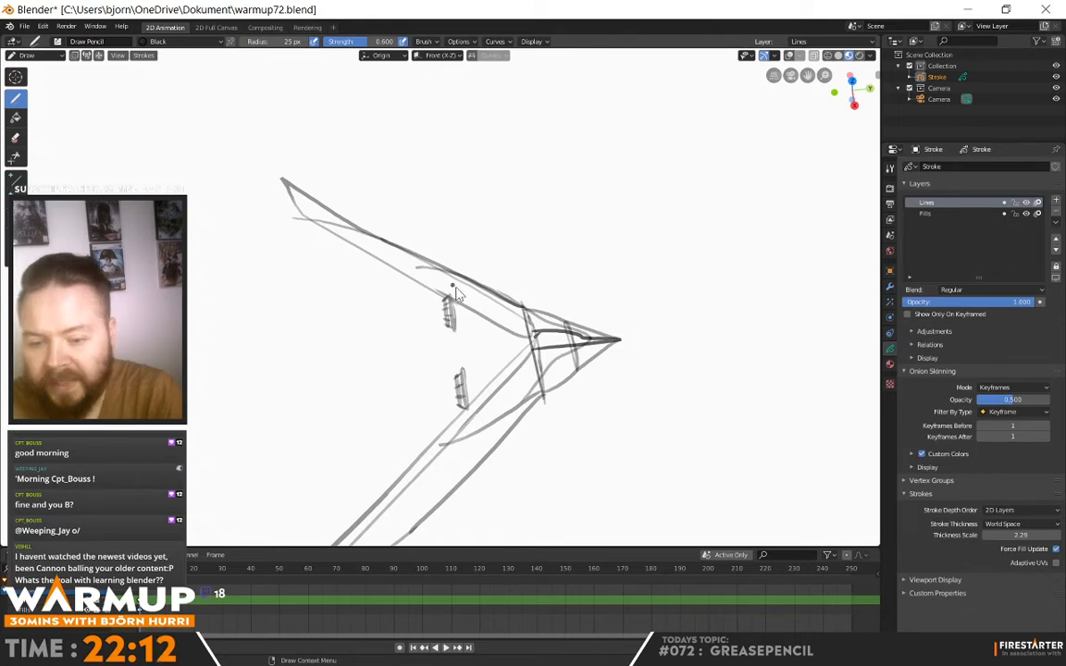
pyautogui.moveTo(416, 340); pyautogui.dragTo(523, 370, button='middle')
pyautogui.click(854, 90)
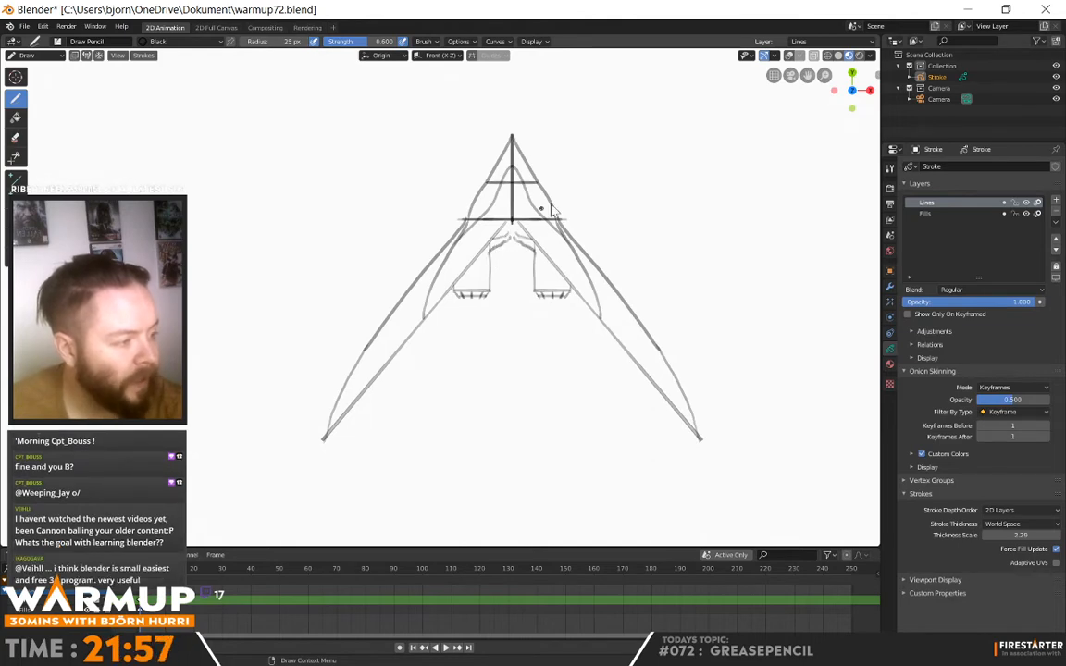
pyautogui.moveTo(851, 90); pyautogui.dragTo(852, 92)
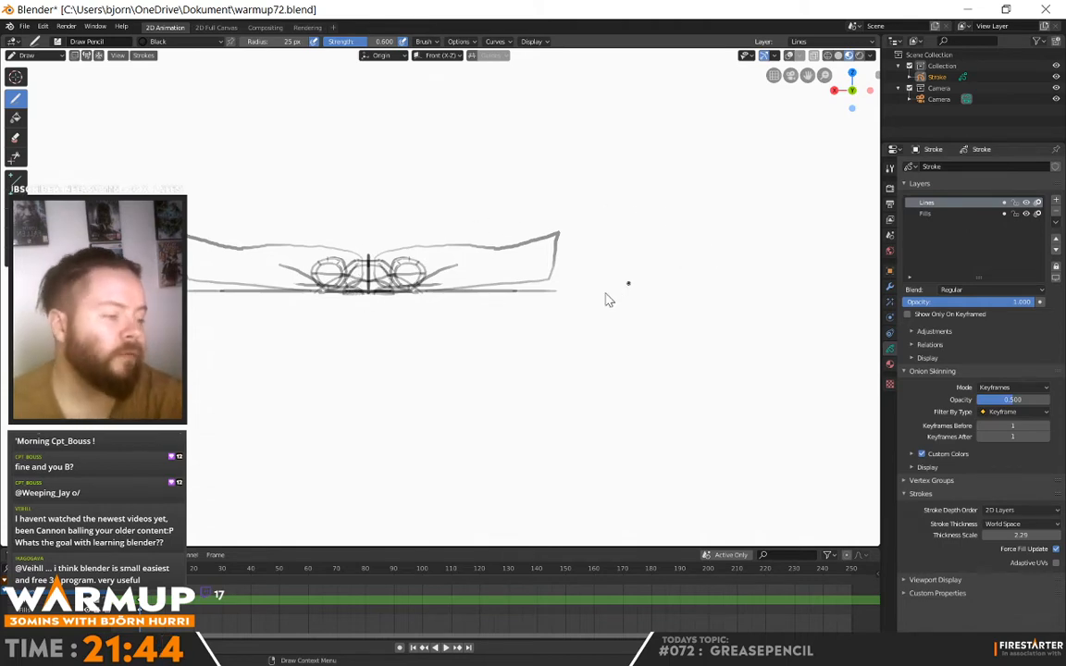
# Step: In Edit Mode, select the curved section stroke near the centre line and move it back along Y between the engine rings
pyautogui.moveTo(608, 300)
pyautogui.mouseDown(button='middle')
pyautogui.moveTo(529, 359)
pyautogui.moveTo(583, 387)
pyautogui.moveTo(594, 307)
pyautogui.mouseUp(button='middle')
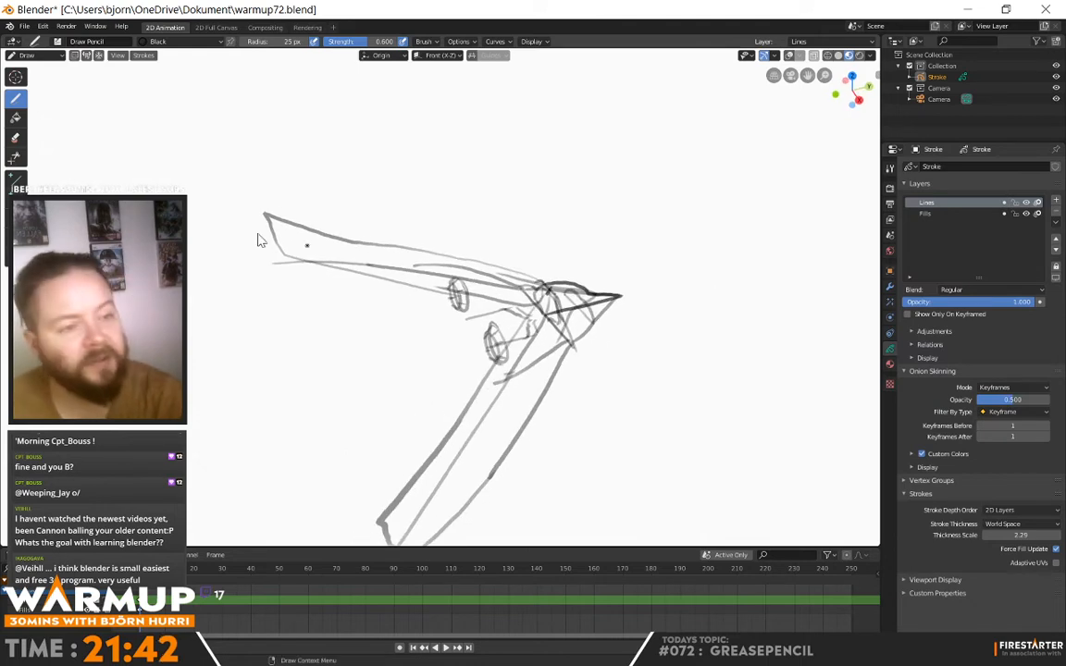
pyautogui.click(27, 55)
pyautogui.click(42, 80)
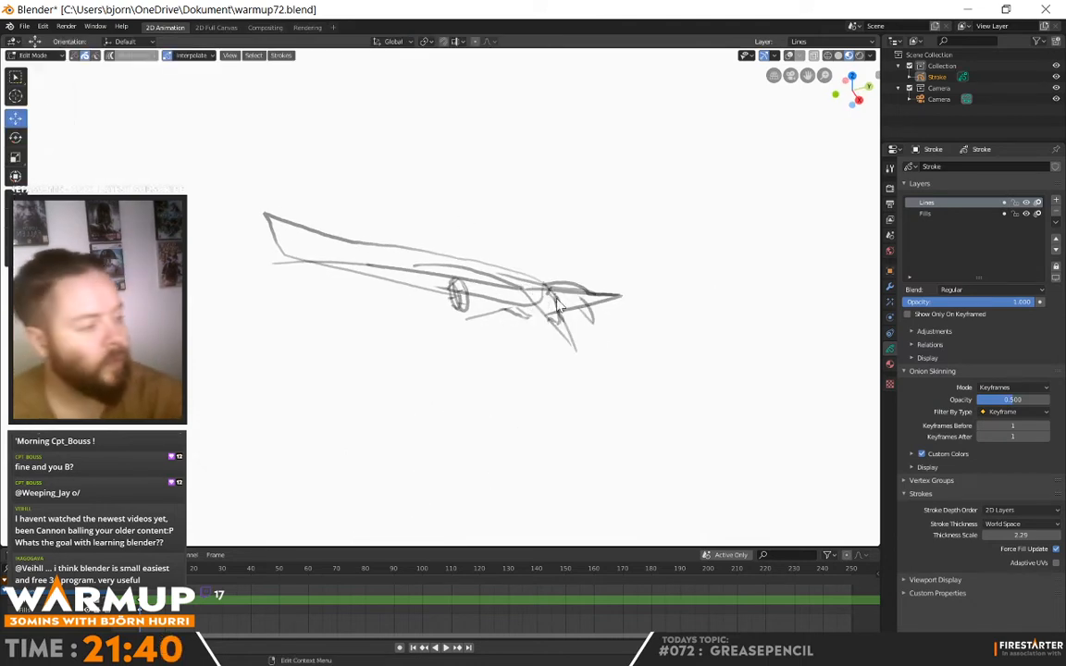
pyautogui.click(557, 326)
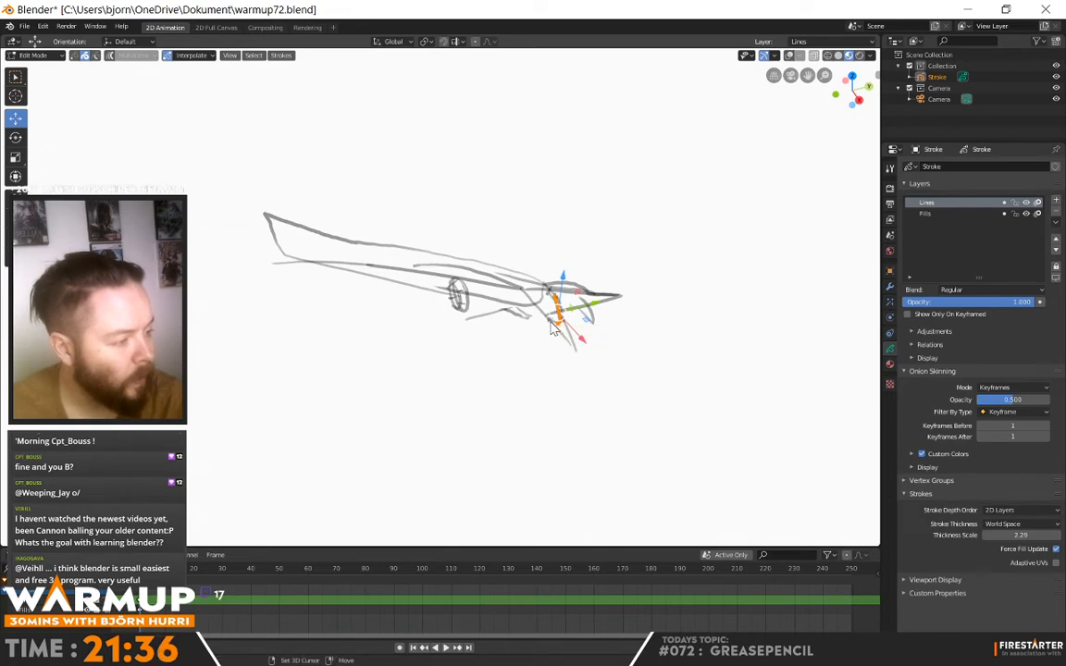
pyautogui.moveTo(596, 307); pyautogui.dragTo(503, 332)
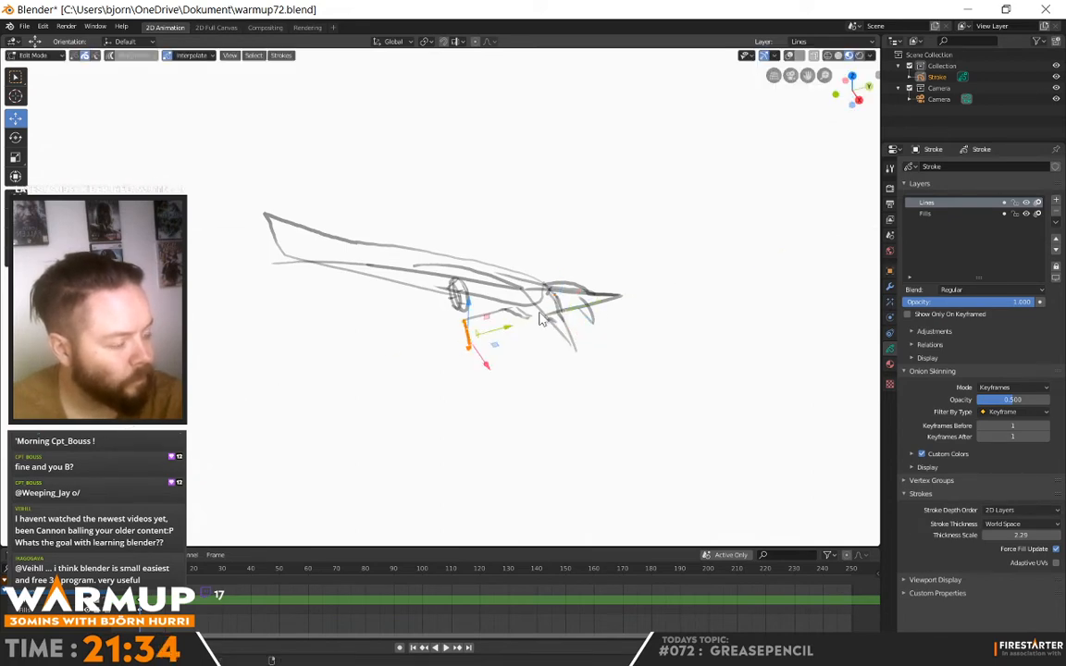
pyautogui.moveTo(498, 337); pyautogui.dragTo(454, 360, button='middle')
pyautogui.moveTo(453, 365); pyautogui.dragTo(485, 361)
pyautogui.moveTo(485, 361); pyautogui.dragTo(593, 307, button='middle')
# Step: Select the short lower section stroke and move it back along Y to join the curved one, then activate the Select Box tool
pyautogui.click(550, 310)
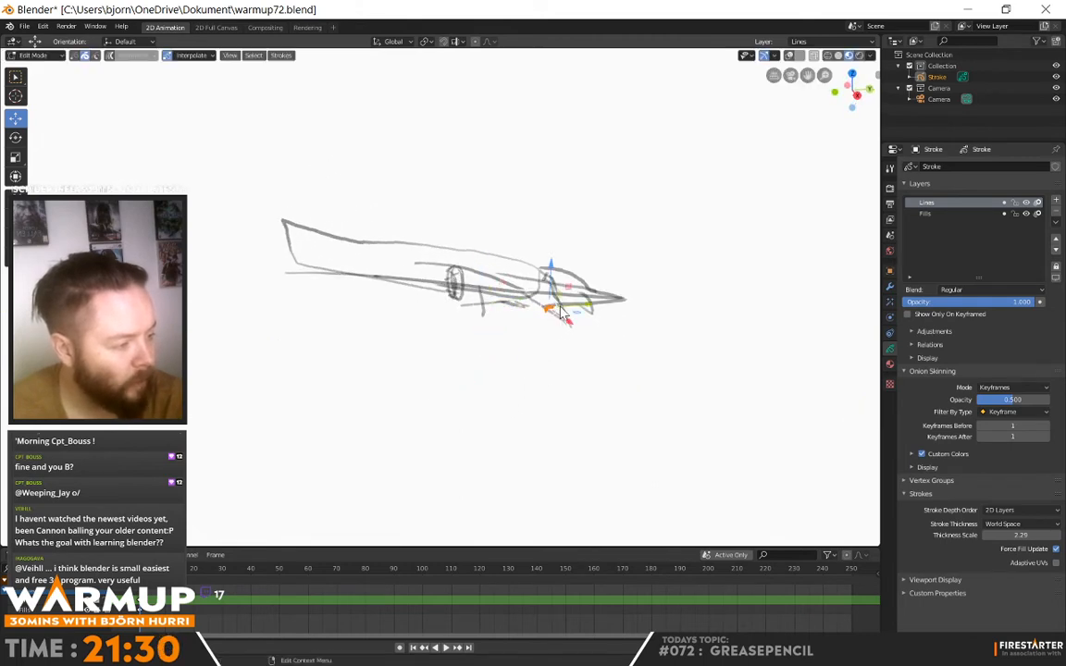
pyautogui.moveTo(589, 305); pyautogui.dragTo(519, 310)
pyautogui.moveTo(520, 314)
pyautogui.mouseDown(button='middle')
pyautogui.moveTo(659, 274)
pyautogui.moveTo(678, 307)
pyautogui.moveTo(585, 353)
pyautogui.mouseUp(button='middle')
pyautogui.moveTo(537, 333); pyautogui.dragTo(534, 329)
pyautogui.moveTo(534, 329)
pyautogui.mouseDown(button='middle')
pyautogui.moveTo(623, 304)
pyautogui.moveTo(666, 269)
pyautogui.moveTo(662, 354)
pyautogui.mouseUp(button='middle')
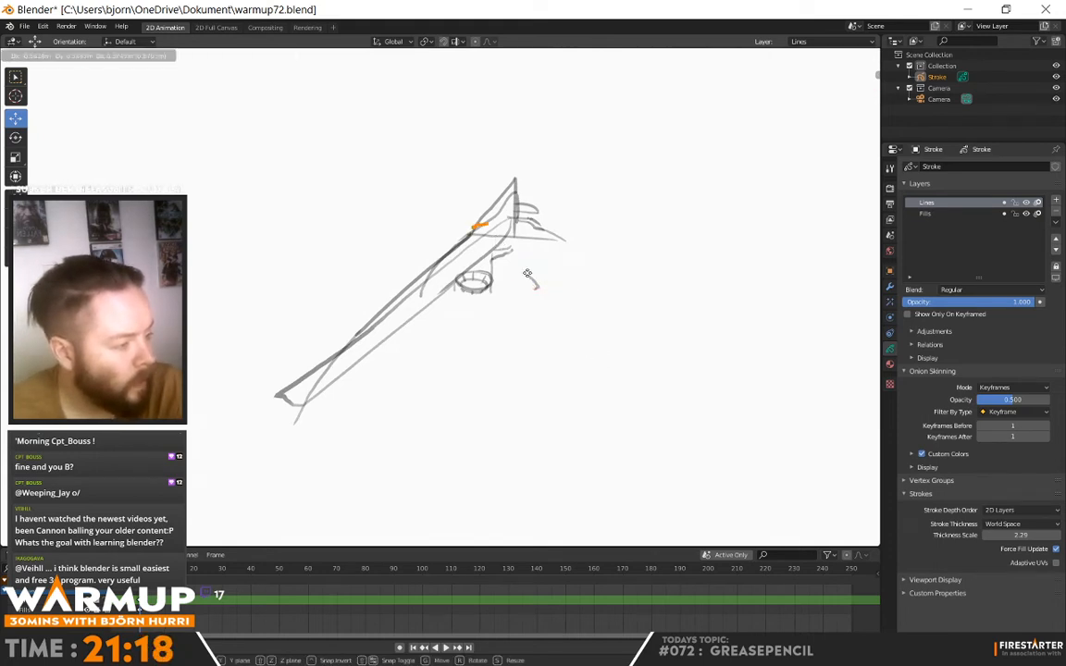
pyautogui.click(17, 78)
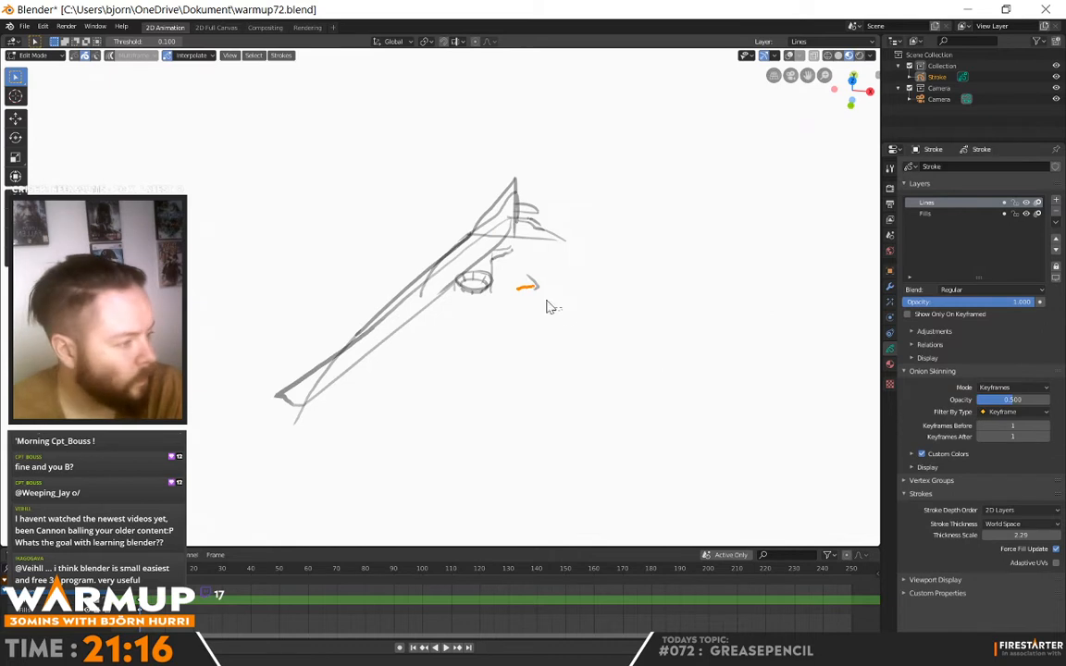
# Step: Flip the two selected section strokes along X with Scale and move them along X to the engine's inner side
pyautogui.click(15, 157)
pyautogui.press('s')
pyautogui.press('x')
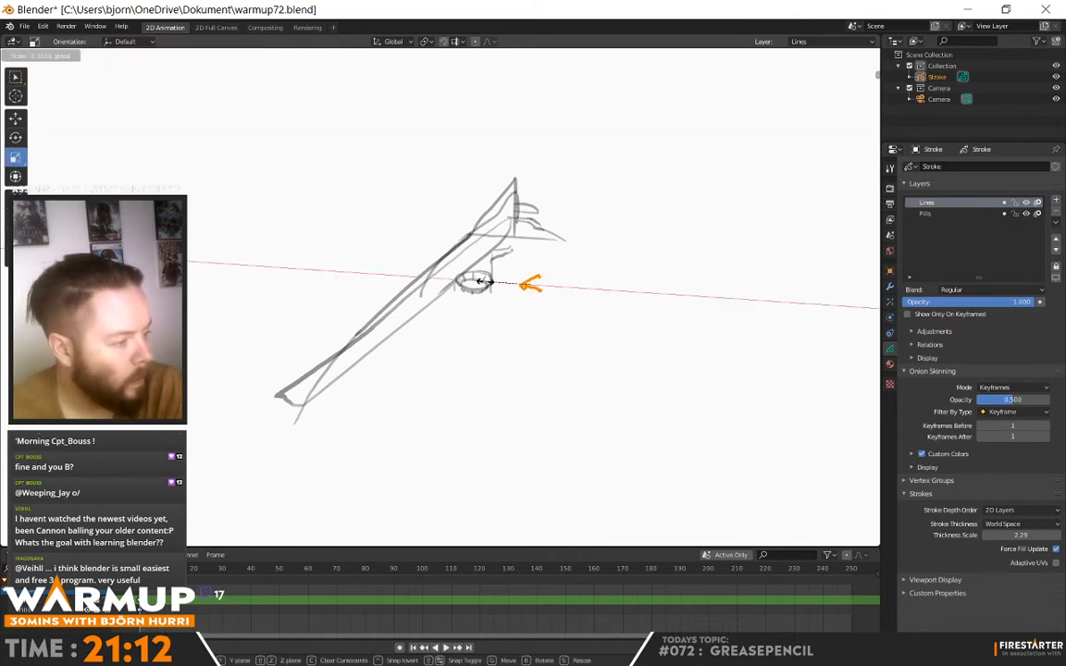
pyautogui.click(481, 282)
pyautogui.click(16, 117)
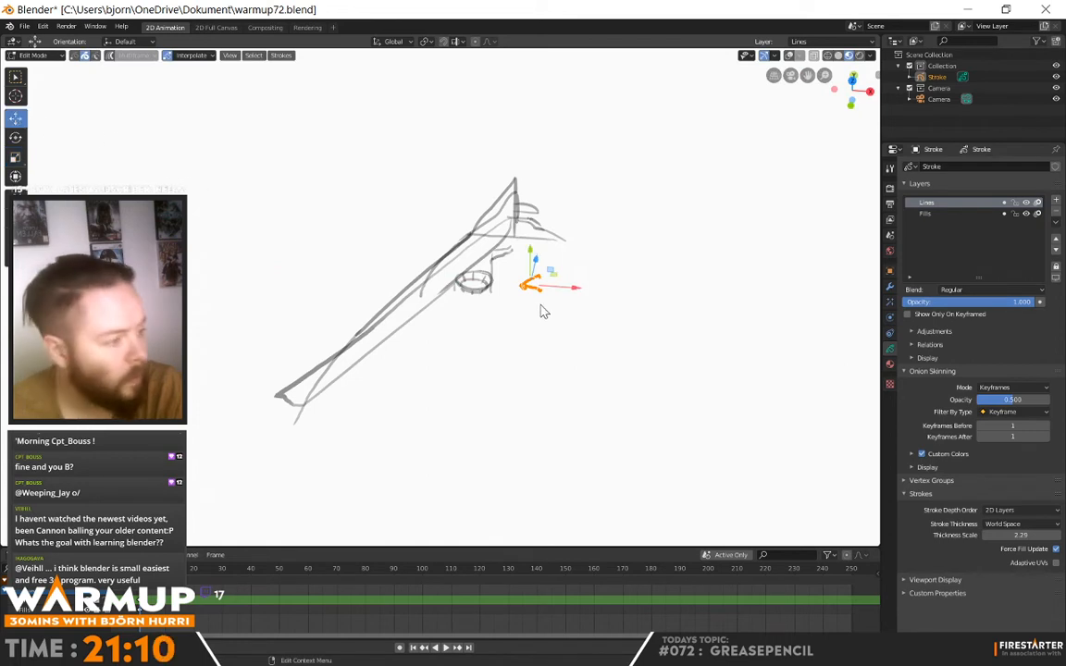
pyautogui.moveTo(585, 290); pyautogui.dragTo(532, 290)
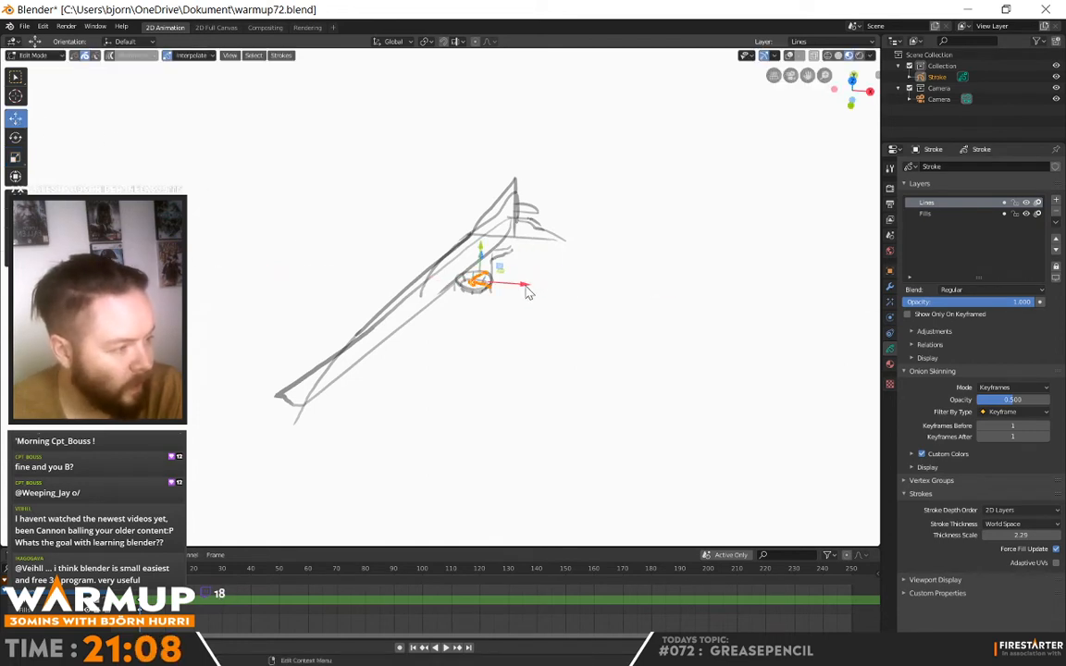
pyautogui.moveTo(532, 290); pyautogui.dragTo(524, 282, button='middle')
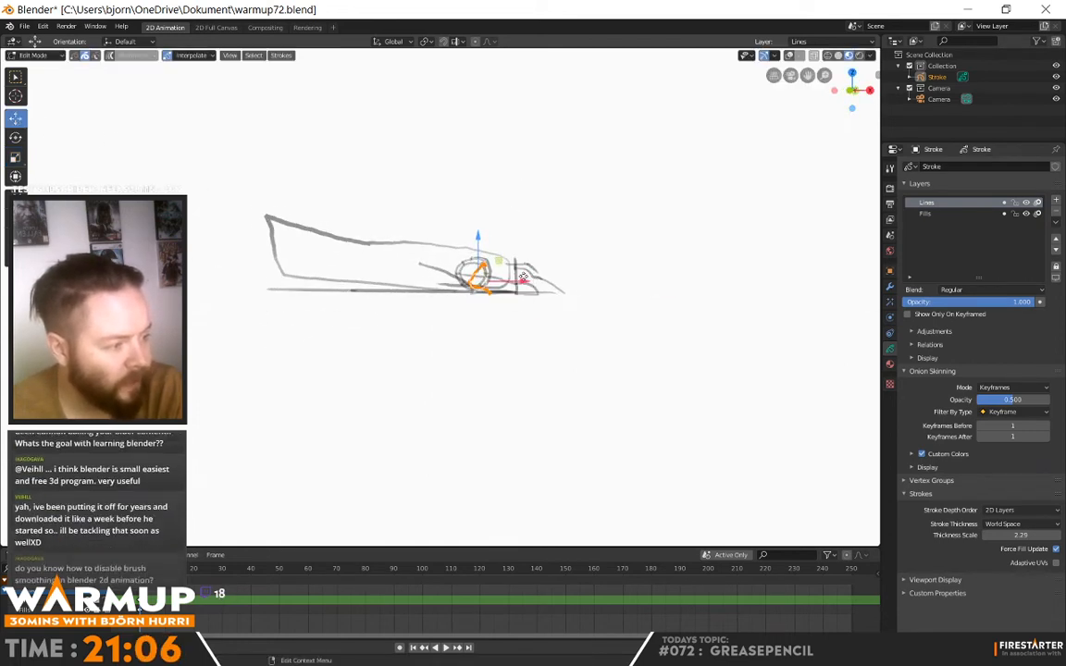
pyautogui.moveTo(524, 282); pyautogui.dragTo(548, 285)
# Step: Select the two upper body section strokes near the nose, flip them along X with Scale and move them into place
pyautogui.moveTo(548, 285)
pyautogui.mouseDown(button='middle')
pyautogui.moveTo(575, 330)
pyautogui.moveTo(569, 393)
pyautogui.moveTo(554, 297)
pyautogui.moveTo(536, 261)
pyautogui.mouseUp(button='middle')
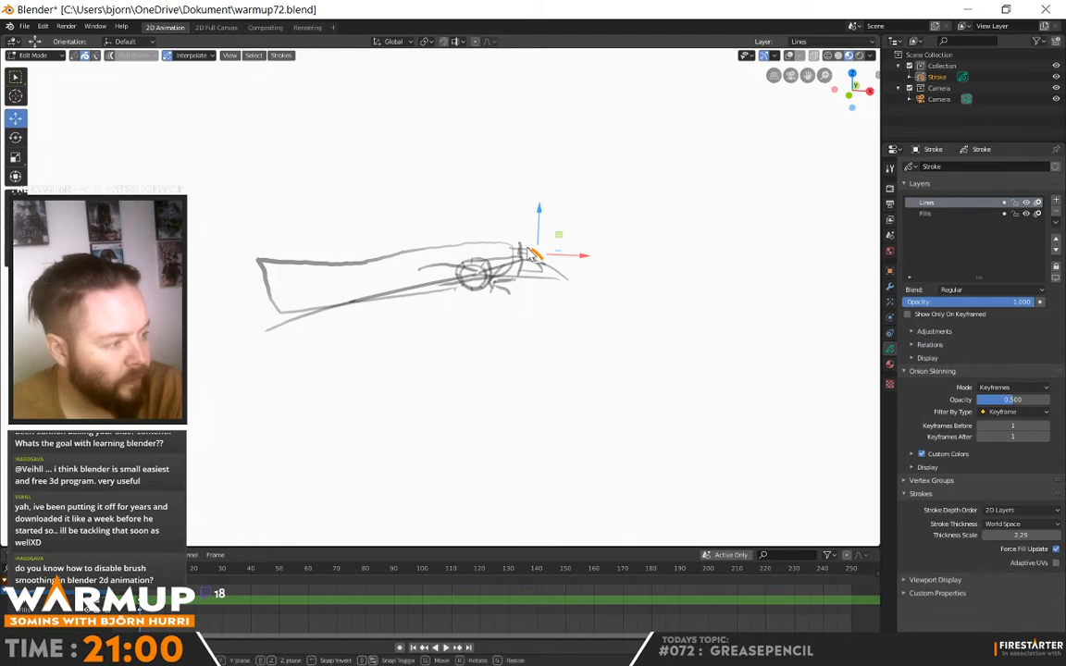
pyautogui.keyDown('shift'); pyautogui.click(514, 249); pyautogui.keyUp('shift')
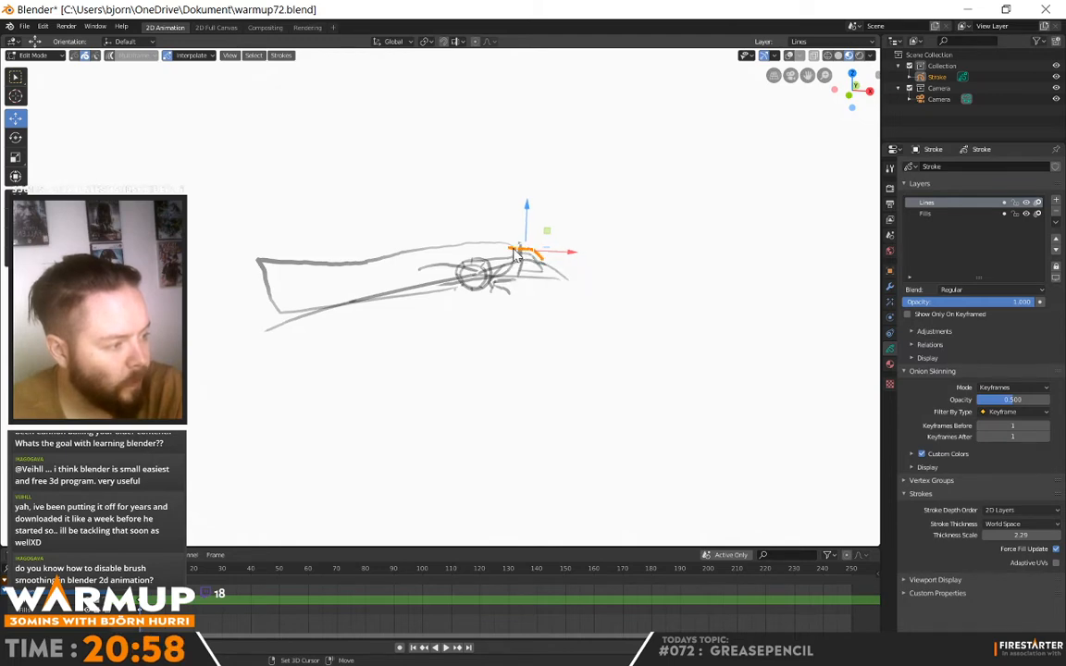
pyautogui.click(16, 157)
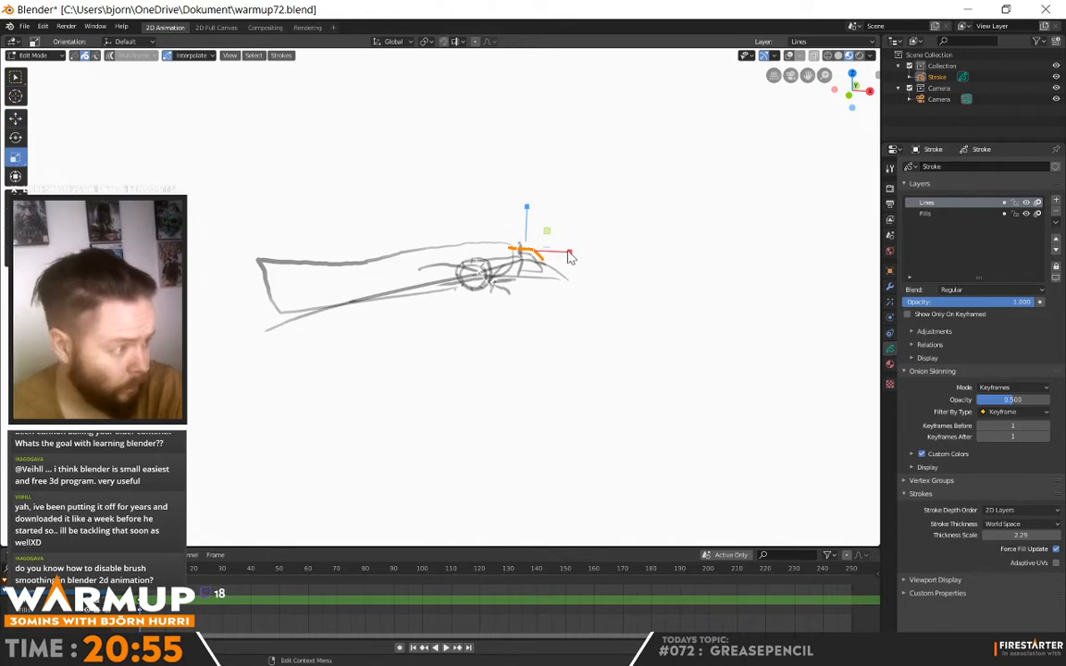
pyautogui.moveTo(569, 252); pyautogui.dragTo(476, 242)
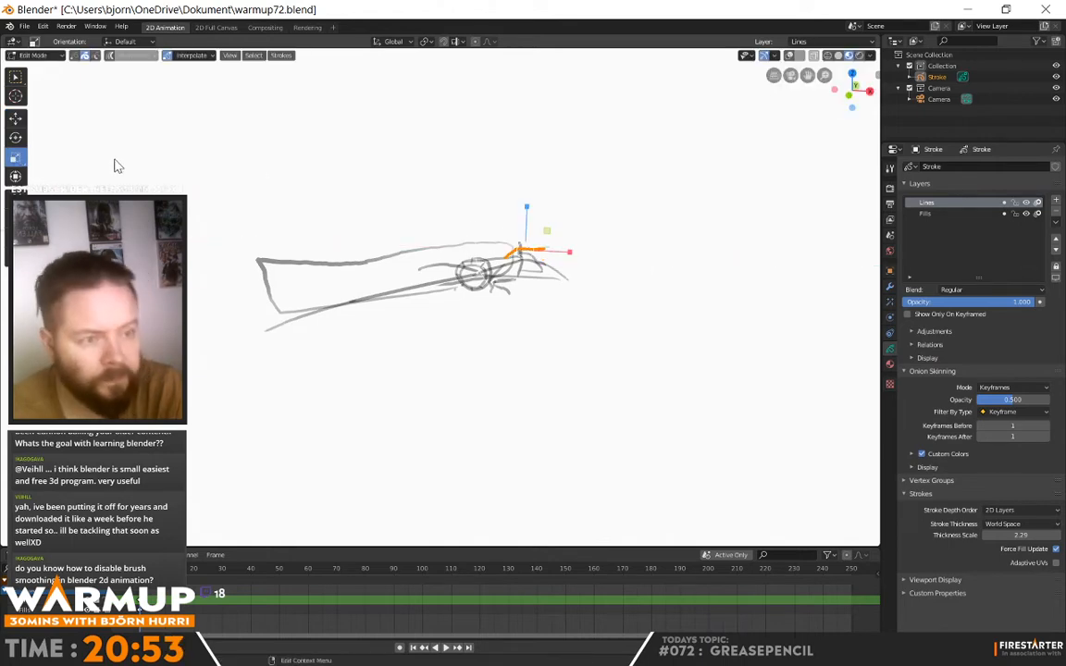
pyautogui.click(13, 118)
pyautogui.moveTo(555, 246)
pyautogui.mouseDown()
pyautogui.moveTo(541, 245)
pyautogui.moveTo(546, 259)
pyautogui.mouseUp()
pyautogui.moveTo(573, 296)
pyautogui.mouseDown(button='middle')
pyautogui.moveTo(595, 314)
pyautogui.moveTo(618, 380)
pyautogui.moveTo(600, 266)
pyautogui.moveTo(609, 270)
pyautogui.moveTo(609, 283)
pyautogui.moveTo(510, 266)
pyautogui.moveTo(626, 342)
pyautogui.moveTo(497, 262)
pyautogui.mouseUp(button='middle')
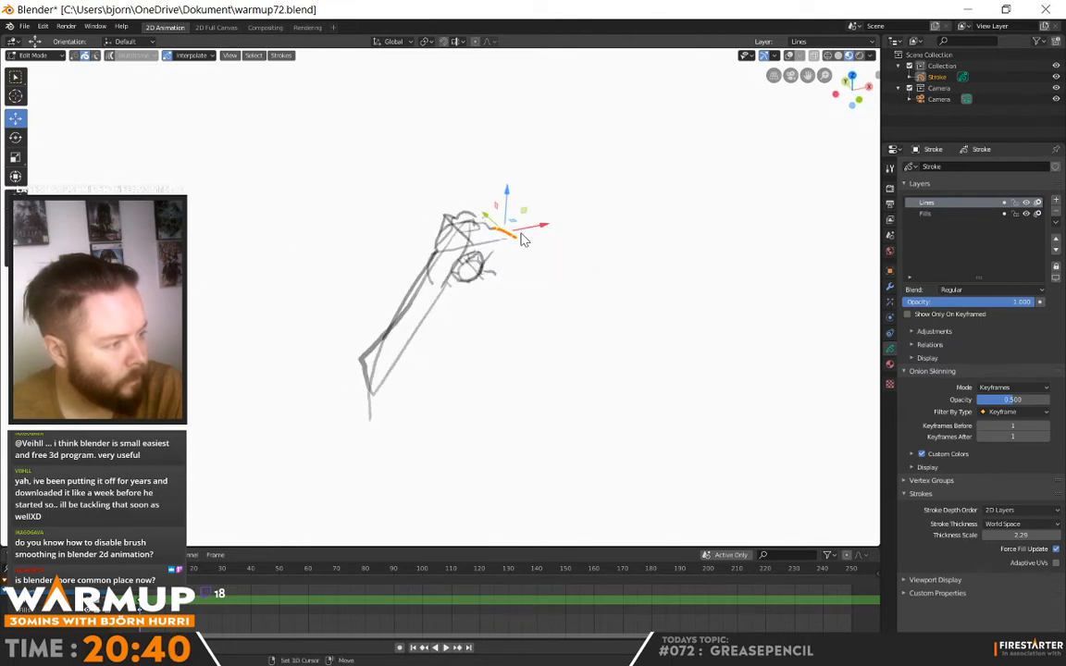
# Step: Select the remaining sloping body section strokes without the horizontal line, flip them along X and adjust their X position against the centre line
pyautogui.click(19, 77)
pyautogui.moveTo(490, 242); pyautogui.dragTo(481, 243)
pyautogui.moveTo(622, 249)
pyautogui.mouseDown(button='middle')
pyautogui.moveTo(586, 234)
pyautogui.moveTo(566, 248)
pyautogui.mouseUp(button='middle')
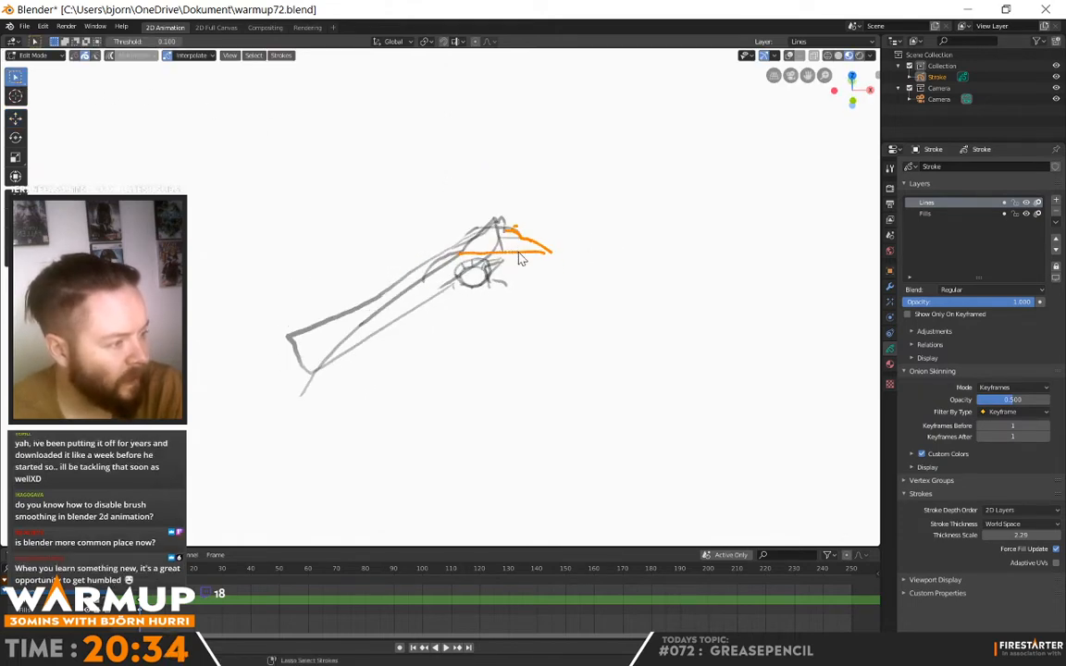
pyautogui.keyDown('ctrl'); pyautogui.moveTo(519, 258); pyautogui.dragTo(517, 244); pyautogui.keyUp('ctrl')
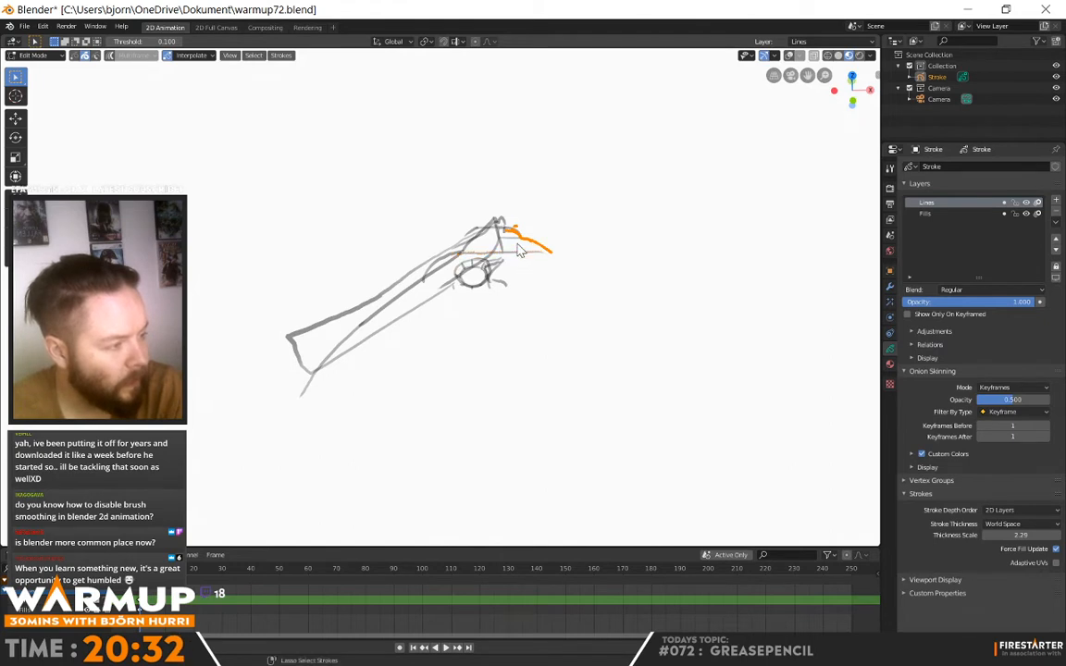
pyautogui.moveTo(561, 285)
pyautogui.mouseDown(button='middle')
pyautogui.moveTo(593, 254)
pyautogui.moveTo(582, 278)
pyautogui.mouseUp(button='middle')
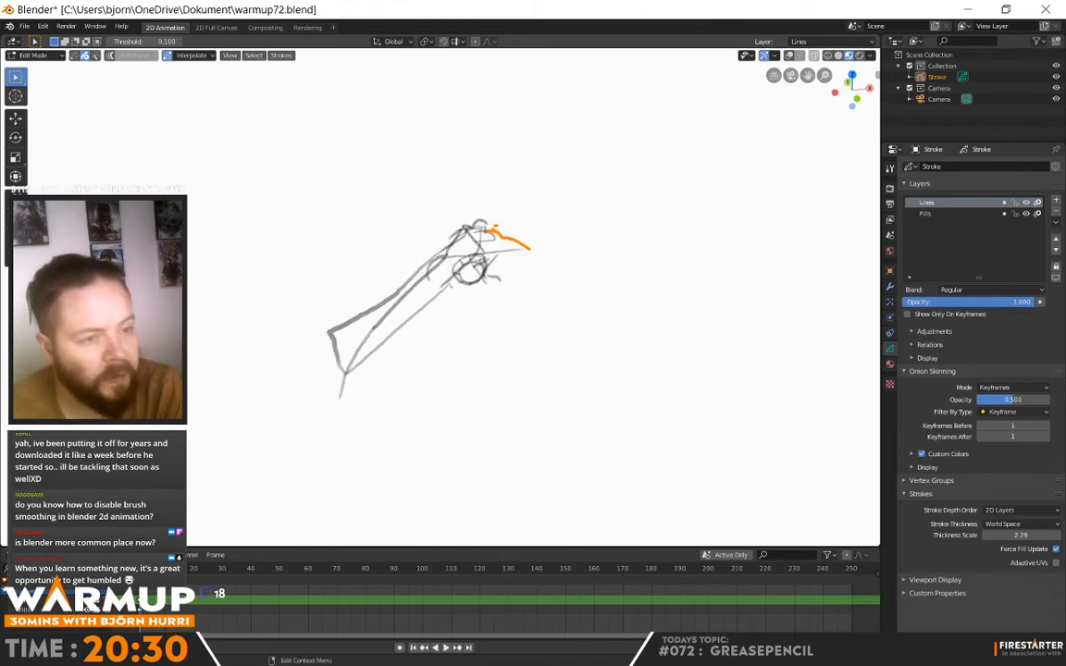
pyautogui.click(18, 160)
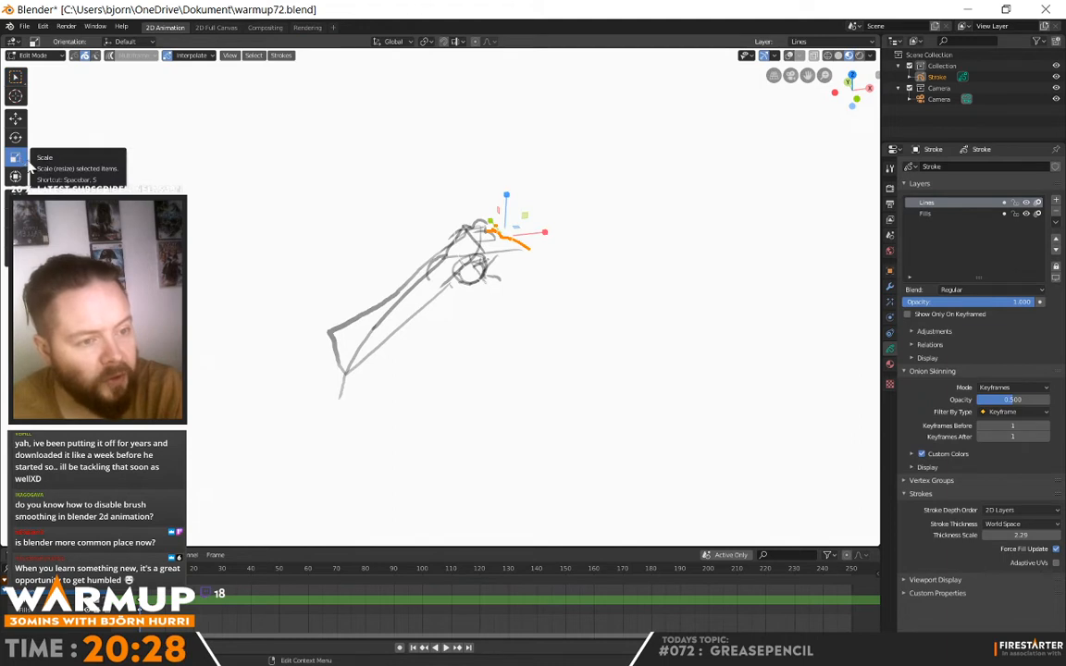
pyautogui.moveTo(550, 238); pyautogui.dragTo(428, 218)
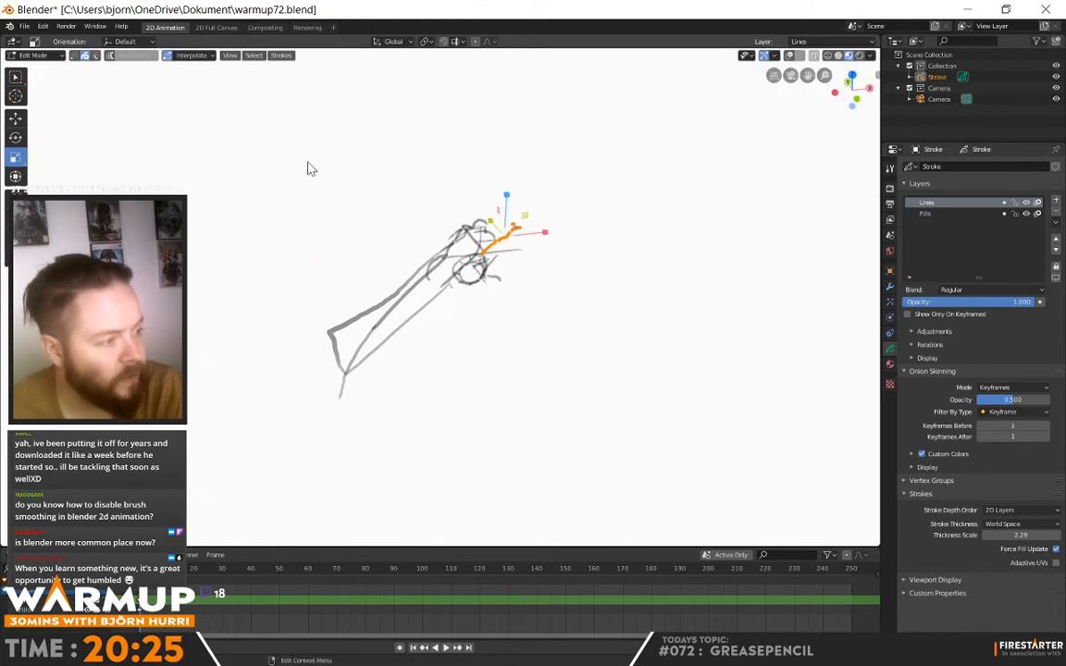
pyautogui.click(15, 118)
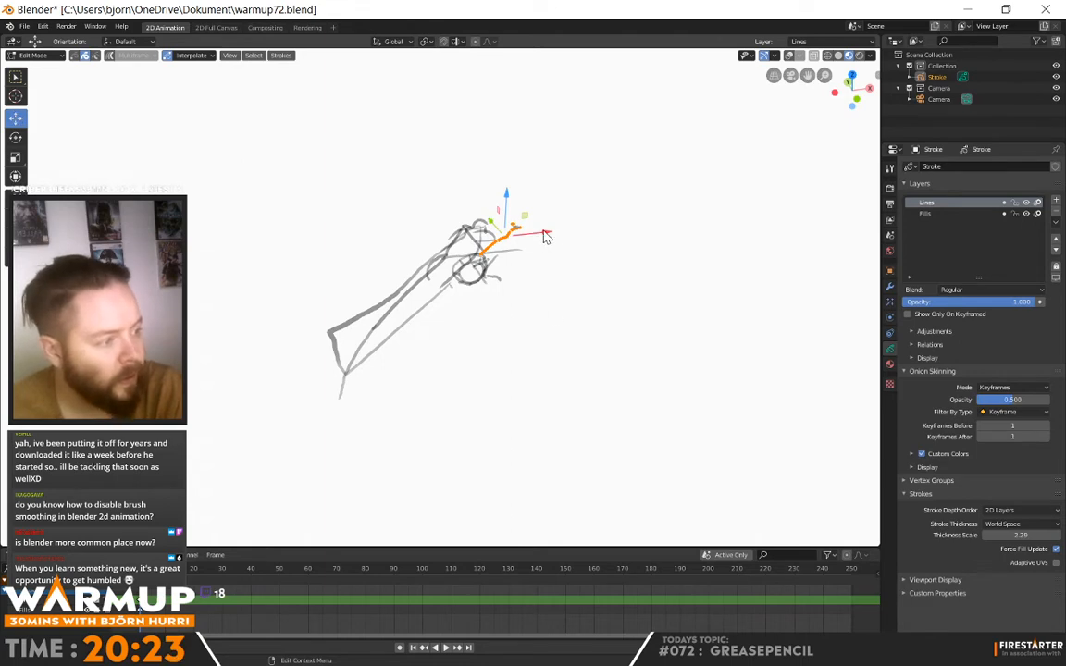
pyautogui.moveTo(545, 237); pyautogui.dragTo(515, 237, button='middle')
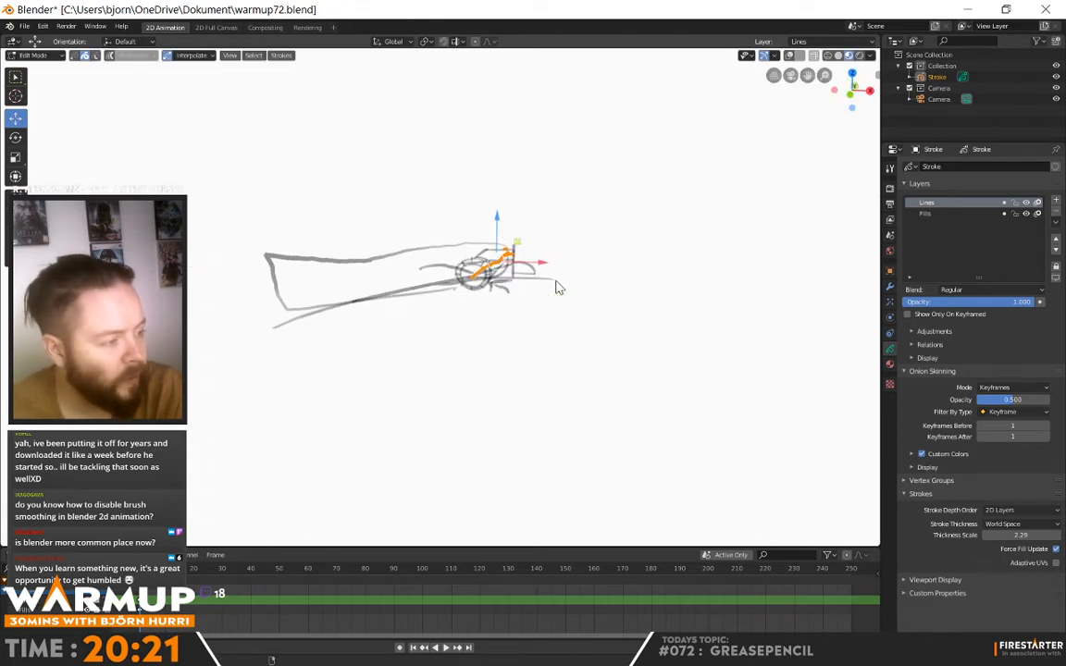
pyautogui.moveTo(557, 288); pyautogui.dragTo(561, 277, button='middle')
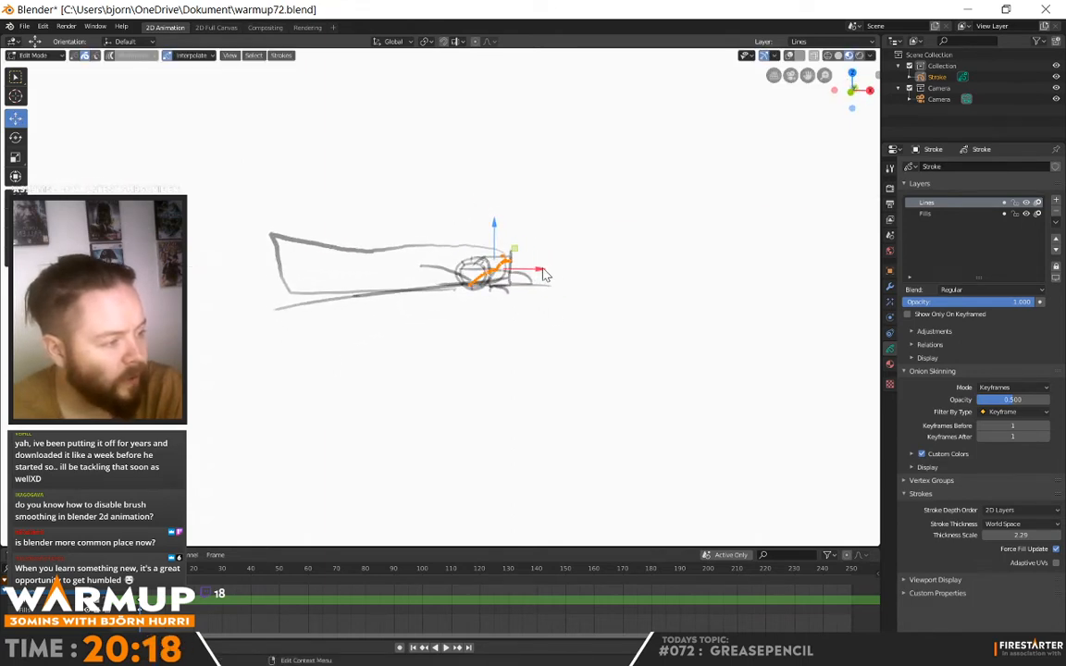
pyautogui.moveTo(538, 268); pyautogui.dragTo(540, 266)
# Step: Select the nose section's arc and straight base stroke, then flip them along X to fit inside the nose outline
pyautogui.moveTo(621, 258)
pyautogui.mouseDown(button='middle')
pyautogui.moveTo(491, 296)
pyautogui.moveTo(395, 300)
pyautogui.mouseUp(button='middle')
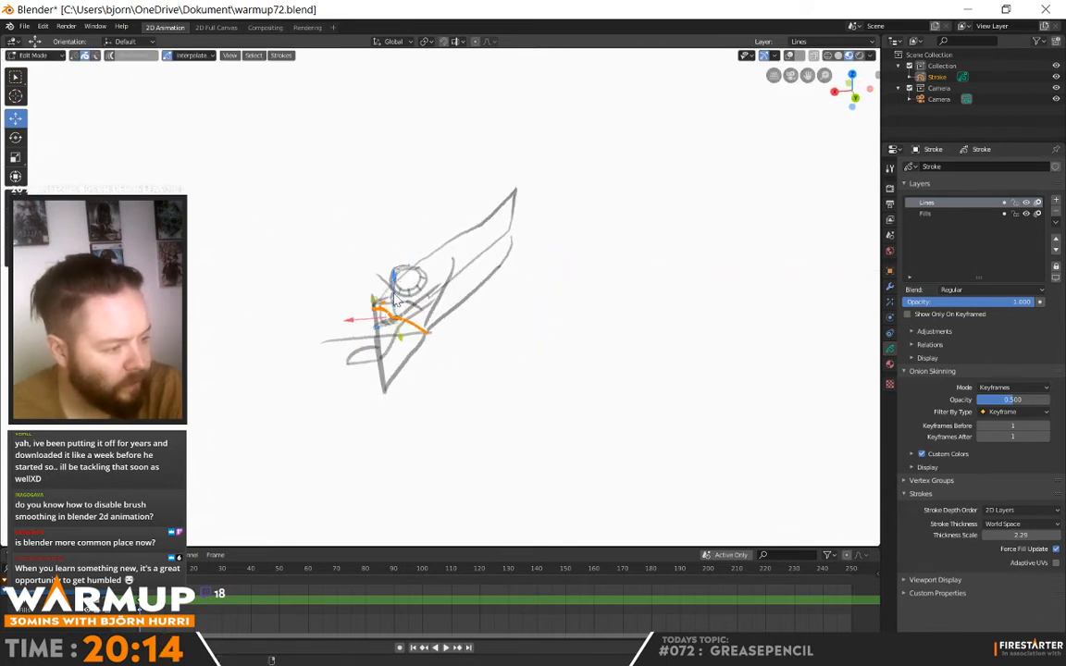
pyautogui.click(353, 359)
pyautogui.press('q')
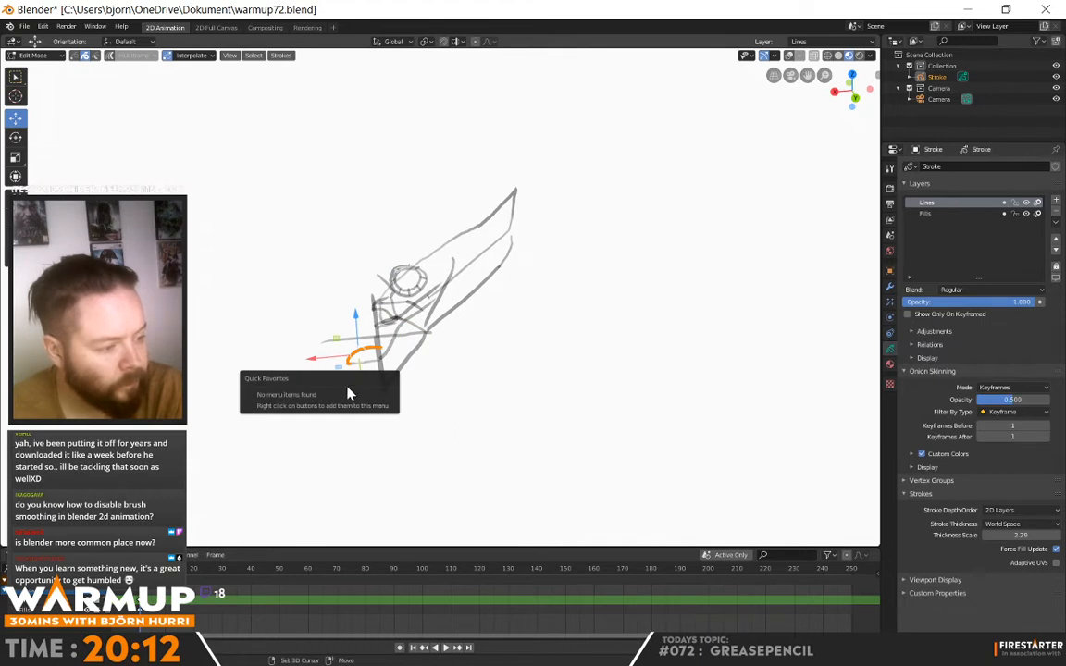
pyautogui.press('Escape')
pyautogui.hotkey('ctrl', 'z')
pyautogui.hotkey('ctrl', 'z')
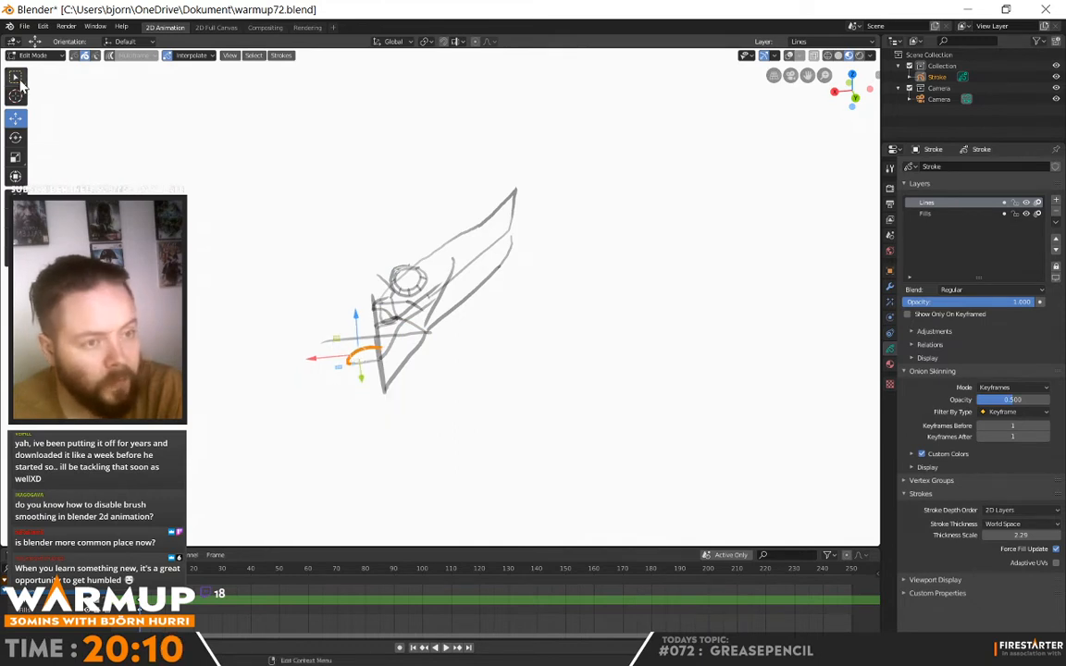
pyautogui.click(16, 78)
pyautogui.moveTo(350, 361); pyautogui.dragTo(358, 358)
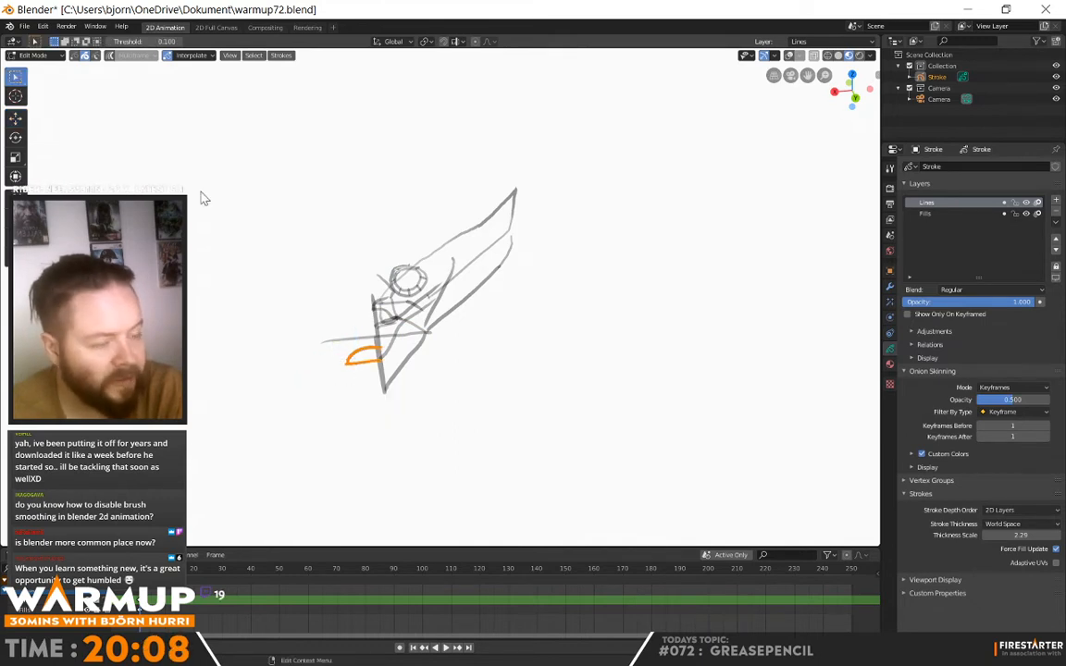
pyautogui.click(16, 157)
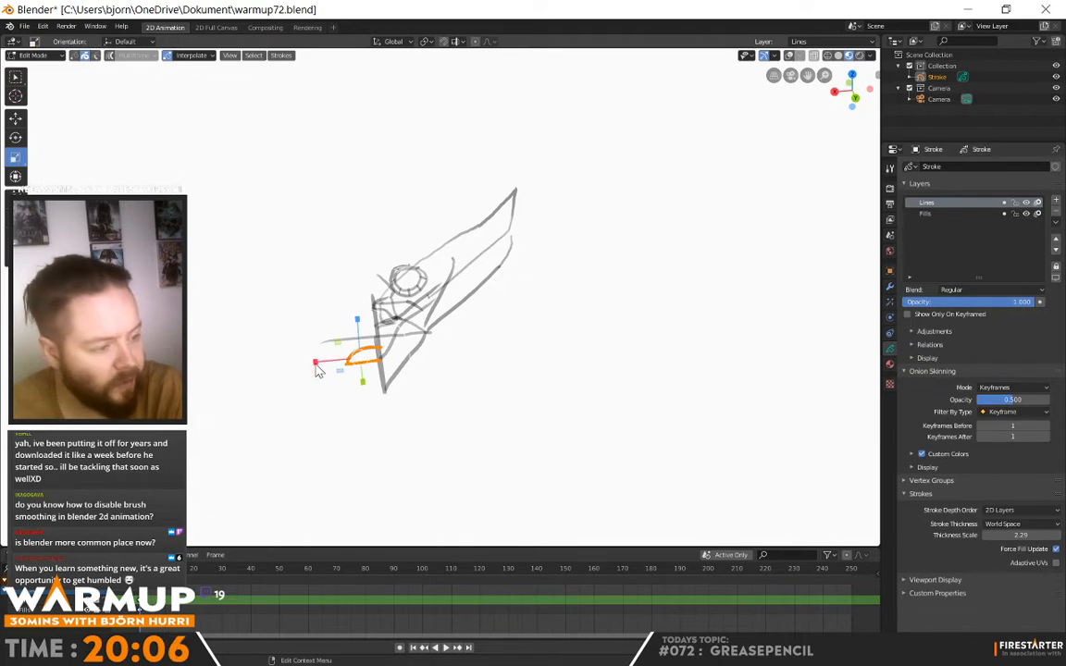
pyautogui.moveTo(319, 362)
pyautogui.mouseDown()
pyautogui.moveTo(404, 363)
pyautogui.moveTo(325, 358)
pyautogui.moveTo(352, 355)
pyautogui.mouseUp()
pyautogui.moveTo(374, 424)
pyautogui.mouseDown(button='middle')
pyautogui.moveTo(363, 378)
pyautogui.moveTo(295, 421)
pyautogui.moveTo(384, 394)
pyautogui.mouseUp(button='middle')
pyautogui.moveTo(566, 397)
pyautogui.mouseDown(button='middle')
pyautogui.moveTo(392, 395)
pyautogui.moveTo(324, 314)
pyautogui.mouseUp(button='middle')
pyautogui.moveTo(440, 354)
pyautogui.mouseDown(button='middle')
pyautogui.moveTo(521, 330)
pyautogui.moveTo(492, 292)
pyautogui.moveTo(463, 338)
pyautogui.moveTo(470, 312)
pyautogui.moveTo(495, 300)
pyautogui.moveTo(411, 296)
pyautogui.mouseUp(button='middle')
# Step: Select the engine's lengthwise side strokes and move them up along Z to line up with the engine ring
pyautogui.click(462, 325)
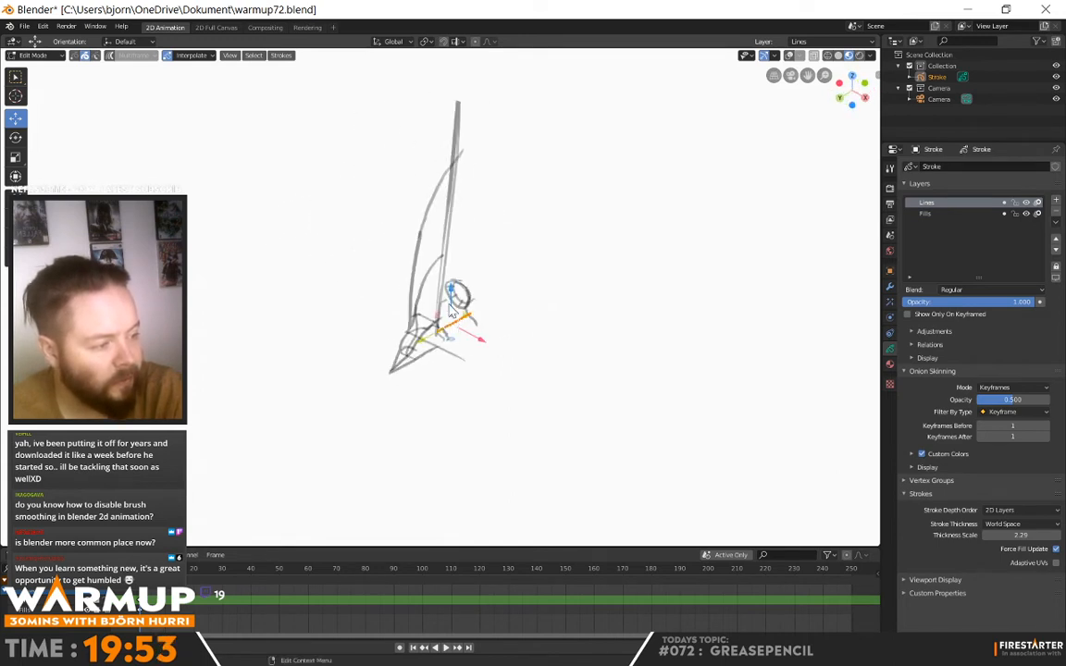
pyautogui.moveTo(592, 325)
pyautogui.mouseDown(button='middle')
pyautogui.moveTo(461, 370)
pyautogui.moveTo(465, 265)
pyautogui.mouseUp(button='middle')
pyautogui.moveTo(480, 248); pyautogui.dragTo(476, 225)
pyautogui.moveTo(546, 229); pyautogui.dragTo(561, 291, button='middle')
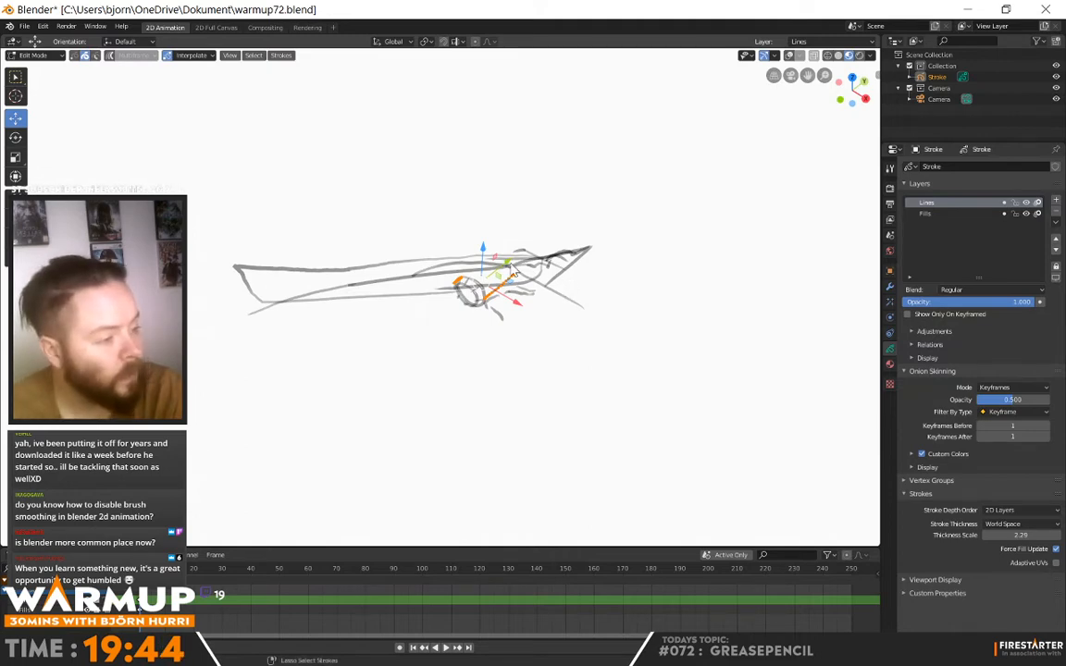
# Step: Rotate the engine's lengthwise side strokes about the Y axis in several passes to distribute lines around the engine ring
pyautogui.click(15, 137)
pyautogui.moveTo(294, 284); pyautogui.dragTo(409, 320, button='middle')
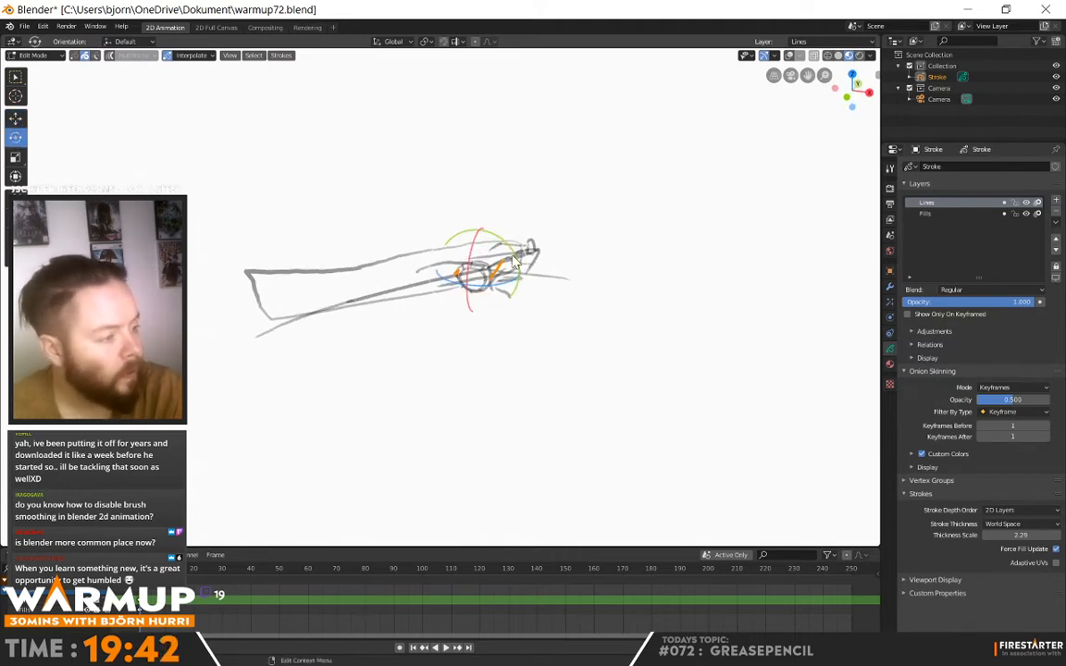
pyautogui.moveTo(465, 237)
pyautogui.mouseDown()
pyautogui.moveTo(506, 245)
pyautogui.moveTo(428, 200)
pyautogui.mouseUp()
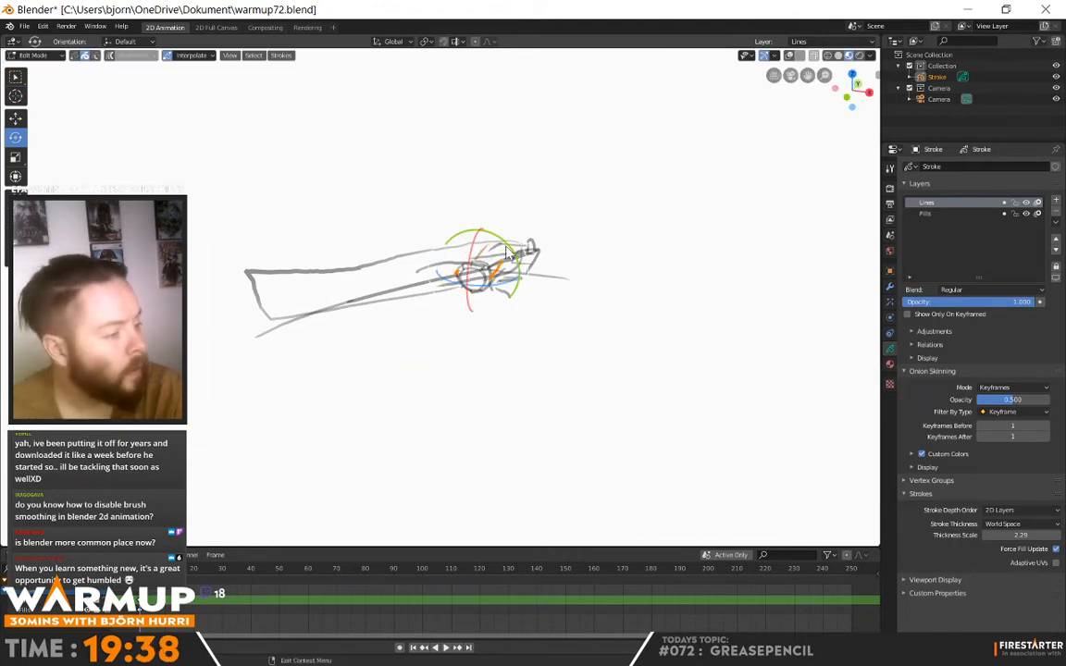
pyautogui.moveTo(507, 246); pyautogui.dragTo(485, 223)
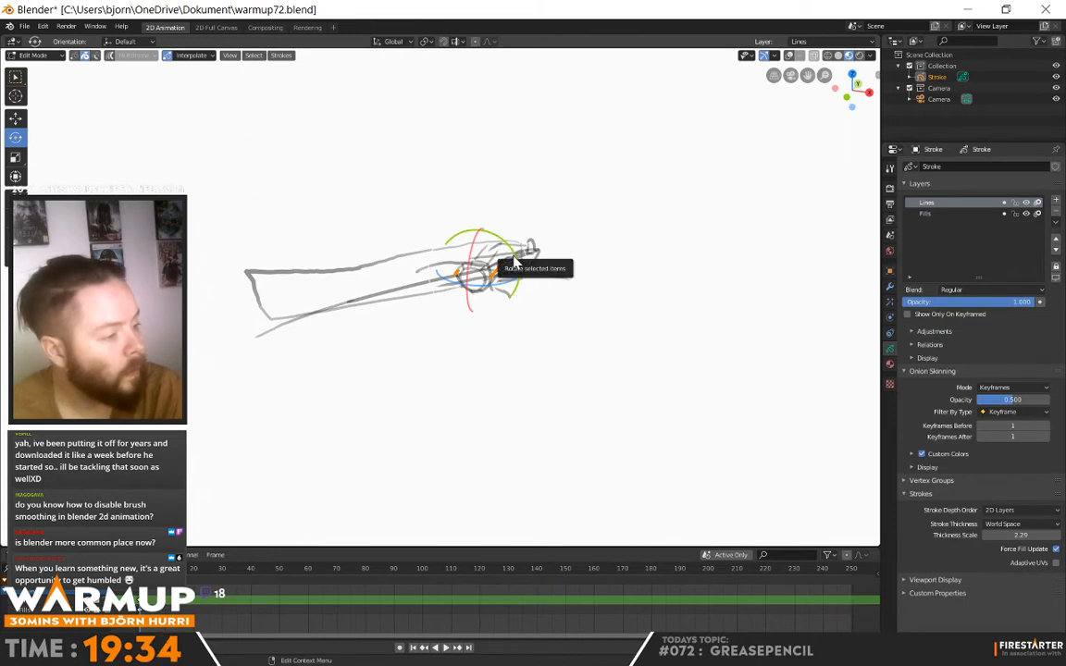
pyautogui.moveTo(485, 267)
pyautogui.mouseDown()
pyautogui.moveTo(445, 209)
pyautogui.moveTo(410, 209)
pyautogui.moveTo(378, 228)
pyautogui.moveTo(394, 210)
pyautogui.mouseUp()
pyautogui.moveTo(400, 226)
pyautogui.mouseDown(button='middle')
pyautogui.moveTo(520, 246)
pyautogui.moveTo(364, 314)
pyautogui.moveTo(448, 356)
pyautogui.moveTo(407, 305)
pyautogui.moveTo(421, 277)
pyautogui.moveTo(491, 342)
pyautogui.moveTo(602, 393)
pyautogui.moveTo(523, 280)
pyautogui.mouseUp(button='middle')
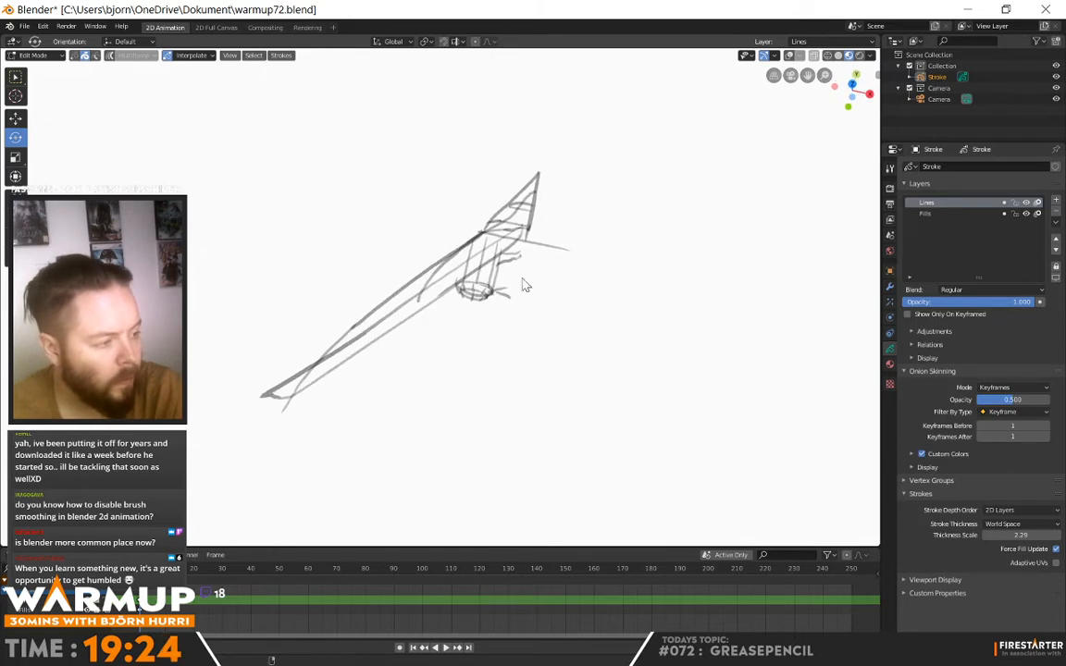
# Step: In Draw mode, switch to the bottom view and draw a short lengthwise stroke beside the centre line between the engines
pyautogui.click(33, 55)
pyautogui.click(34, 109)
pyautogui.moveTo(398, 342)
pyautogui.mouseDown(button='middle')
pyautogui.moveTo(459, 380)
pyautogui.moveTo(569, 309)
pyautogui.moveTo(507, 361)
pyautogui.moveTo(446, 313)
pyautogui.moveTo(395, 380)
pyautogui.moveTo(326, 381)
pyautogui.moveTo(301, 404)
pyautogui.moveTo(395, 390)
pyautogui.moveTo(476, 350)
pyautogui.moveTo(480, 197)
pyautogui.moveTo(504, 189)
pyautogui.mouseUp(button='middle')
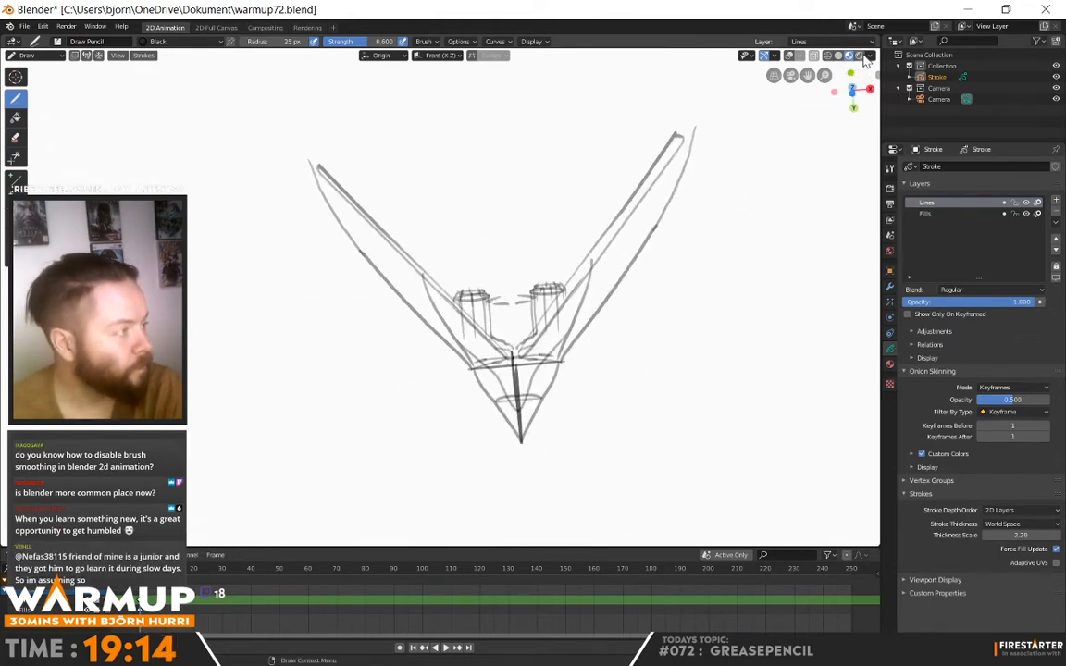
pyautogui.click(852, 104)
pyautogui.click(853, 103)
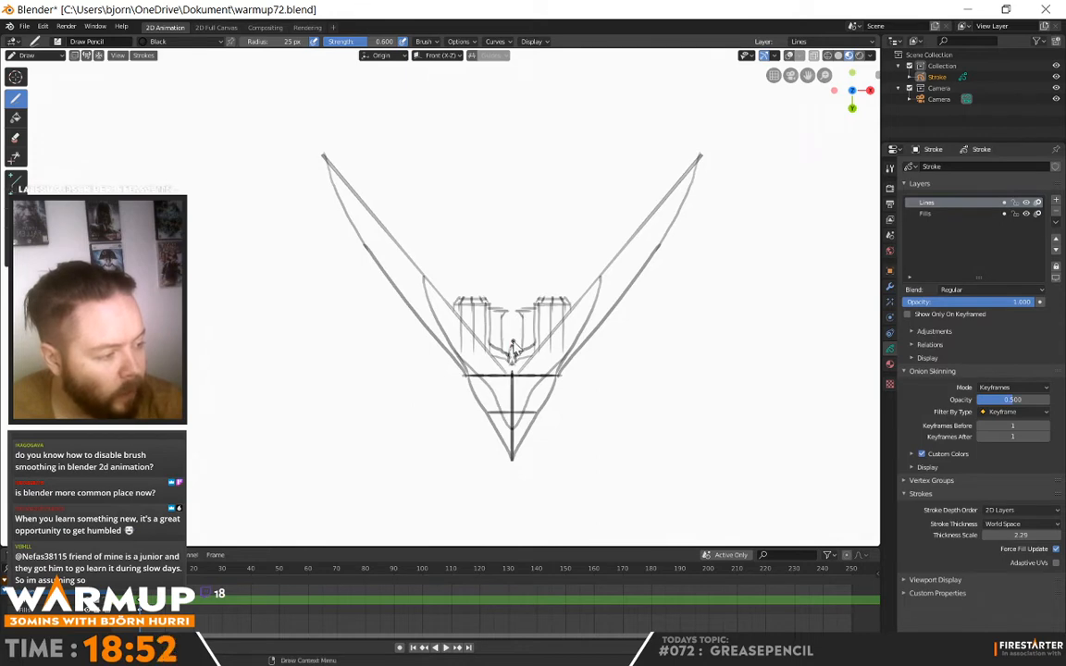
pyautogui.moveTo(509, 323); pyautogui.dragTo(508, 385)
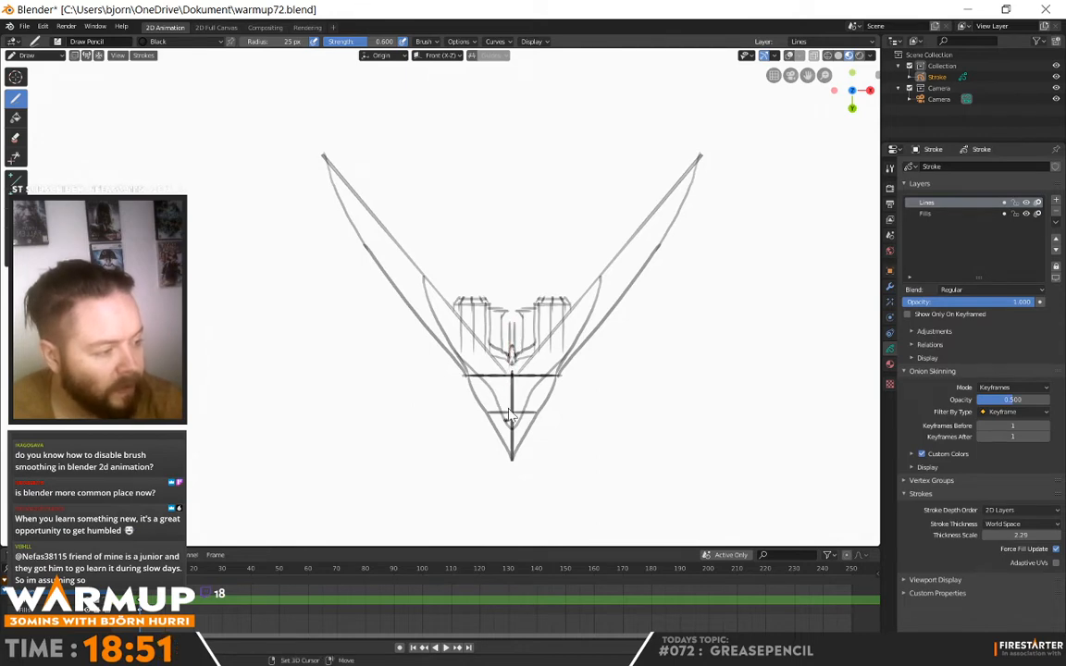
# Step: Draw a large looping mirrored test stroke behind the engines and undo it
pyautogui.moveTo(521, 100)
pyautogui.mouseDown()
pyautogui.moveTo(474, 159)
pyautogui.moveTo(505, 257)
pyautogui.moveTo(542, 186)
pyautogui.moveTo(509, 269)
pyautogui.mouseUp()
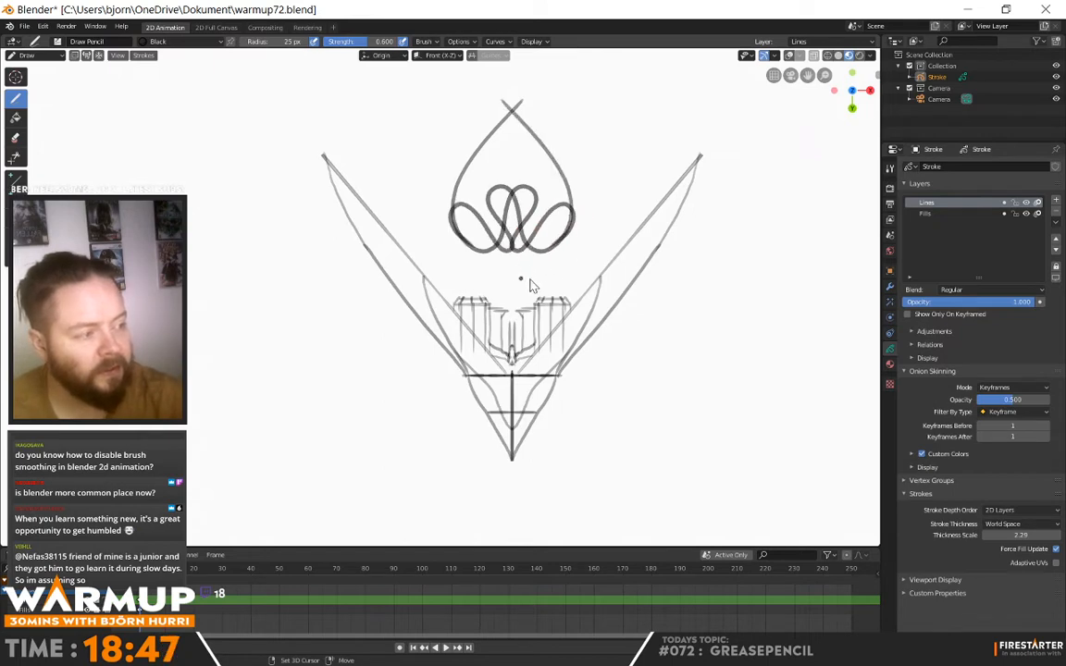
pyautogui.hotkey('ctrl', 'z')
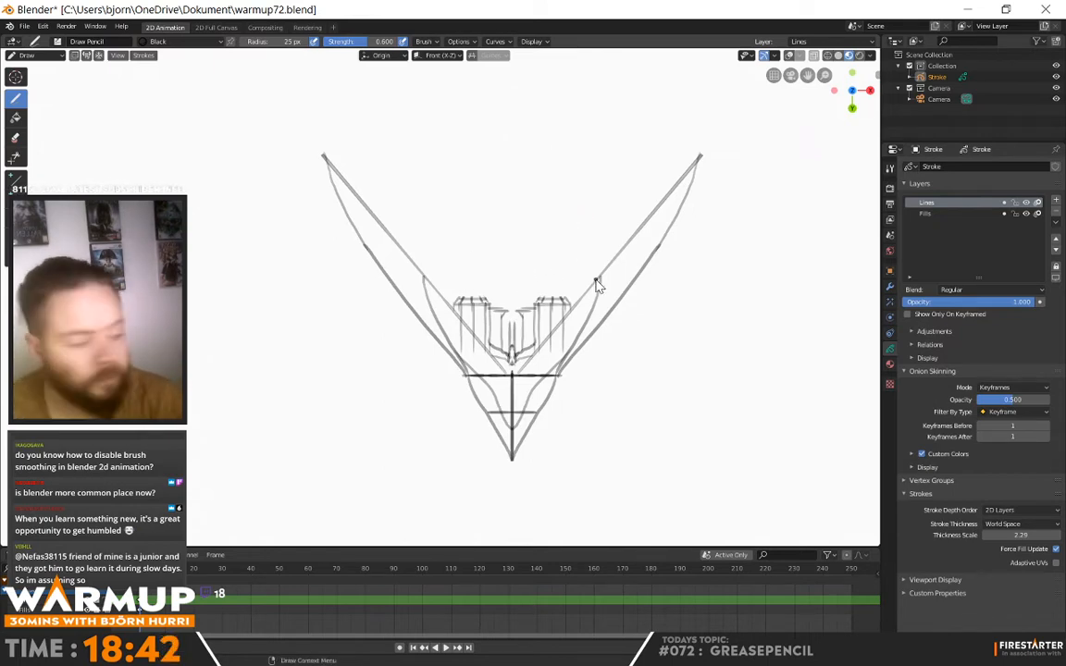
# Step: Draw mirrored detail strokes along the centre line between the engines and a long rear boom ending in a T-shaped tailplane
pyautogui.moveTo(510, 324); pyautogui.dragTo(509, 351)
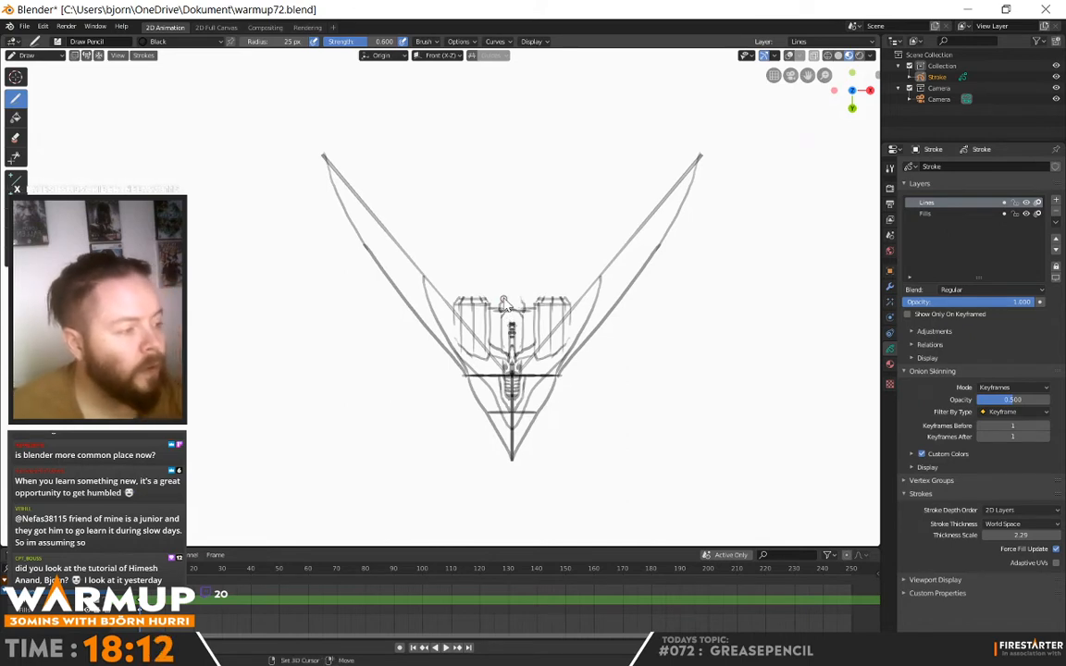
pyautogui.hotkey('ctrl', 'z')
pyautogui.moveTo(501, 235); pyautogui.dragTo(493, 107)
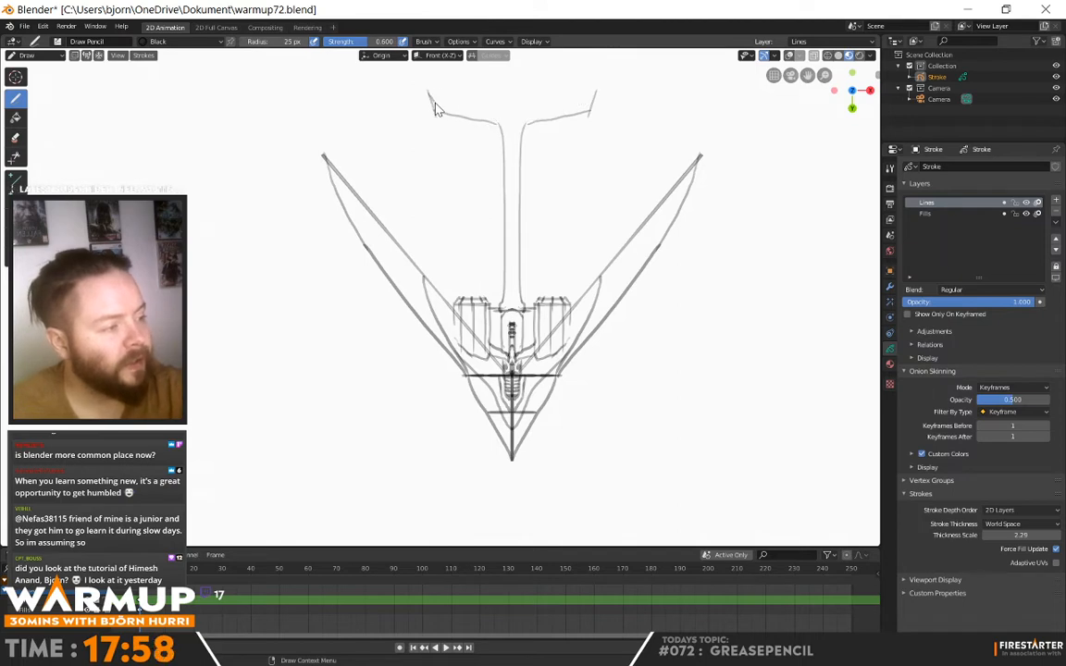
pyautogui.moveTo(433, 109)
pyautogui.mouseDown()
pyautogui.moveTo(519, 122)
pyautogui.moveTo(437, 116)
pyautogui.mouseUp()
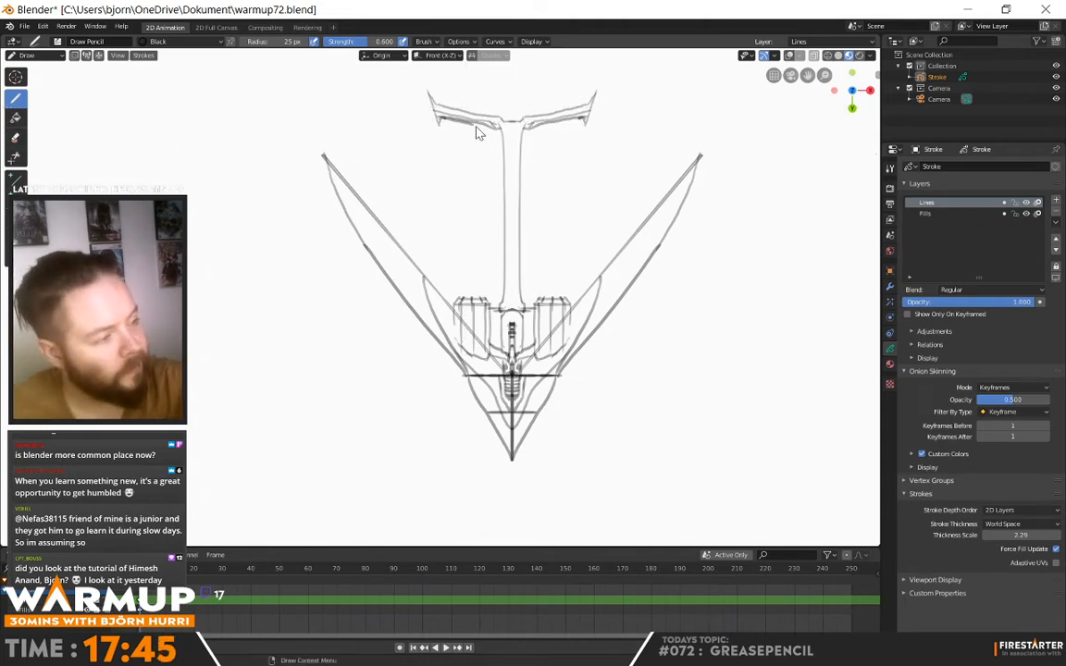
# Step: Erase the tailplane's inner edge with the soft eraser and redraw it more steeply swept, with small braces joining it to the boom
pyautogui.click(16, 139)
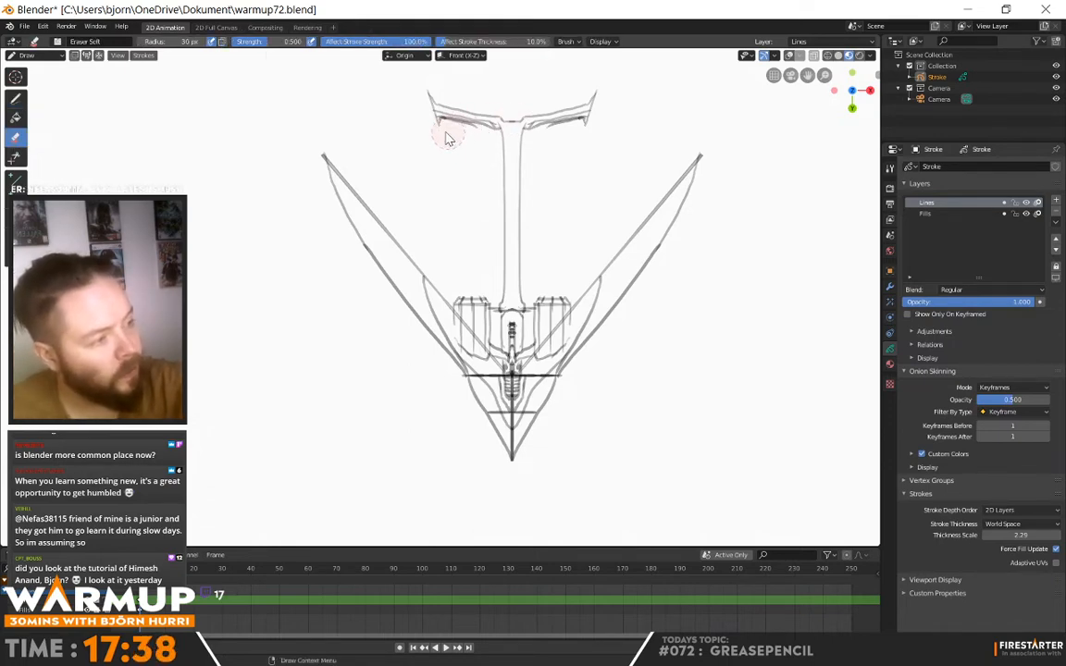
pyautogui.moveTo(452, 135)
pyautogui.mouseDown()
pyautogui.moveTo(488, 130)
pyautogui.moveTo(495, 141)
pyautogui.mouseUp()
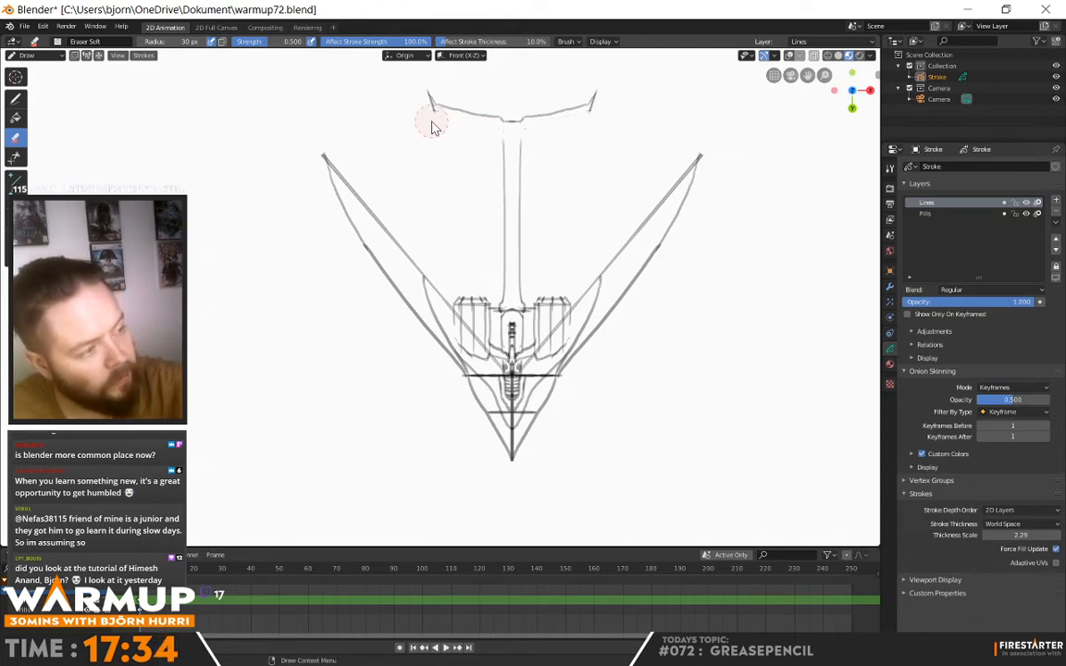
pyautogui.click(17, 99)
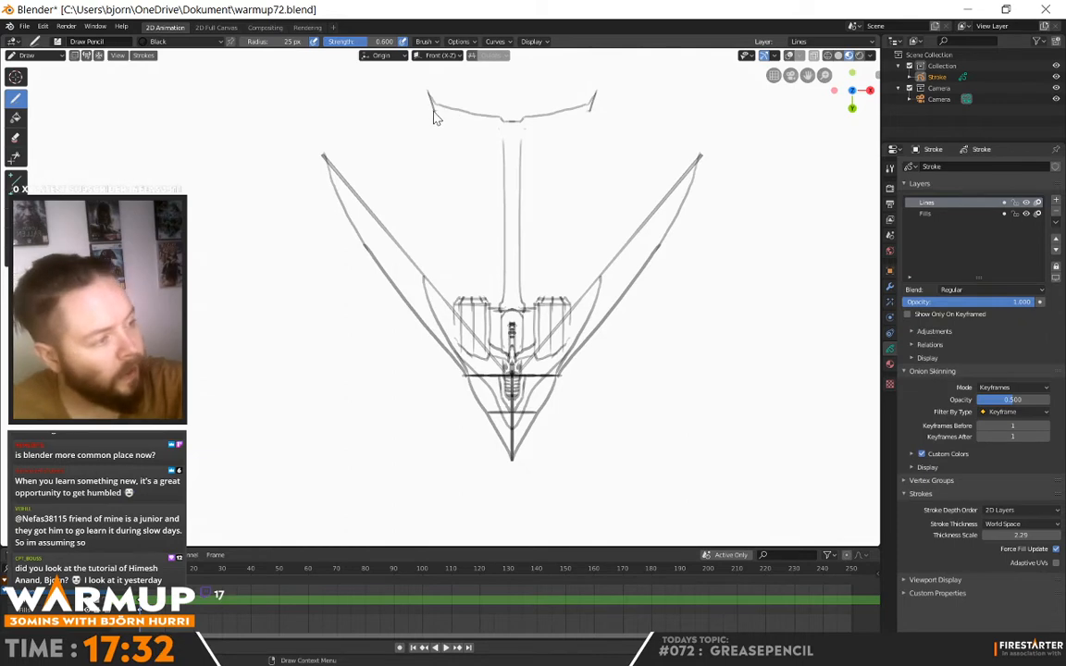
pyautogui.moveTo(437, 118); pyautogui.dragTo(500, 145)
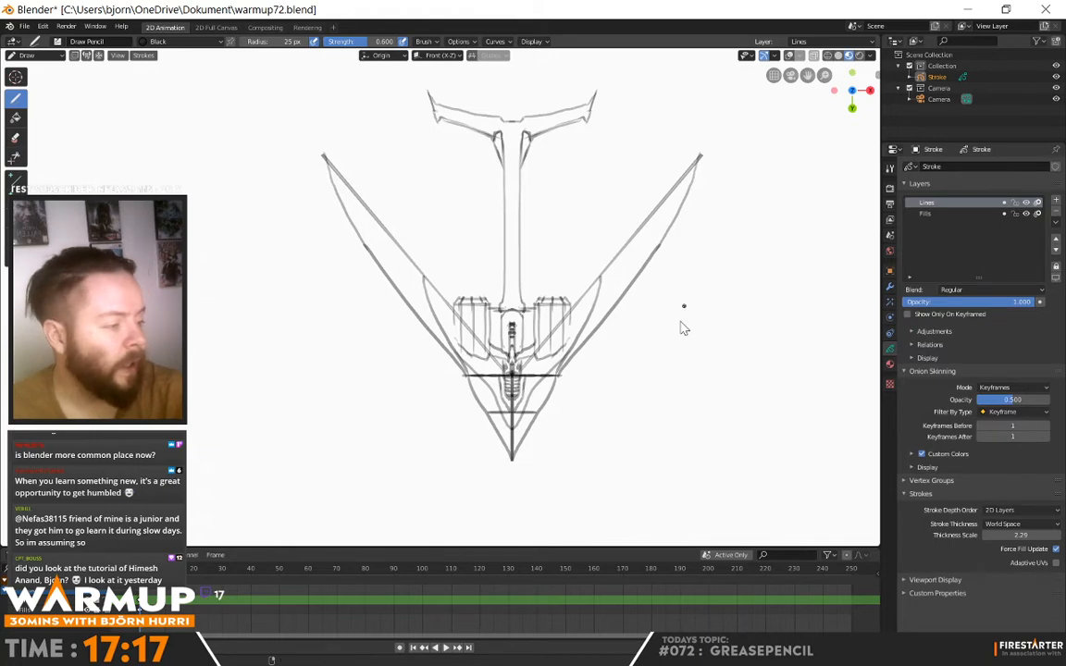
# Step: In Edit Mode, select the centre-line detail strokes between the engines and move them slightly down along Z, below the hull
pyautogui.moveTo(685, 319)
pyautogui.mouseDown(button='middle')
pyautogui.moveTo(647, 255)
pyautogui.moveTo(637, 326)
pyautogui.moveTo(626, 183)
pyautogui.moveTo(566, 280)
pyautogui.moveTo(630, 238)
pyautogui.moveTo(851, 275)
pyautogui.moveTo(853, 231)
pyautogui.moveTo(435, 256)
pyautogui.mouseUp(button='middle')
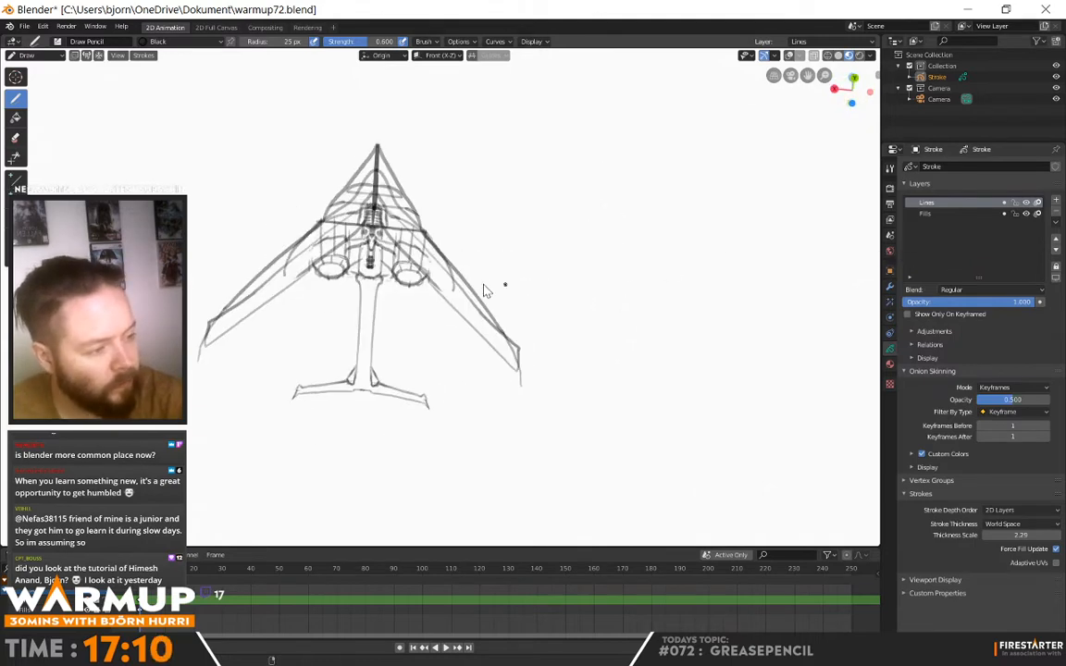
pyautogui.click(15, 76)
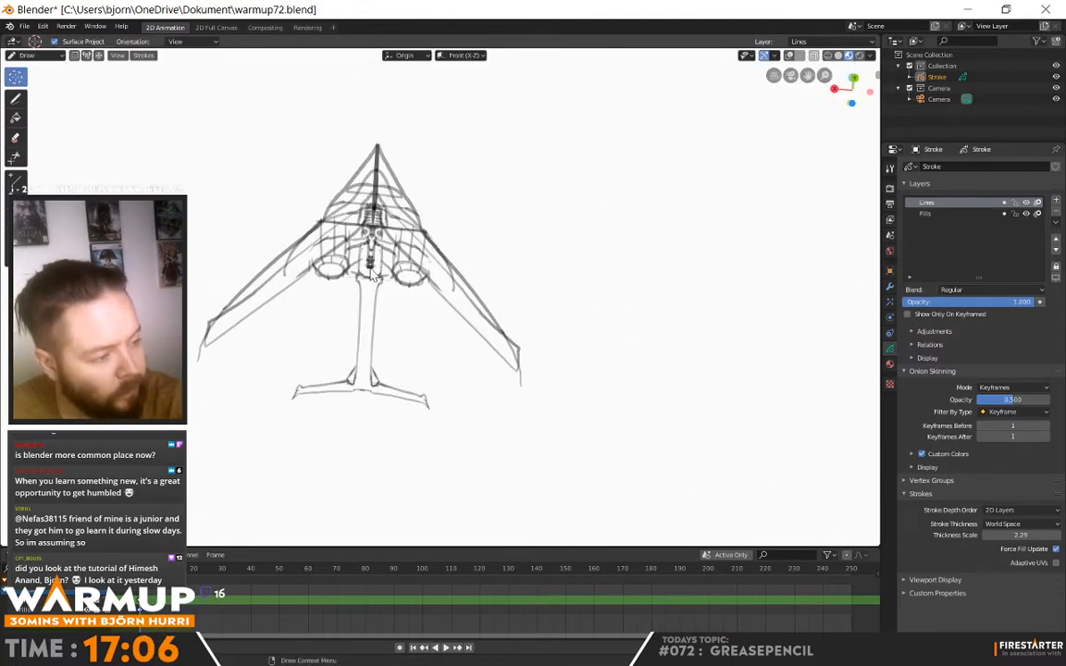
pyautogui.click(33, 55)
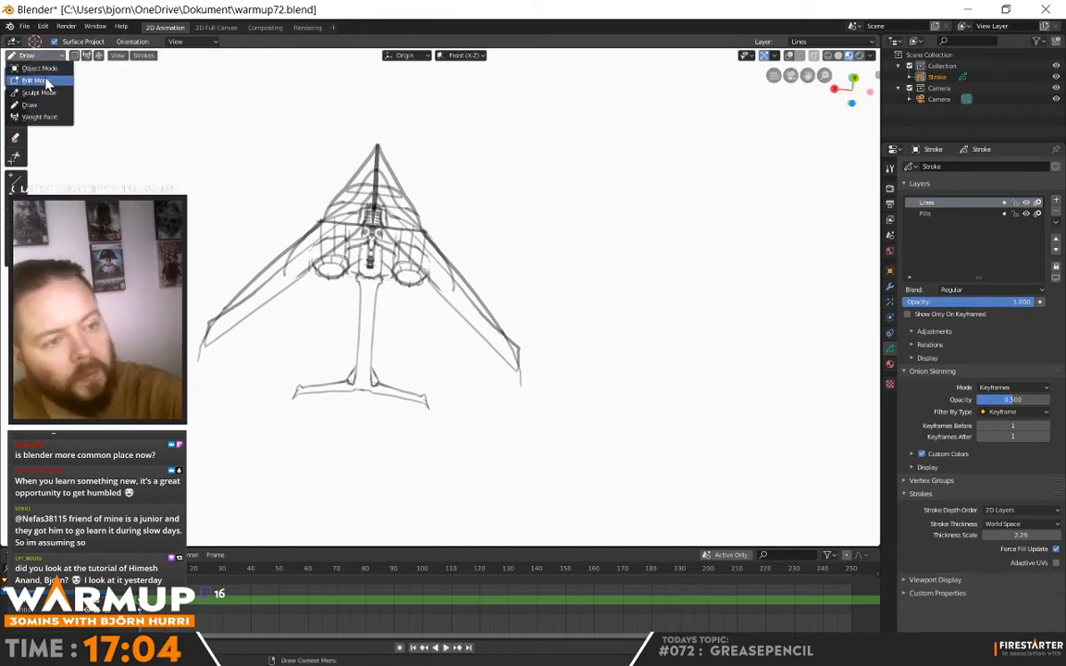
pyautogui.click(41, 72)
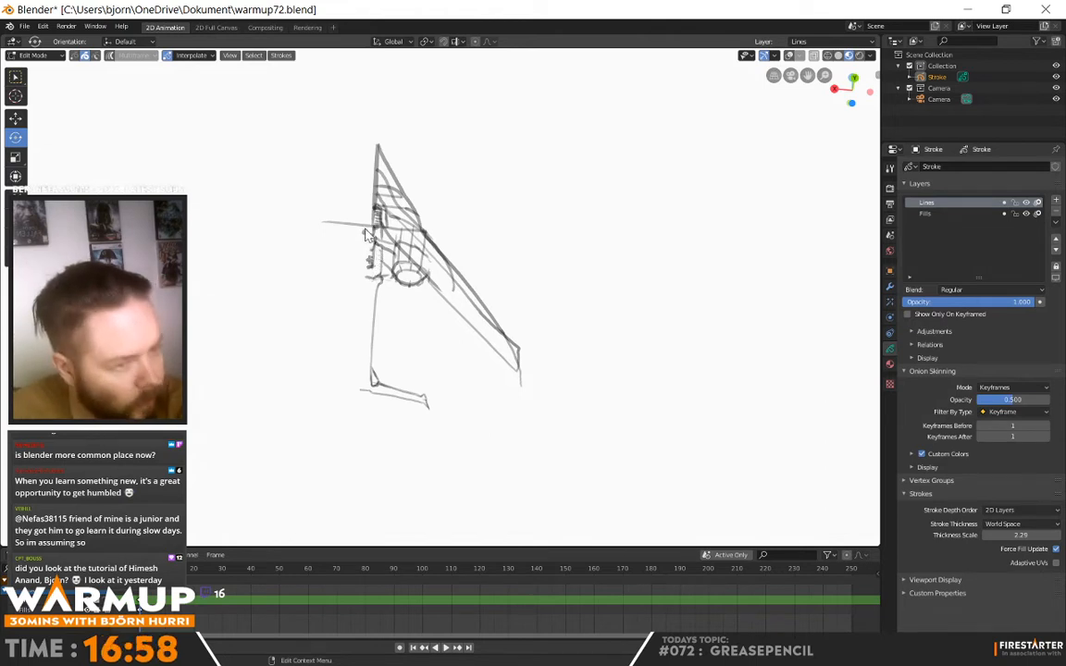
pyautogui.click(17, 78)
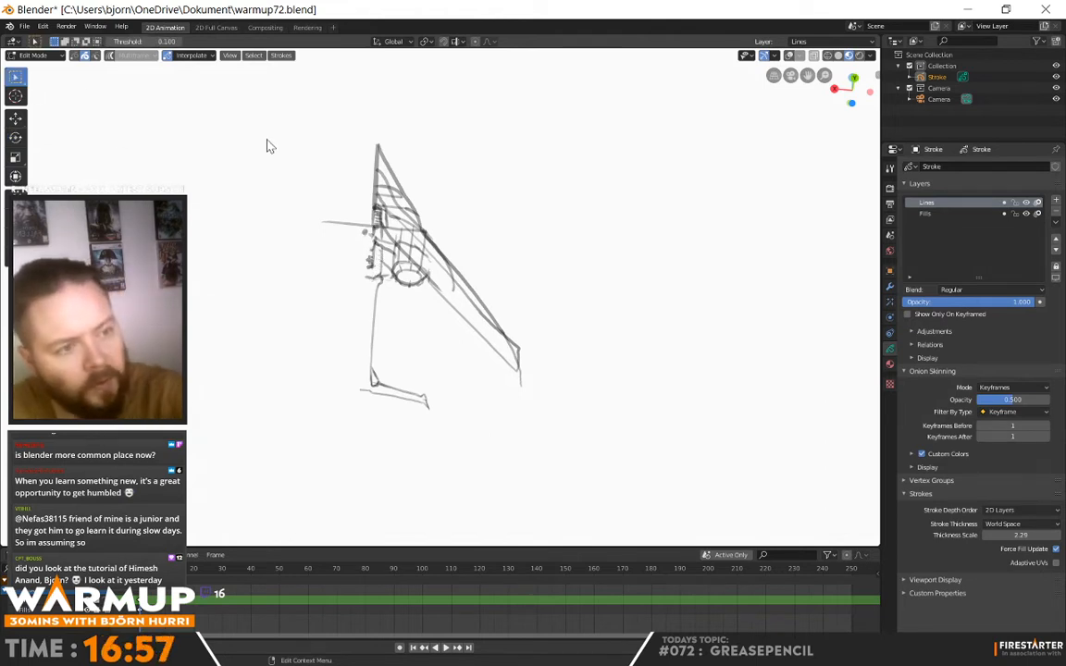
pyautogui.click(371, 255)
pyautogui.moveTo(515, 188)
pyautogui.mouseDown(button='middle')
pyautogui.moveTo(532, 229)
pyautogui.moveTo(471, 237)
pyautogui.moveTo(462, 222)
pyautogui.mouseUp(button='middle')
pyautogui.click(16, 119)
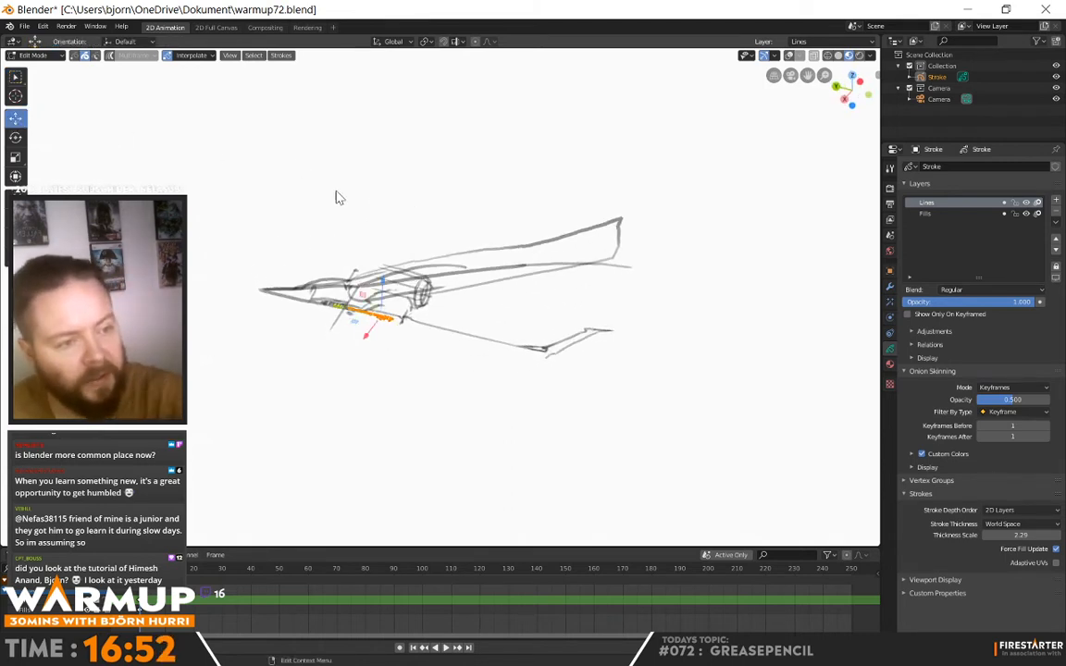
pyautogui.press('w')
pyautogui.click(17, 121)
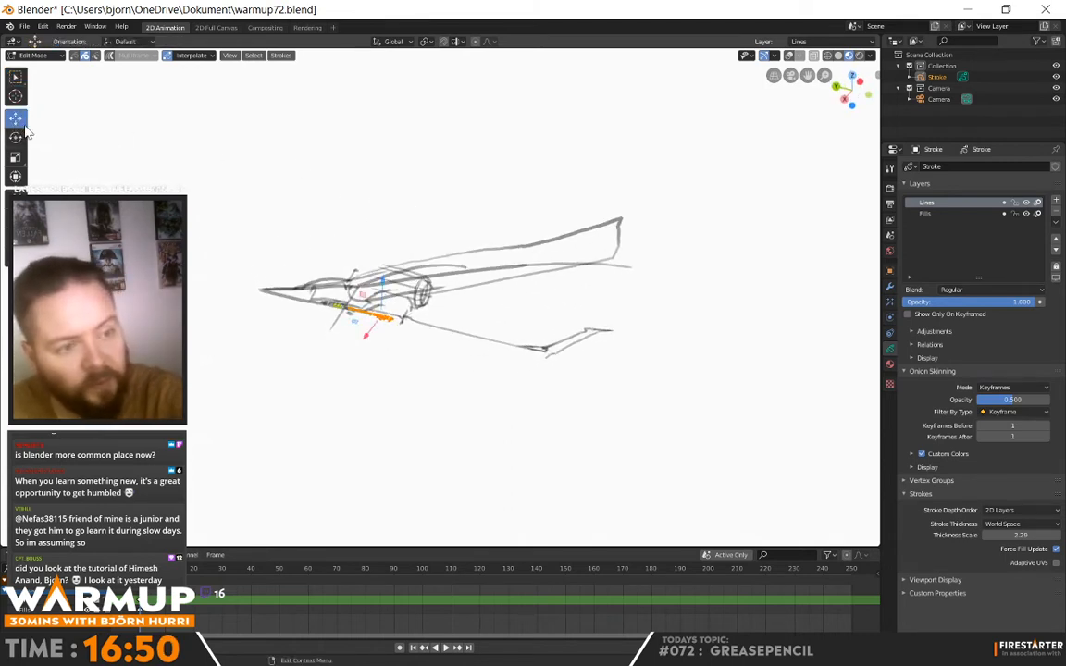
pyautogui.moveTo(388, 277)
pyautogui.mouseDown(button='middle')
pyautogui.moveTo(478, 308)
pyautogui.moveTo(454, 313)
pyautogui.moveTo(478, 304)
pyautogui.mouseUp(button='middle')
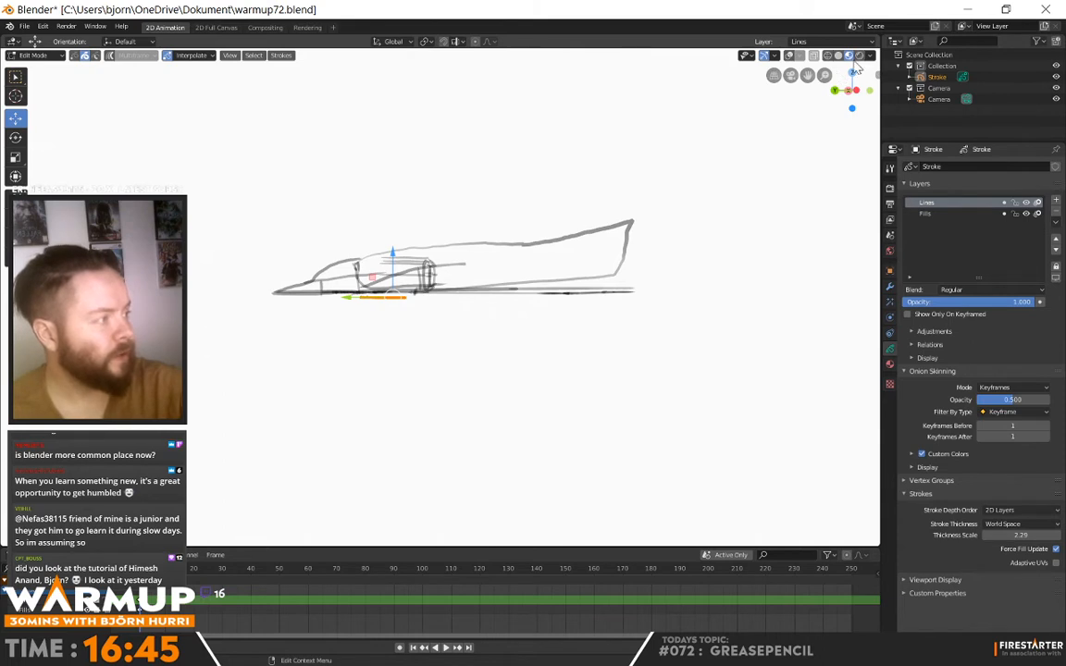
# Step: In Draw mode, sketch a short slanted stroke in the side view connecting the lowered belly details to the hull behind the engine
pyautogui.moveTo(851, 81); pyautogui.dragTo(836, 93)
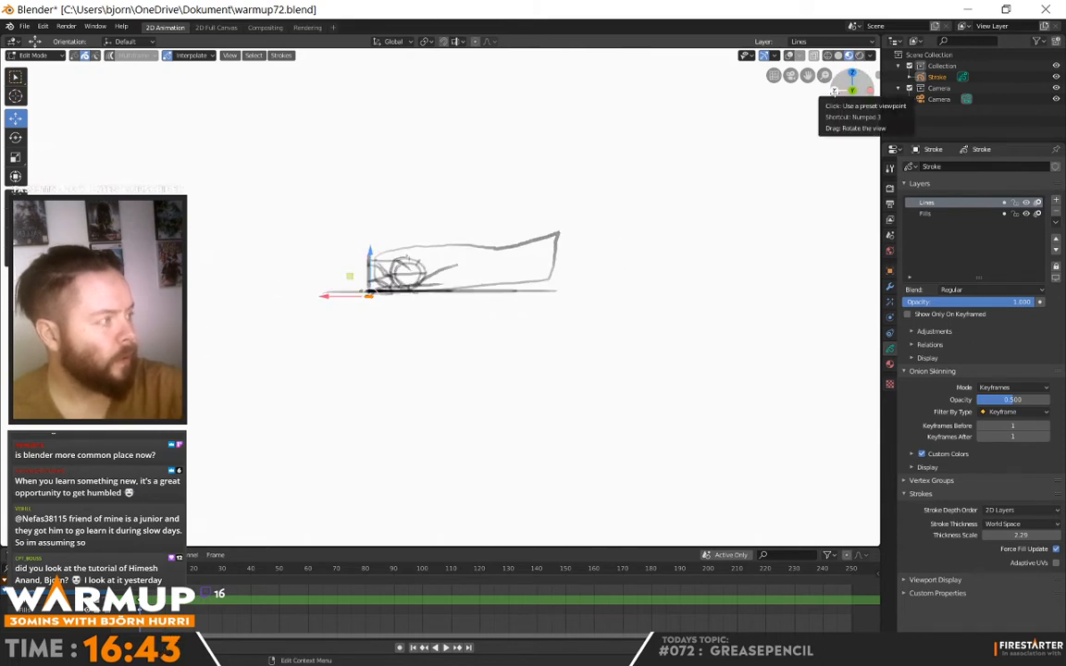
pyautogui.click(870, 91)
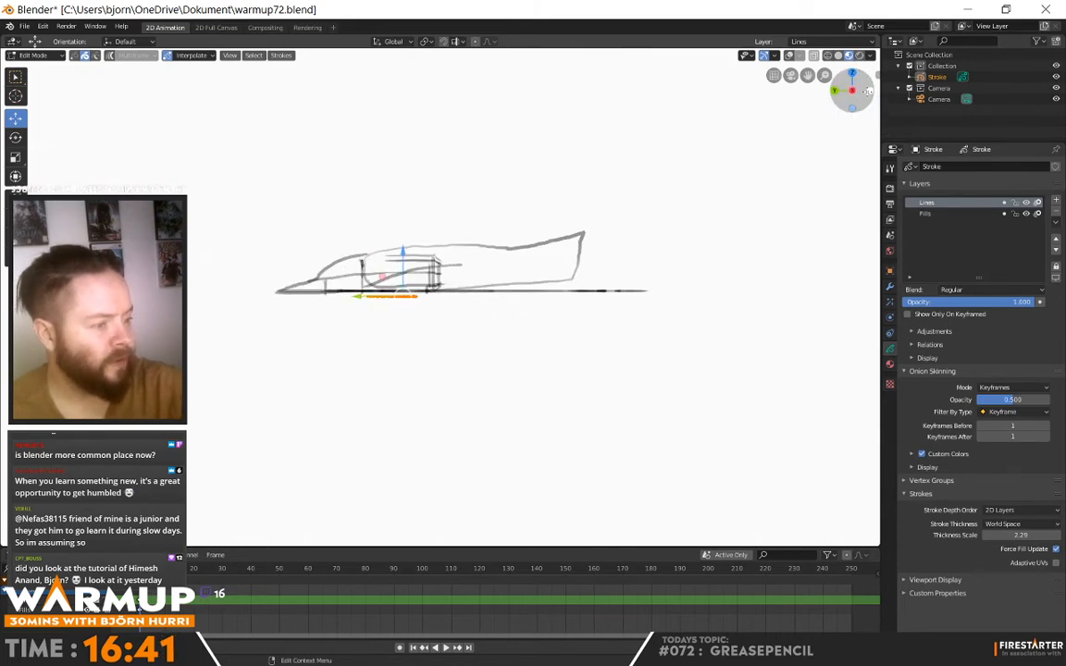
pyautogui.click(35, 56)
pyautogui.click(42, 107)
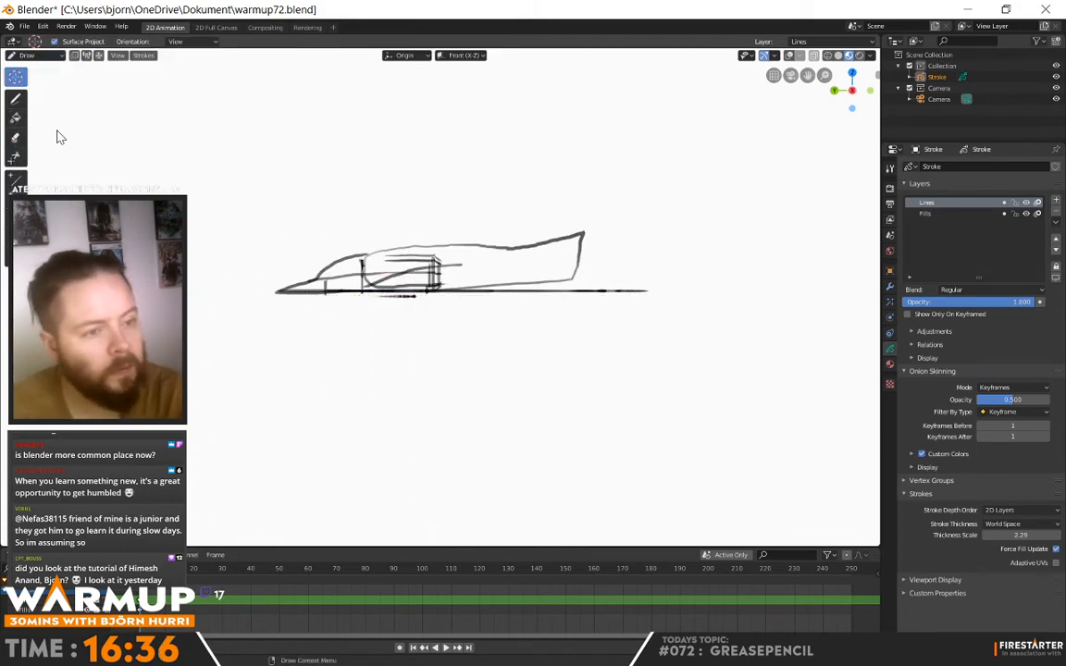
pyautogui.click(16, 99)
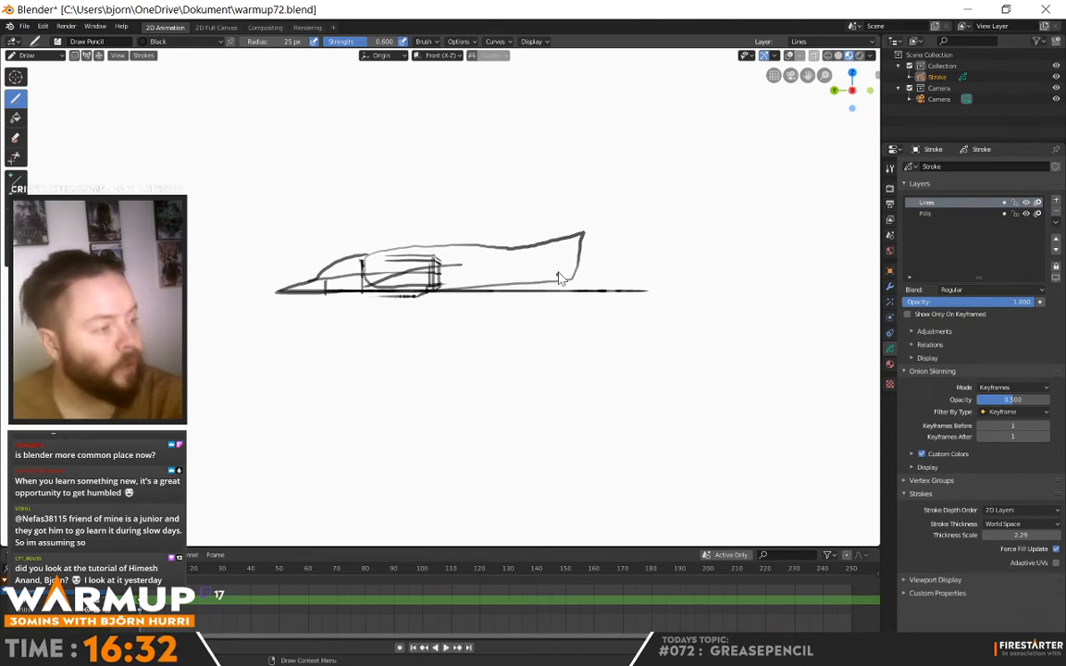
pyautogui.moveTo(249, 115)
pyautogui.mouseDown(button='middle')
pyautogui.moveTo(604, 380)
pyautogui.moveTo(592, 370)
pyautogui.moveTo(654, 368)
pyautogui.moveTo(700, 327)
pyautogui.moveTo(758, 342)
pyautogui.moveTo(795, 376)
pyautogui.moveTo(782, 365)
pyautogui.mouseUp(button='middle')
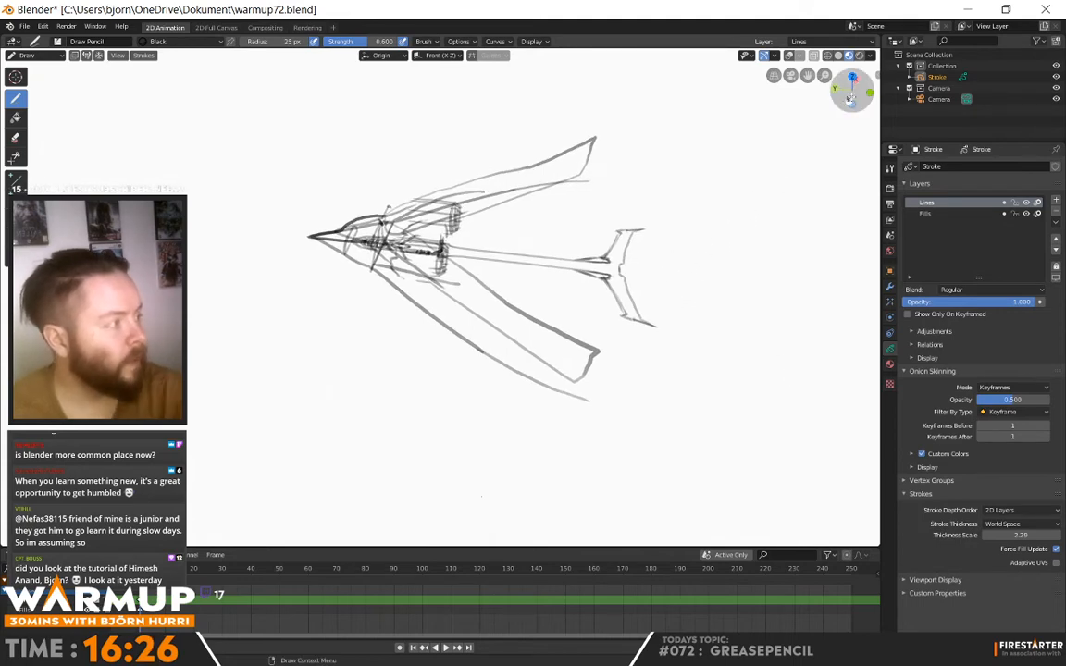
pyautogui.click(851, 78)
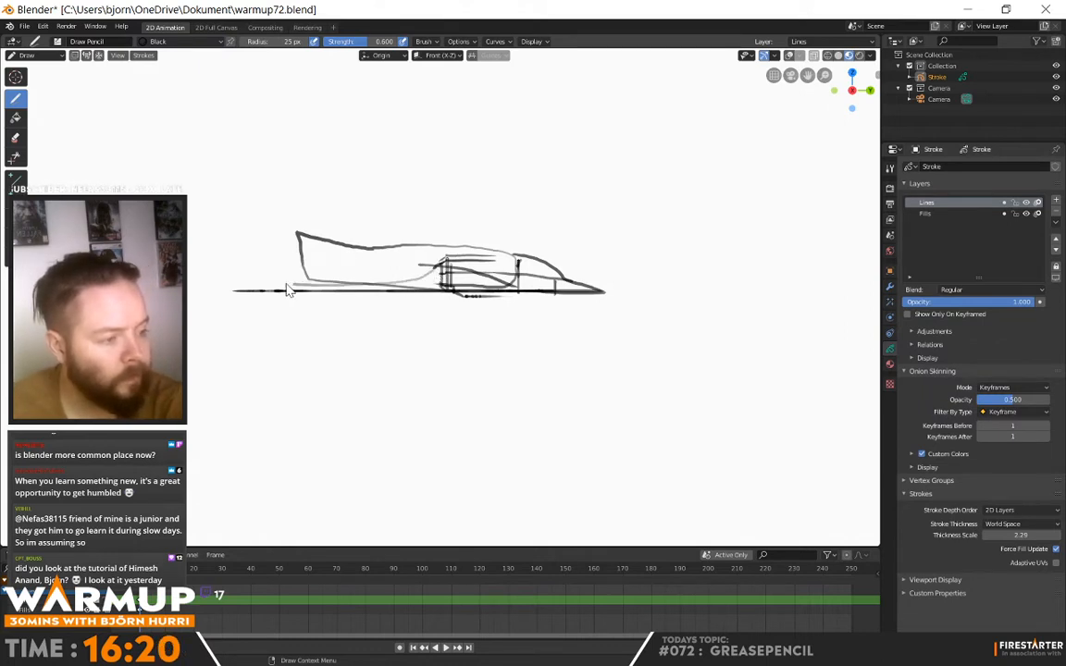
pyautogui.moveTo(518, 236); pyautogui.dragTo(533, 243)
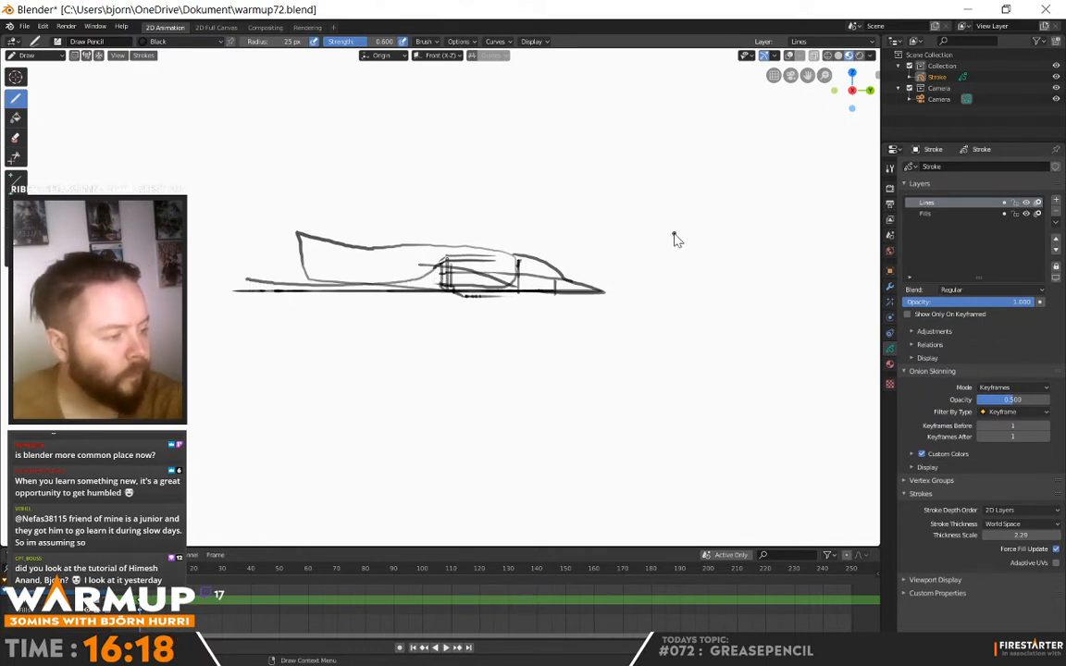
pyautogui.moveTo(578, 296)
pyautogui.mouseDown(button='middle')
pyautogui.moveTo(799, 307)
pyautogui.moveTo(740, 276)
pyautogui.moveTo(678, 297)
pyautogui.moveTo(573, 308)
pyautogui.moveTo(628, 312)
pyautogui.moveTo(524, 271)
pyautogui.mouseUp(button='middle')
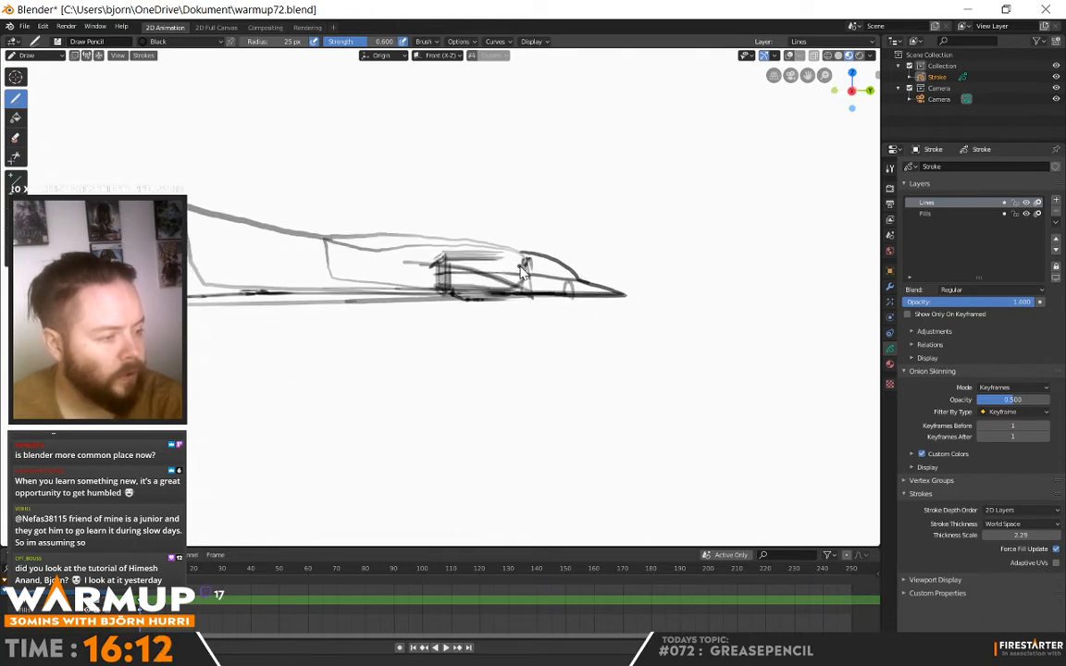
# Step: In the side view, draw a curved profile line rising from behind the engine and running back past the wing tip, undoing the first try
pyautogui.click(870, 90)
pyautogui.click(870, 90)
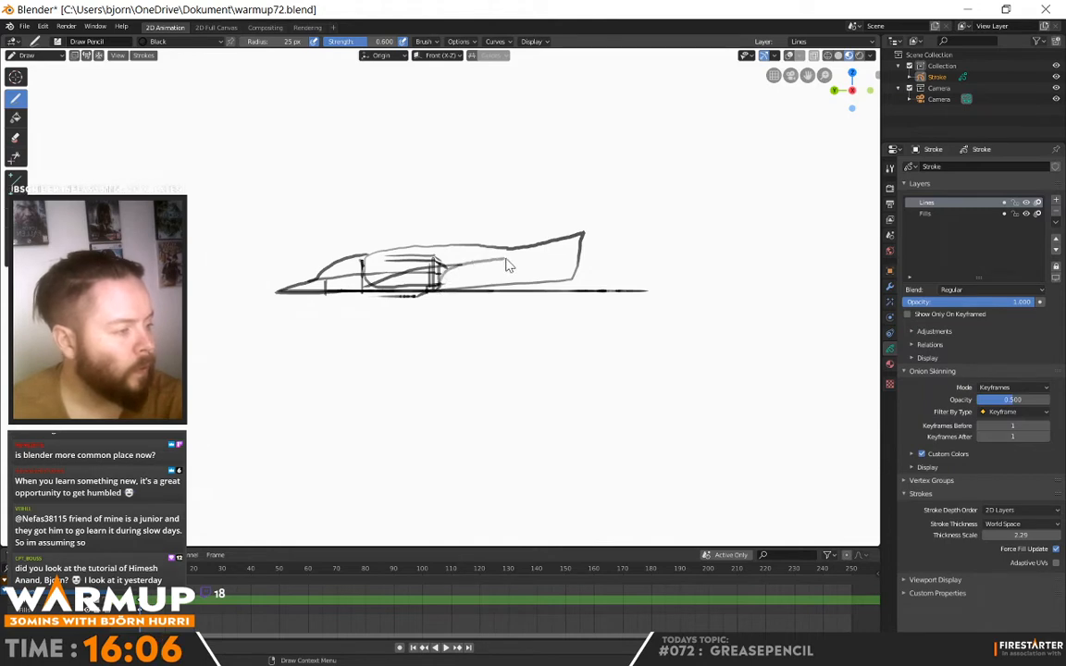
pyautogui.hotkey('ctrl', 'z')
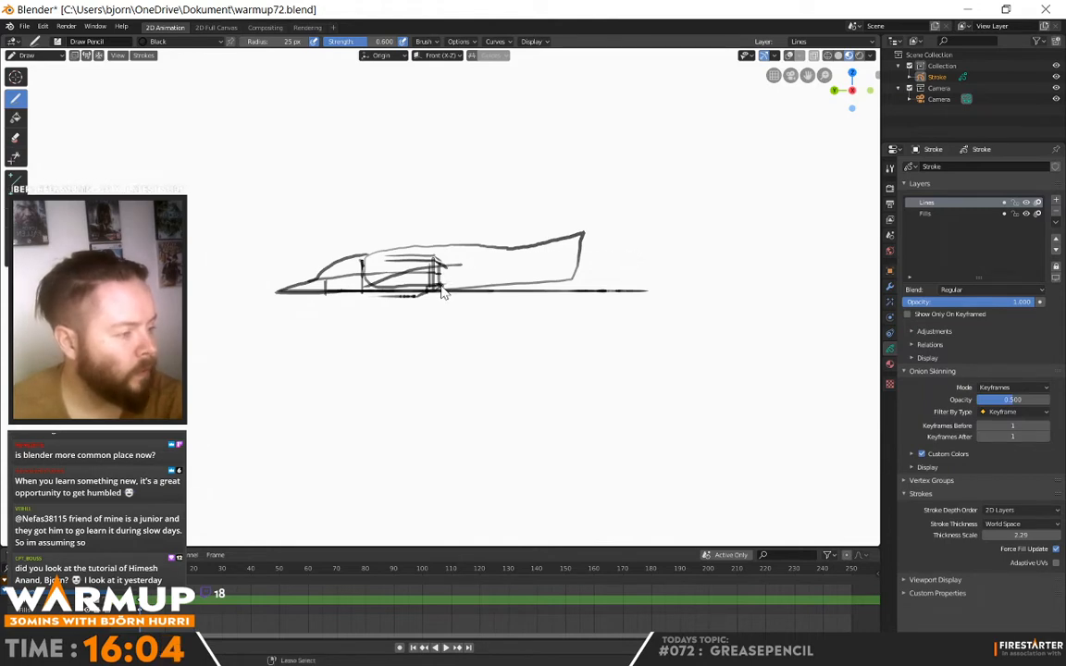
pyautogui.moveTo(578, 258); pyautogui.dragTo(640, 255)
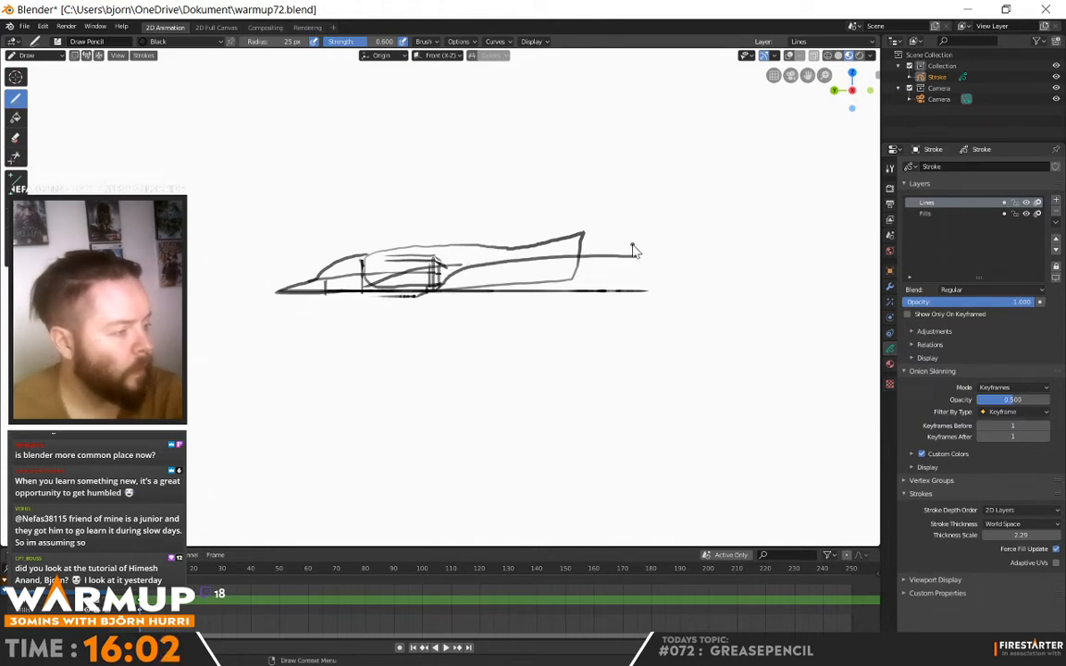
# Step: In Edit Mode, select the tail boom and tailplane strokes and raise them along Z to the curved boom profile line
pyautogui.moveTo(552, 268); pyautogui.dragTo(288, 138, button='middle')
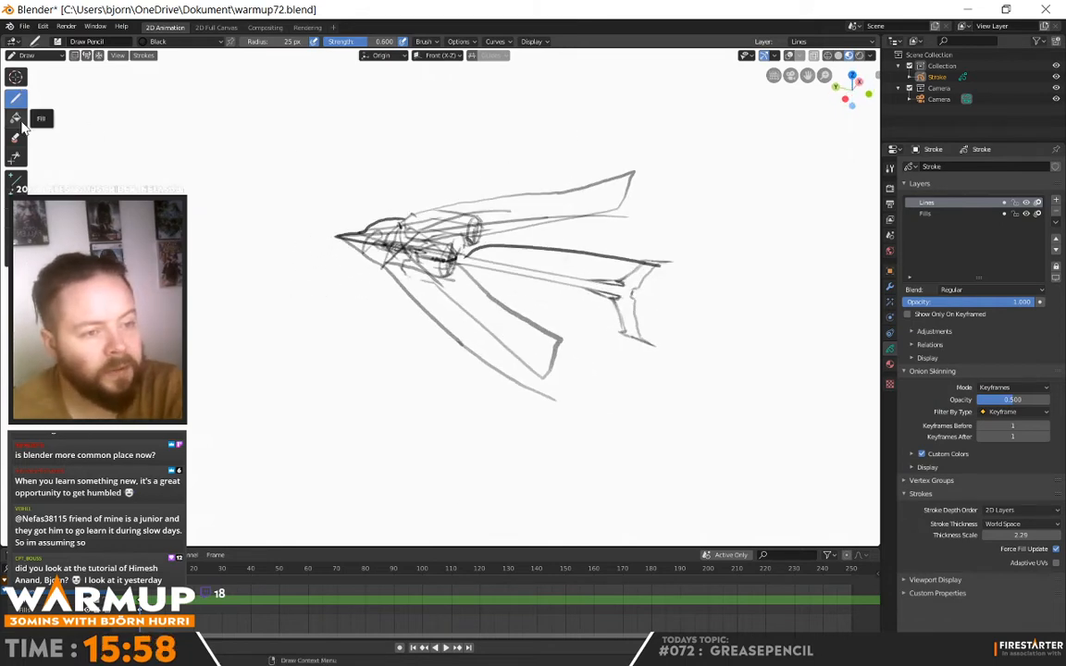
pyautogui.click(35, 56)
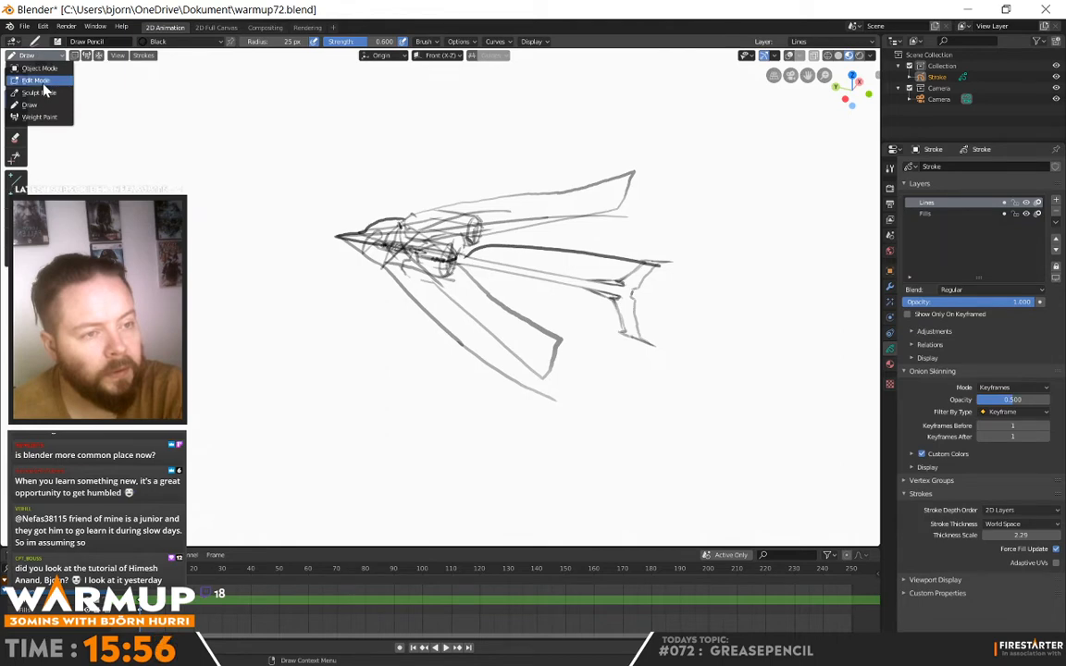
pyautogui.click(37, 80)
pyautogui.click(609, 297)
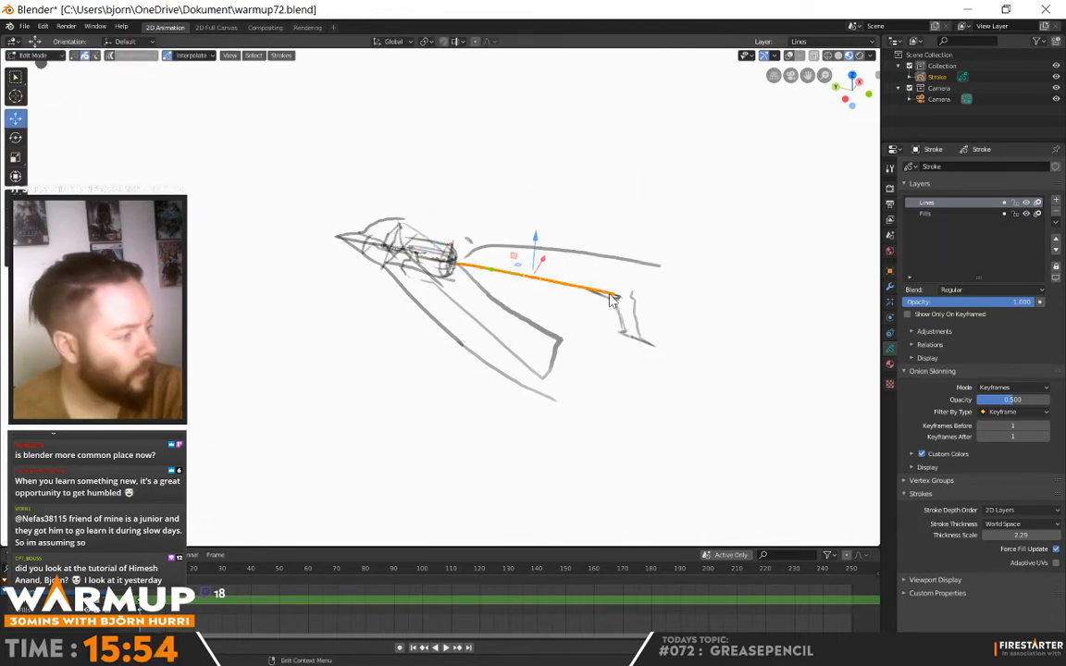
pyautogui.click(16, 80)
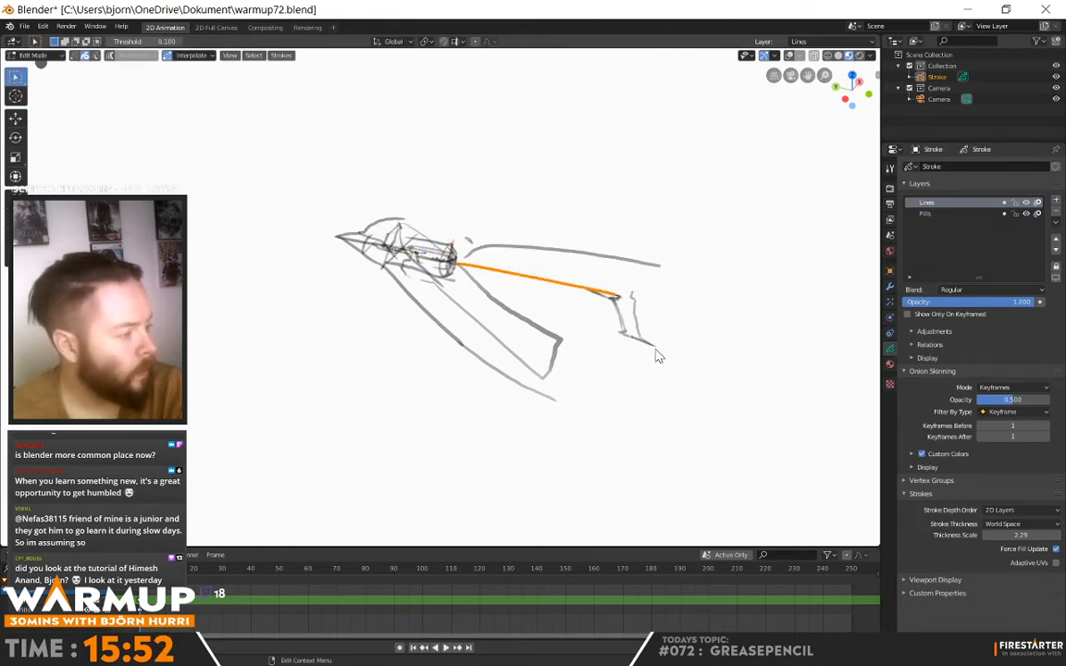
pyautogui.moveTo(602, 297)
pyautogui.mouseDown()
pyautogui.moveTo(592, 290)
pyautogui.moveTo(604, 249)
pyautogui.mouseUp()
pyautogui.click(17, 118)
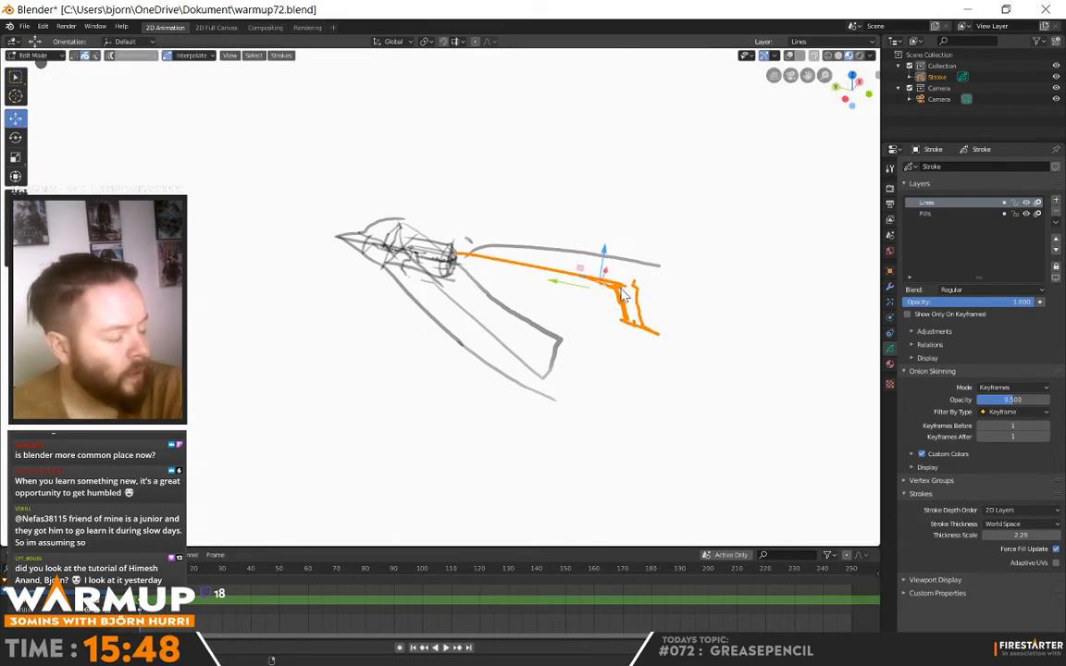
pyautogui.moveTo(623, 295)
pyautogui.mouseDown(button='middle')
pyautogui.moveTo(652, 267)
pyautogui.moveTo(622, 248)
pyautogui.mouseUp(button='middle')
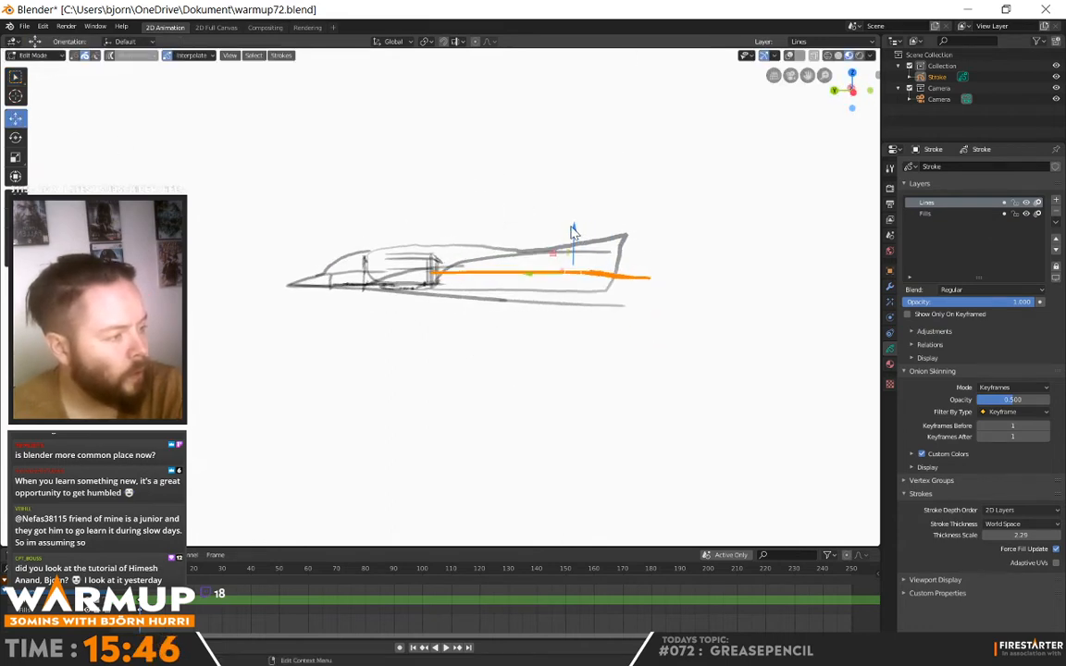
pyautogui.moveTo(573, 231); pyautogui.dragTo(567, 198)
pyautogui.moveTo(566, 198)
pyautogui.mouseDown(button='middle')
pyautogui.moveTo(692, 295)
pyautogui.moveTo(783, 286)
pyautogui.moveTo(742, 295)
pyautogui.mouseUp(button='middle')
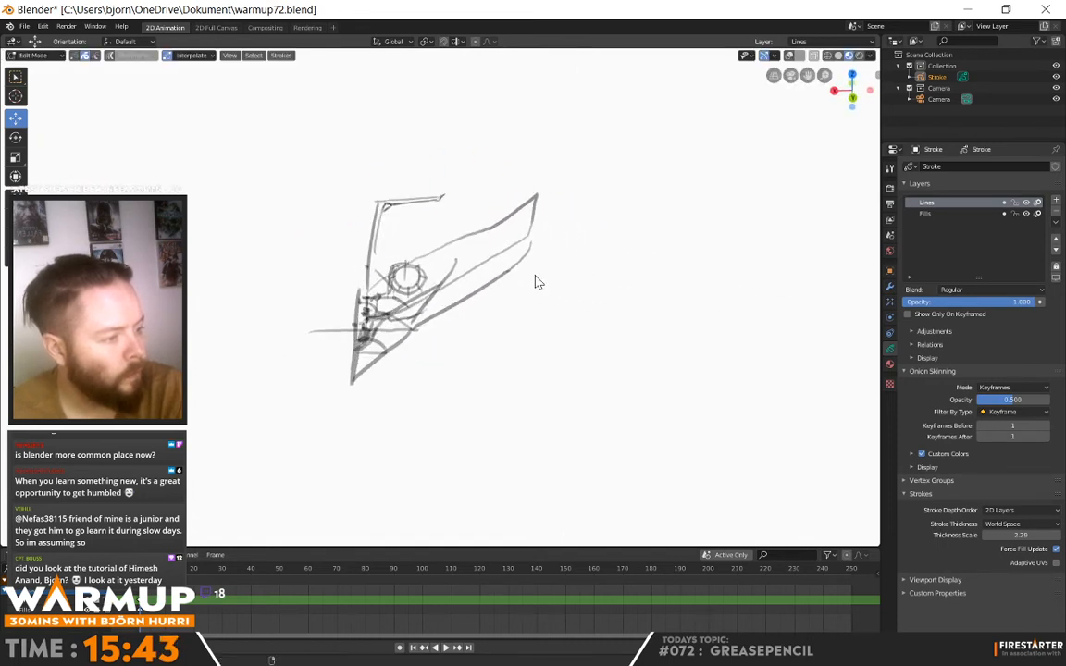
pyautogui.moveTo(538, 282)
pyautogui.mouseDown(button='middle')
pyautogui.moveTo(590, 279)
pyautogui.moveTo(597, 331)
pyautogui.moveTo(637, 262)
pyautogui.moveTo(772, 276)
pyautogui.moveTo(792, 250)
pyautogui.moveTo(783, 212)
pyautogui.mouseUp(button='middle')
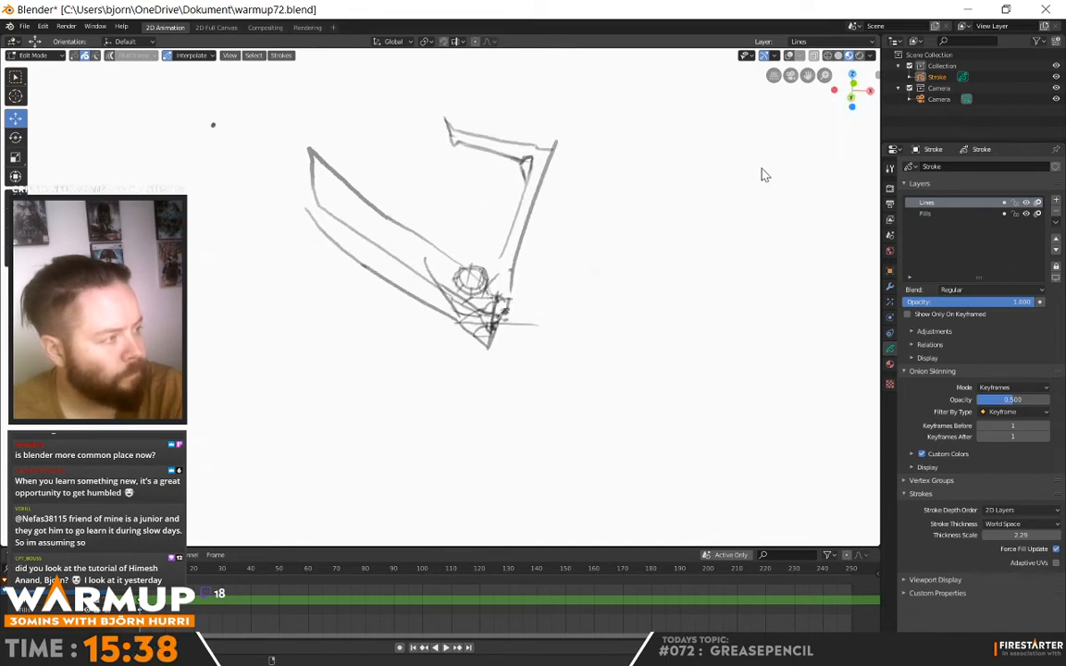
pyautogui.click(869, 89)
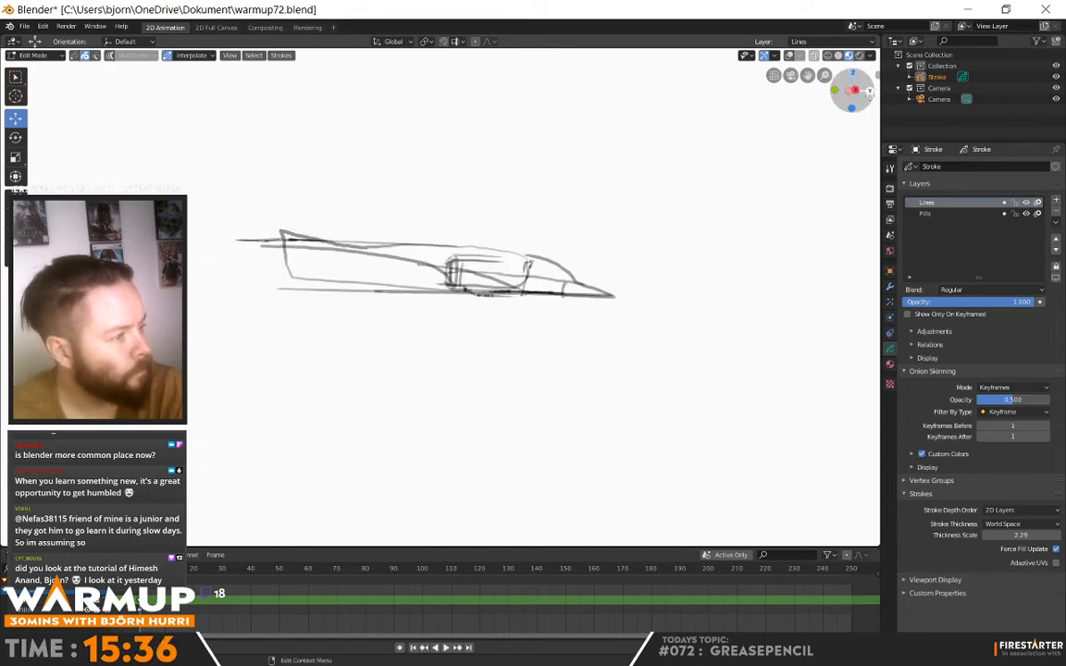
# Step: In the front view, draw a straight horizontal stroke in Draw mode from the centre line outward along the tailplane
pyautogui.click(867, 83)
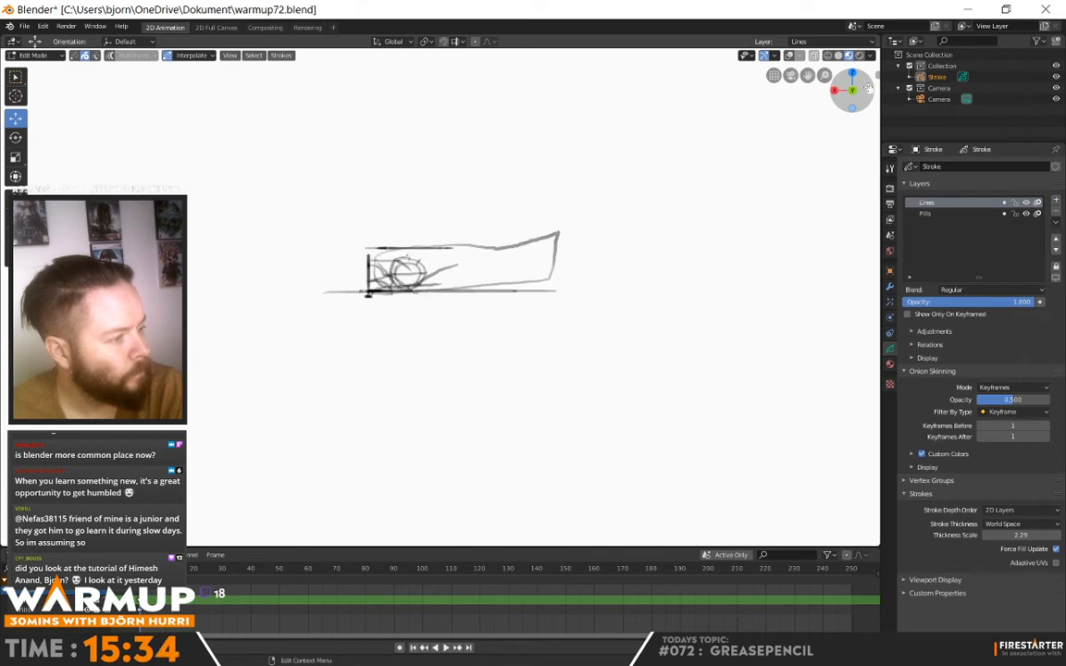
pyautogui.click(33, 56)
pyautogui.click(33, 106)
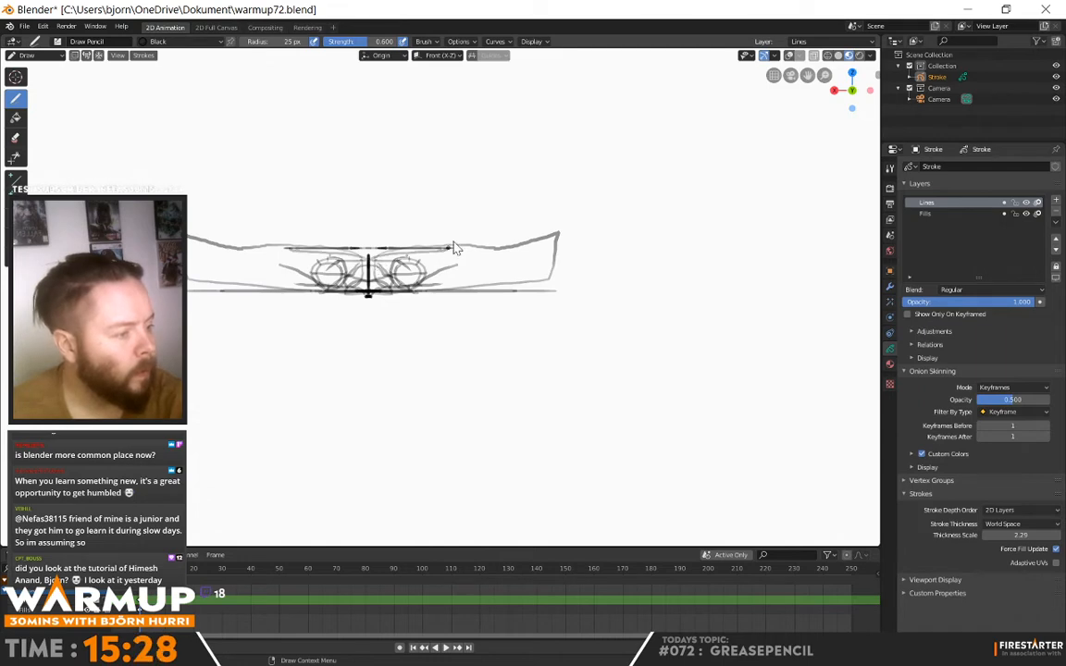
# Step: In Edit Mode, move the new horizontal cross stroke back along Y from the hull onto the tailplane
pyautogui.moveTo(569, 222)
pyautogui.mouseDown(button='middle')
pyautogui.moveTo(557, 214)
pyautogui.moveTo(544, 284)
pyautogui.mouseUp(button='middle')
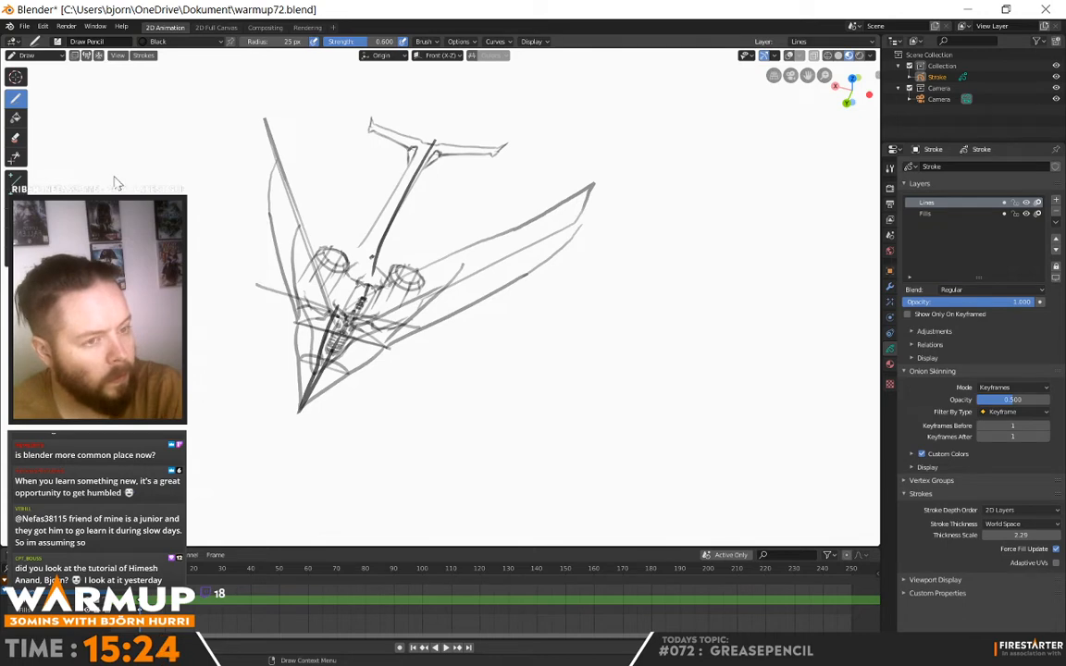
pyautogui.click(27, 57)
pyautogui.click(37, 74)
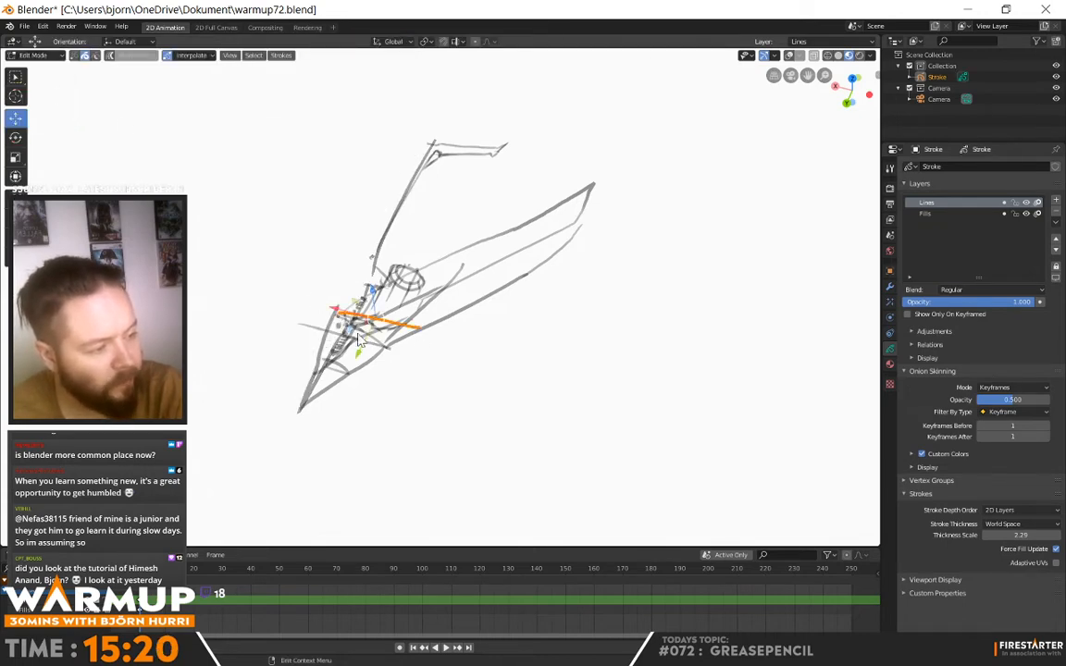
pyautogui.moveTo(359, 358)
pyautogui.mouseDown()
pyautogui.moveTo(399, 199)
pyautogui.moveTo(433, 169)
pyautogui.mouseUp()
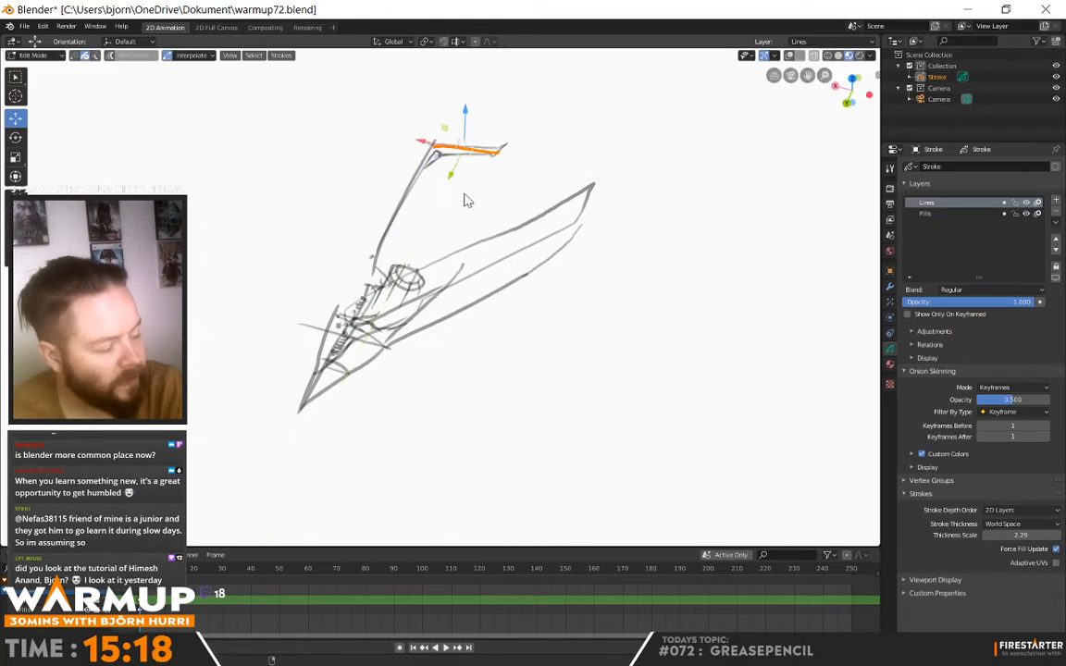
pyautogui.moveTo(466, 200)
pyautogui.mouseDown(button='middle')
pyautogui.moveTo(500, 178)
pyautogui.moveTo(338, 165)
pyautogui.moveTo(326, 172)
pyautogui.moveTo(352, 231)
pyautogui.mouseUp(button='middle')
pyautogui.click(36, 55)
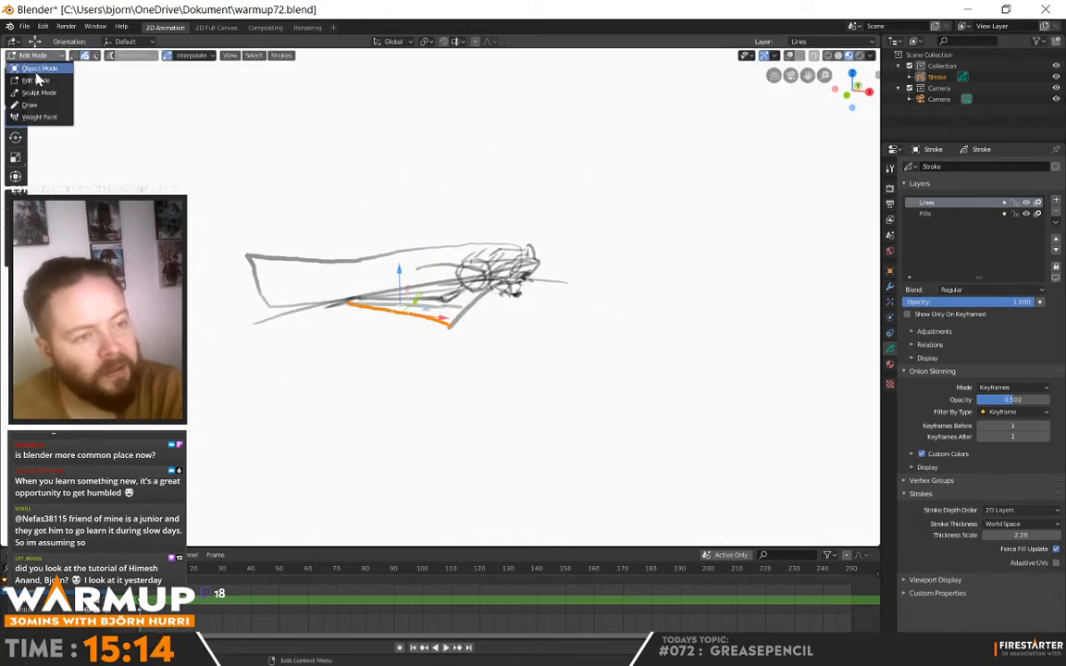
pyautogui.click(40, 105)
pyautogui.moveTo(321, 196)
pyautogui.mouseDown(button='middle')
pyautogui.moveTo(436, 113)
pyautogui.moveTo(552, 208)
pyautogui.moveTo(602, 314)
pyautogui.moveTo(557, 419)
pyautogui.moveTo(655, 361)
pyautogui.moveTo(740, 366)
pyautogui.moveTo(784, 400)
pyautogui.moveTo(661, 404)
pyautogui.moveTo(532, 382)
pyautogui.mouseUp(button='middle')
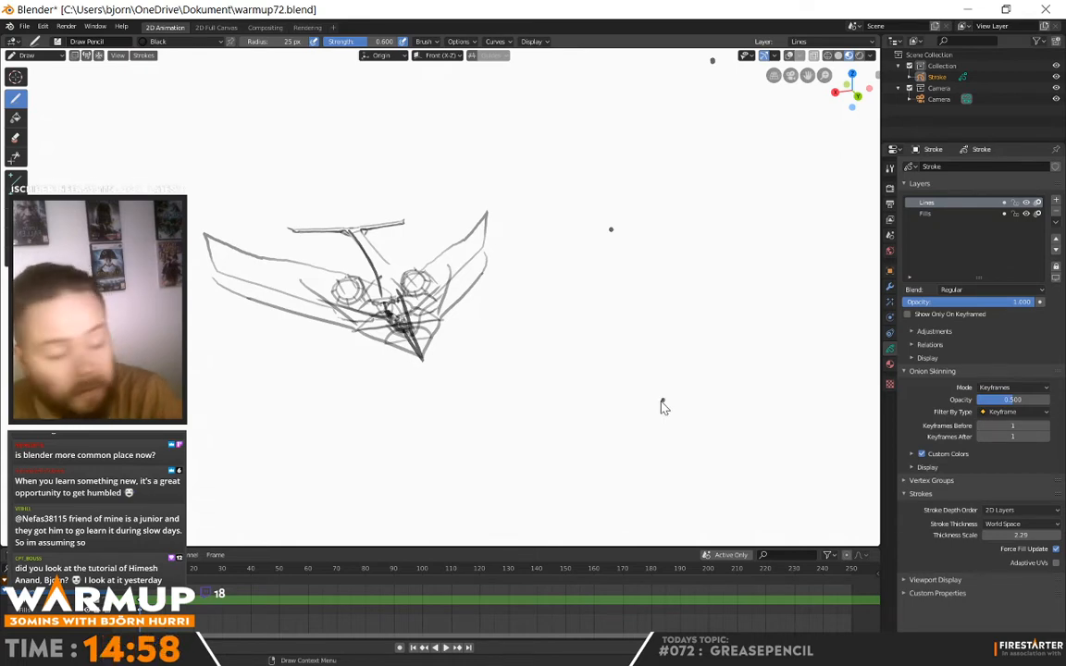
pyautogui.moveTo(415, 411)
pyautogui.mouseDown(button='middle')
pyautogui.moveTo(504, 374)
pyautogui.moveTo(603, 404)
pyautogui.moveTo(657, 452)
pyautogui.moveTo(573, 498)
pyautogui.moveTo(462, 486)
pyautogui.moveTo(331, 423)
pyautogui.moveTo(442, 374)
pyautogui.moveTo(317, 425)
pyautogui.moveTo(269, 490)
pyautogui.moveTo(345, 409)
pyautogui.moveTo(434, 347)
pyautogui.moveTo(390, 329)
pyautogui.moveTo(342, 376)
pyautogui.moveTo(562, 421)
pyautogui.moveTo(609, 397)
pyautogui.moveTo(595, 374)
pyautogui.moveTo(492, 353)
pyautogui.moveTo(403, 362)
pyautogui.moveTo(409, 380)
pyautogui.moveTo(479, 423)
pyautogui.moveTo(442, 343)
pyautogui.moveTo(508, 450)
pyautogui.moveTo(441, 371)
pyautogui.moveTo(317, 369)
pyautogui.moveTo(276, 419)
pyautogui.moveTo(397, 397)
pyautogui.moveTo(446, 372)
pyautogui.mouseUp(button='middle')
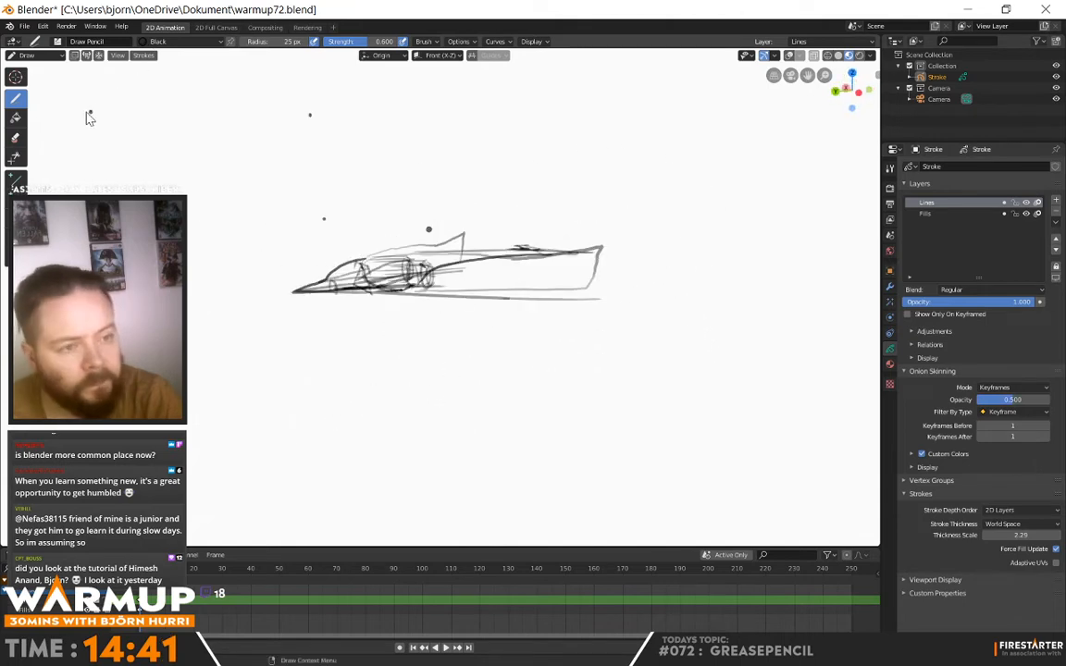
# Step: Select the wing's leading-edge stroke in Edit Mode, and in Sculpt Mode grab its outer end up to the raised wing tip
pyautogui.click(28, 54)
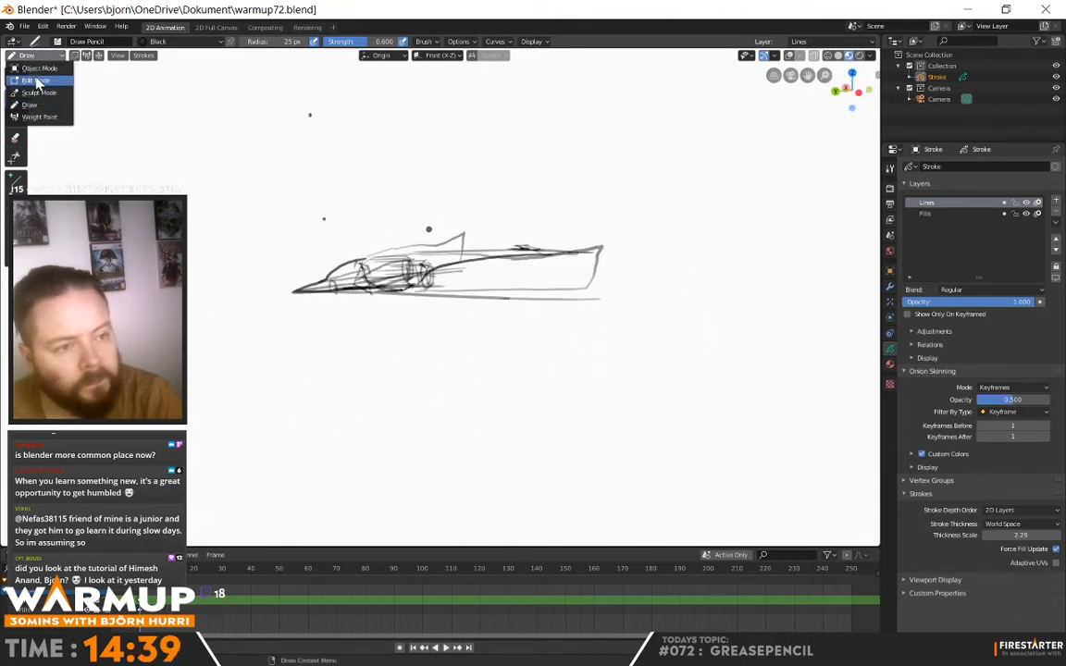
pyautogui.click(28, 63)
pyautogui.moveTo(499, 306)
pyautogui.mouseDown(button='middle')
pyautogui.moveTo(559, 302)
pyautogui.moveTo(579, 324)
pyautogui.mouseUp(button='middle')
pyautogui.click(34, 56)
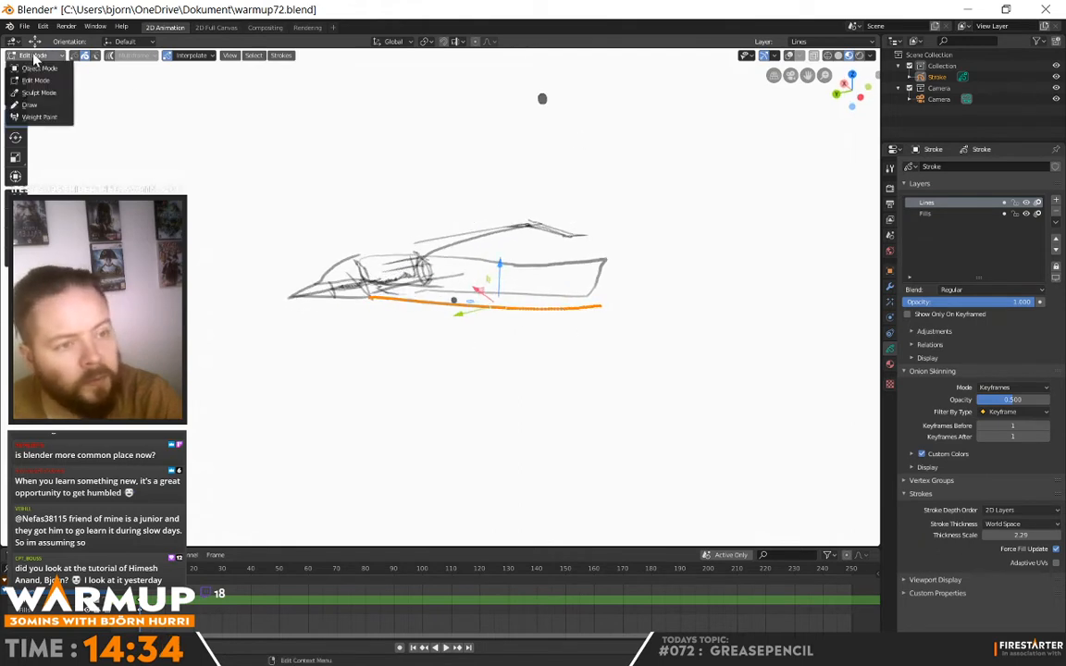
pyautogui.click(37, 92)
pyautogui.moveTo(588, 304)
pyautogui.mouseDown()
pyautogui.moveTo(582, 246)
pyautogui.moveTo(596, 230)
pyautogui.mouseUp()
pyautogui.moveTo(534, 292)
pyautogui.mouseDown()
pyautogui.moveTo(518, 254)
pyautogui.moveTo(569, 289)
pyautogui.moveTo(545, 291)
pyautogui.moveTo(533, 271)
pyautogui.moveTo(578, 296)
pyautogui.moveTo(578, 245)
pyautogui.moveTo(607, 284)
pyautogui.moveTo(612, 258)
pyautogui.mouseUp()
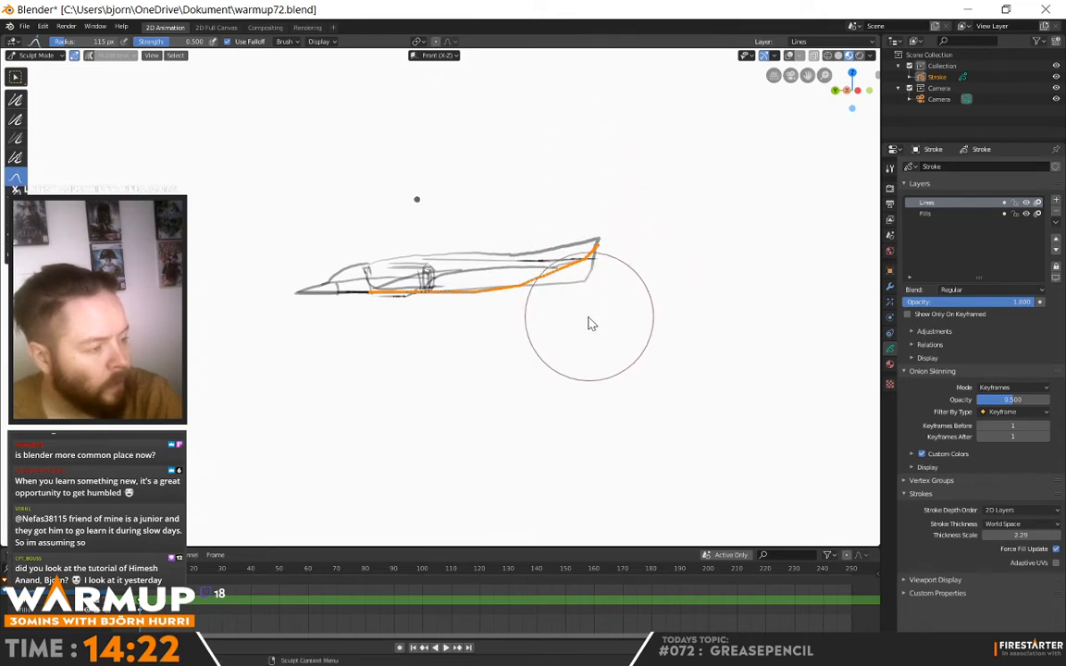
# Step: In the side view, nudge the middle of the leading-edge stroke upward with the Grab brush to even out its curve
pyautogui.moveTo(540, 294)
pyautogui.mouseDown()
pyautogui.moveTo(539, 284)
pyautogui.moveTo(507, 308)
pyautogui.moveTo(464, 303)
pyautogui.mouseUp()
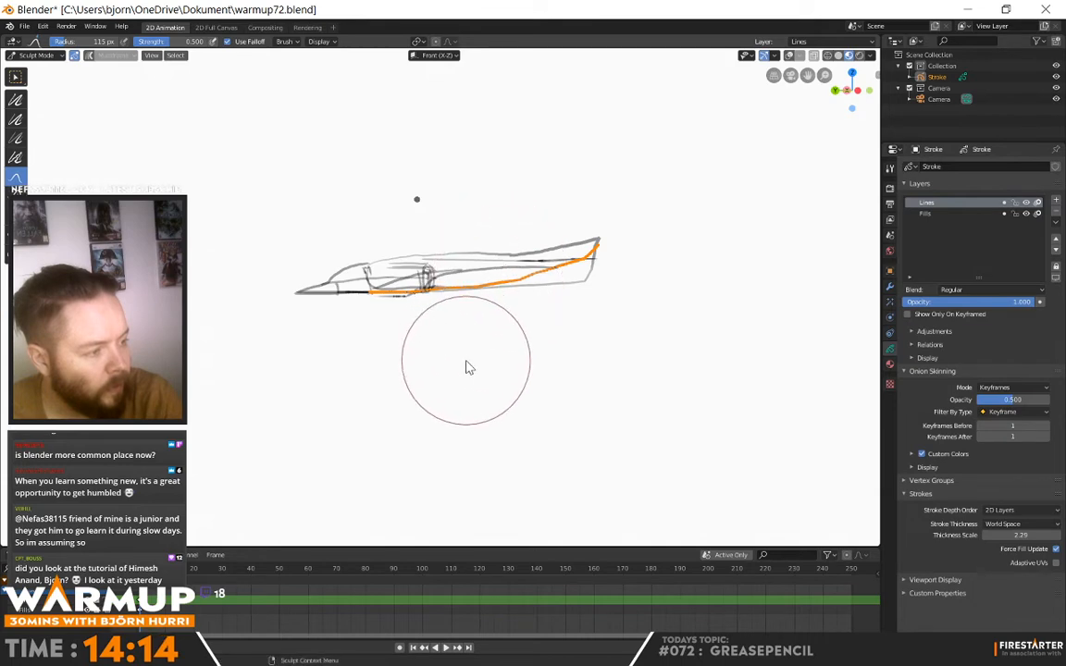
pyautogui.moveTo(474, 333)
pyautogui.mouseDown()
pyautogui.moveTo(483, 313)
pyautogui.moveTo(523, 325)
pyautogui.mouseUp()
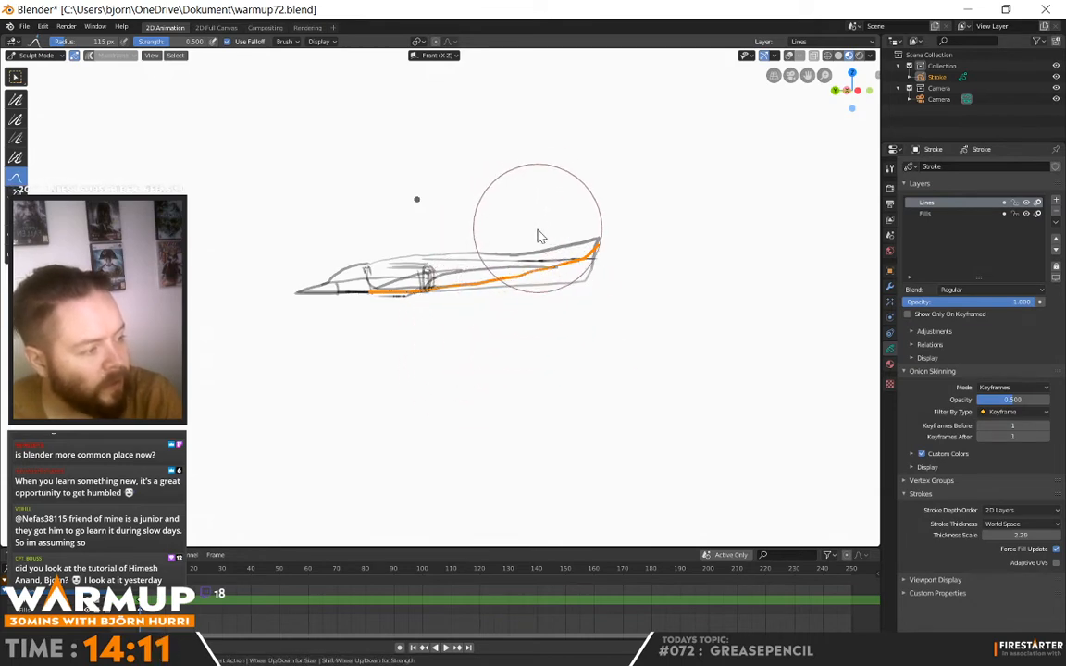
pyautogui.moveTo(500, 238)
pyautogui.mouseDown(button='middle')
pyautogui.moveTo(597, 316)
pyautogui.moveTo(537, 297)
pyautogui.moveTo(545, 305)
pyautogui.moveTo(602, 291)
pyautogui.moveTo(559, 305)
pyautogui.moveTo(704, 371)
pyautogui.moveTo(495, 321)
pyautogui.moveTo(630, 359)
pyautogui.moveTo(573, 363)
pyautogui.moveTo(597, 410)
pyautogui.mouseUp(button='middle')
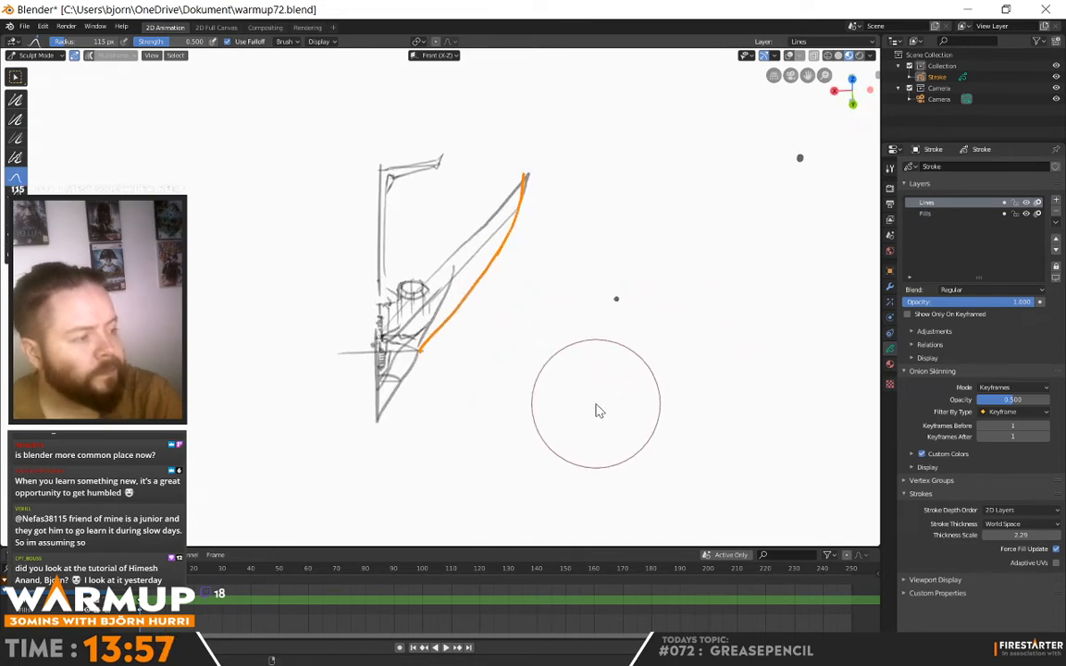
# Step: Return to Draw mode and examine the mirrored aircraft and its reshaped wing edges from the front and from behind
pyautogui.click(33, 55)
pyautogui.click(46, 96)
pyautogui.moveTo(181, 179)
pyautogui.mouseDown(button='middle')
pyautogui.moveTo(537, 326)
pyautogui.moveTo(366, 297)
pyautogui.moveTo(307, 306)
pyautogui.moveTo(254, 357)
pyautogui.moveTo(257, 442)
pyautogui.moveTo(501, 409)
pyautogui.moveTo(546, 370)
pyautogui.mouseUp(button='middle')
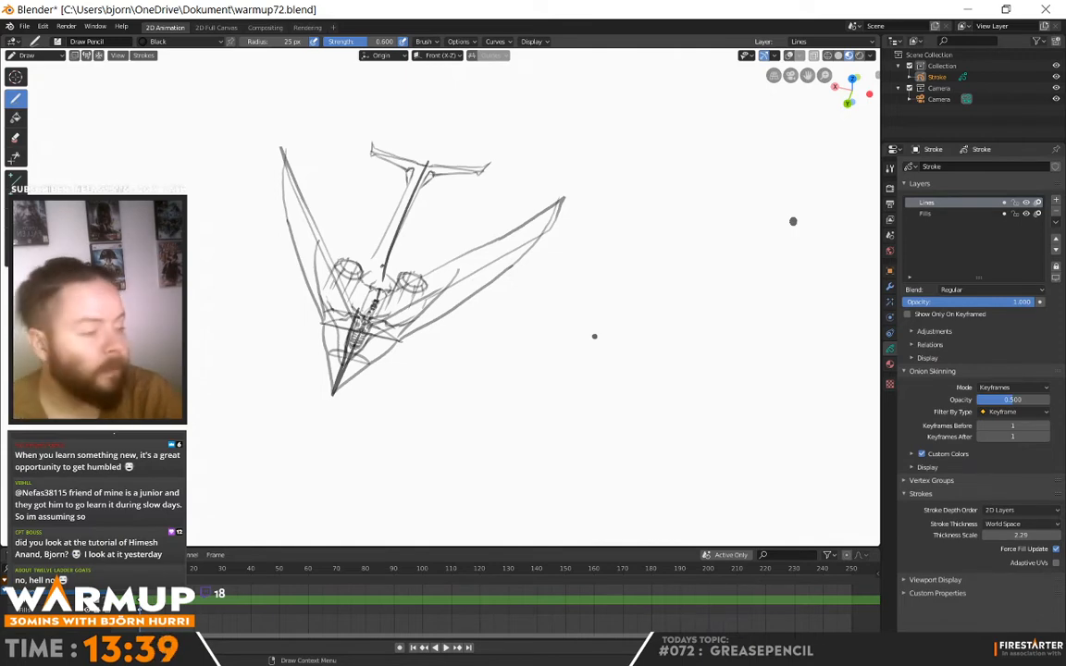
pyautogui.moveTo(417, 398)
pyautogui.mouseDown(button='middle')
pyautogui.moveTo(519, 307)
pyautogui.moveTo(590, 274)
pyautogui.moveTo(647, 353)
pyautogui.moveTo(690, 371)
pyautogui.moveTo(662, 197)
pyautogui.mouseUp(button='middle')
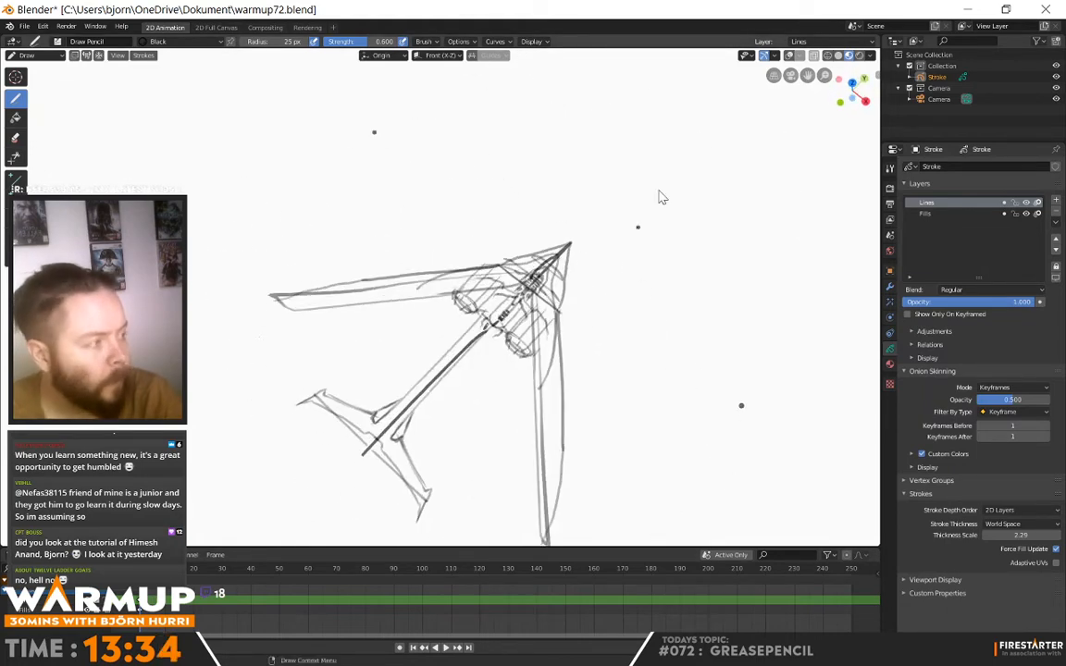
# Step: In Edit Mode, select the curved body stroke beside the engine and the short stroke behind it, and try to raise them along Z
pyautogui.click(862, 78)
pyautogui.click(864, 78)
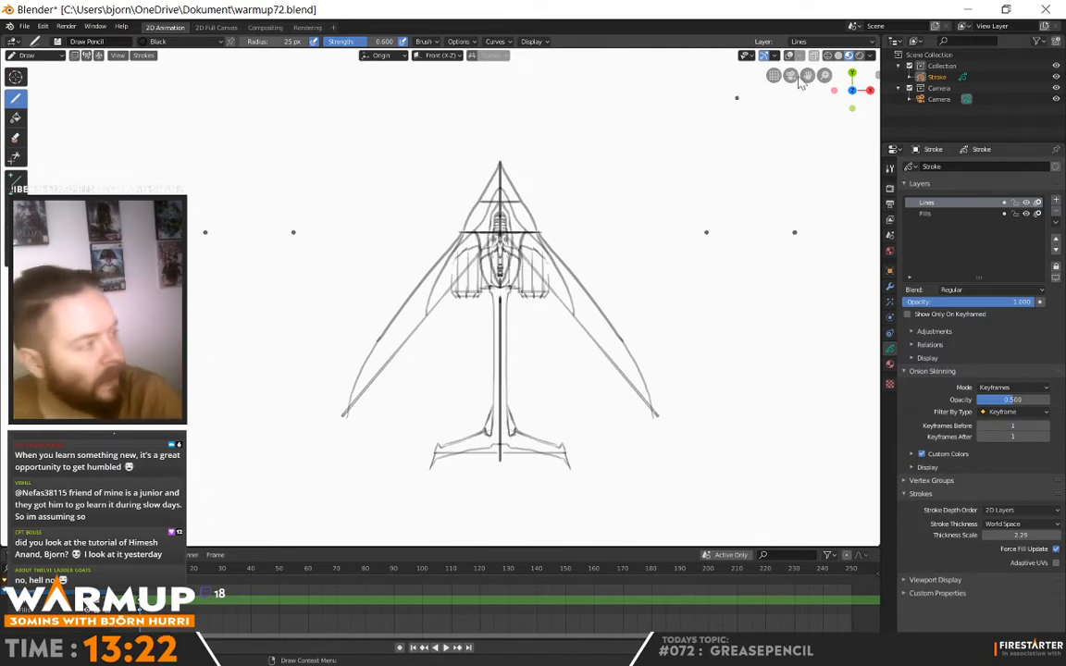
pyautogui.moveTo(856, 74)
pyautogui.mouseDown()
pyautogui.moveTo(849, 92)
pyautogui.moveTo(528, 299)
pyautogui.moveTo(583, 271)
pyautogui.moveTo(575, 380)
pyautogui.moveTo(592, 374)
pyautogui.moveTo(590, 353)
pyautogui.mouseUp()
pyautogui.click(27, 55)
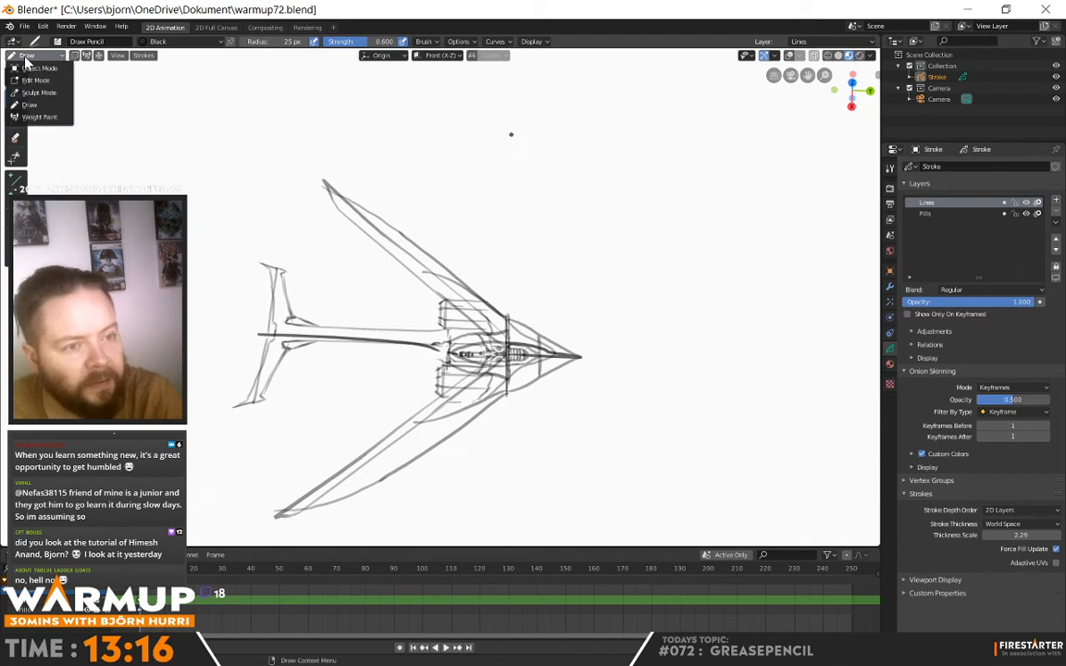
pyautogui.click(33, 80)
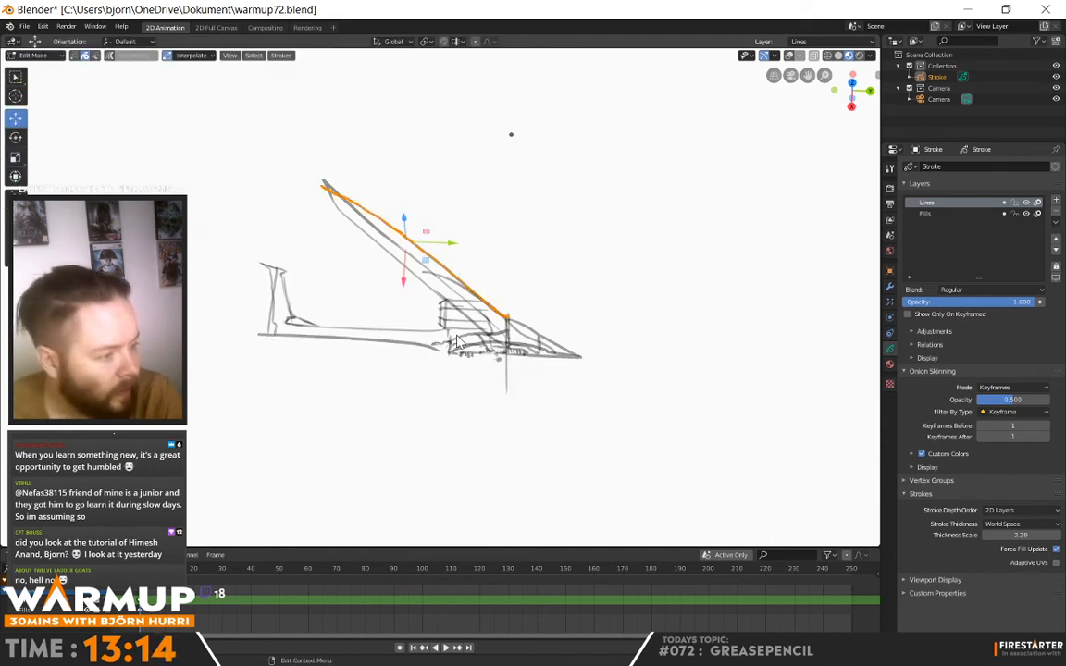
pyautogui.click(502, 339)
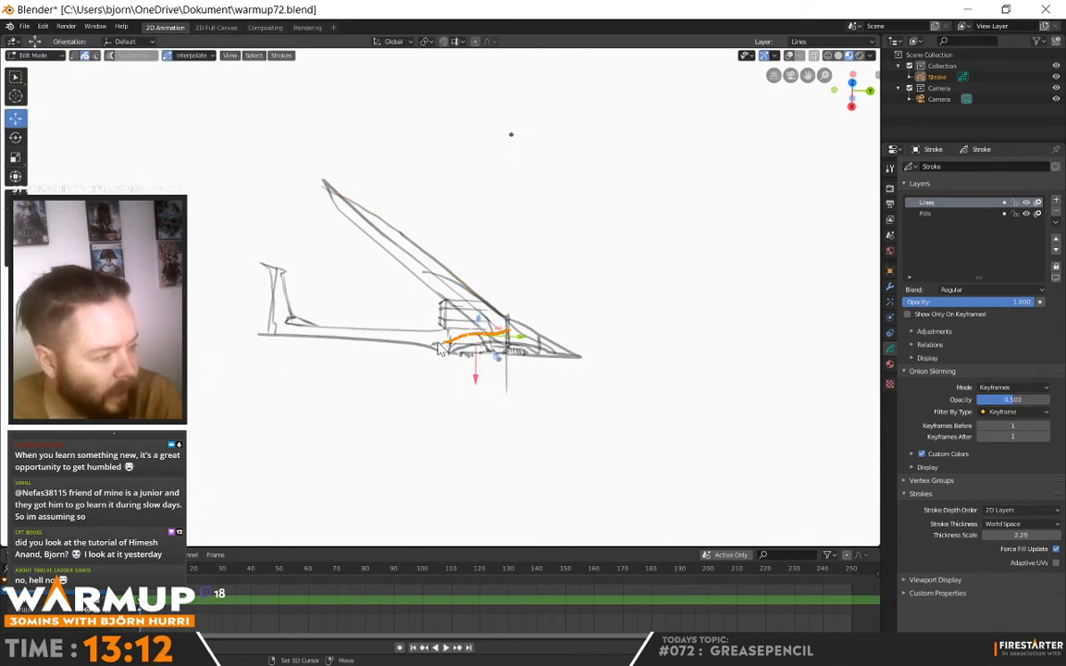
pyautogui.keyDown('shift'); pyautogui.click(441, 352); pyautogui.keyUp('shift')
pyautogui.keyDown('shift'); pyautogui.click(442, 346); pyautogui.keyUp('shift')
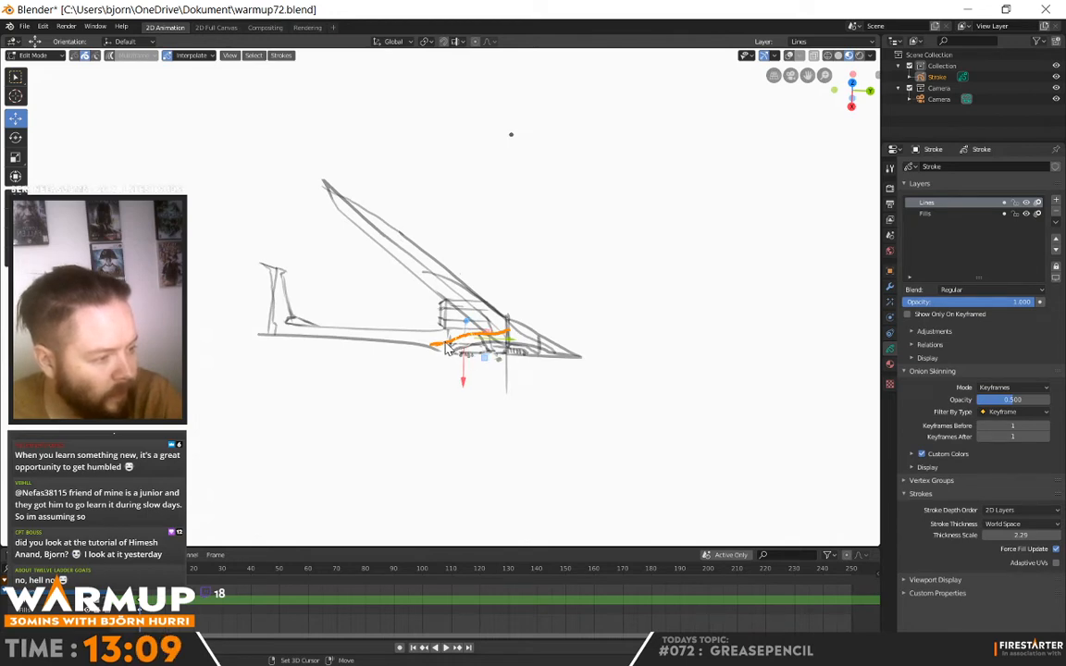
pyautogui.moveTo(465, 359); pyautogui.dragTo(387, 242, button='middle')
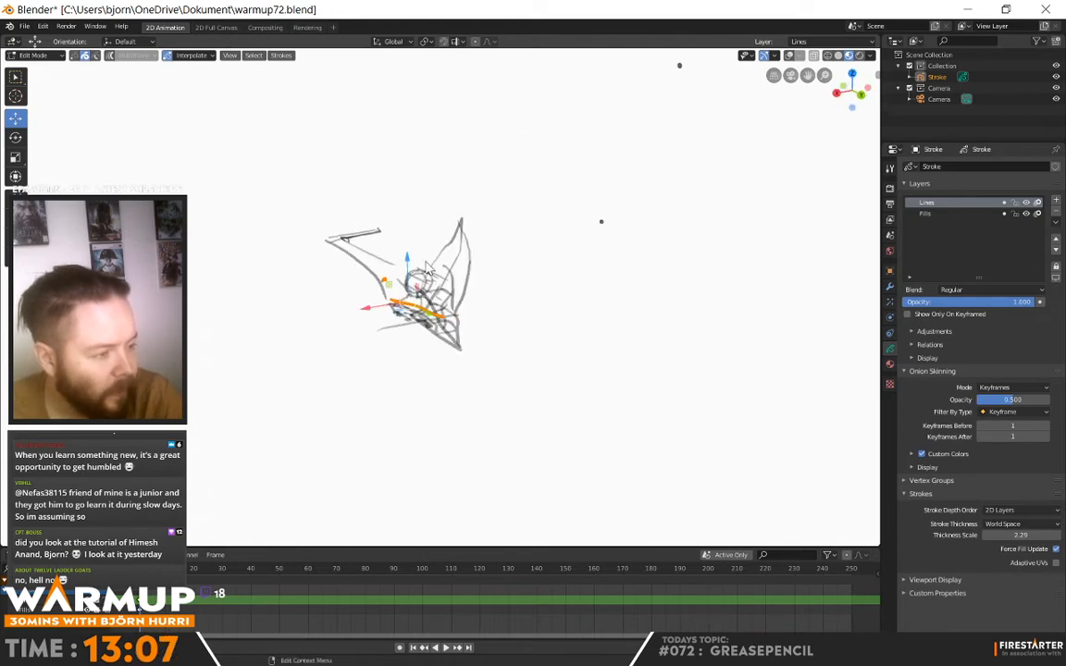
pyautogui.press('g')
pyautogui.press('z')
pyautogui.click(408, 264)
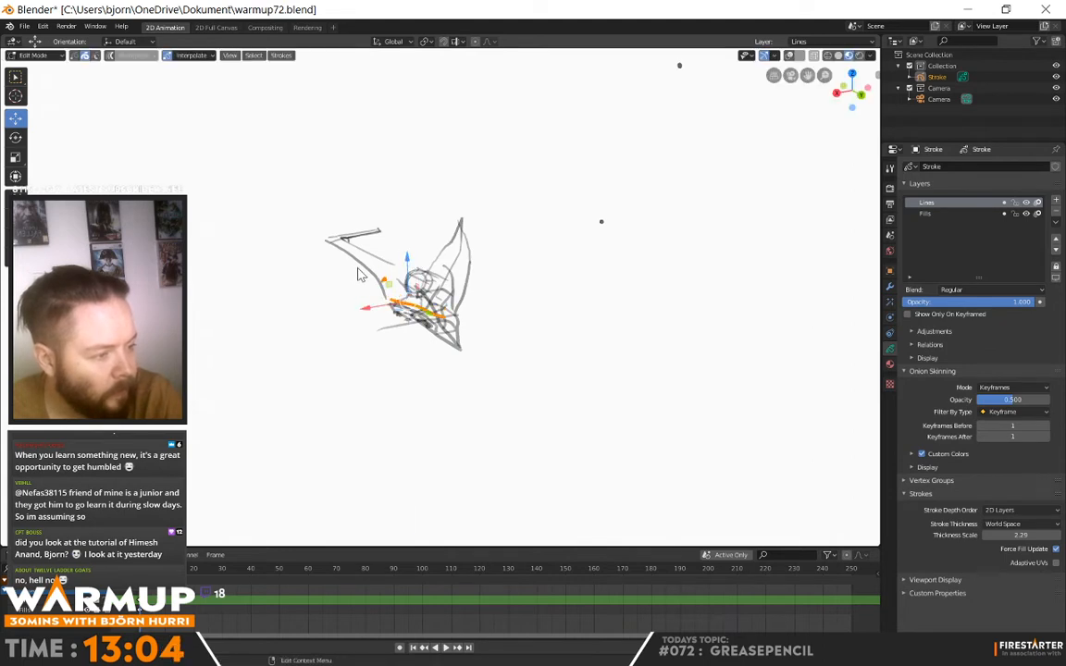
# Step: Raise only the curved body stroke along the Z axis with the Move tool
pyautogui.press('w')
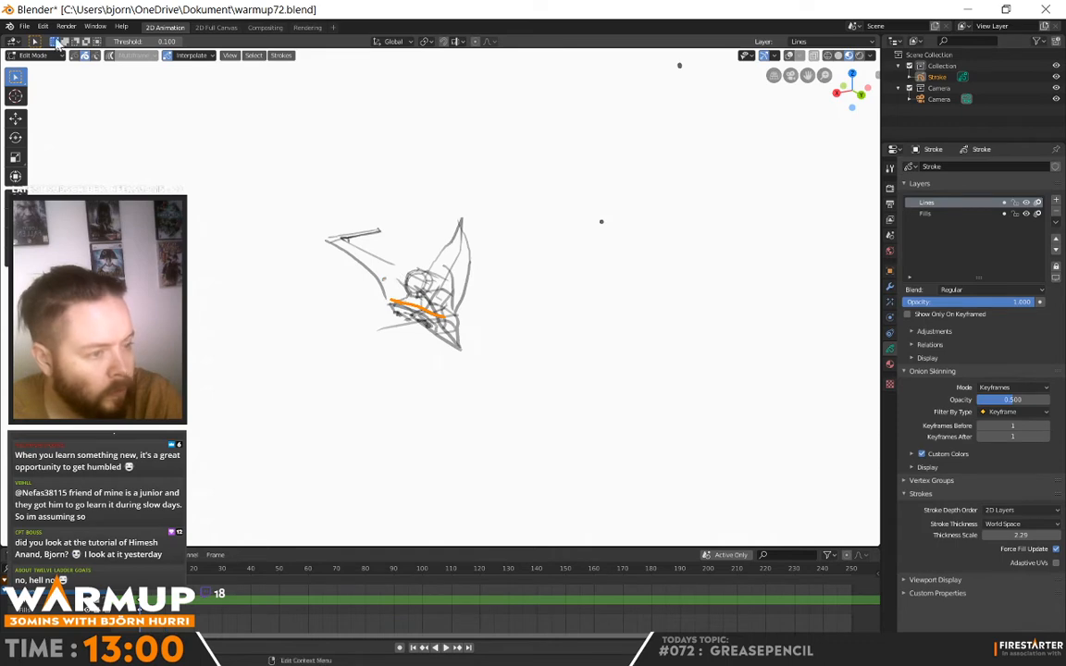
pyautogui.click(14, 120)
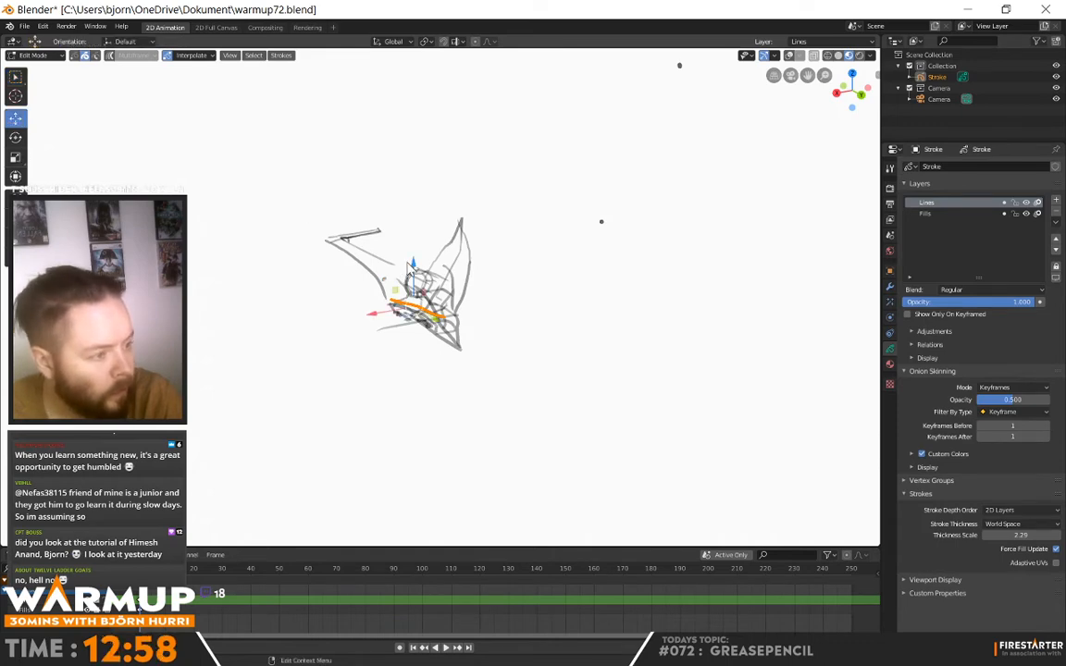
pyautogui.moveTo(411, 267); pyautogui.dragTo(404, 228)
pyautogui.moveTo(454, 276)
pyautogui.mouseDown(button='middle')
pyautogui.moveTo(500, 335)
pyautogui.moveTo(497, 359)
pyautogui.moveTo(467, 283)
pyautogui.moveTo(454, 333)
pyautogui.moveTo(534, 309)
pyautogui.moveTo(618, 316)
pyautogui.moveTo(597, 309)
pyautogui.mouseUp(button='middle')
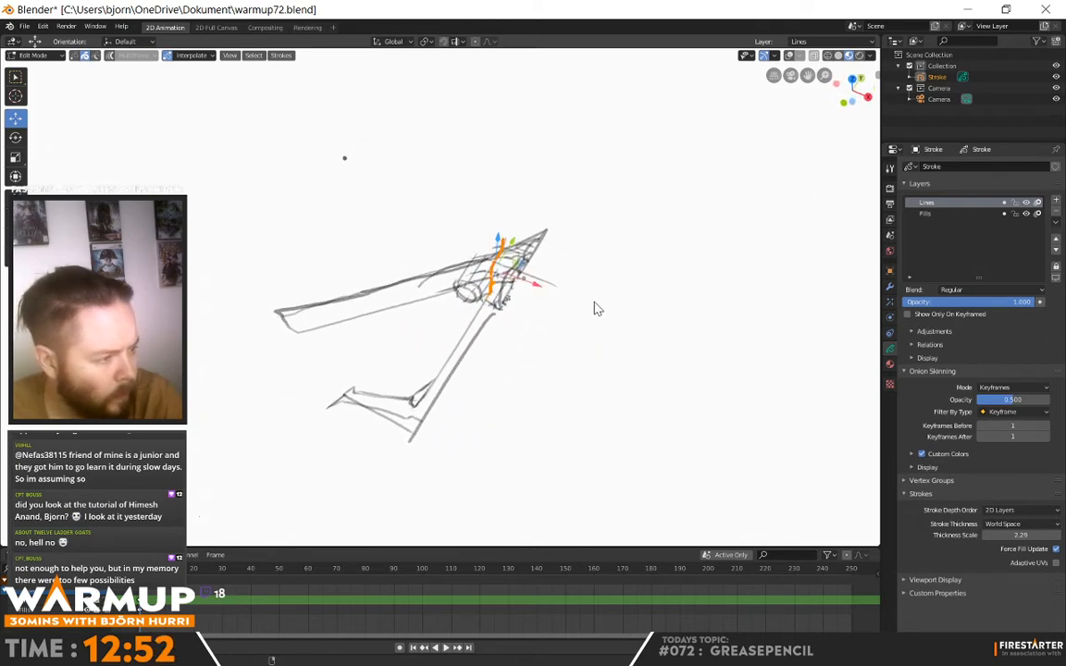
pyautogui.moveTo(525, 315)
pyautogui.mouseDown(button='middle')
pyautogui.moveTo(555, 357)
pyautogui.moveTo(538, 371)
pyautogui.mouseUp(button='middle')
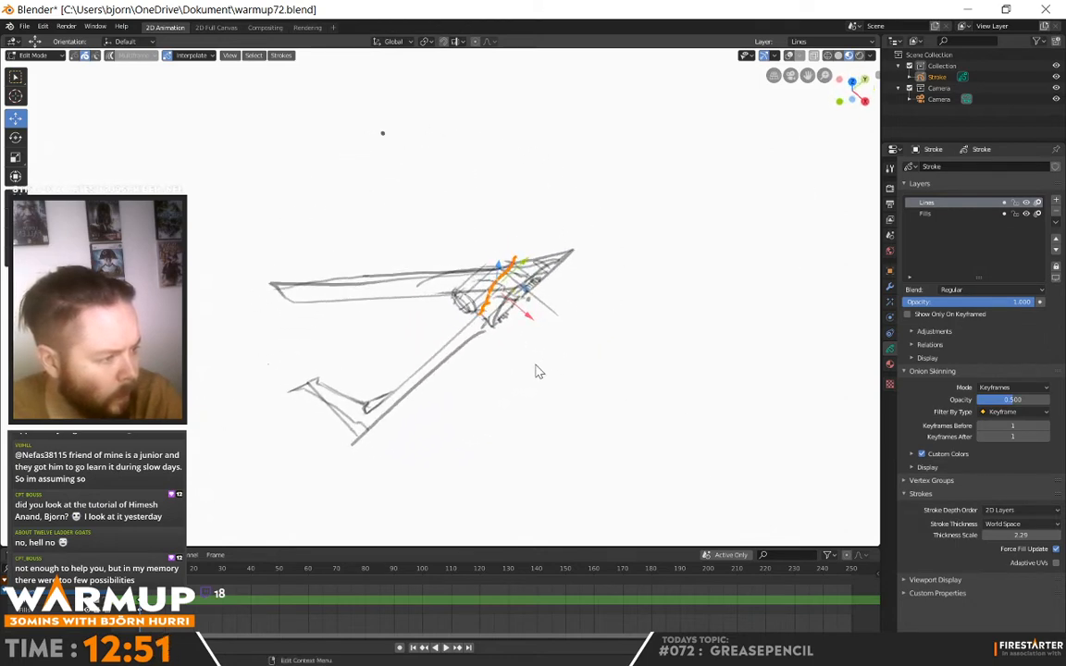
# Step: Select the low body stroke next to the centreline and raise it along Z to the height of the engine's top edge
pyautogui.click(493, 318)
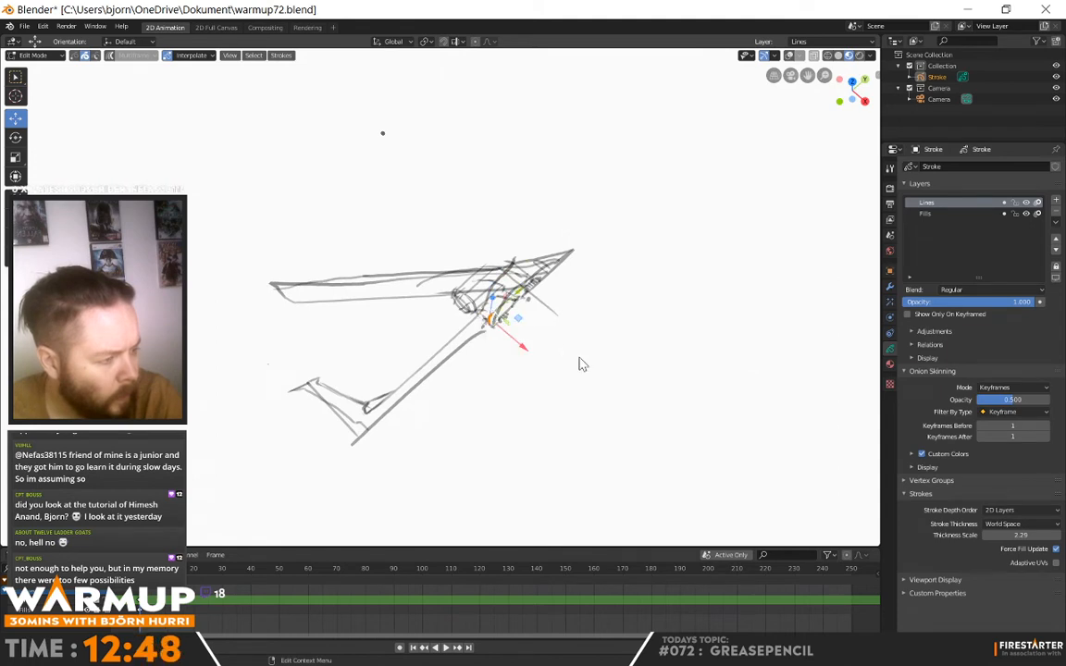
pyautogui.press('q')
pyautogui.moveTo(693, 331); pyautogui.dragTo(630, 335, button='middle')
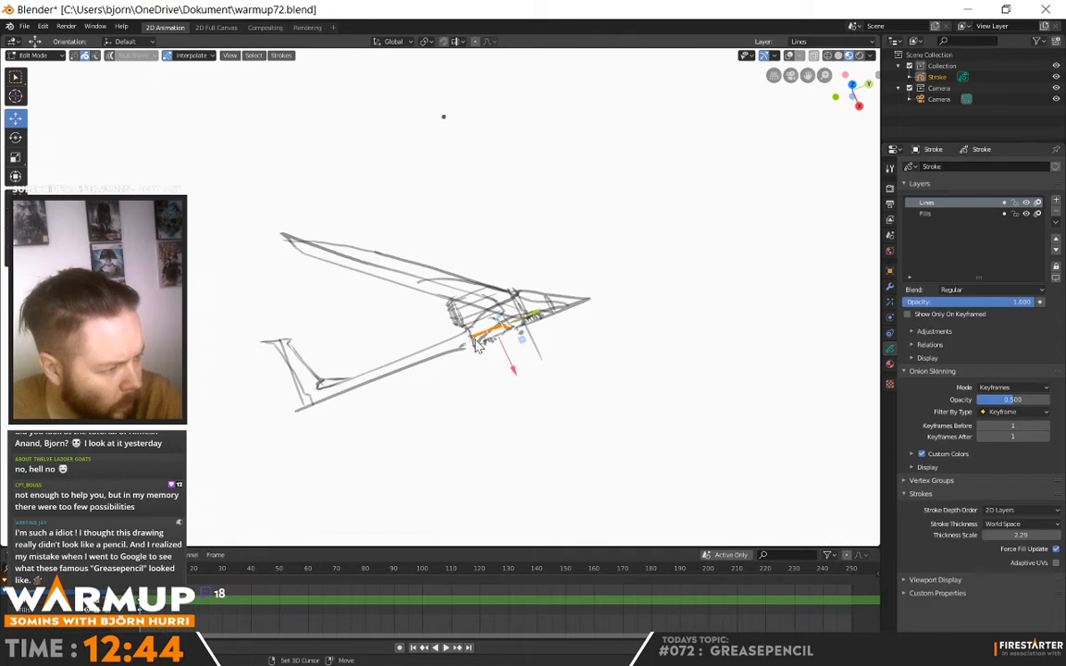
pyautogui.moveTo(509, 375)
pyautogui.mouseDown(button='middle')
pyautogui.moveTo(562, 395)
pyautogui.moveTo(614, 341)
pyautogui.moveTo(633, 262)
pyautogui.mouseUp(button='middle')
pyautogui.moveTo(573, 319)
pyautogui.mouseDown(button='middle')
pyautogui.moveTo(586, 249)
pyautogui.moveTo(587, 302)
pyautogui.moveTo(571, 287)
pyautogui.moveTo(535, 492)
pyautogui.moveTo(541, 408)
pyautogui.moveTo(553, 416)
pyautogui.moveTo(554, 383)
pyautogui.moveTo(491, 353)
pyautogui.moveTo(453, 380)
pyautogui.moveTo(446, 412)
pyautogui.moveTo(507, 352)
pyautogui.moveTo(554, 404)
pyautogui.moveTo(506, 263)
pyautogui.moveTo(535, 341)
pyautogui.moveTo(480, 250)
pyautogui.moveTo(583, 331)
pyautogui.moveTo(575, 258)
pyautogui.moveTo(604, 247)
pyautogui.moveTo(609, 262)
pyautogui.moveTo(504, 233)
pyautogui.moveTo(484, 248)
pyautogui.mouseUp(button='middle')
pyautogui.press('g')
pyautogui.press('z')
pyautogui.click(479, 247)
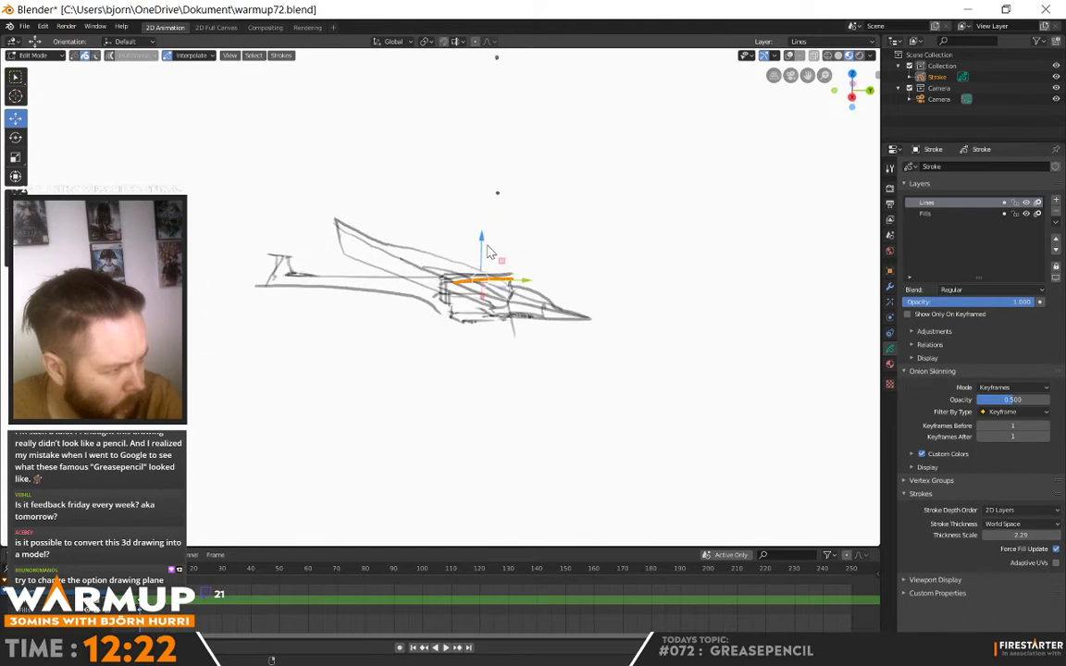
pyautogui.press('g')
pyautogui.press('z')
pyautogui.click(481, 241)
# Step: Select both raised body strokes, check them from the side in Sculpt Mode, and return to Object Mode
pyautogui.moveTo(561, 276); pyautogui.dragTo(368, 293, button='middle')
pyautogui.keyDown('shift'); pyautogui.click(367, 278); pyautogui.keyUp('shift')
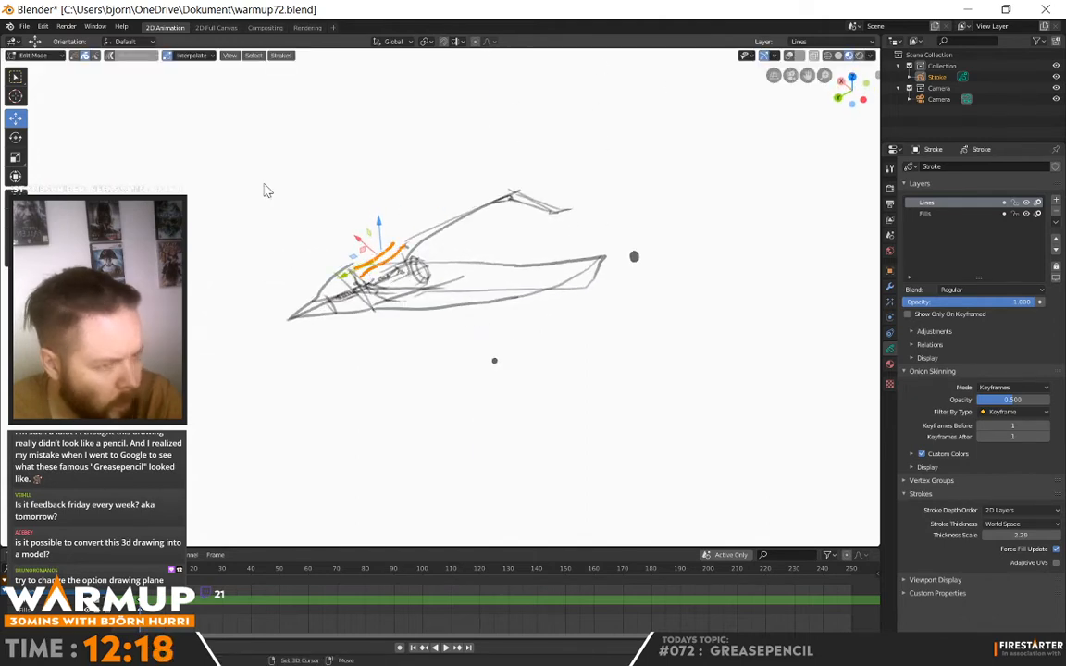
pyautogui.click(33, 54)
pyautogui.click(37, 94)
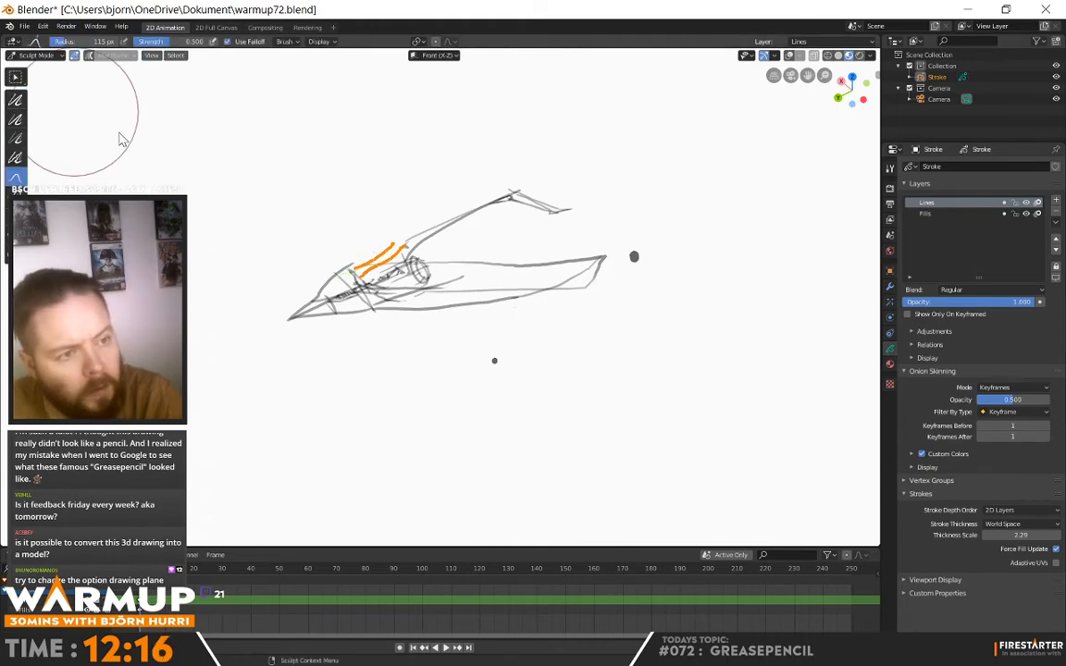
pyautogui.press('KP_1')
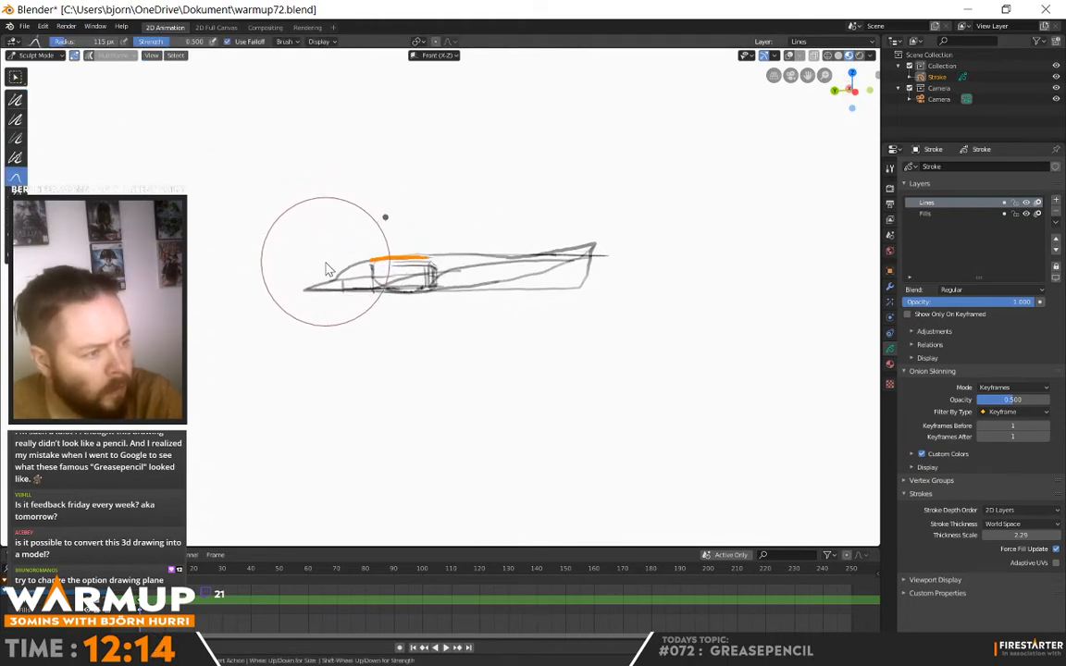
pyautogui.click(35, 55)
pyautogui.click(38, 69)
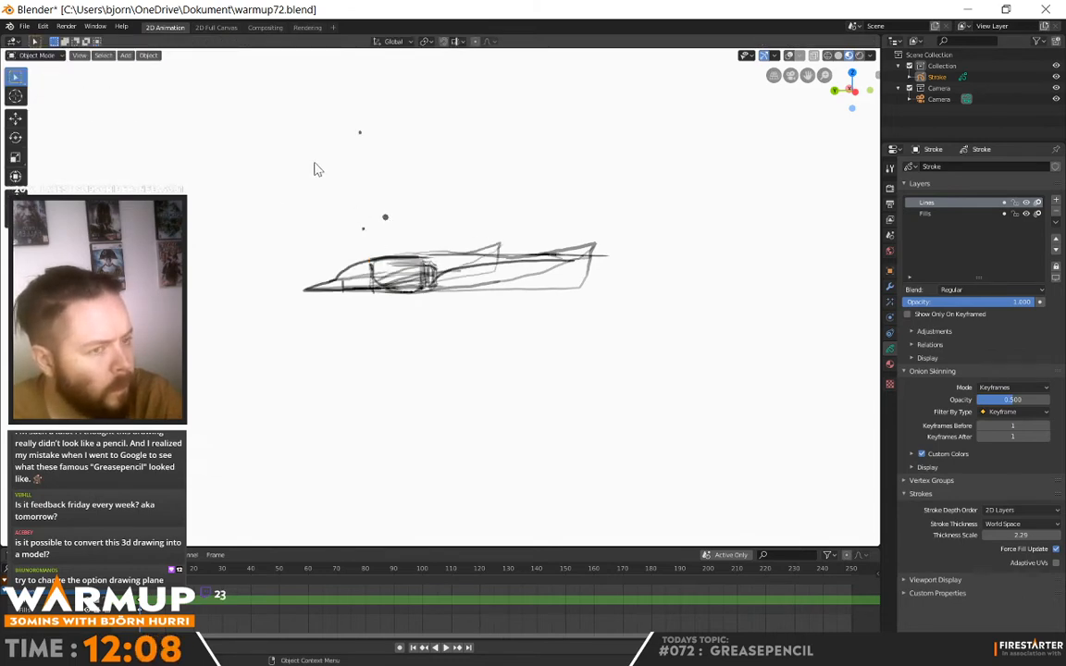
pyautogui.moveTo(322, 136); pyautogui.dragTo(414, 242)
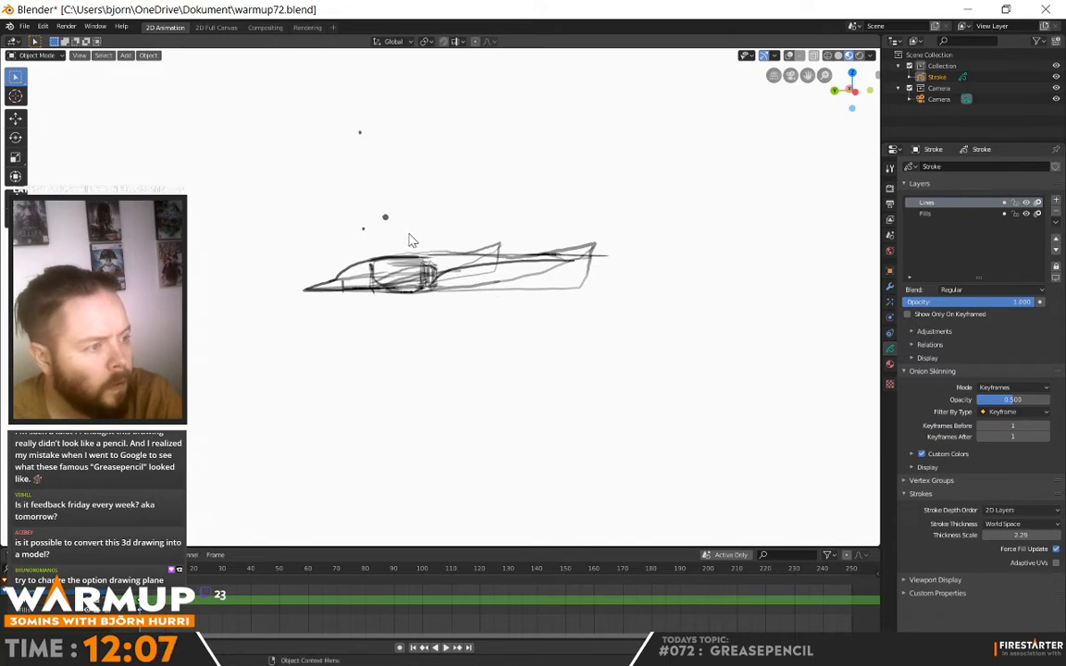
pyautogui.moveTo(433, 202); pyautogui.dragTo(212, 177, button='middle')
pyautogui.press('Delete')
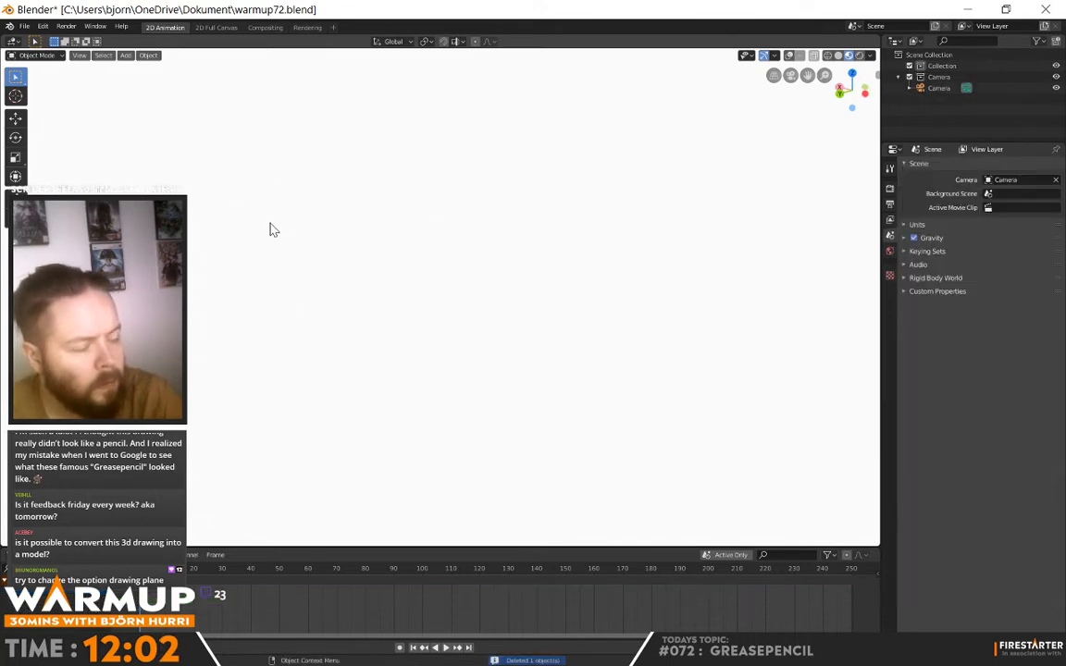
pyautogui.hotkey('ctrl', 'z')
pyautogui.moveTo(284, 229); pyautogui.dragTo(222, 185, button='middle')
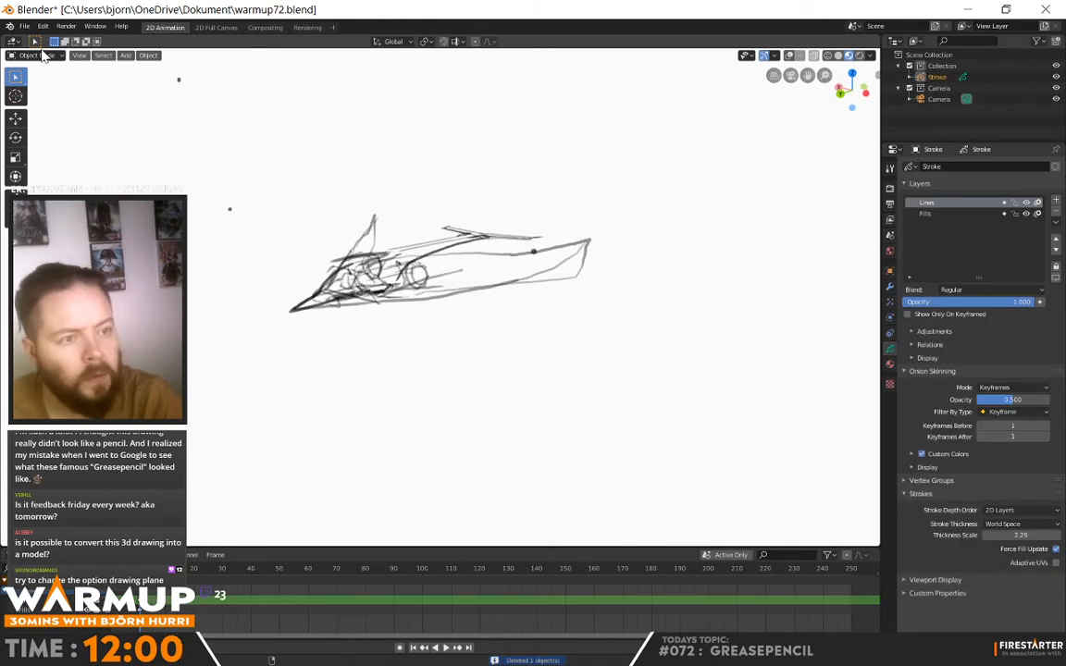
# Step: Make the selection tool active in Edit Mode, and save warmup72.blend from Object Mode
pyautogui.click(42, 56)
pyautogui.click(29, 74)
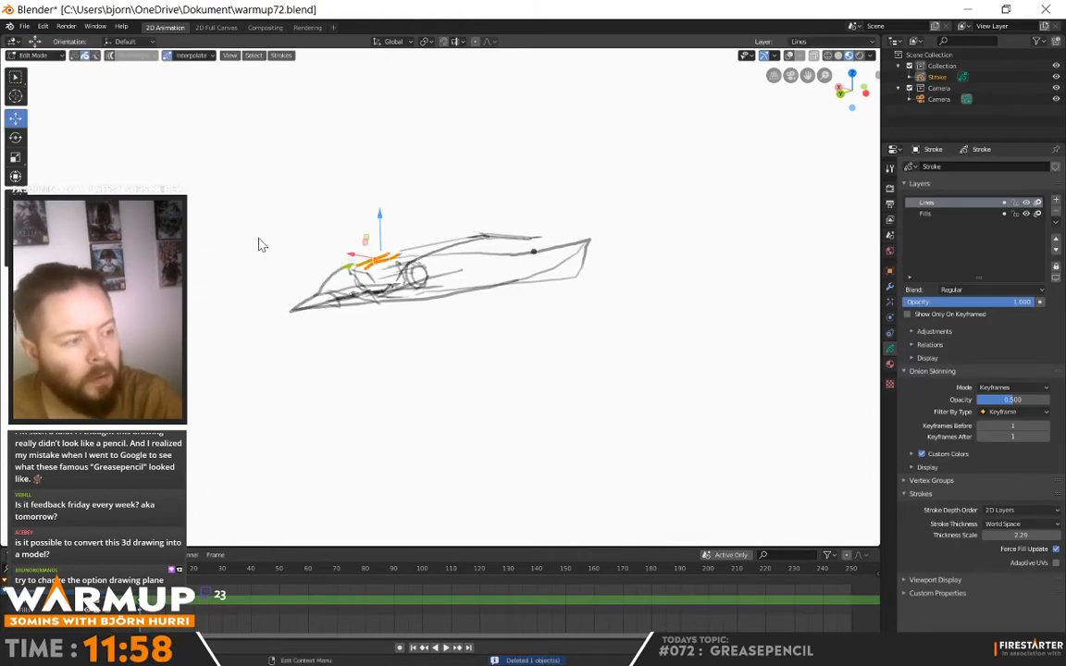
pyautogui.click(15, 76)
pyautogui.click(33, 56)
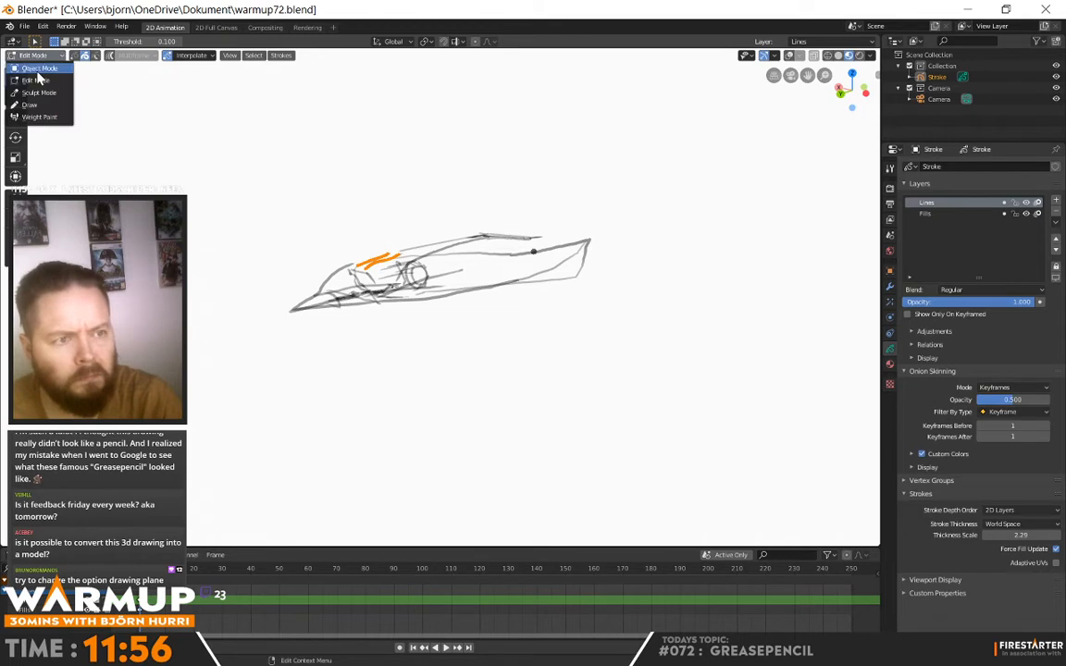
pyautogui.click(37, 68)
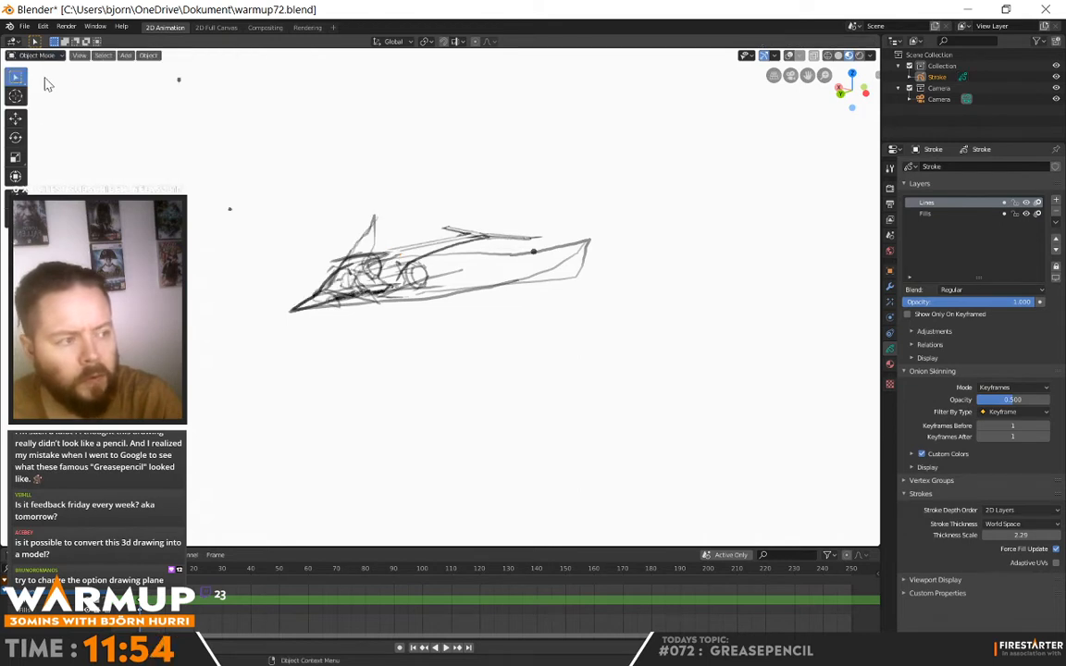
pyautogui.moveTo(239, 198); pyautogui.dragTo(473, 319, button='middle')
pyautogui.hotkey('ctrl', 's')
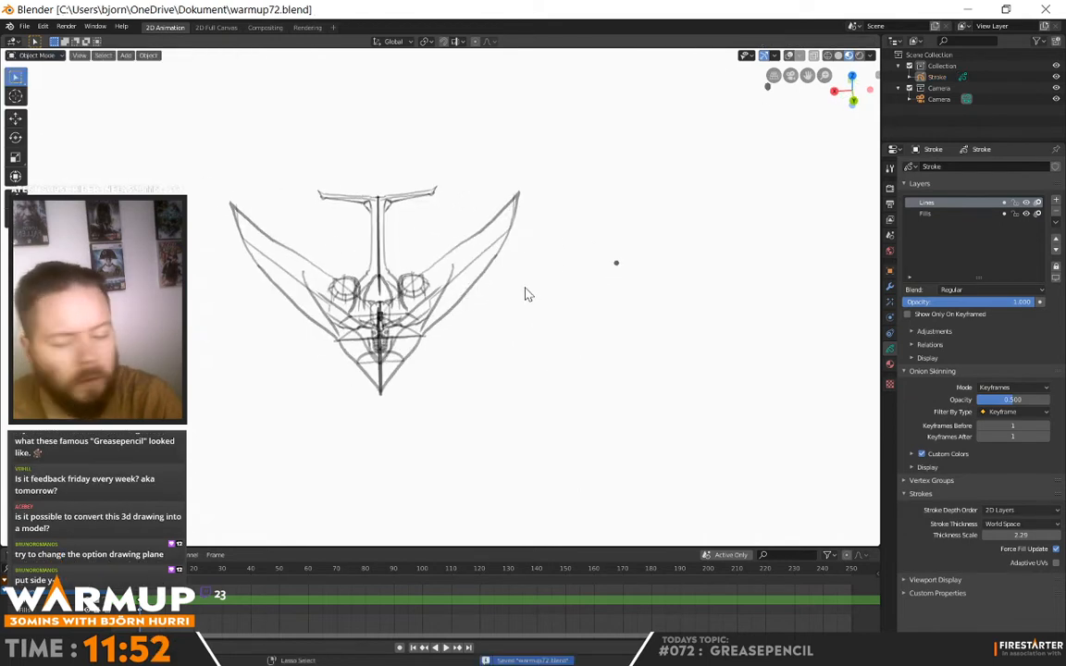
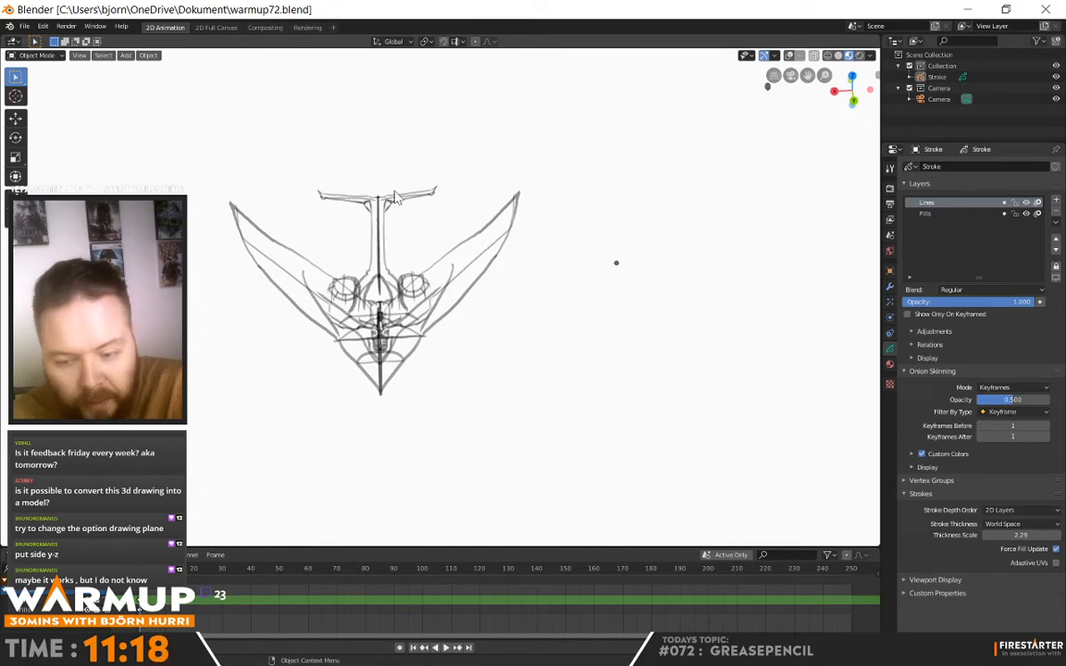
# Step: In Edit Mode, select only the raised body stroke nearer the engine
pyautogui.moveTo(428, 330)
pyautogui.mouseDown(button='middle')
pyautogui.moveTo(469, 305)
pyautogui.moveTo(614, 313)
pyautogui.moveTo(634, 383)
pyautogui.moveTo(498, 326)
pyautogui.moveTo(612, 230)
pyautogui.moveTo(492, 208)
pyautogui.moveTo(409, 209)
pyautogui.moveTo(357, 338)
pyautogui.moveTo(388, 404)
pyautogui.moveTo(305, 347)
pyautogui.moveTo(364, 295)
pyautogui.moveTo(429, 329)
pyautogui.moveTo(396, 287)
pyautogui.mouseUp(button='middle')
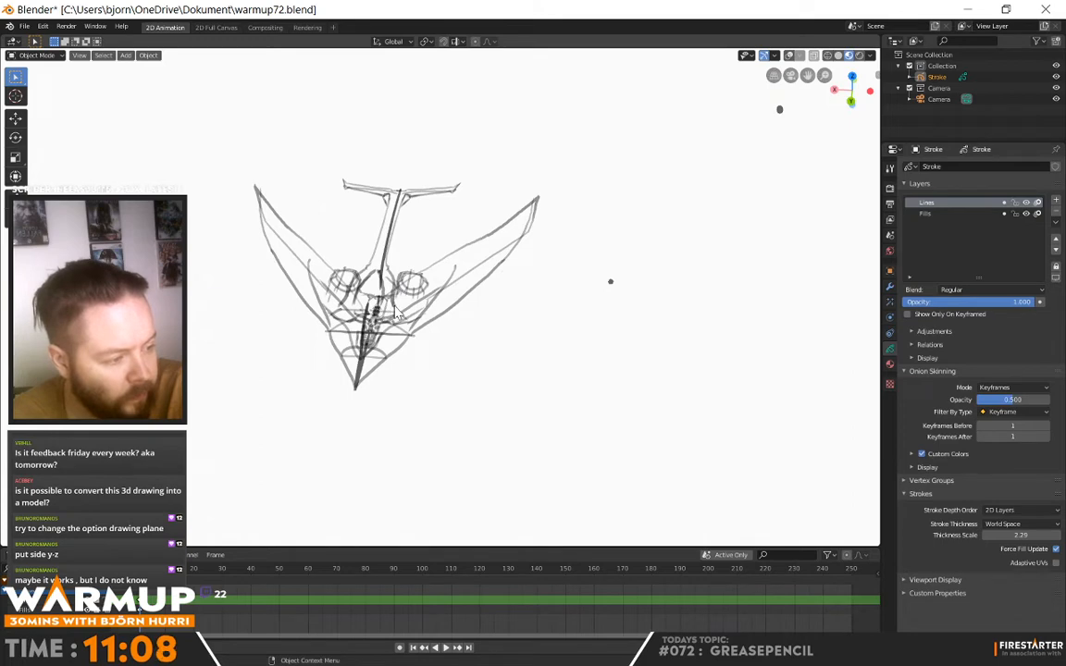
pyautogui.click(35, 55)
pyautogui.click(39, 72)
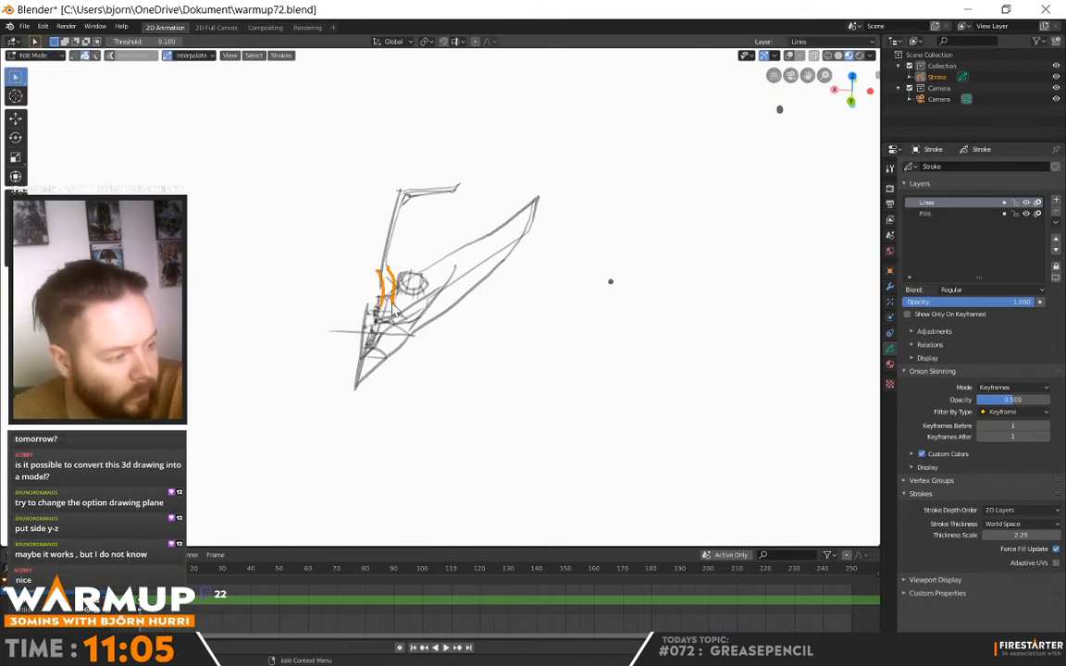
pyautogui.click(393, 305)
pyautogui.moveTo(532, 400)
pyautogui.mouseDown(button='middle')
pyautogui.moveTo(417, 354)
pyautogui.moveTo(452, 357)
pyautogui.mouseUp(button='middle')
# Step: Examine the selected body stroke in Sculpt Mode and return to Object Mode
pyautogui.click(35, 56)
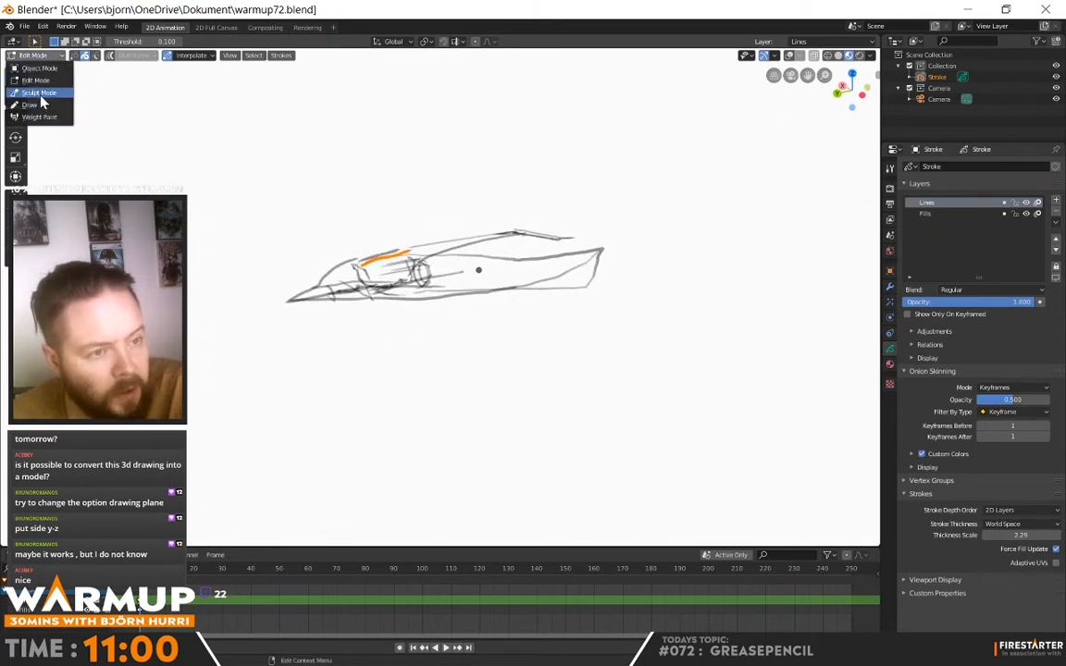
pyautogui.click(39, 85)
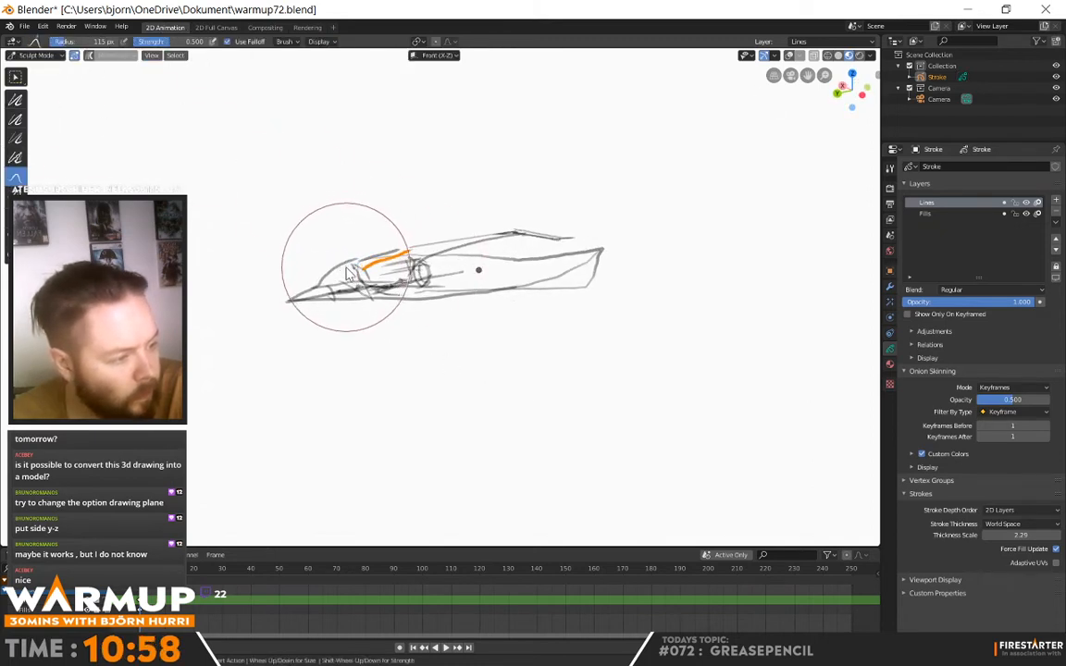
pyautogui.moveTo(352, 268)
pyautogui.mouseDown(button='middle')
pyautogui.moveTo(445, 245)
pyautogui.moveTo(452, 277)
pyautogui.moveTo(399, 248)
pyautogui.moveTo(356, 259)
pyautogui.moveTo(203, 213)
pyautogui.moveTo(159, 185)
pyautogui.moveTo(262, 181)
pyautogui.moveTo(611, 229)
pyautogui.moveTo(568, 384)
pyautogui.moveTo(525, 380)
pyautogui.moveTo(620, 340)
pyautogui.moveTo(749, 358)
pyautogui.moveTo(553, 375)
pyautogui.moveTo(654, 363)
pyautogui.moveTo(708, 324)
pyautogui.moveTo(642, 354)
pyautogui.moveTo(656, 258)
pyautogui.mouseUp(button='middle')
pyautogui.click(37, 55)
pyautogui.click(37, 69)
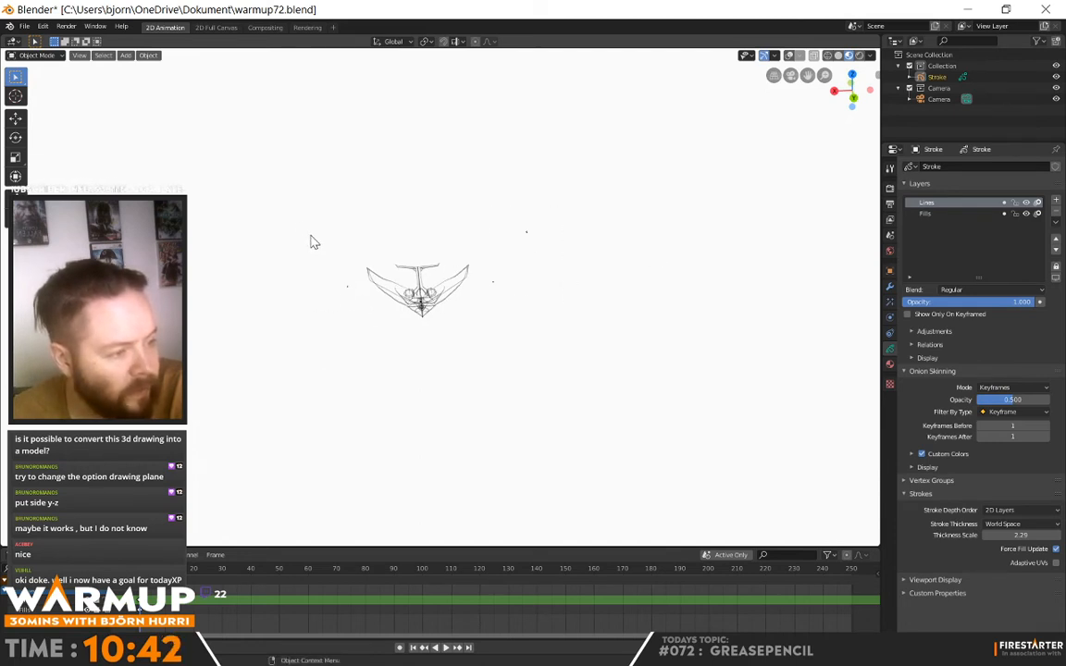
# Step: In Edit Mode, delete the stray strokes floating beside the aircraft, and return to Object Mode
pyautogui.moveTo(309, 245)
pyautogui.mouseDown(button='middle')
pyautogui.moveTo(319, 316)
pyautogui.moveTo(440, 362)
pyautogui.moveTo(444, 324)
pyautogui.moveTo(417, 314)
pyautogui.moveTo(367, 330)
pyautogui.moveTo(405, 368)
pyautogui.mouseUp(button='middle')
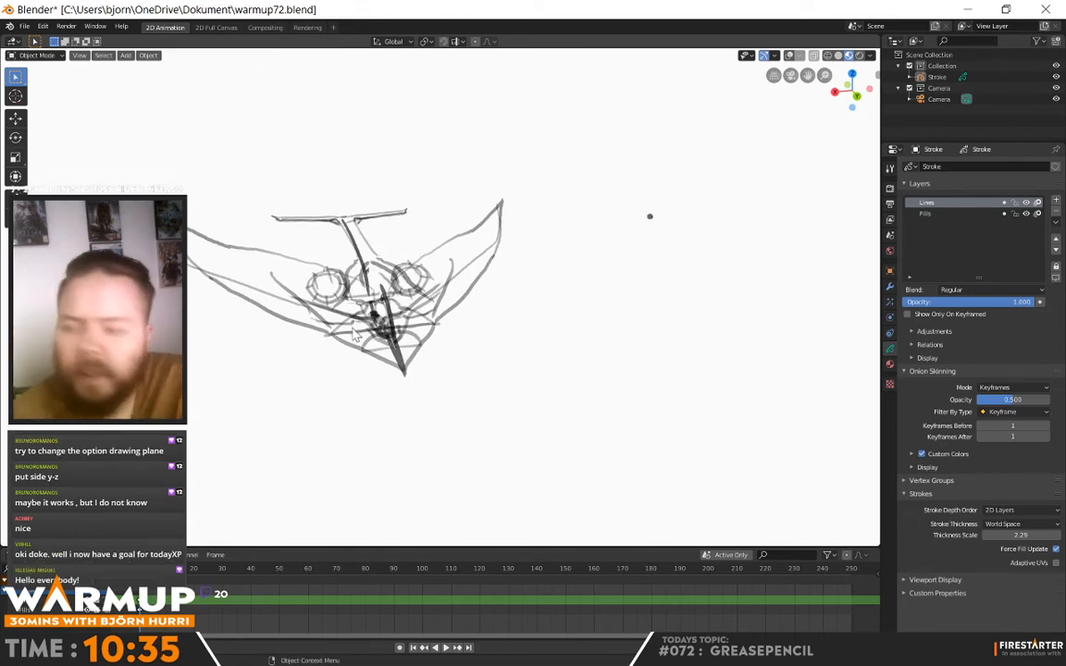
pyautogui.moveTo(596, 336)
pyautogui.mouseDown(button='middle')
pyautogui.moveTo(513, 321)
pyautogui.moveTo(568, 249)
pyautogui.moveTo(541, 236)
pyautogui.moveTo(500, 277)
pyautogui.moveTo(435, 379)
pyautogui.moveTo(405, 275)
pyautogui.mouseUp(button='middle')
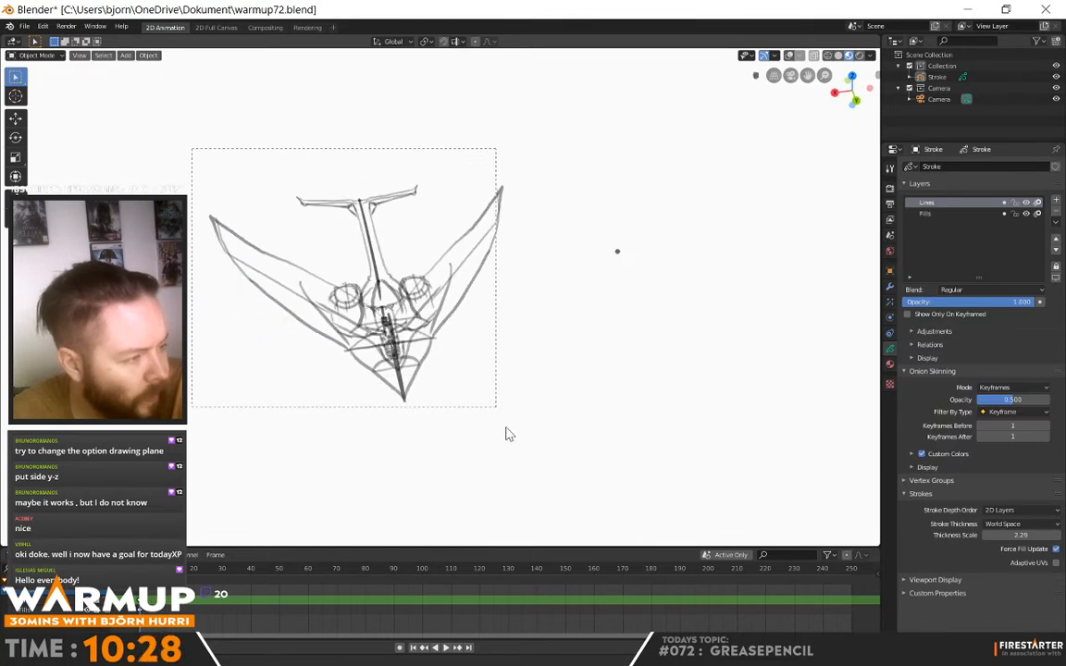
pyautogui.click(42, 54)
pyautogui.click(39, 75)
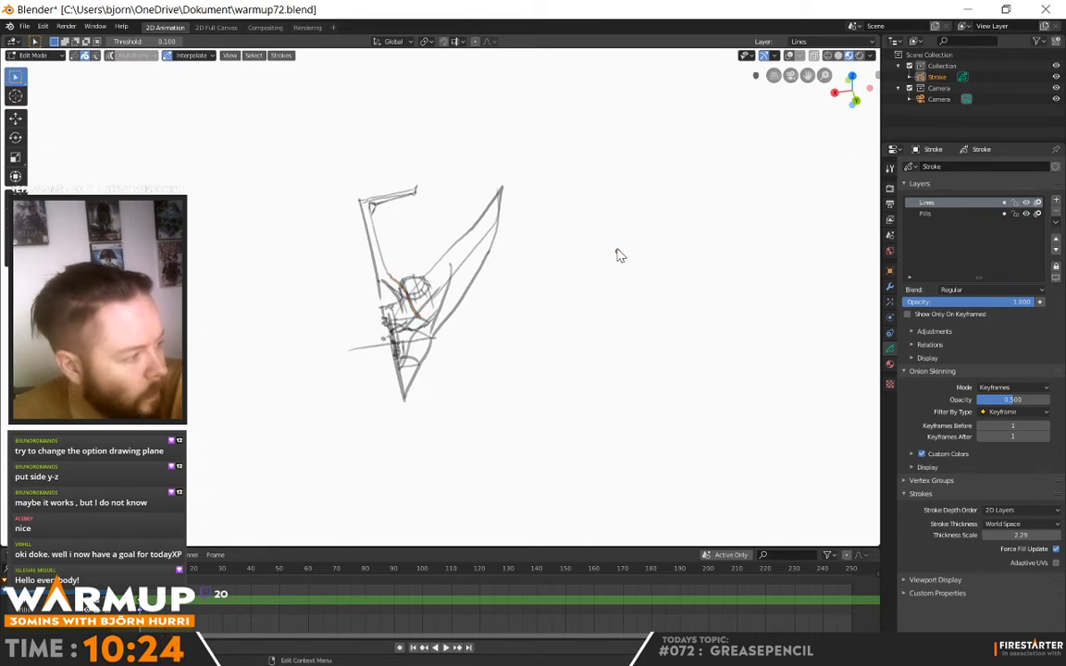
pyautogui.press('x')
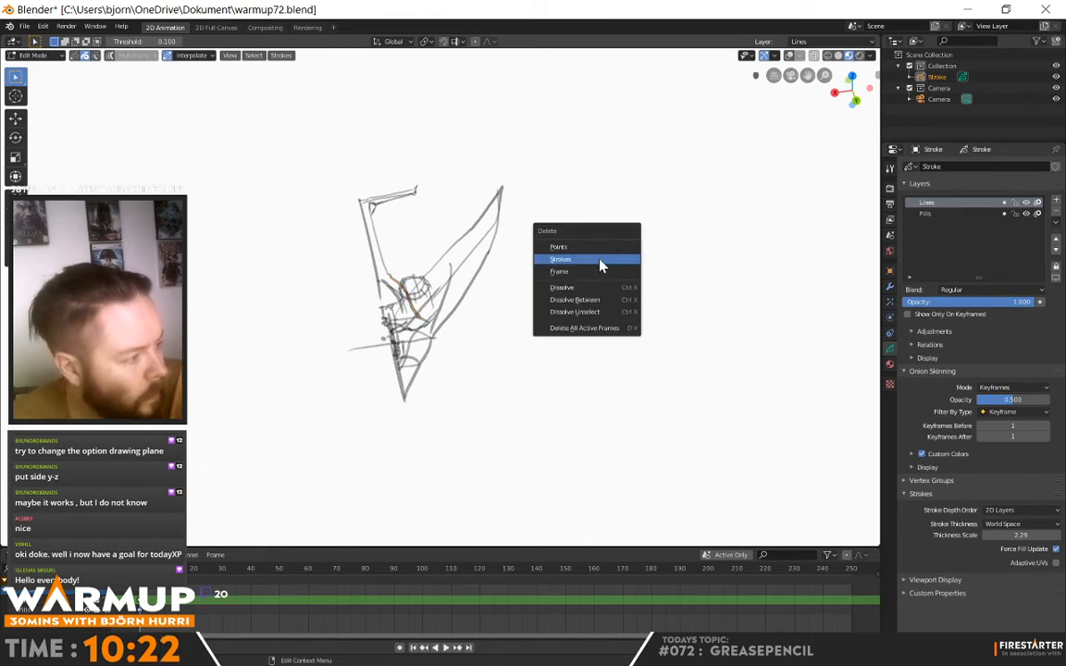
pyautogui.click(603, 262)
pyautogui.scroll(-4, 647, 273)
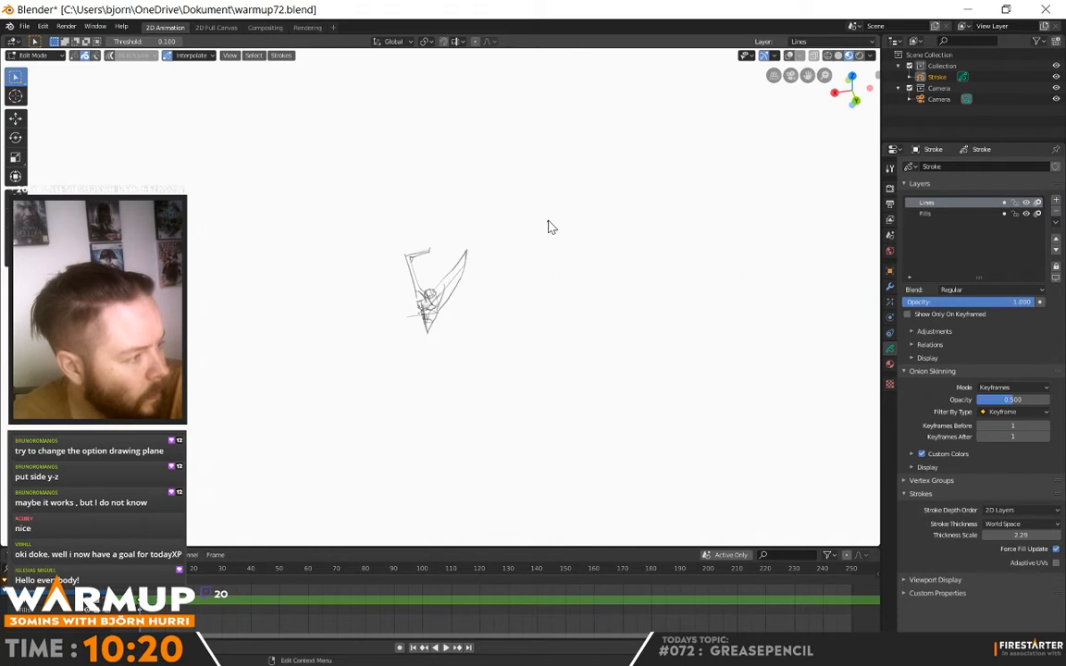
pyautogui.press('x')
pyautogui.click(540, 259)
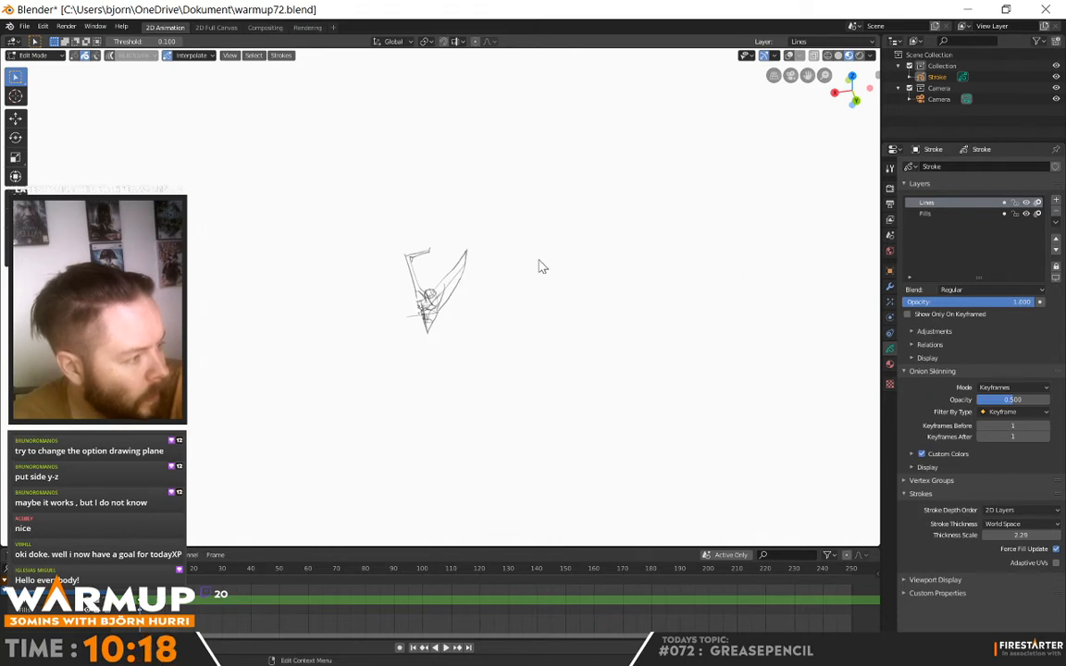
pyautogui.scroll(3, 542, 266)
pyautogui.moveTo(536, 270)
pyautogui.mouseDown(button='middle')
pyautogui.moveTo(445, 345)
pyautogui.moveTo(454, 313)
pyautogui.moveTo(466, 352)
pyautogui.mouseUp(button='middle')
pyautogui.click(32, 56)
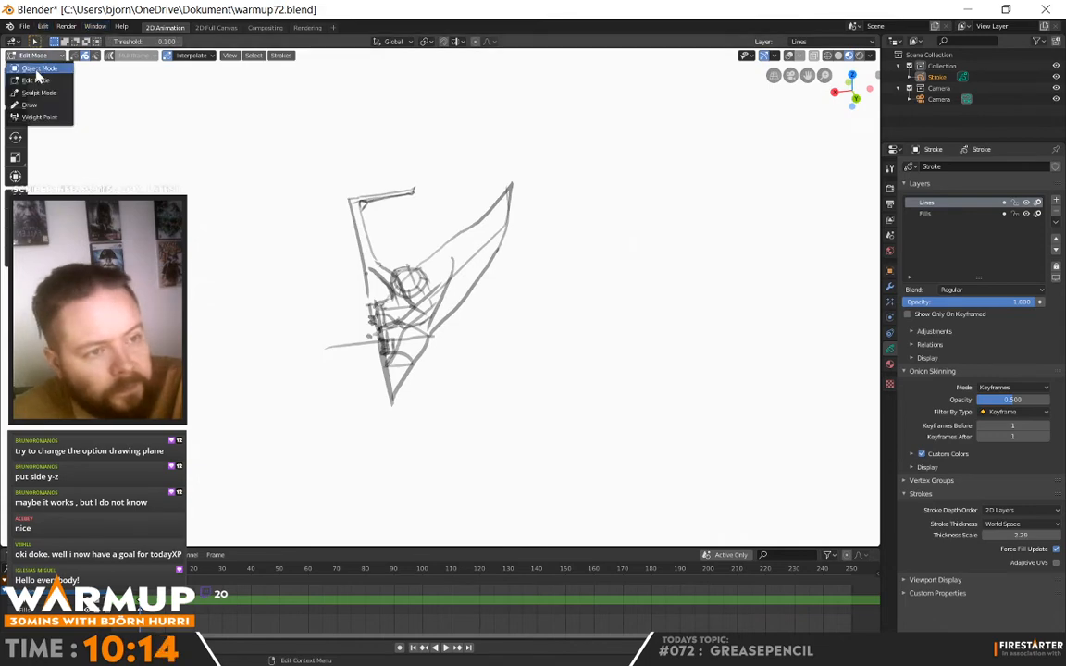
pyautogui.click(37, 70)
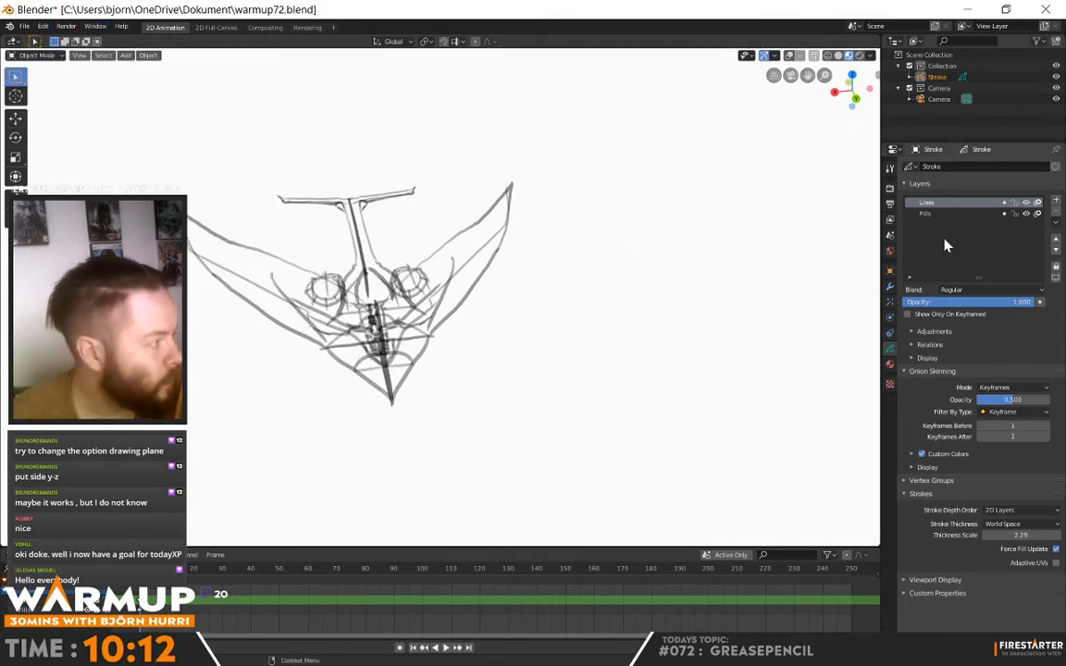
# Step: Save warmup72.blend and apply the Mirror modifier on the Stroke object
pyautogui.click(890, 286)
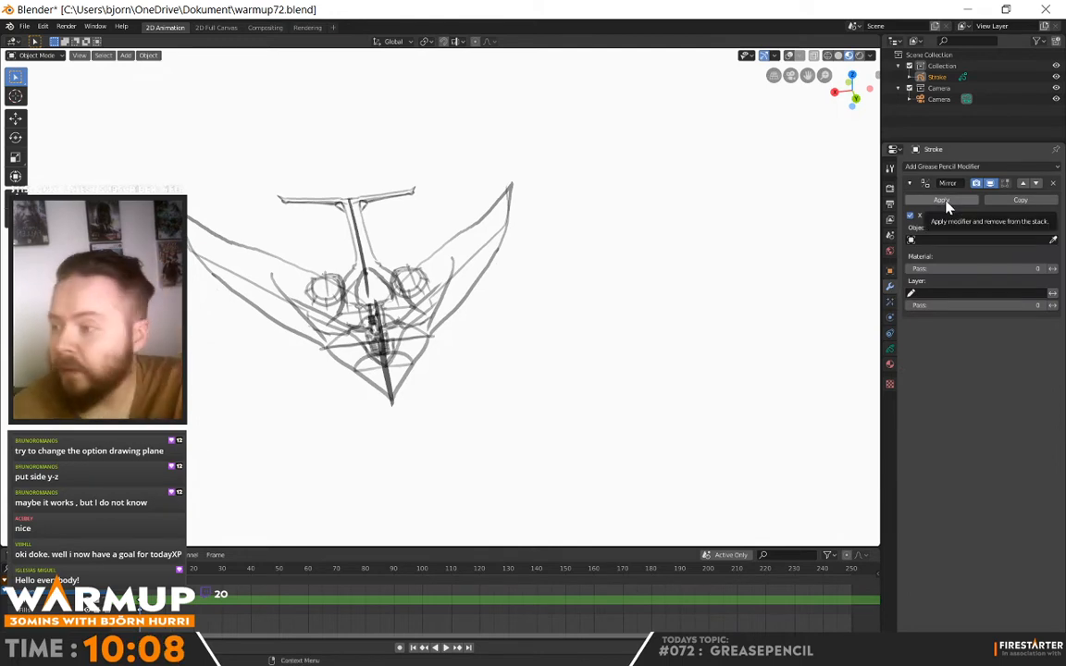
pyautogui.hotkey('ctrl', 's')
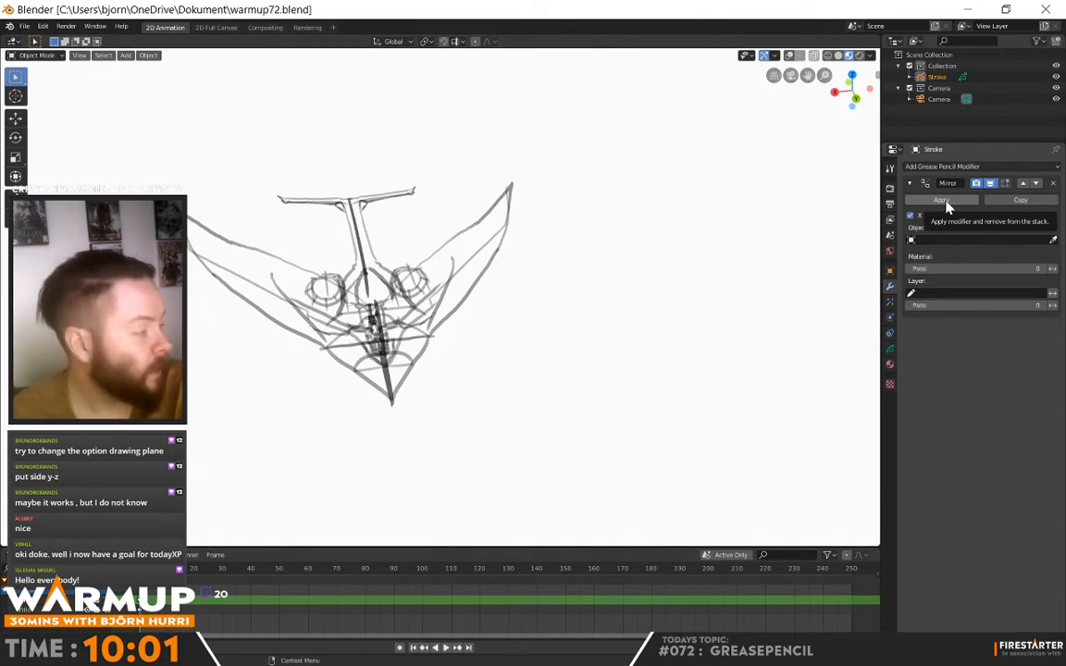
pyautogui.click(947, 207)
pyautogui.moveTo(708, 309); pyautogui.dragTo(590, 294, button='middle')
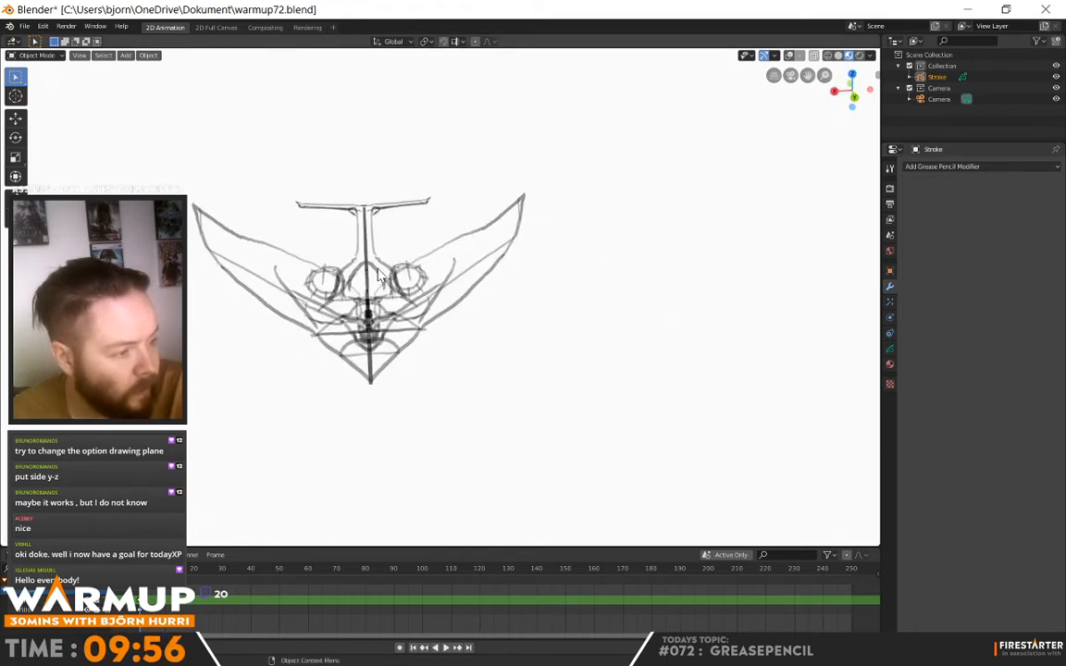
pyautogui.click(33, 56)
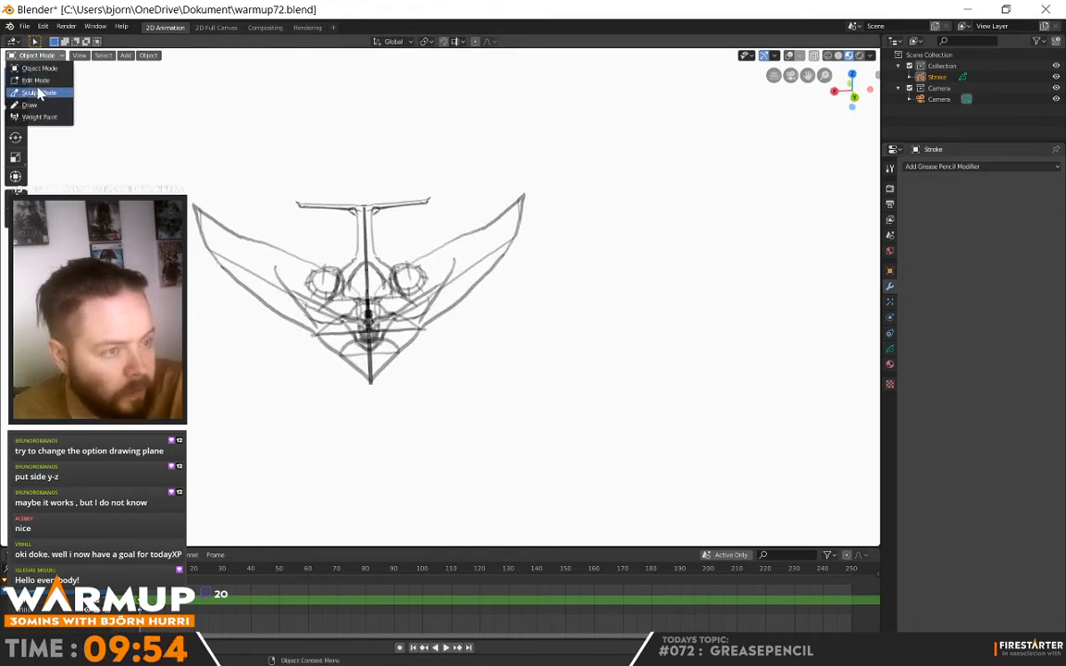
pyautogui.click(20, 89)
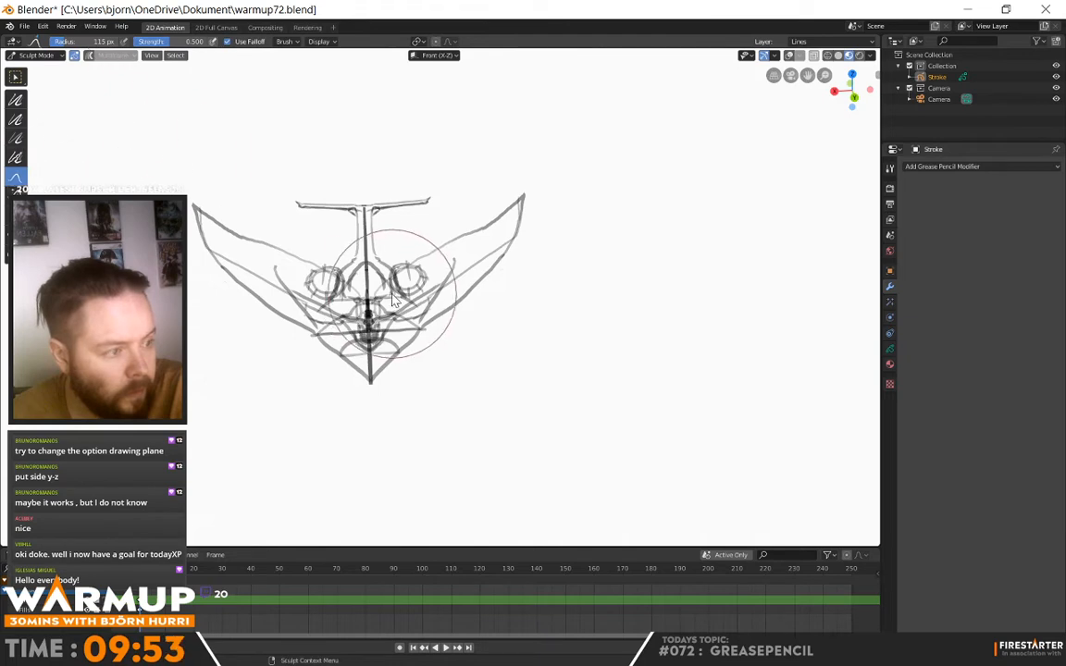
pyautogui.click(33, 55)
pyautogui.click(27, 66)
# Step: Convert the Stroke Grease Pencil object to a Bezier Curve
pyautogui.click(149, 55)
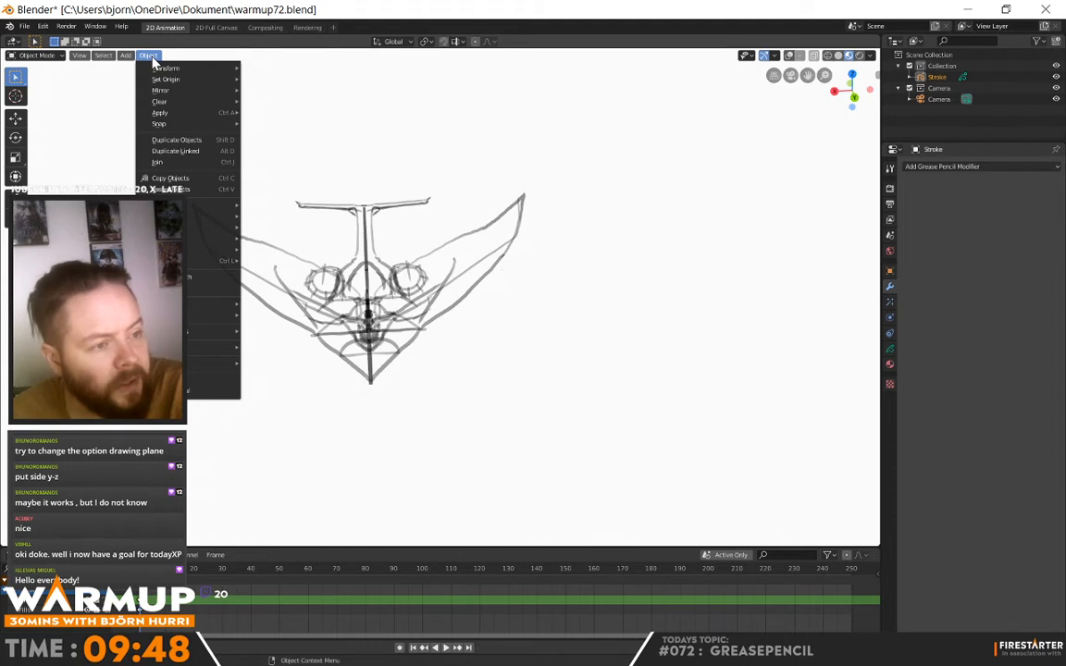
pyautogui.moveTo(197, 349)
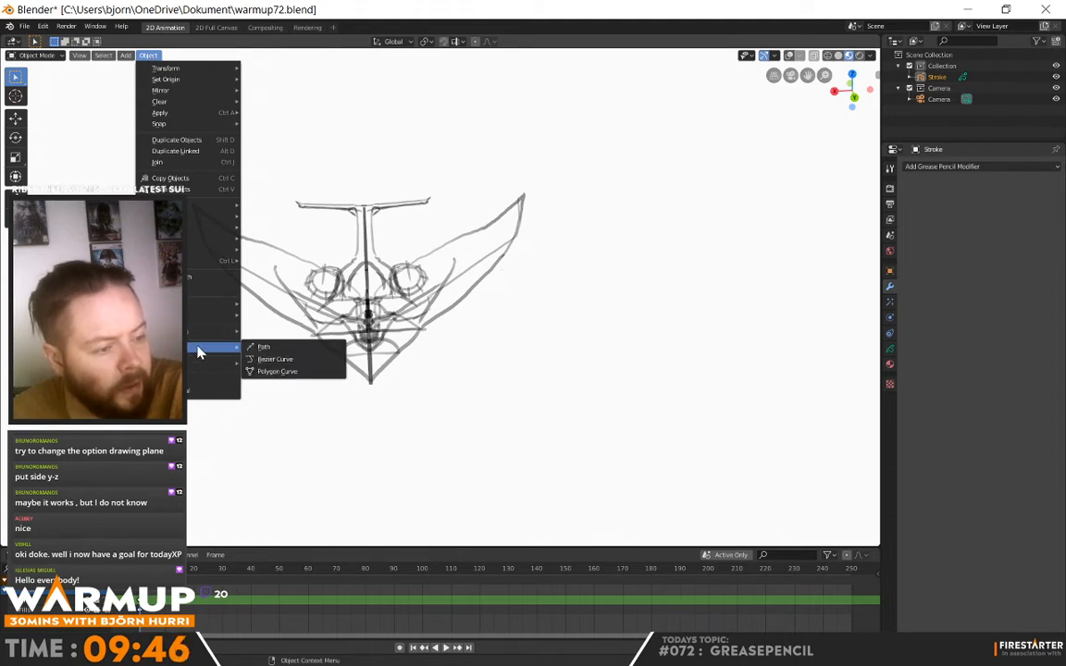
pyautogui.click(303, 363)
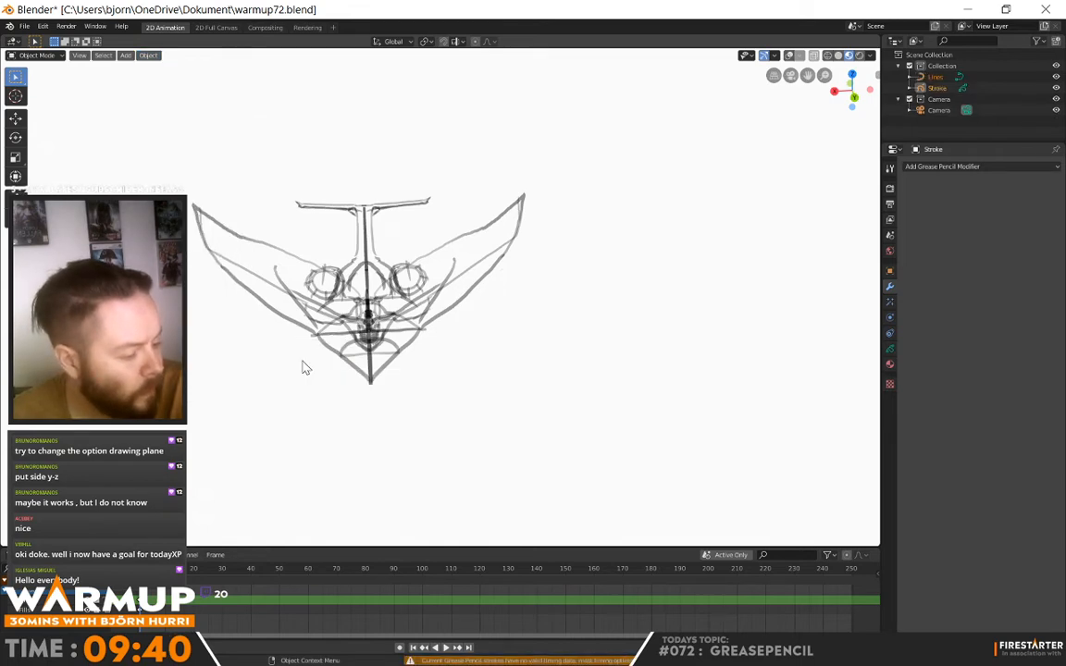
# Step: Select the converted Lines curve and set its geometry bevel depth to 0.02 m
pyautogui.click(961, 78)
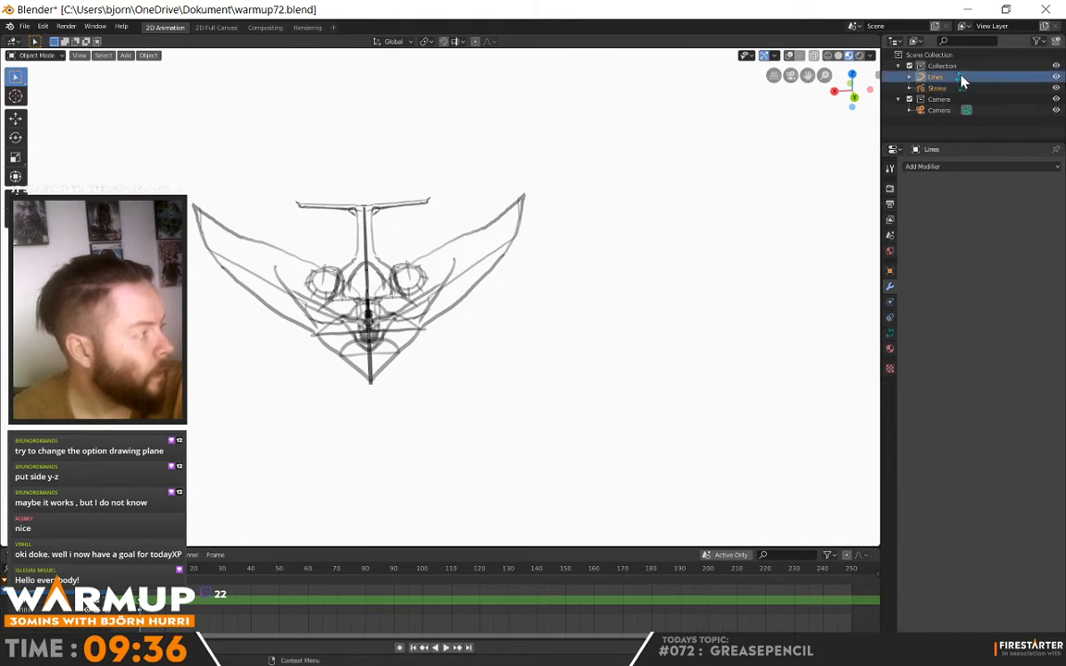
pyautogui.click(890, 333)
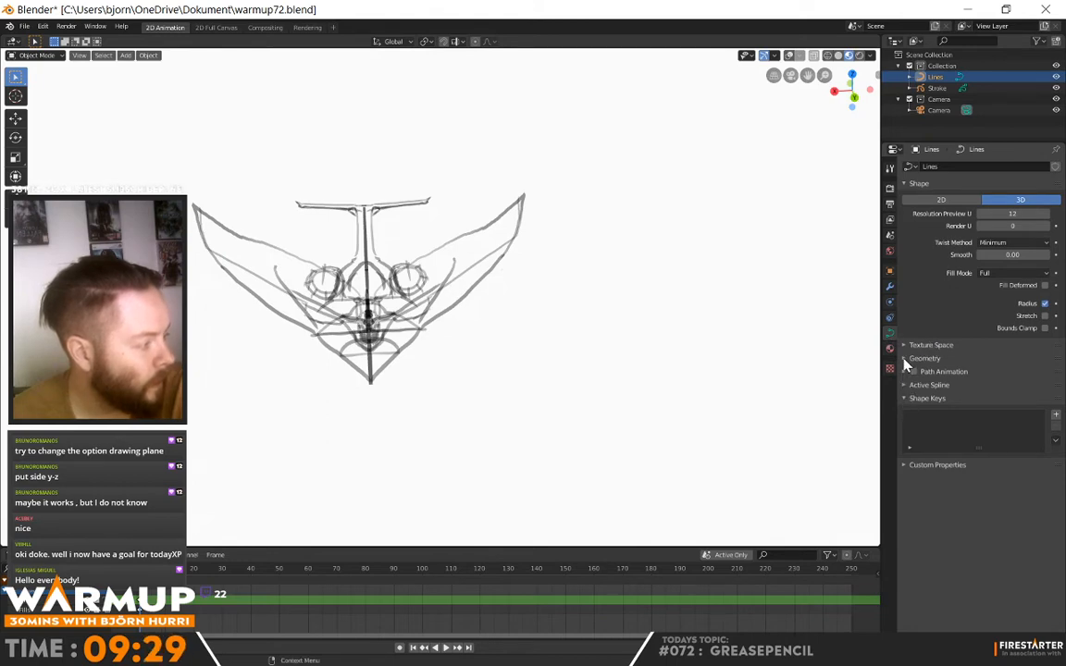
pyautogui.click(906, 360)
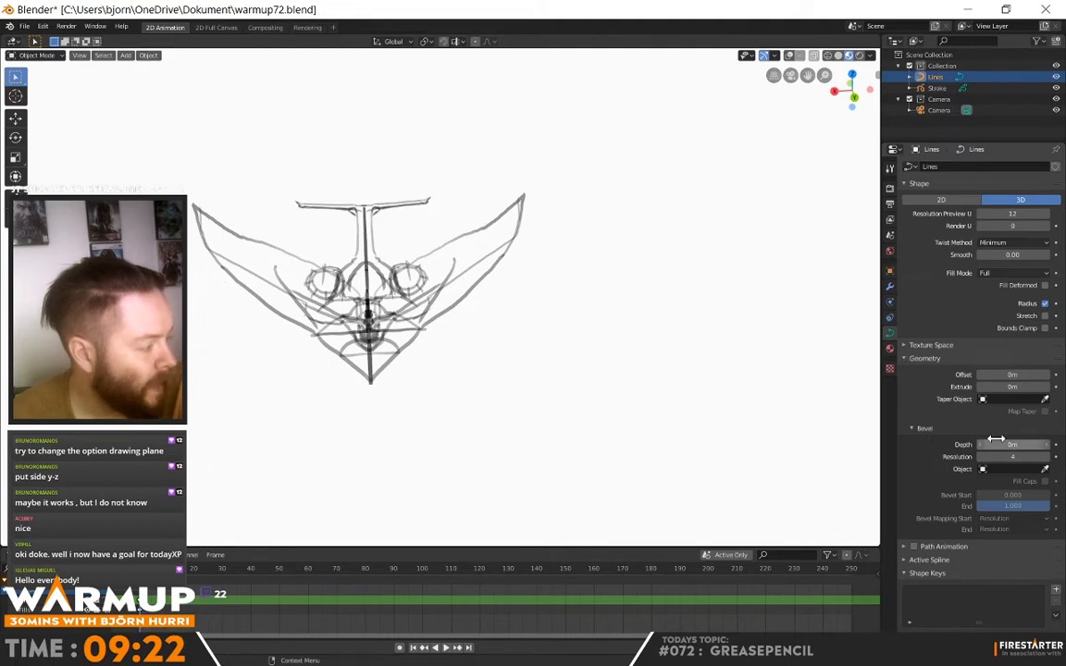
pyautogui.moveTo(1005, 445)
pyautogui.mouseDown()
pyautogui.moveTo(1040, 445)
pyautogui.moveTo(1012, 445)
pyautogui.mouseUp()
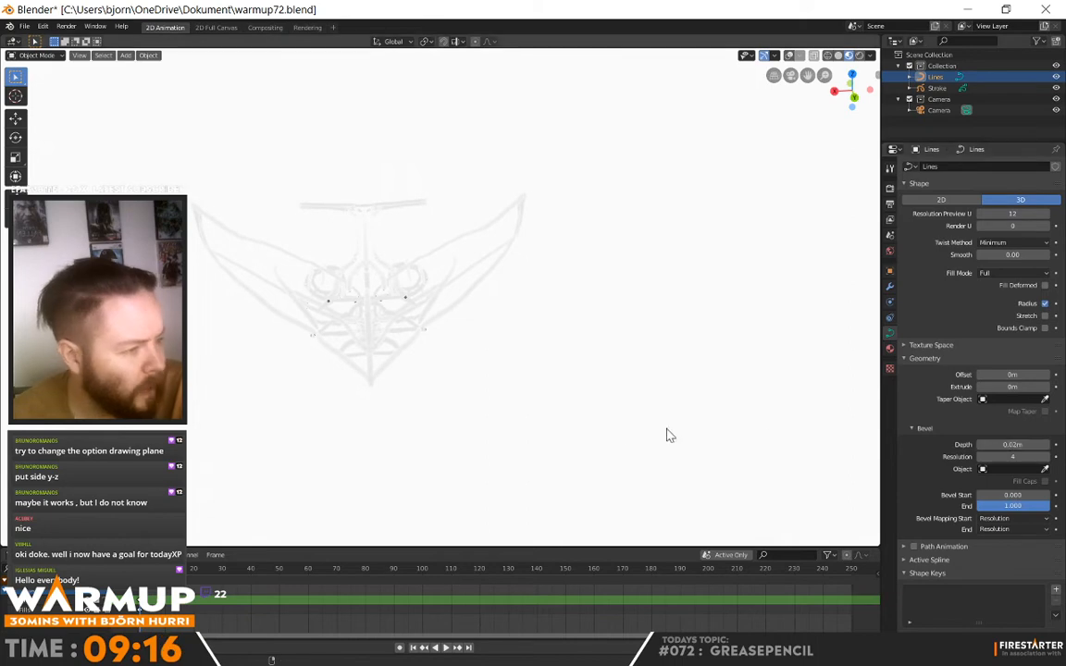
# Step: Switch the viewport to solid shading and inspect the beveled aircraft curves from the side
pyautogui.moveTo(668, 435)
pyautogui.mouseDown(button='middle')
pyautogui.moveTo(558, 396)
pyautogui.moveTo(550, 414)
pyautogui.moveTo(559, 407)
pyautogui.mouseUp(button='middle')
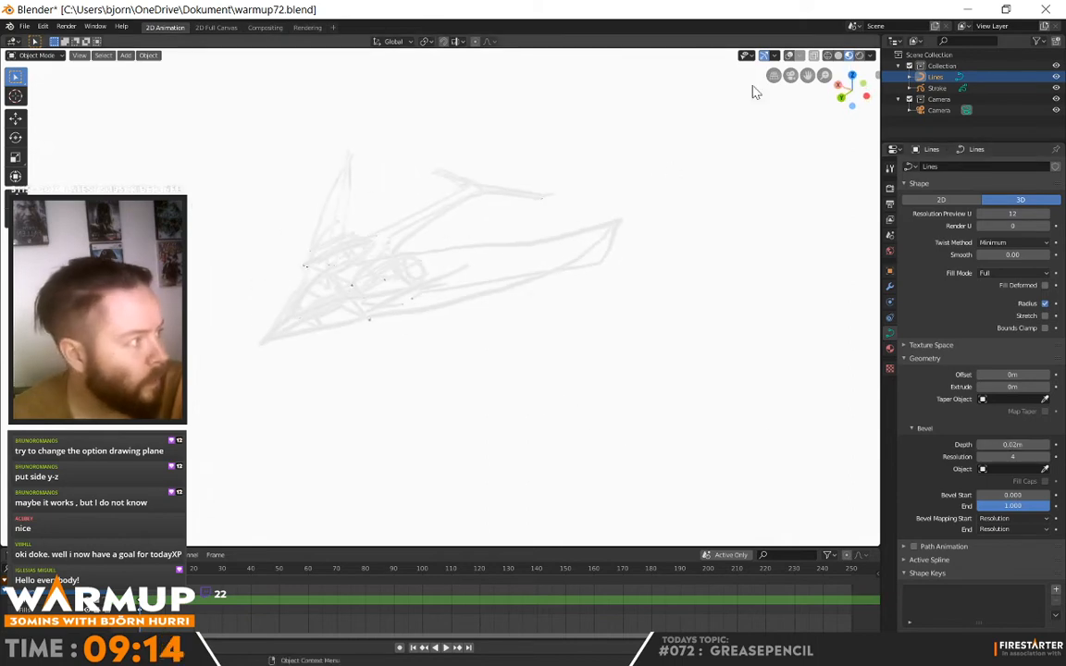
pyautogui.click(847, 57)
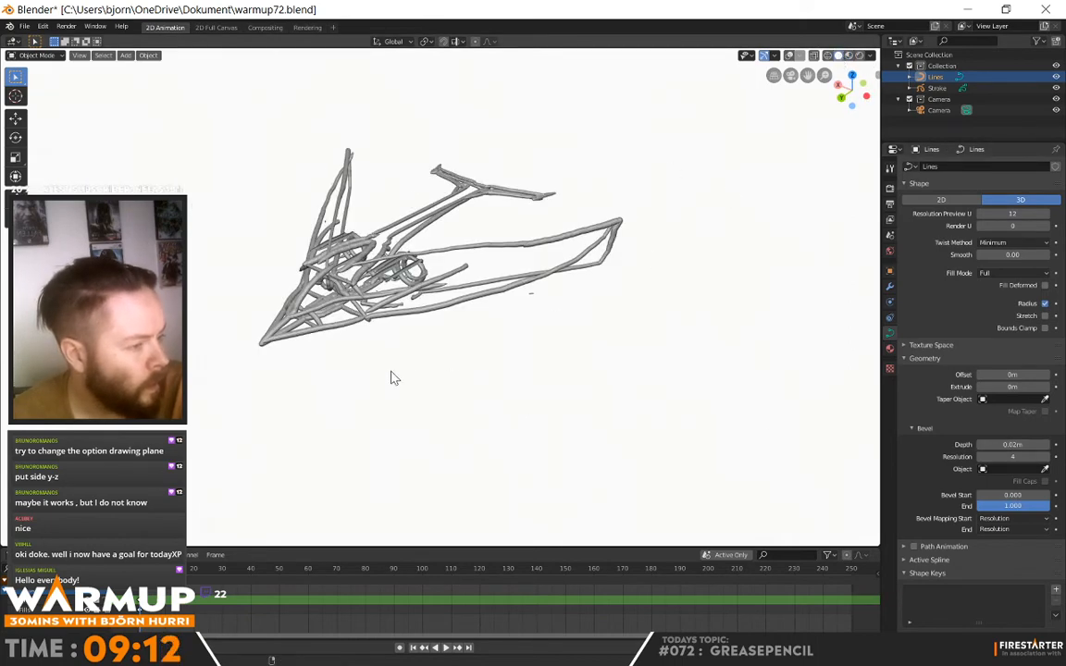
pyautogui.moveTo(390, 376)
pyautogui.mouseDown(button='middle')
pyautogui.moveTo(495, 330)
pyautogui.moveTo(558, 262)
pyautogui.moveTo(633, 288)
pyautogui.moveTo(671, 319)
pyautogui.moveTo(694, 384)
pyautogui.moveTo(609, 414)
pyautogui.moveTo(454, 374)
pyautogui.moveTo(483, 364)
pyautogui.moveTo(370, 355)
pyautogui.moveTo(404, 407)
pyautogui.moveTo(509, 397)
pyautogui.moveTo(533, 349)
pyautogui.moveTo(555, 338)
pyautogui.moveTo(645, 350)
pyautogui.moveTo(685, 376)
pyautogui.moveTo(721, 362)
pyautogui.moveTo(766, 424)
pyautogui.moveTo(632, 375)
pyautogui.moveTo(629, 350)
pyautogui.moveTo(633, 374)
pyautogui.moveTo(673, 403)
pyautogui.mouseUp(button='middle')
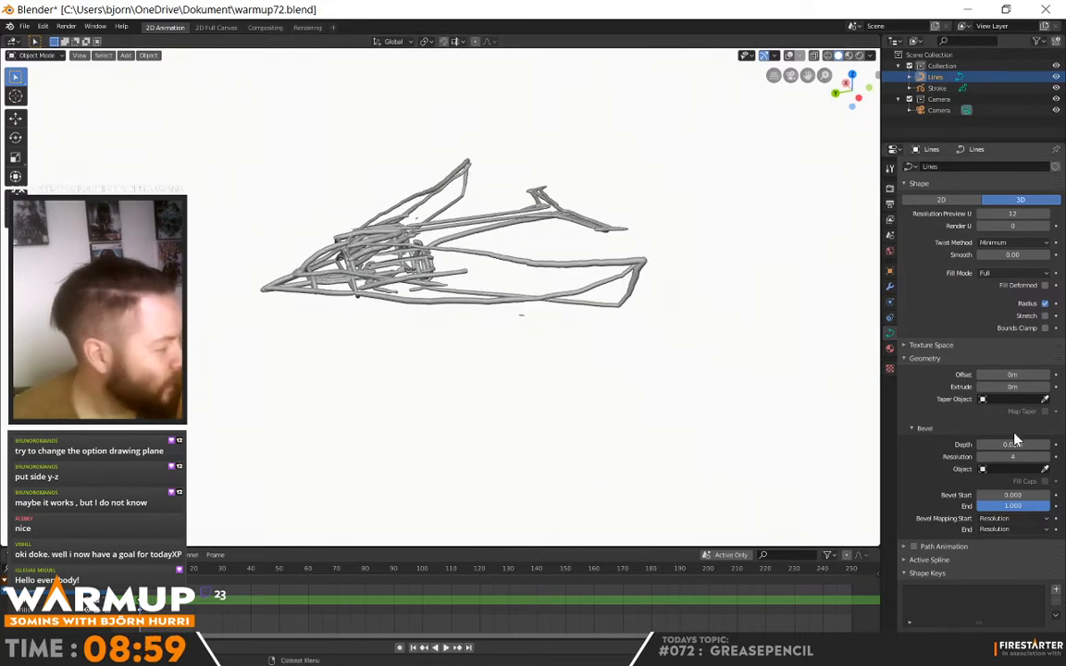
# Step: Set the Lines curve's bevel depth to 0.01 m and its bevel resolution to 1
pyautogui.moveTo(1013, 445)
pyautogui.mouseDown()
pyautogui.moveTo(981, 445)
pyautogui.moveTo(1034, 445)
pyautogui.moveTo(1008, 445)
pyautogui.mouseUp()
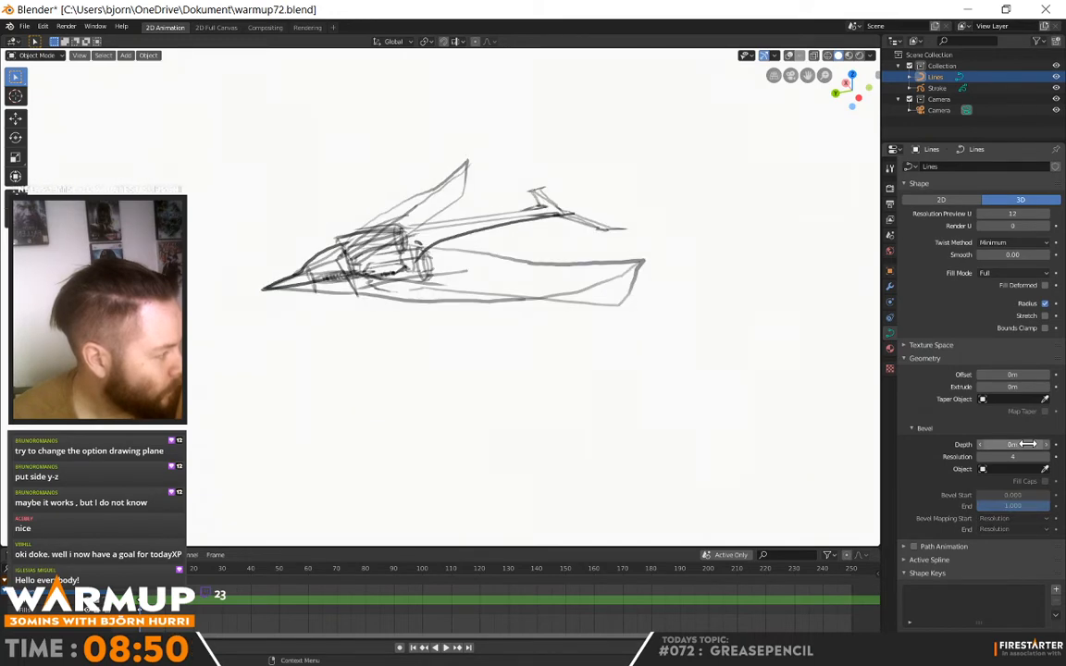
pyautogui.click(1047, 446)
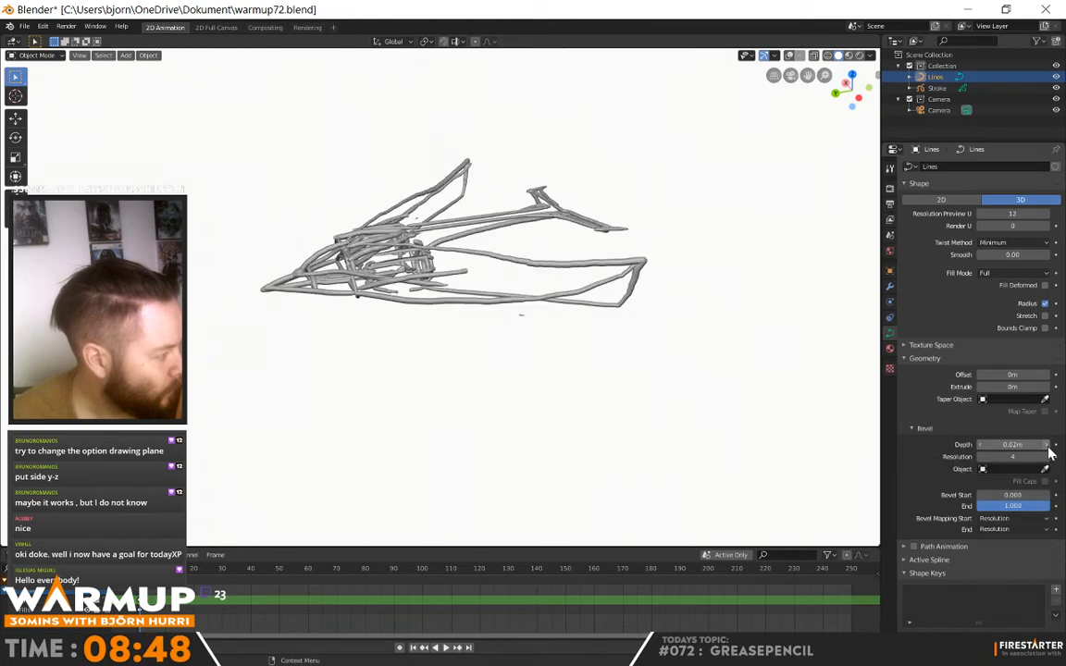
pyautogui.click(981, 448)
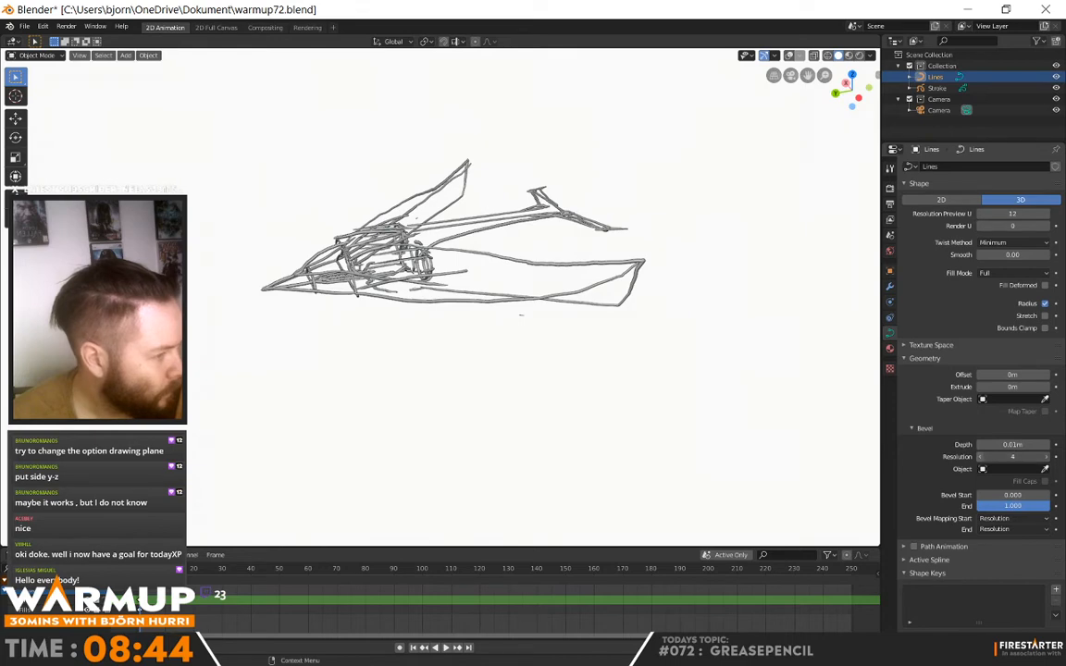
pyautogui.click(979, 457)
pyautogui.click(979, 457)
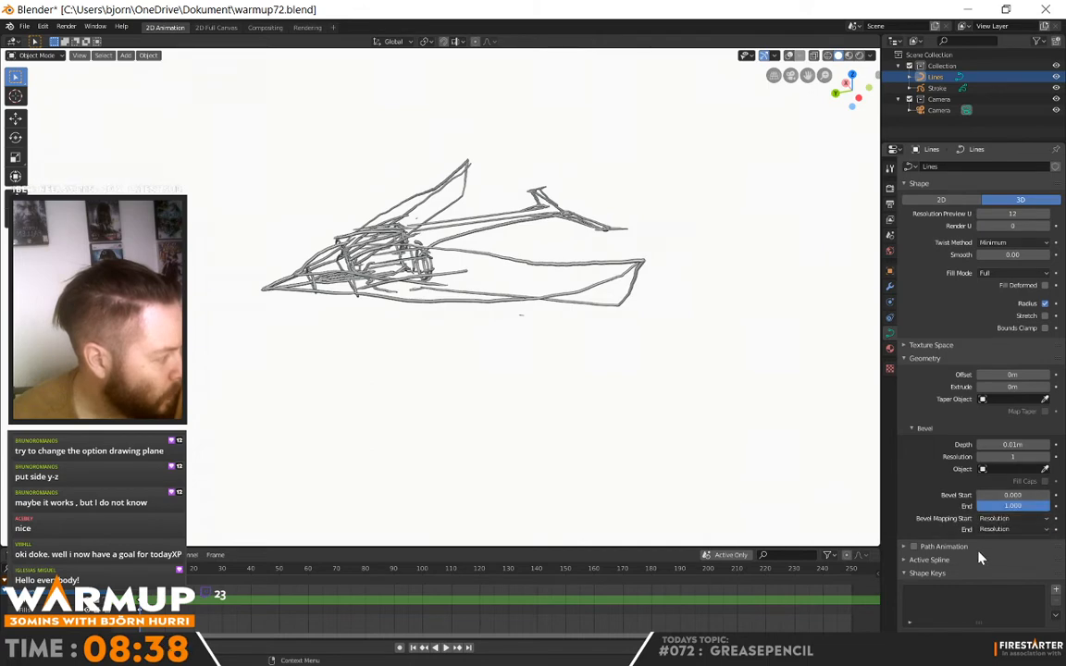
# Step: Inspect the beveled aircraft, select the Stroke object in the scene hierarchy, and enter Edit Mode on the Lines curve
pyautogui.moveTo(537, 440)
pyautogui.mouseDown(button='middle')
pyautogui.moveTo(504, 424)
pyautogui.moveTo(613, 436)
pyautogui.mouseUp(button='middle')
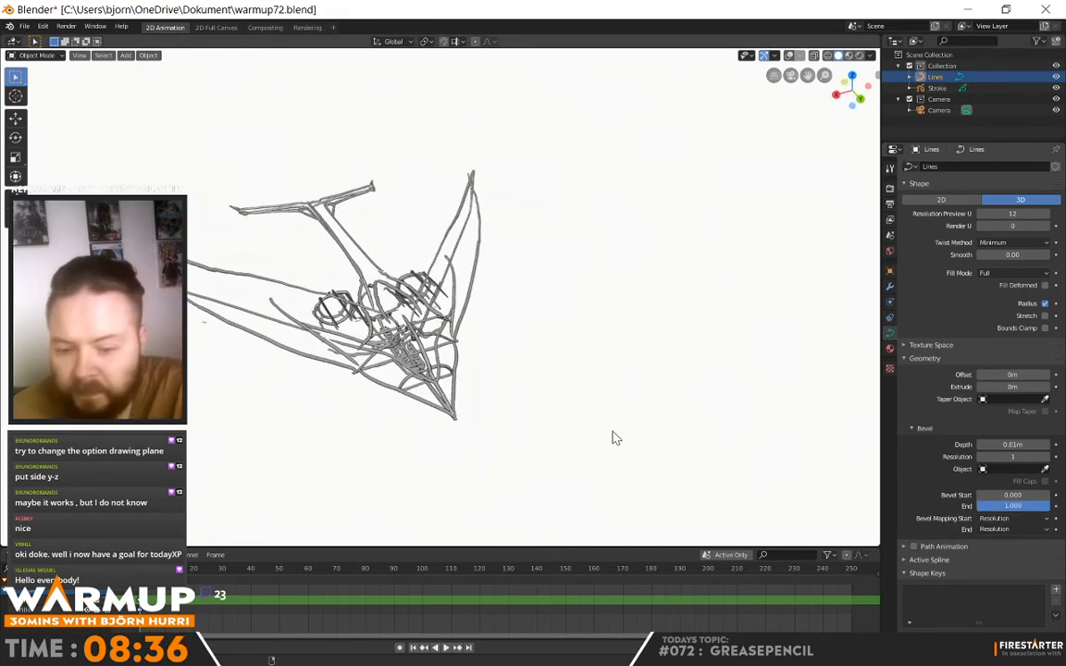
pyautogui.moveTo(582, 376); pyautogui.dragTo(480, 295, button='middle')
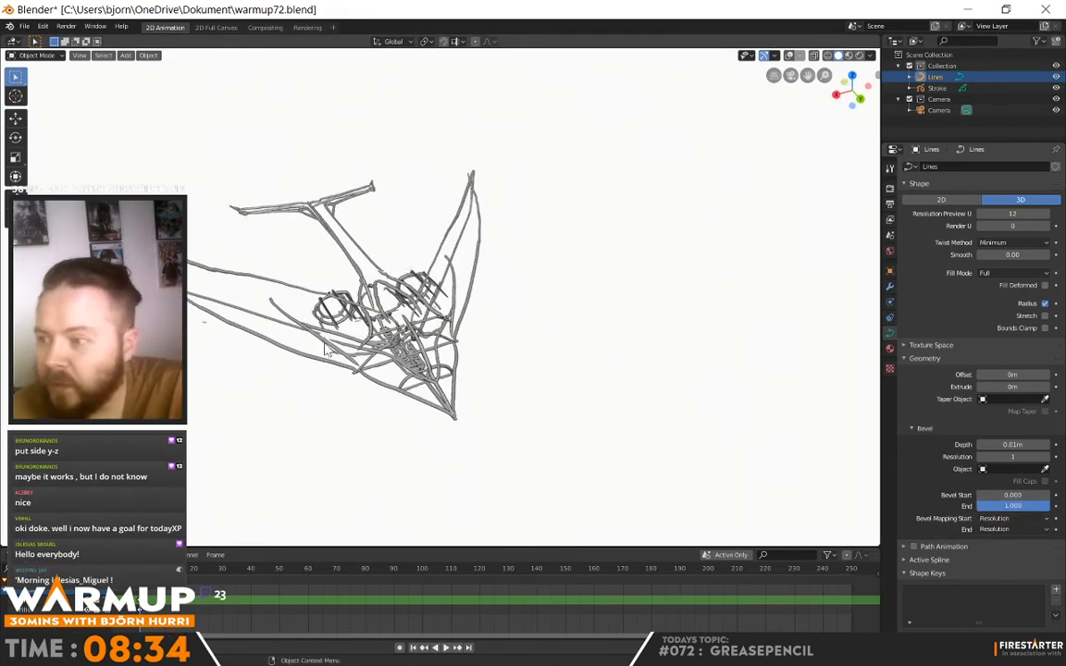
pyautogui.moveTo(383, 262)
pyautogui.mouseDown(button='middle')
pyautogui.moveTo(389, 371)
pyautogui.moveTo(475, 404)
pyautogui.moveTo(497, 344)
pyautogui.moveTo(678, 375)
pyautogui.moveTo(696, 421)
pyautogui.moveTo(680, 454)
pyautogui.moveTo(613, 467)
pyautogui.moveTo(518, 459)
pyautogui.moveTo(688, 431)
pyautogui.moveTo(668, 395)
pyautogui.moveTo(554, 278)
pyautogui.mouseUp(button='middle')
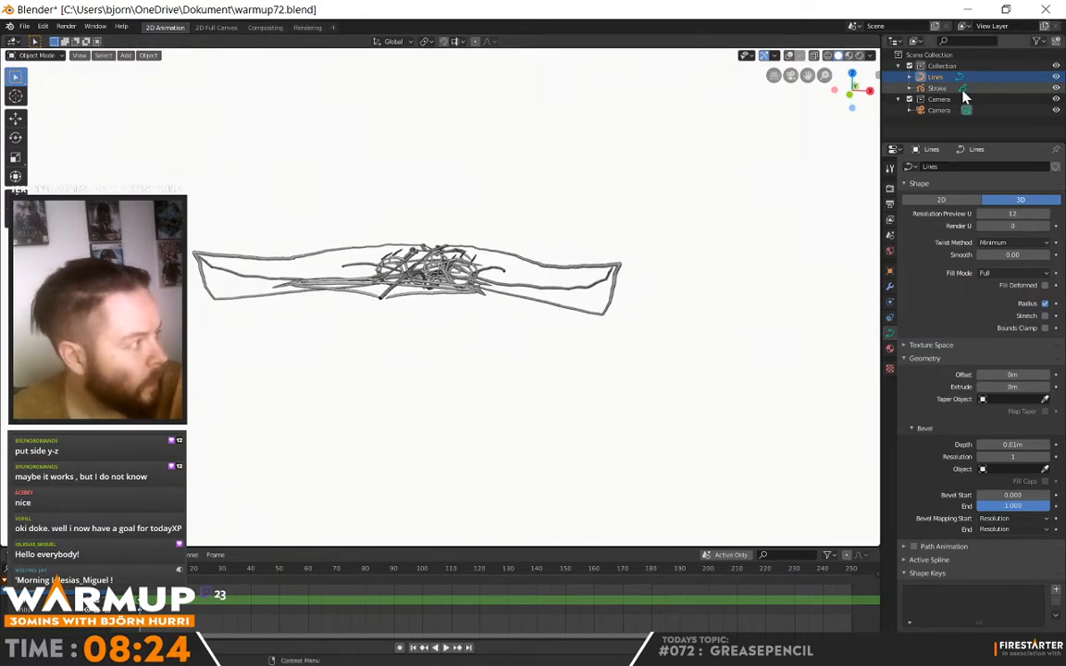
pyautogui.click(960, 87)
pyautogui.click(567, 275)
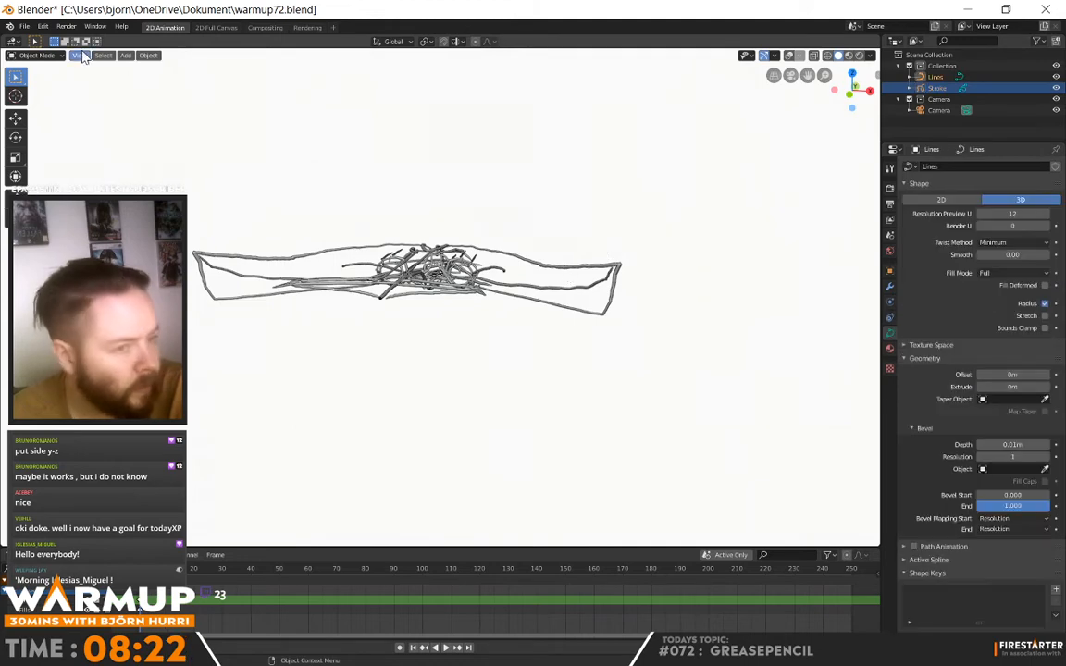
pyautogui.click(35, 56)
pyautogui.click(46, 82)
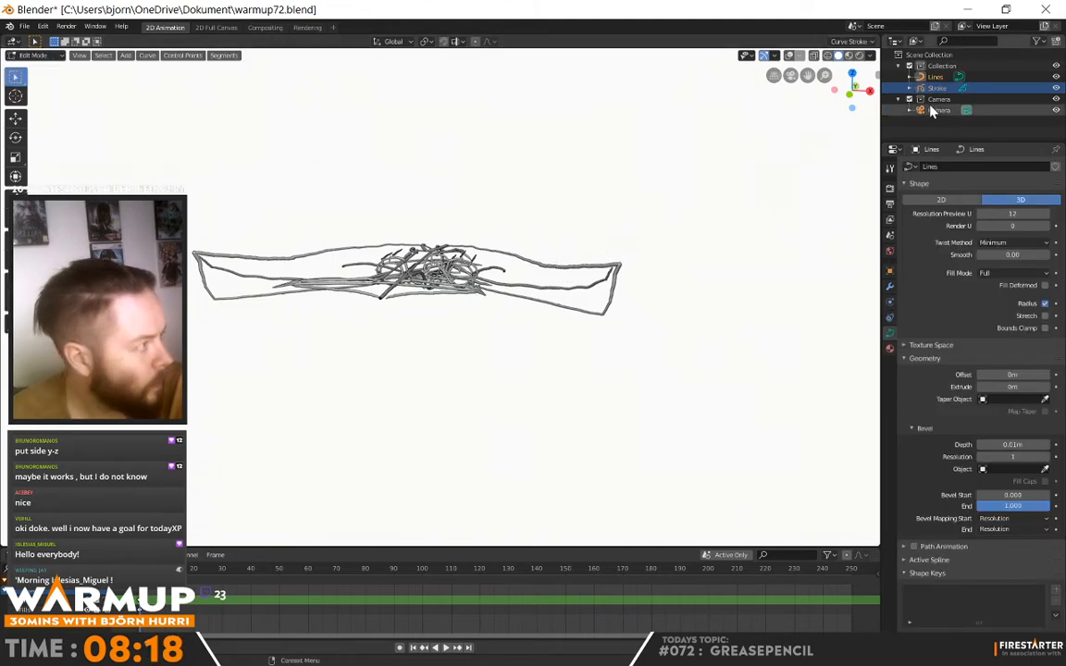
# Step: Try to move the selected control point on the aircraft's wing vertically with the Move tool
pyautogui.moveTo(684, 288)
pyautogui.mouseDown(button='middle')
pyautogui.moveTo(618, 347)
pyautogui.moveTo(530, 345)
pyautogui.mouseUp(button='middle')
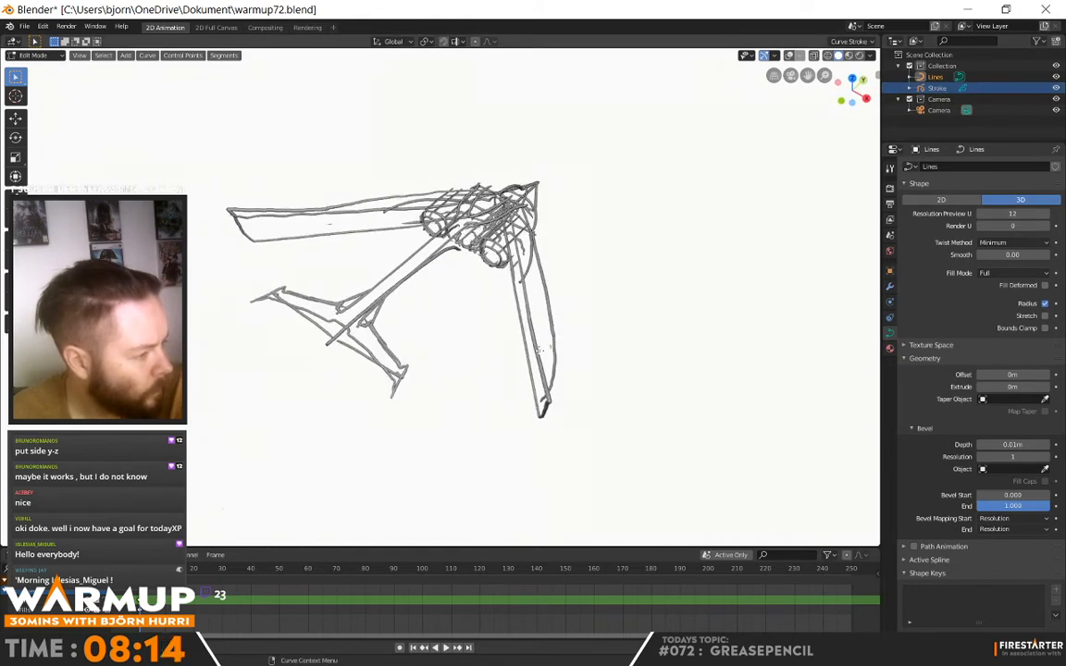
pyautogui.moveTo(580, 449); pyautogui.dragTo(618, 389, button='middle')
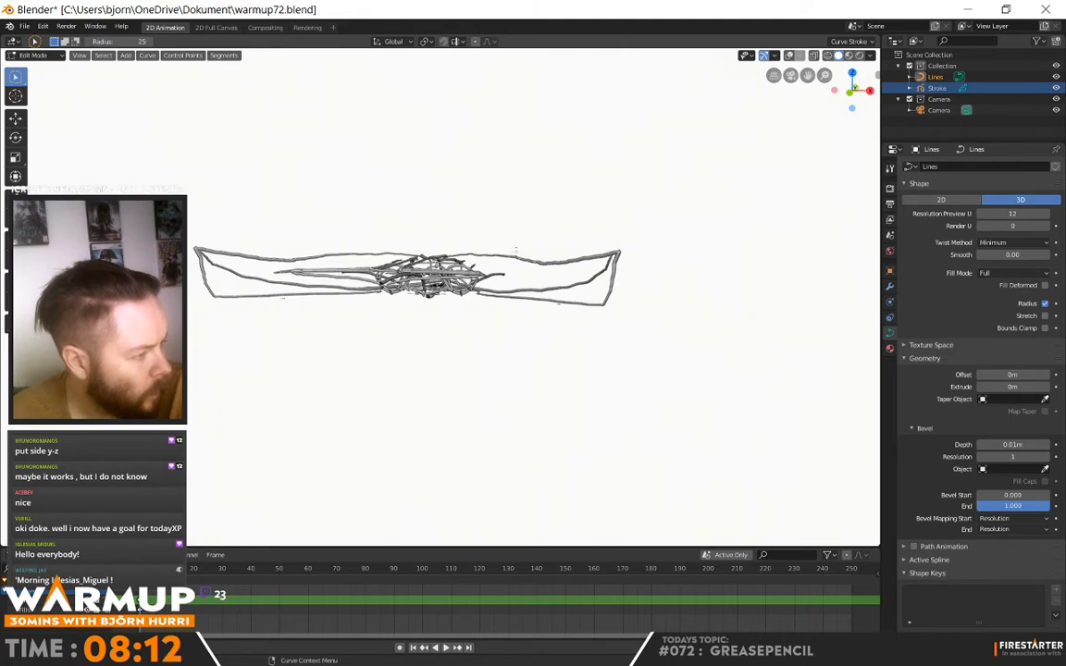
pyautogui.click(15, 124)
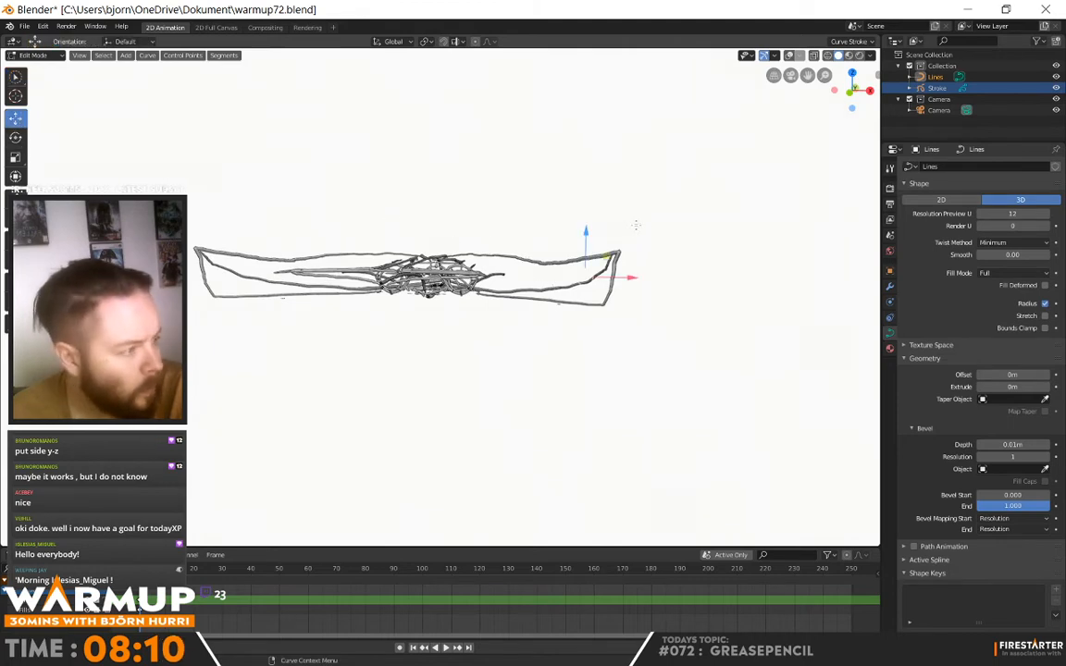
pyautogui.moveTo(584, 233)
pyautogui.mouseDown()
pyautogui.moveTo(587, 207)
pyautogui.moveTo(592, 234)
pyautogui.mouseUp()
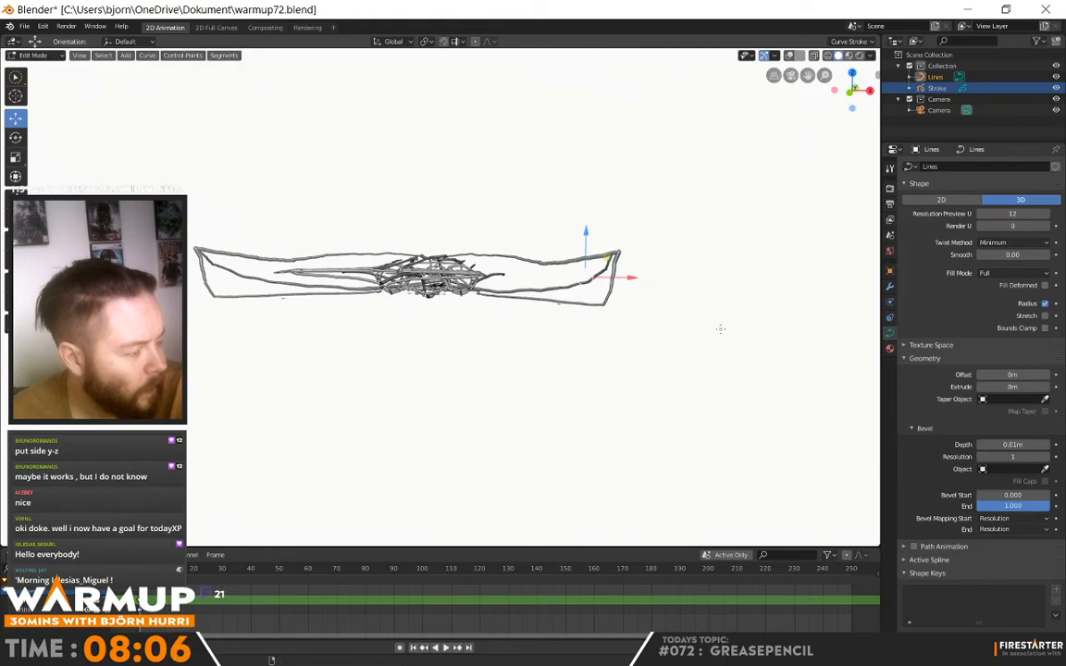
pyautogui.moveTo(720, 329); pyautogui.dragTo(674, 376, button='middle')
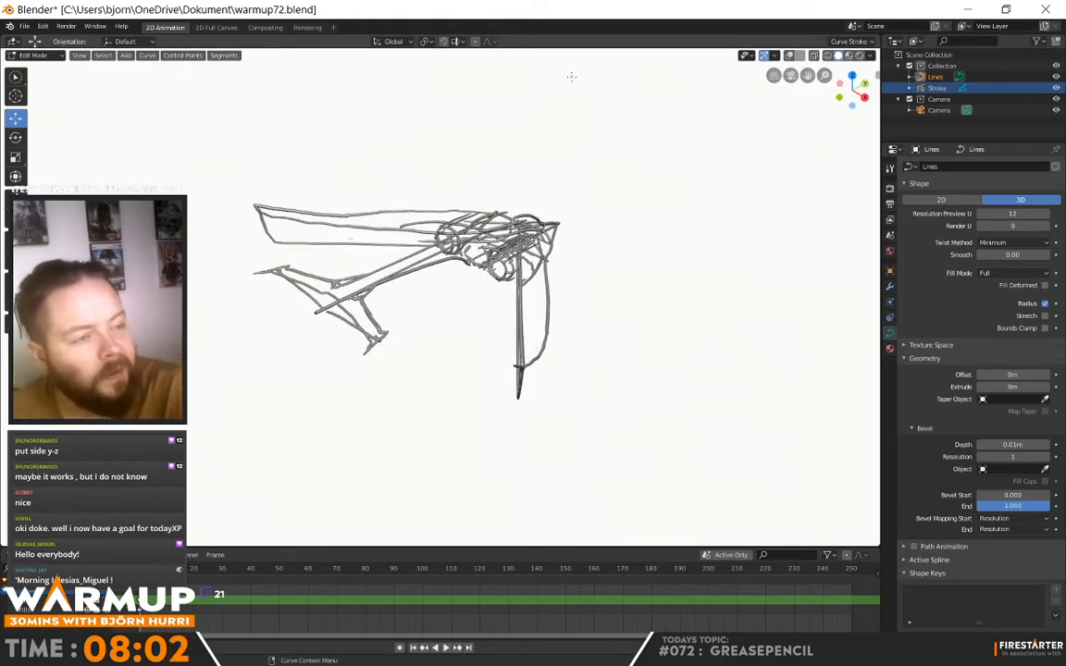
pyautogui.moveTo(571, 77); pyautogui.dragTo(393, 167, button='middle')
pyautogui.moveTo(587, 195)
pyautogui.mouseDown(button='middle')
pyautogui.moveTo(525, 242)
pyautogui.moveTo(560, 189)
pyautogui.mouseUp(button='middle')
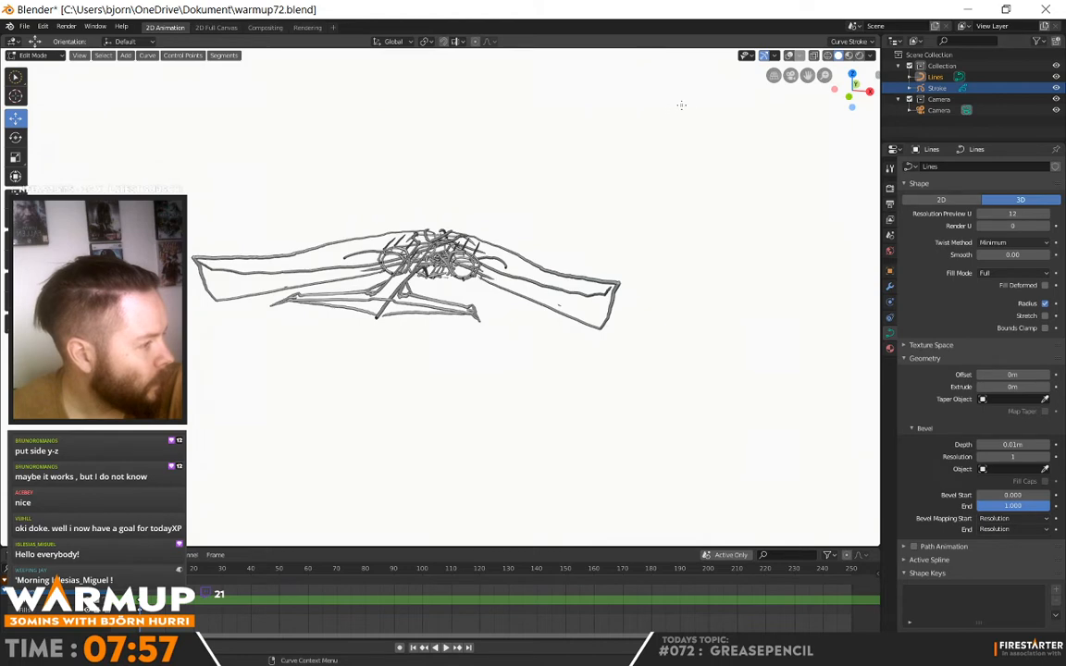
# Step: Reselect the Lines curve, try to raise its wing control point, and undo the move
pyautogui.click(935, 77)
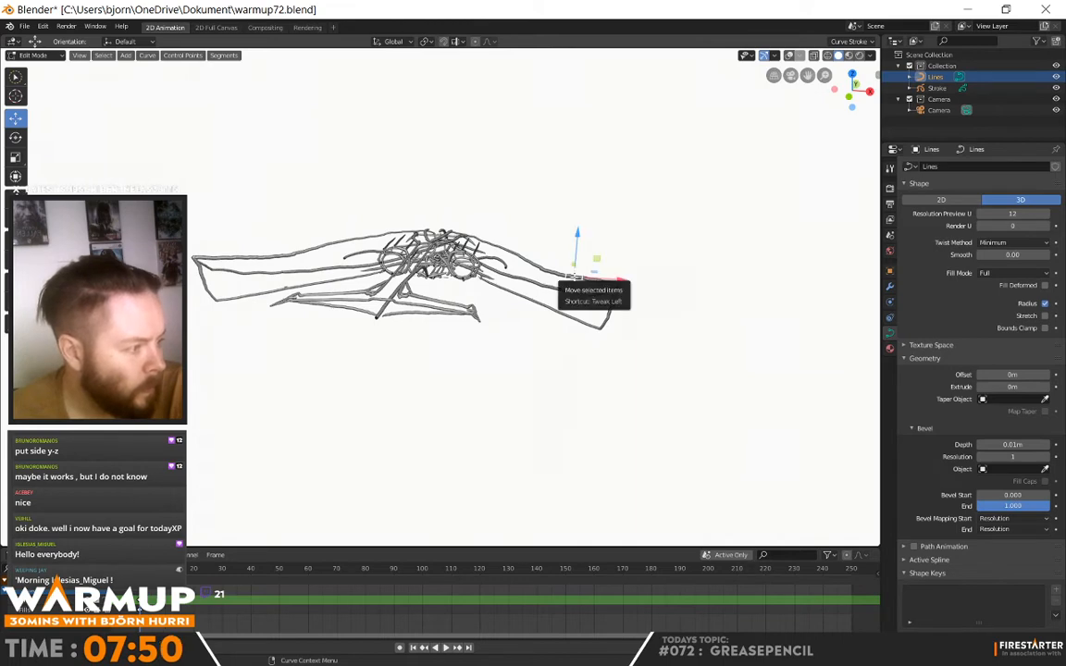
pyautogui.moveTo(581, 235); pyautogui.dragTo(584, 215)
pyautogui.hotkey('ctrl', 'z')
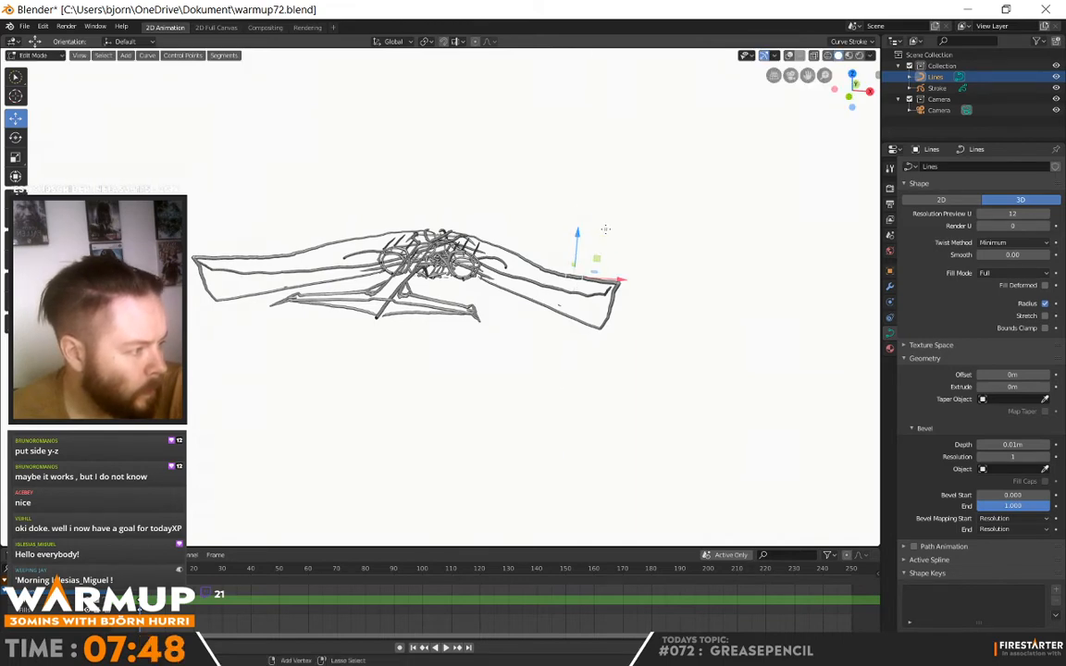
pyautogui.moveTo(660, 255)
pyautogui.mouseDown(button='middle')
pyautogui.moveTo(628, 275)
pyautogui.moveTo(639, 263)
pyautogui.mouseUp(button='middle')
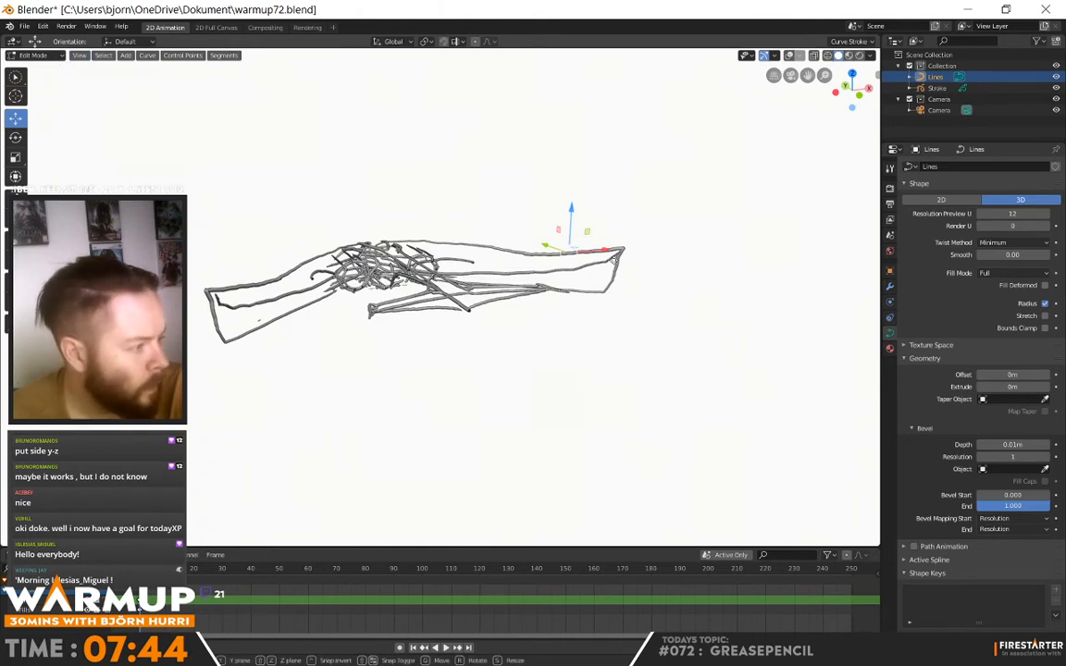
pyautogui.press('g')
pyautogui.press('Escape')
pyautogui.press('w')
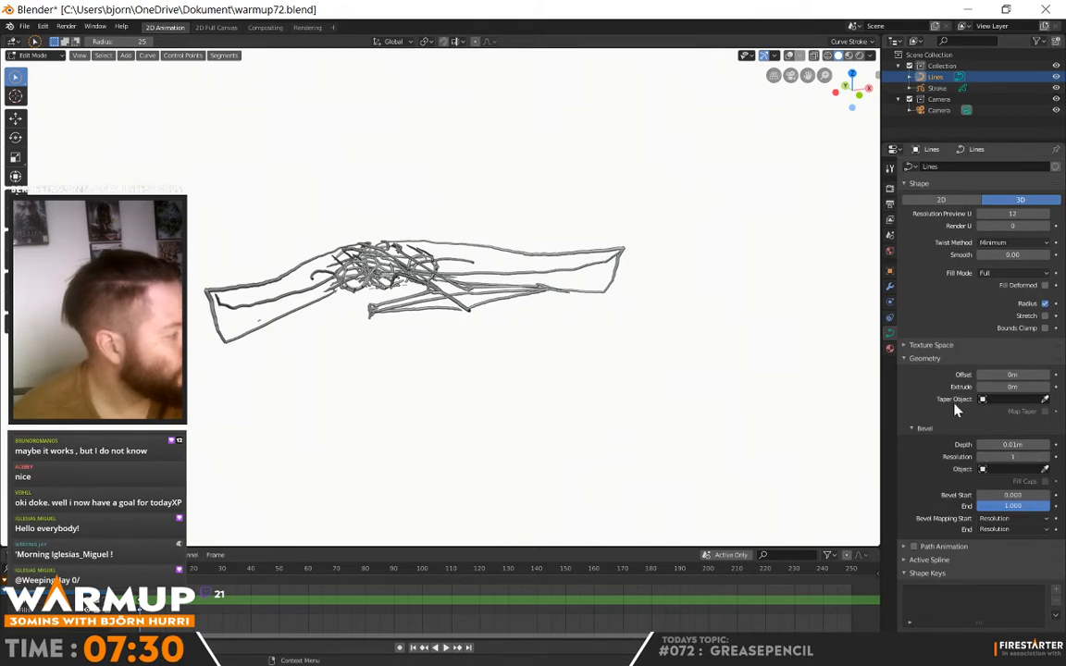
# Step: Set the Lines curve's bevel depth to 0 m and inspect the aircraft from the side
pyautogui.click(981, 445)
pyautogui.moveTo(629, 278); pyautogui.dragTo(650, 288, button='middle')
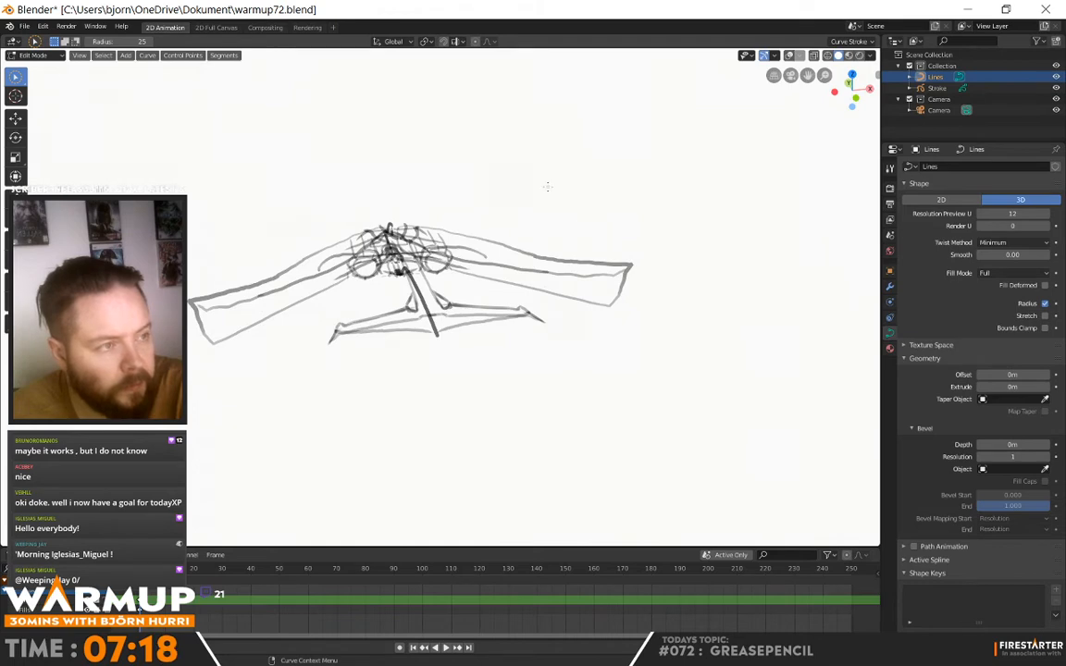
pyautogui.press('c')
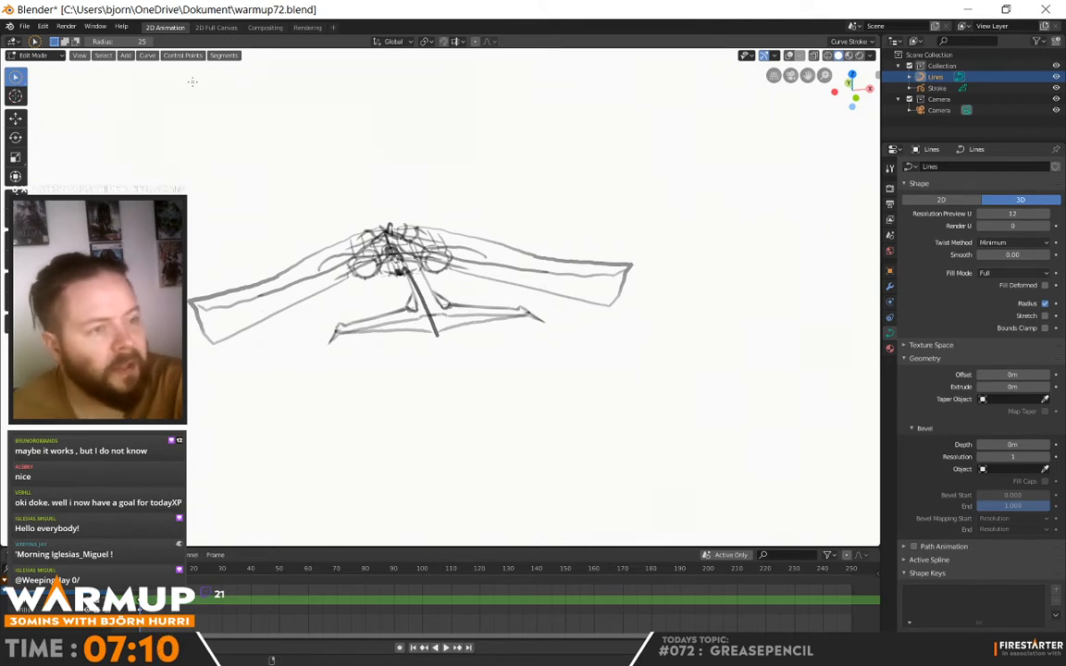
pyautogui.moveTo(193, 81)
pyautogui.mouseDown(button='middle')
pyautogui.moveTo(281, 159)
pyautogui.moveTo(469, 202)
pyautogui.moveTo(512, 209)
pyautogui.moveTo(636, 161)
pyautogui.mouseUp(button='middle')
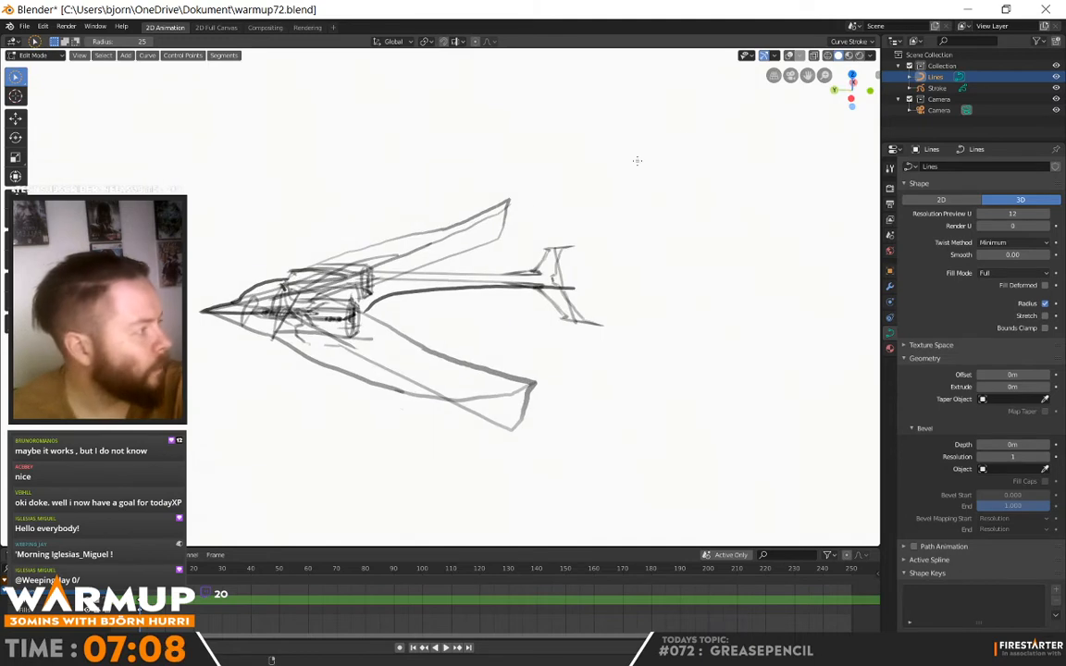
pyautogui.click(37, 56)
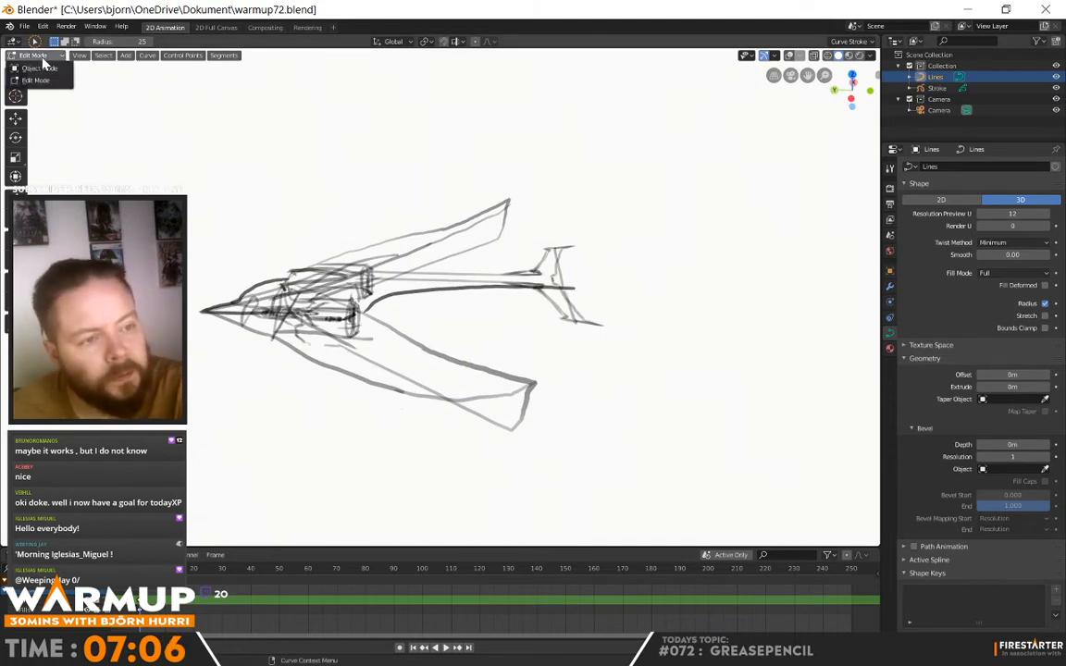
pyautogui.click(43, 56)
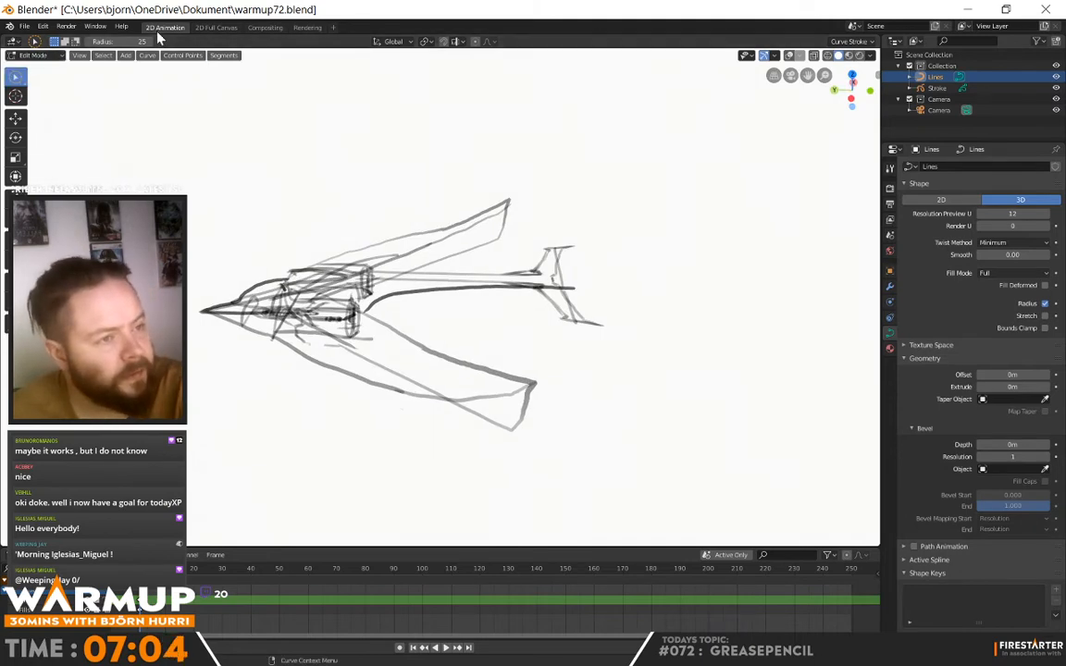
# Step: Set the Lines curve's bevel depth to 0.01 m and inspect the aircraft from the front
pyautogui.moveTo(653, 310)
pyautogui.mouseDown(button='middle')
pyautogui.moveTo(604, 280)
pyautogui.moveTo(583, 288)
pyautogui.mouseUp(button='middle')
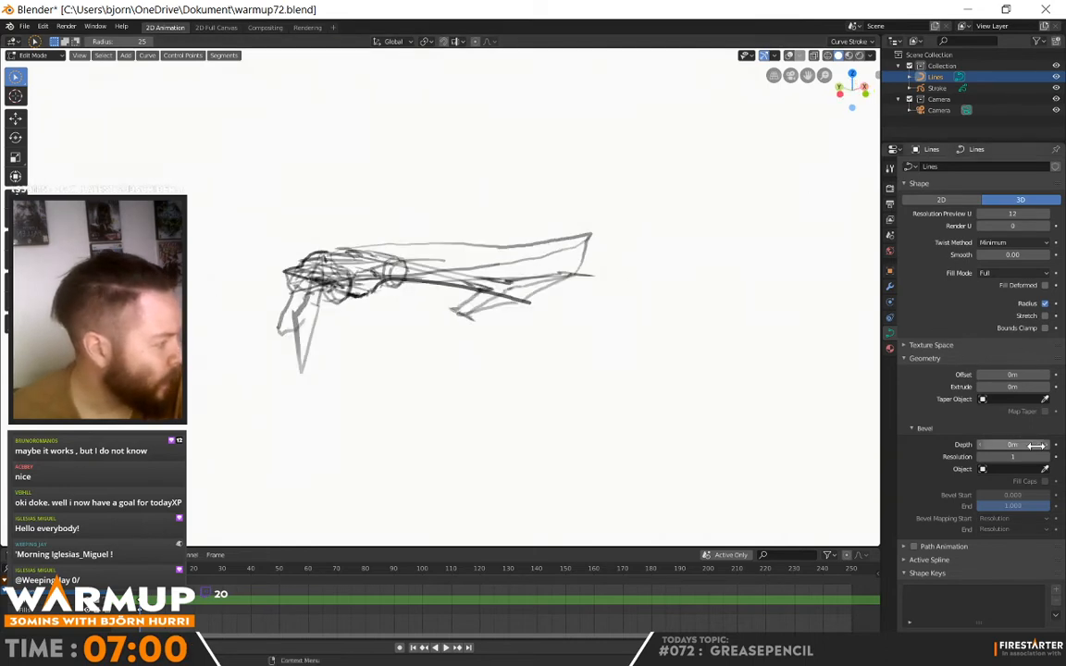
pyautogui.click(1046, 450)
pyautogui.moveTo(510, 359)
pyautogui.mouseDown(button='middle')
pyautogui.moveTo(591, 399)
pyautogui.moveTo(368, 346)
pyautogui.moveTo(301, 304)
pyautogui.mouseUp(button='middle')
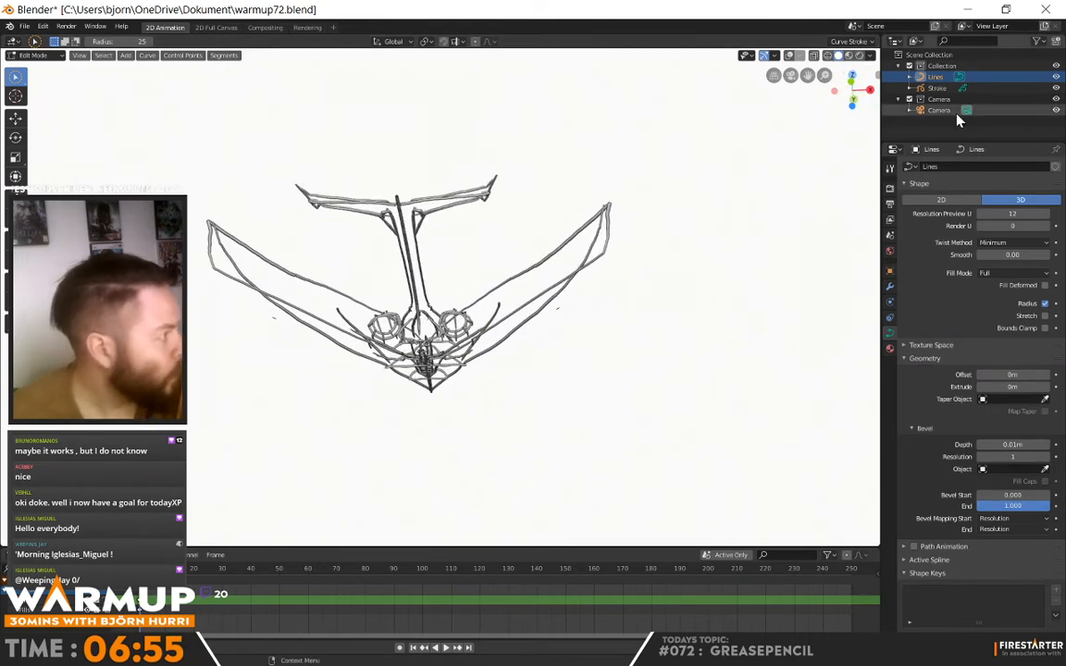
# Step: Switch the Lines curve's shape to 2D and back to 3D, and toggle its bevel depth between 0 m and 0.01 m
pyautogui.click(938, 87)
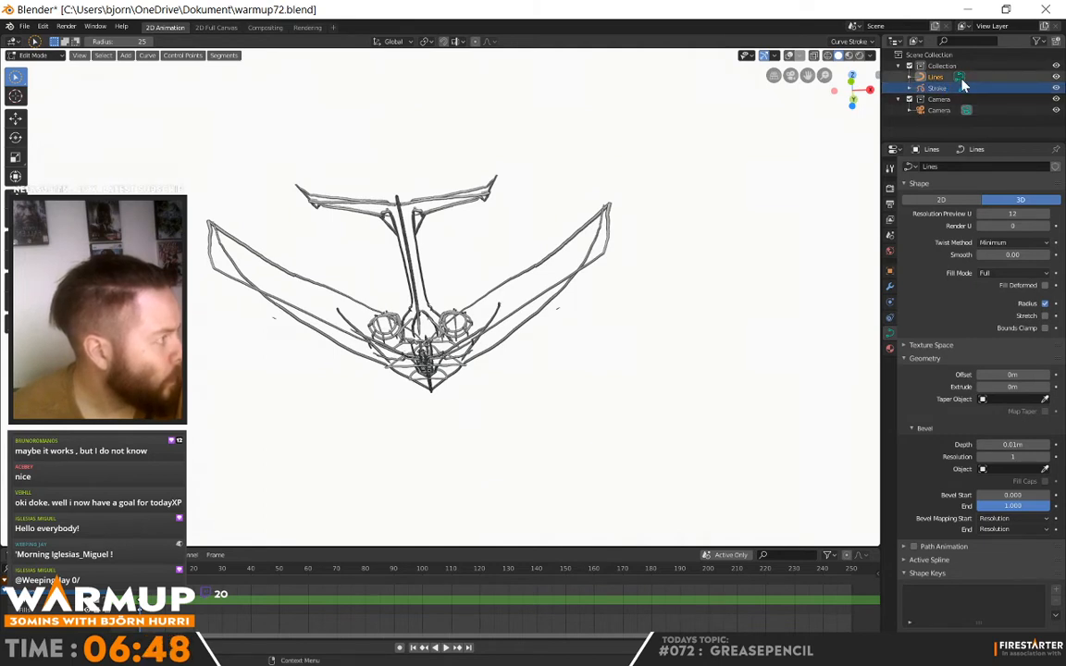
pyautogui.click(960, 79)
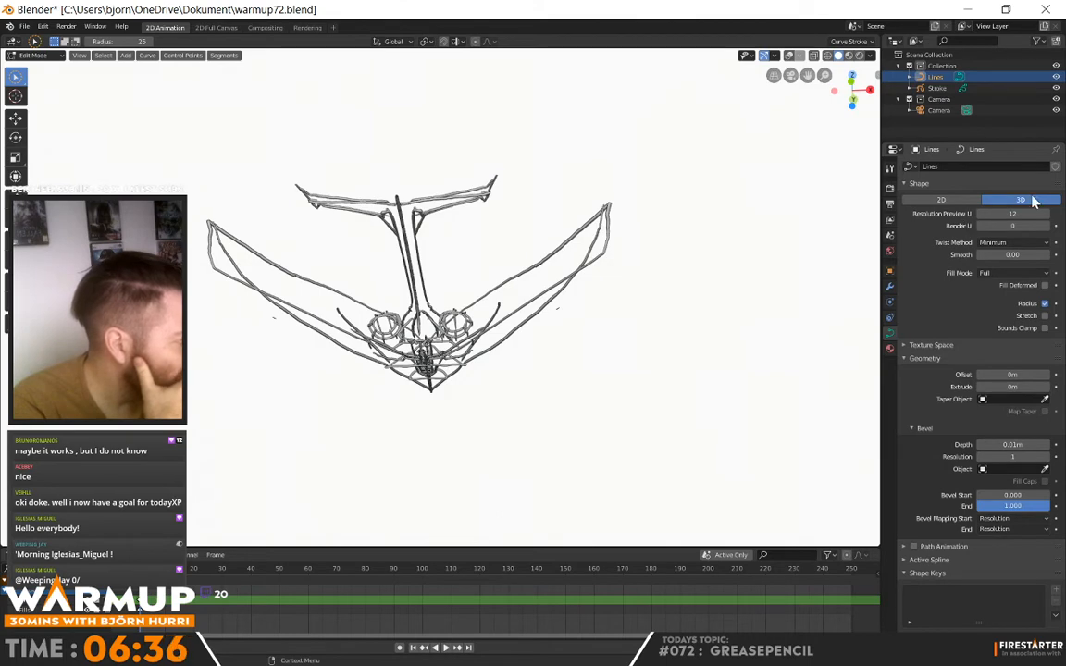
pyautogui.click(956, 202)
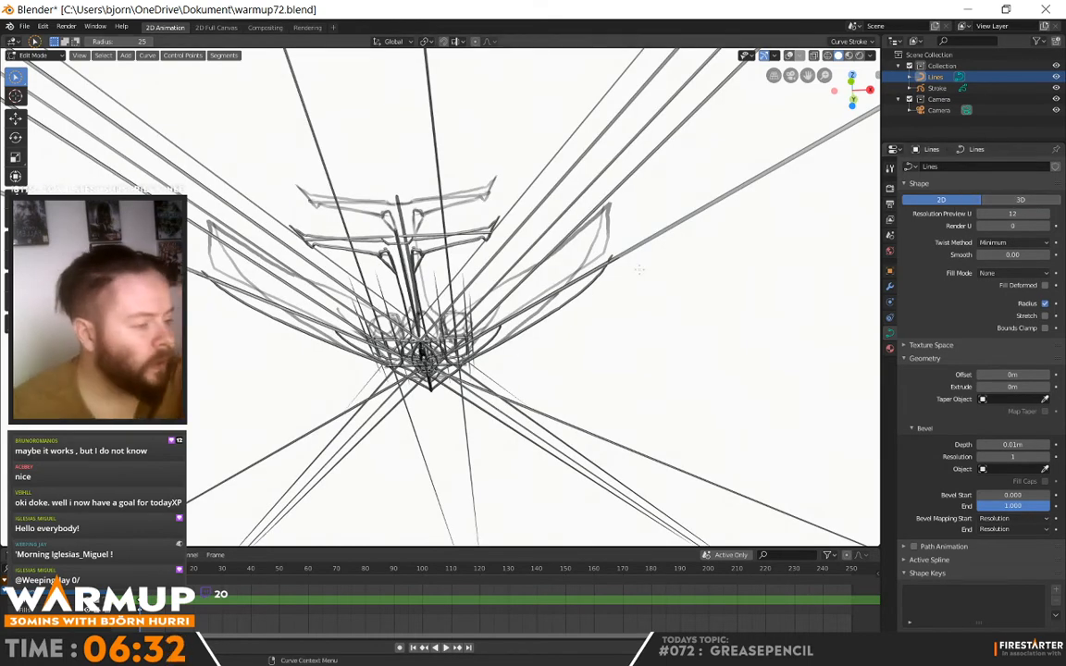
pyautogui.moveTo(578, 242)
pyautogui.mouseDown(button='middle')
pyautogui.moveTo(530, 322)
pyautogui.moveTo(622, 298)
pyautogui.mouseUp(button='middle')
pyautogui.click(1020, 200)
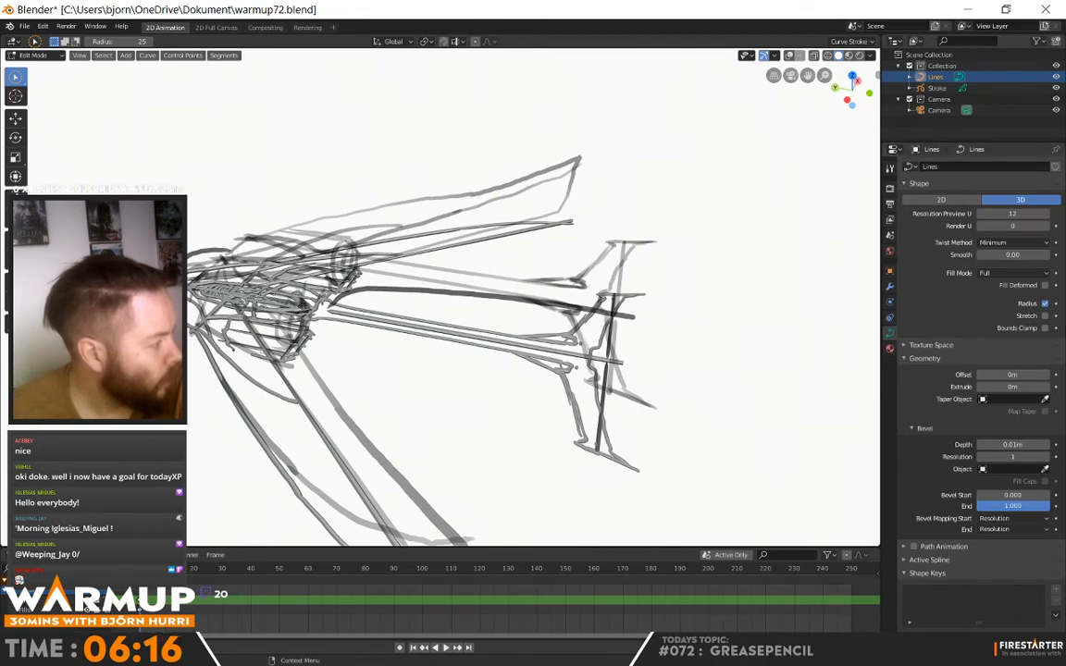
pyautogui.click(981, 449)
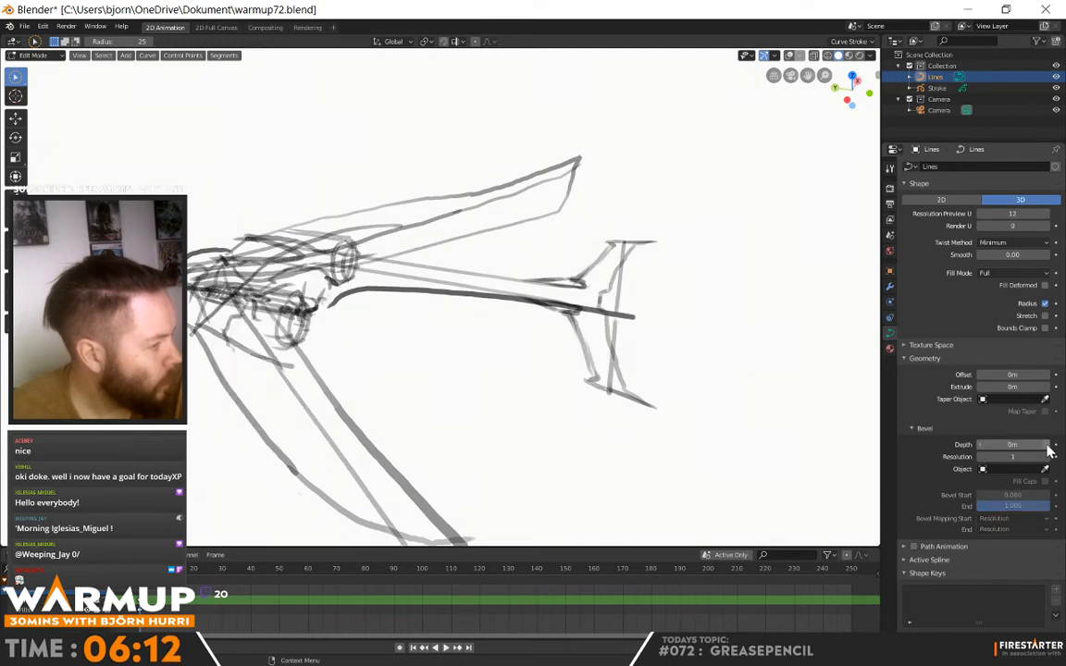
pyautogui.click(1050, 449)
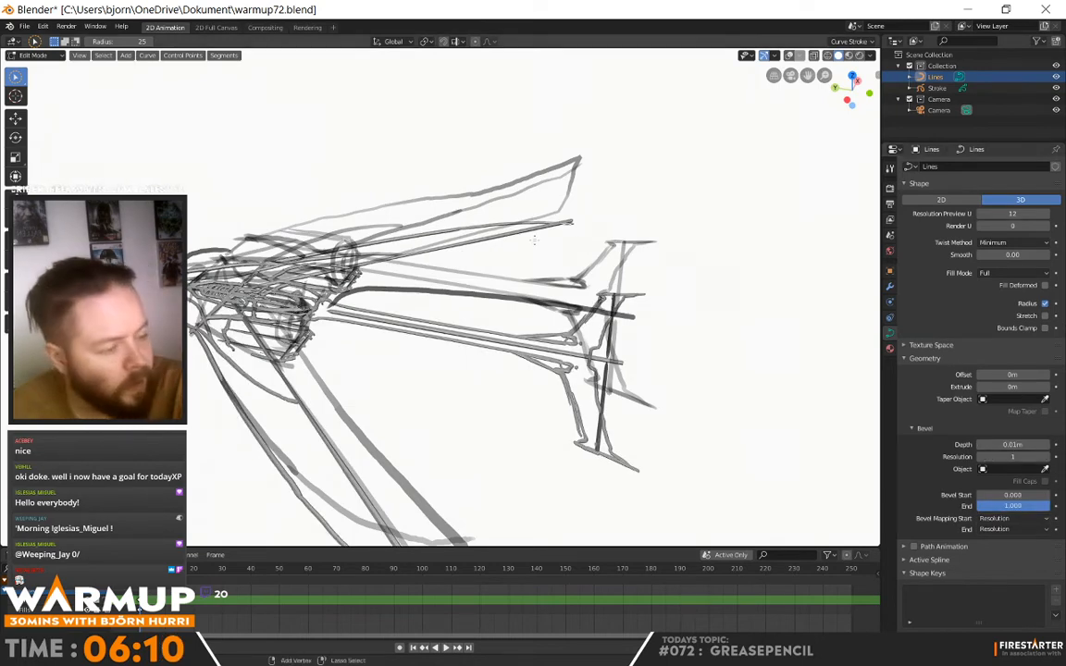
# Step: Undo the 2D/3D shape switches, the Edit Mode changes and the bevel settings on the Lines curve
pyautogui.hotkey('ctrl', 'z')
pyautogui.hotkey('ctrl', 'z')
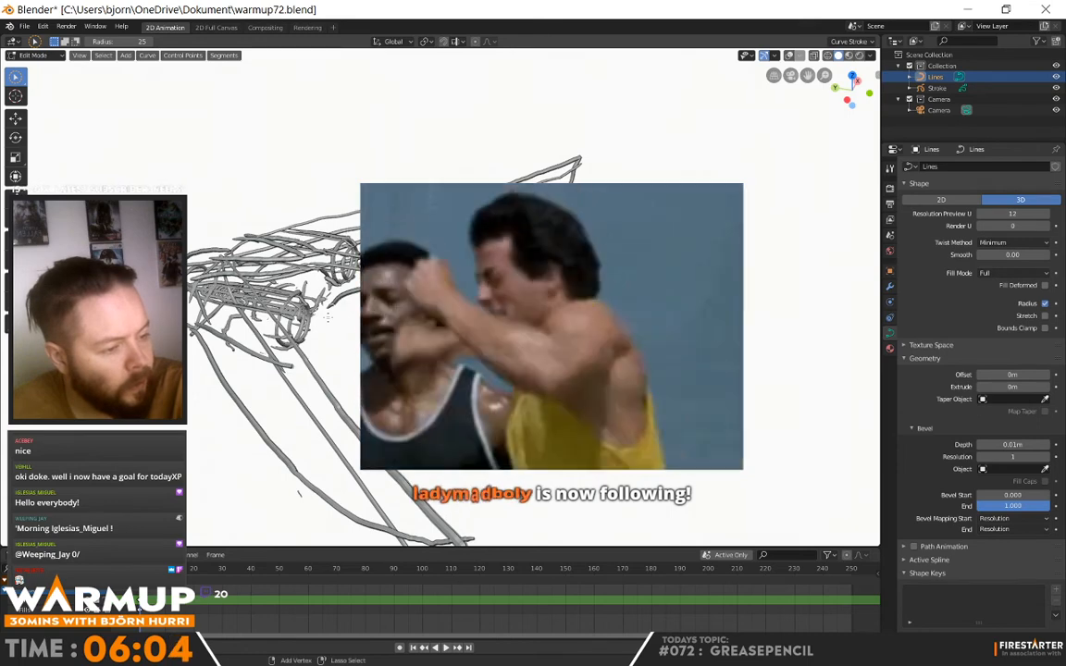
pyautogui.hotkey('ctrl', 'z')
pyautogui.hotkey('ctrl', 'z')
pyautogui.hotkey('ctrl', 'z')
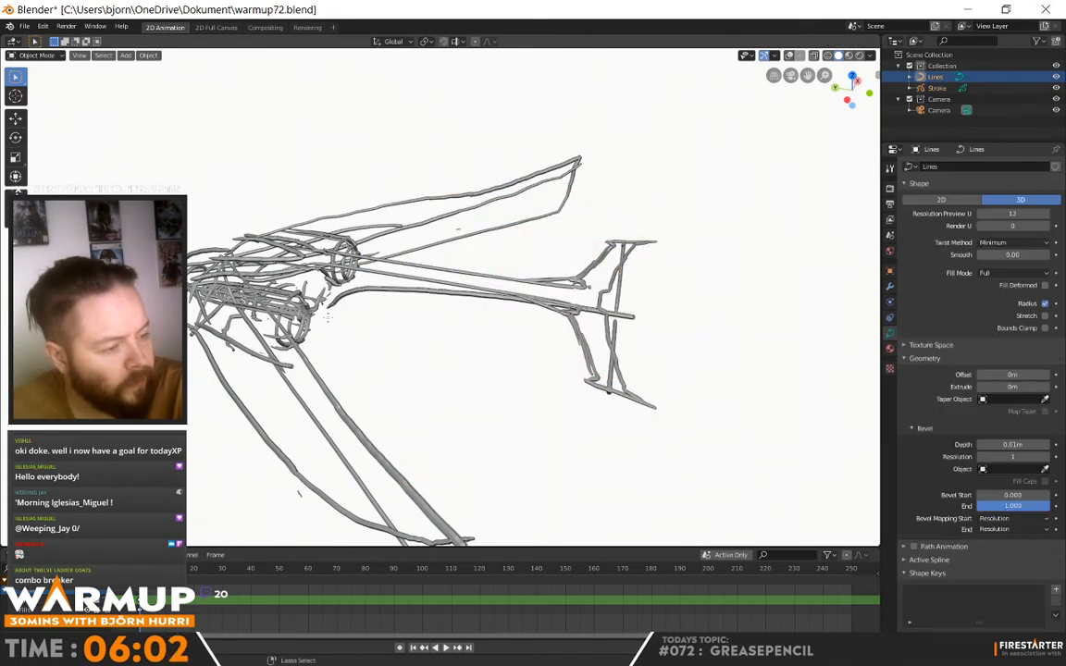
pyautogui.hotkey('ctrl', 'z')
pyautogui.hotkey('ctrl', 'z')
pyautogui.hotkey('ctrl', 'z')
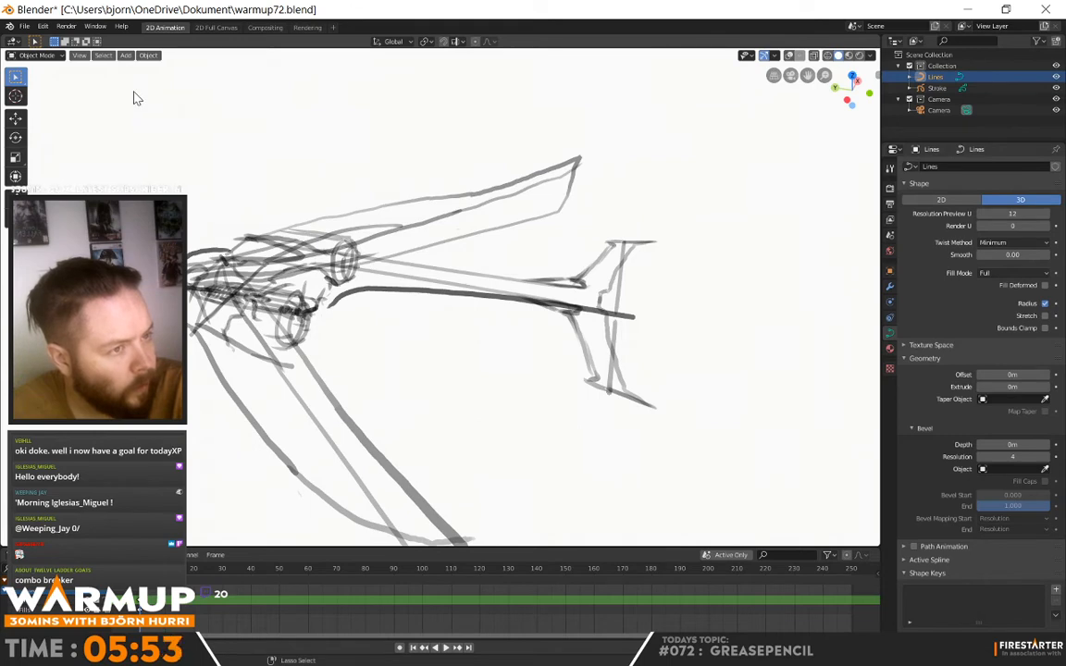
# Step: Check the interaction modes available for the Lines curve and inspect the aircraft sketch from several angles
pyautogui.click(58, 55)
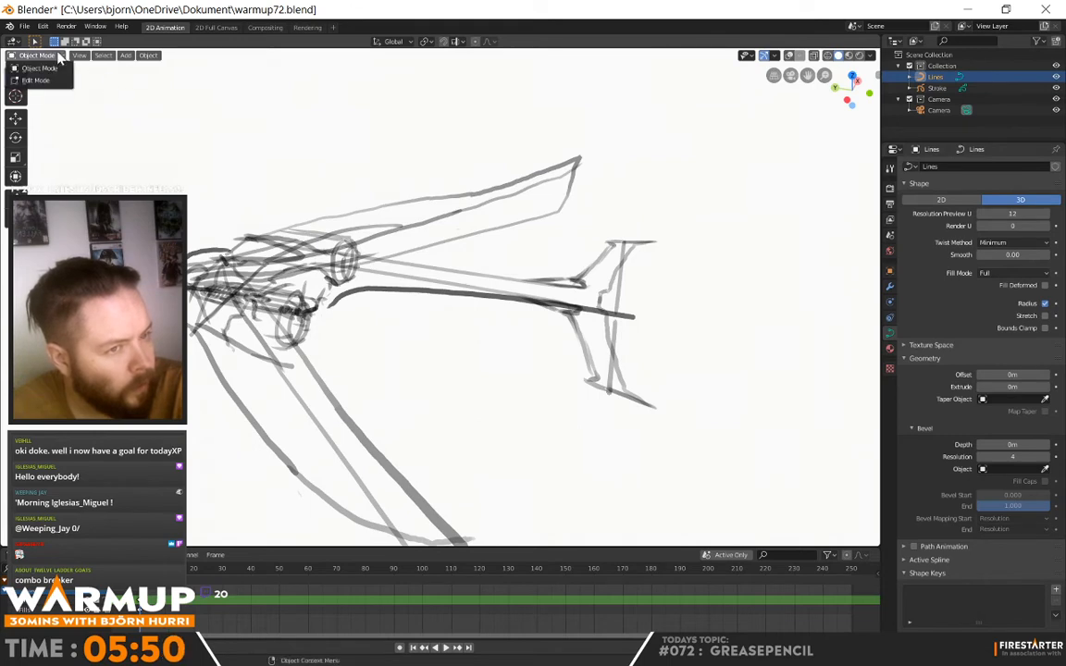
pyautogui.click(59, 53)
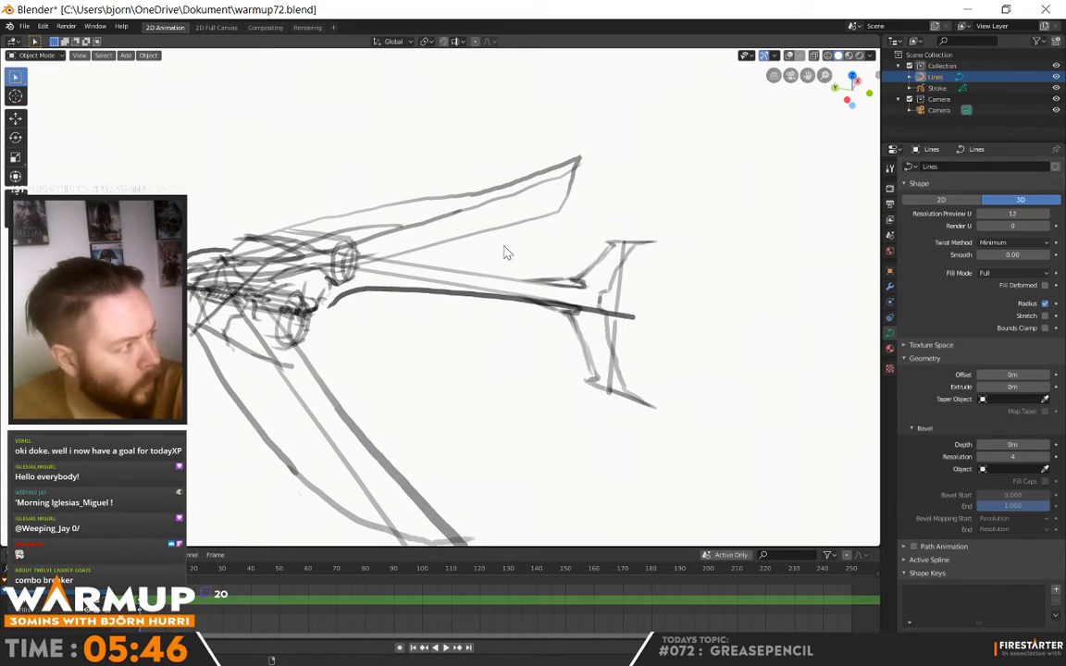
pyautogui.moveTo(504, 247); pyautogui.dragTo(471, 294, button='middle')
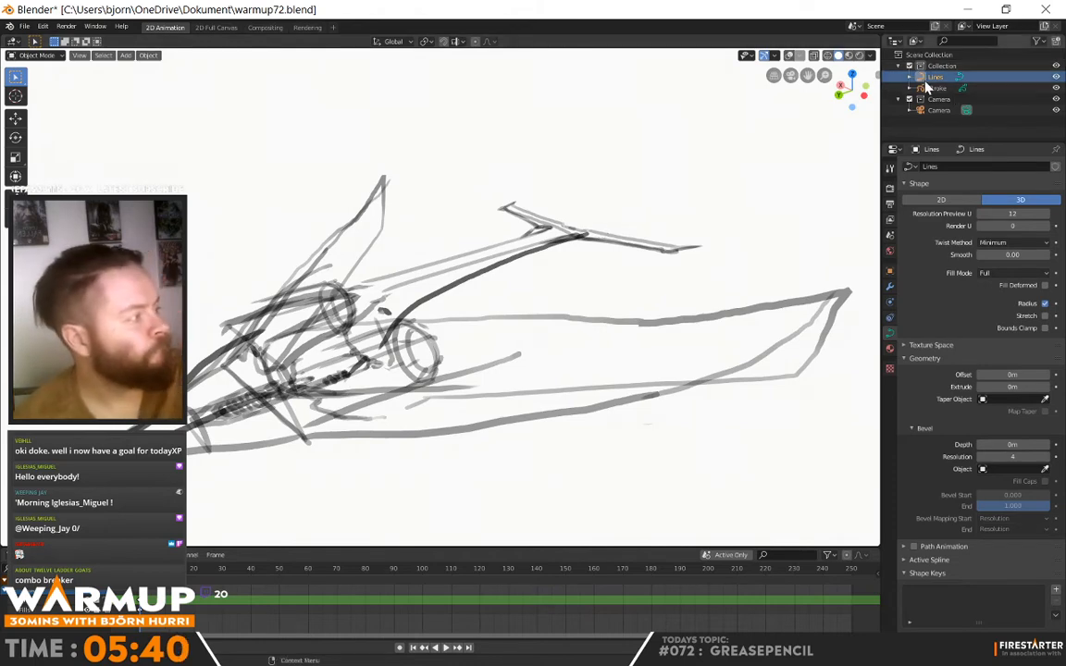
pyautogui.moveTo(488, 278)
pyautogui.mouseDown(button='middle')
pyautogui.moveTo(482, 319)
pyautogui.moveTo(502, 379)
pyautogui.moveTo(475, 341)
pyautogui.moveTo(499, 319)
pyautogui.moveTo(523, 333)
pyautogui.moveTo(520, 347)
pyautogui.mouseUp(button='middle')
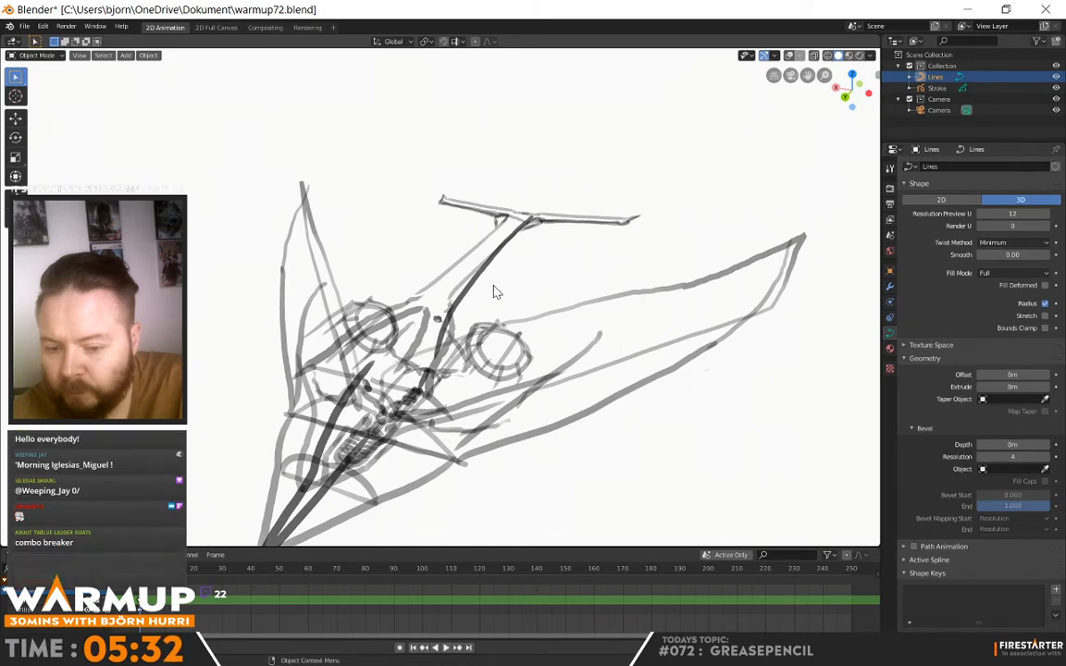
pyautogui.scroll(-1, 495, 291)
pyautogui.moveTo(496, 293)
pyautogui.mouseDown(button='middle')
pyautogui.moveTo(502, 330)
pyautogui.moveTo(597, 326)
pyautogui.moveTo(649, 243)
pyautogui.moveTo(620, 299)
pyautogui.moveTo(518, 305)
pyautogui.moveTo(452, 286)
pyautogui.mouseUp(button='middle')
pyautogui.moveTo(635, 280)
pyautogui.mouseDown(button='middle')
pyautogui.moveTo(474, 218)
pyautogui.moveTo(473, 275)
pyautogui.moveTo(430, 309)
pyautogui.moveTo(464, 364)
pyautogui.moveTo(454, 411)
pyautogui.moveTo(502, 404)
pyautogui.moveTo(617, 324)
pyautogui.moveTo(628, 362)
pyautogui.moveTo(588, 302)
pyautogui.moveTo(607, 257)
pyautogui.moveTo(643, 271)
pyautogui.moveTo(626, 430)
pyautogui.moveTo(642, 261)
pyautogui.moveTo(619, 209)
pyautogui.moveTo(547, 302)
pyautogui.moveTo(545, 331)
pyautogui.moveTo(523, 305)
pyautogui.moveTo(495, 325)
pyautogui.moveTo(500, 353)
pyautogui.mouseUp(button='middle')
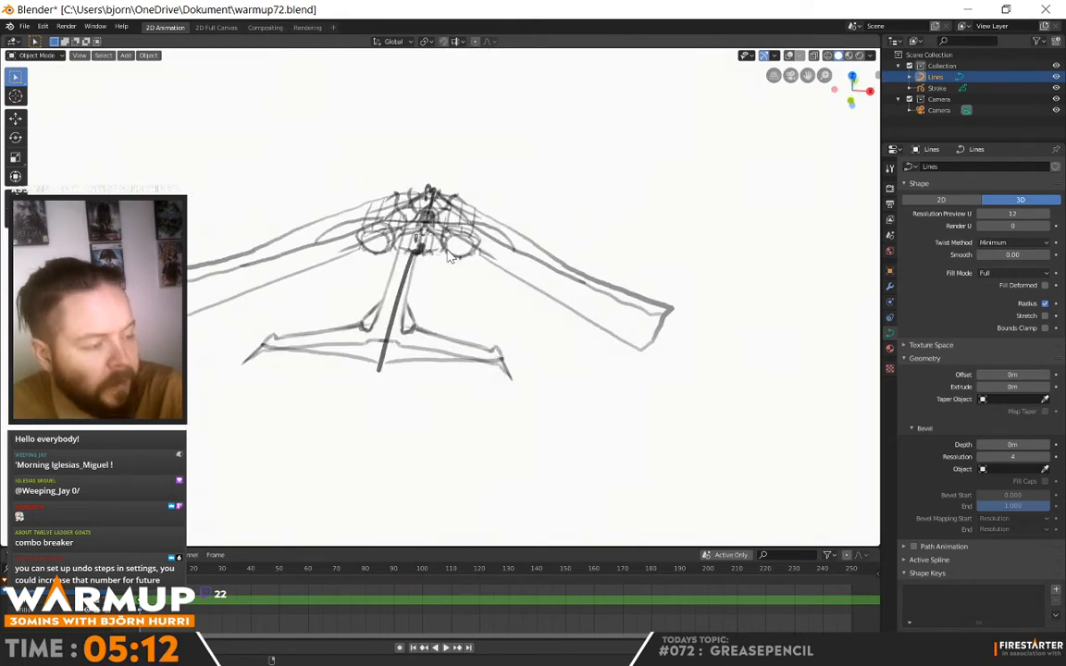
pyautogui.moveTo(451, 257)
pyautogui.mouseDown(button='middle')
pyautogui.moveTo(481, 294)
pyautogui.moveTo(483, 241)
pyautogui.moveTo(500, 238)
pyautogui.moveTo(488, 211)
pyautogui.moveTo(521, 185)
pyautogui.moveTo(609, 295)
pyautogui.moveTo(519, 455)
pyautogui.mouseUp(button='middle')
# Step: Switch to the 2D Full Canvas workspace and view the aircraft sketch close up from the nose
pyautogui.click(35, 55)
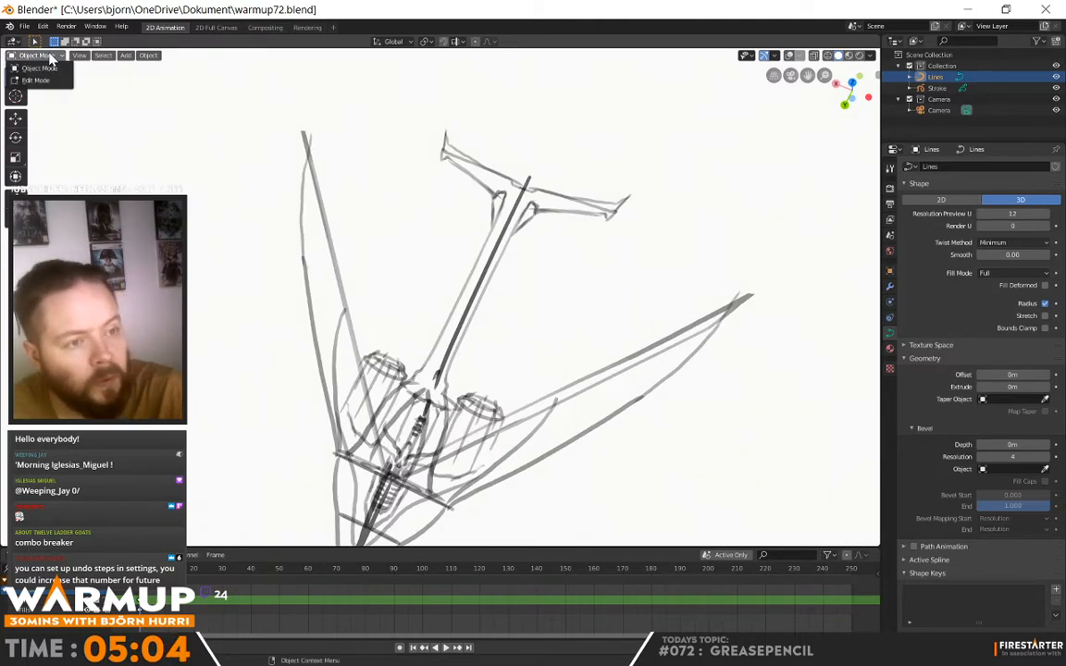
pyautogui.click(219, 28)
pyautogui.moveTo(439, 189)
pyautogui.mouseDown(button='middle')
pyautogui.moveTo(454, 205)
pyautogui.moveTo(430, 183)
pyautogui.moveTo(559, 244)
pyautogui.moveTo(527, 294)
pyautogui.mouseUp(button='middle')
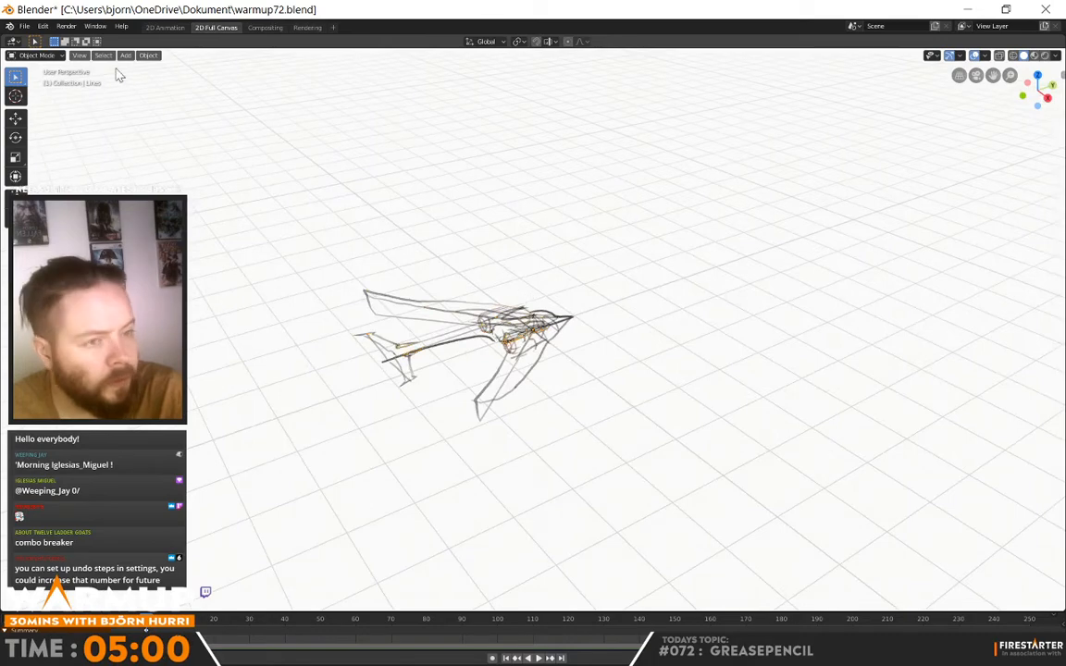
pyautogui.click(41, 56)
pyautogui.click(48, 58)
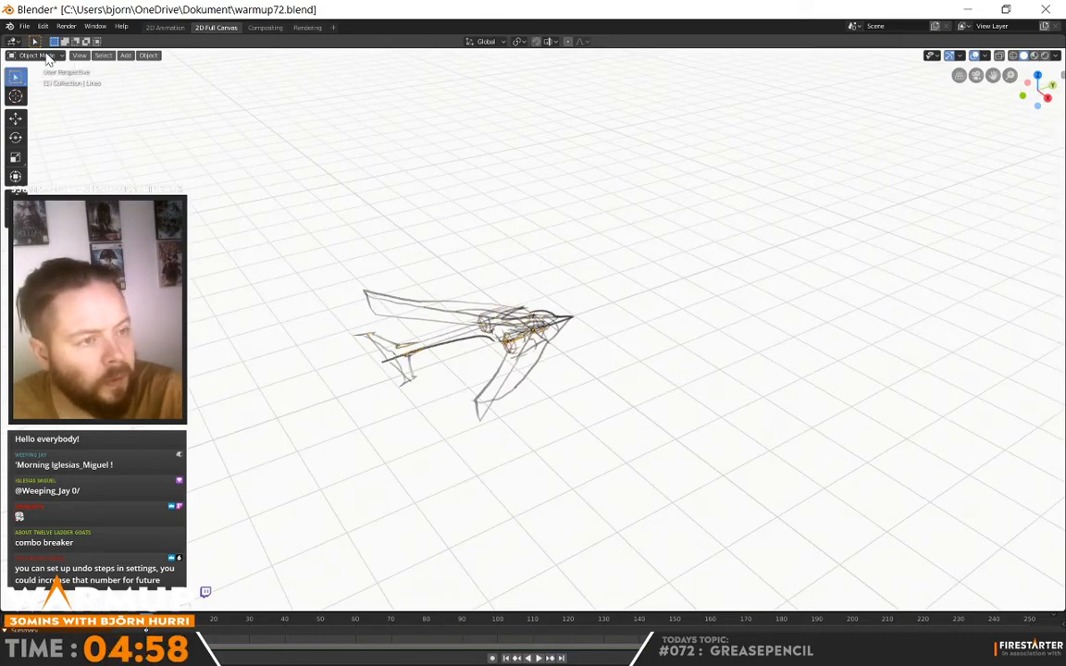
pyautogui.moveTo(754, 188)
pyautogui.mouseDown(button='middle')
pyautogui.moveTo(688, 188)
pyautogui.moveTo(558, 286)
pyautogui.moveTo(635, 347)
pyautogui.moveTo(589, 329)
pyautogui.moveTo(555, 278)
pyautogui.moveTo(573, 320)
pyautogui.moveTo(524, 310)
pyautogui.moveTo(495, 334)
pyautogui.moveTo(680, 310)
pyautogui.moveTo(497, 373)
pyautogui.mouseUp(button='middle')
pyautogui.scroll(5, 520, 315)
pyautogui.scroll(-2, 541, 316)
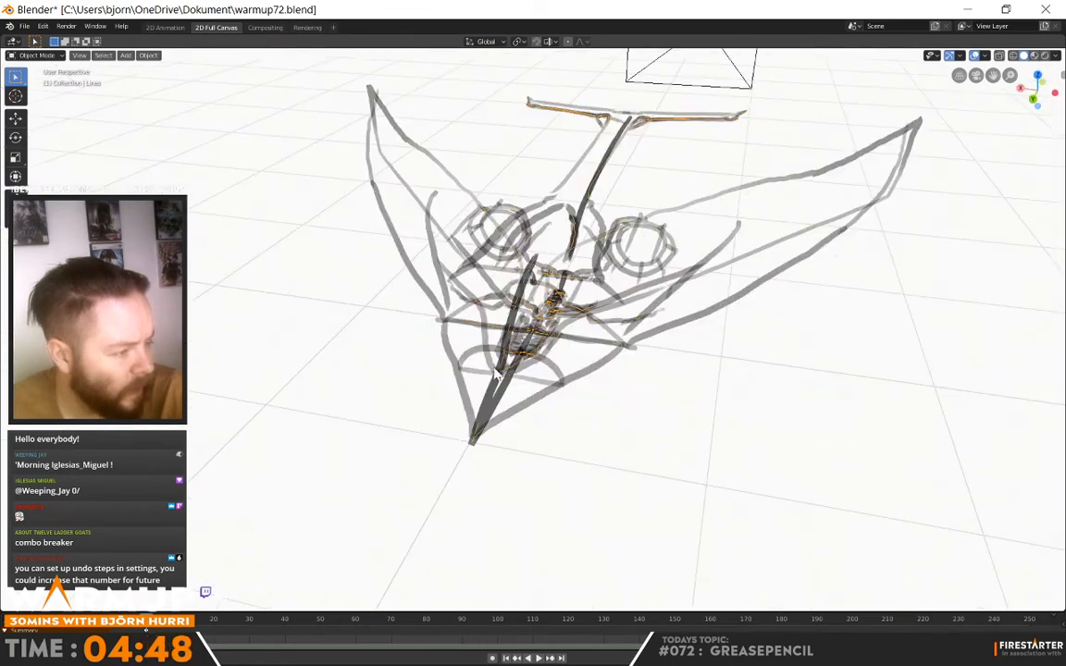
# Step: Return to the 2D Animation workspace and put the Lines curve in Edit Mode
pyautogui.click(147, 27)
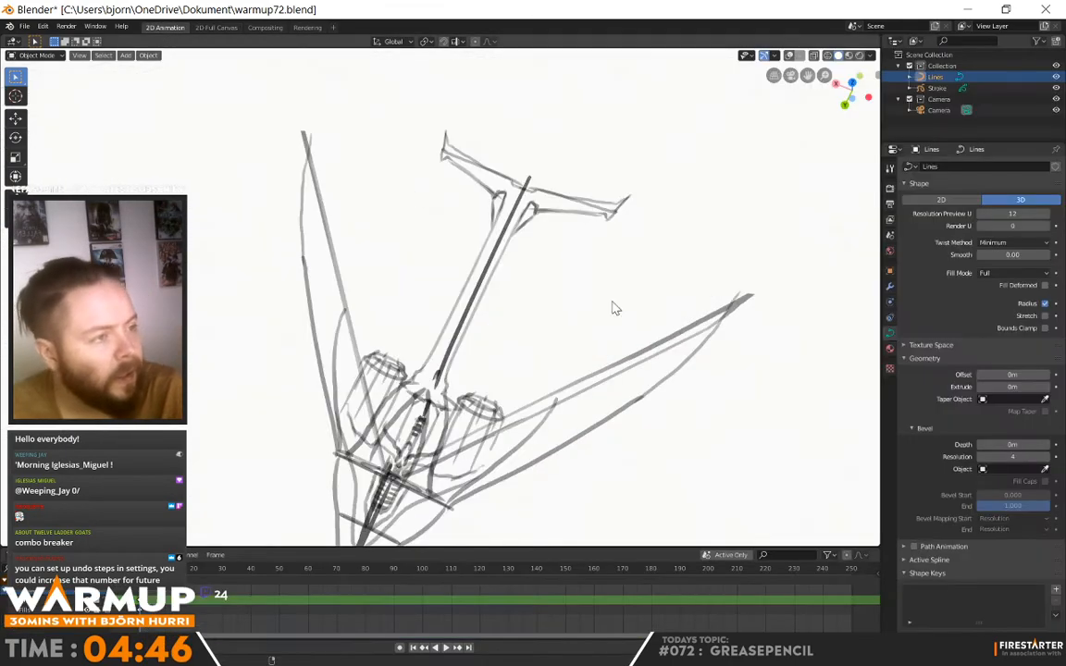
pyautogui.moveTo(613, 305)
pyautogui.mouseDown(button='middle')
pyautogui.moveTo(560, 273)
pyautogui.moveTo(329, 268)
pyautogui.moveTo(479, 301)
pyautogui.moveTo(482, 277)
pyautogui.mouseUp(button='middle')
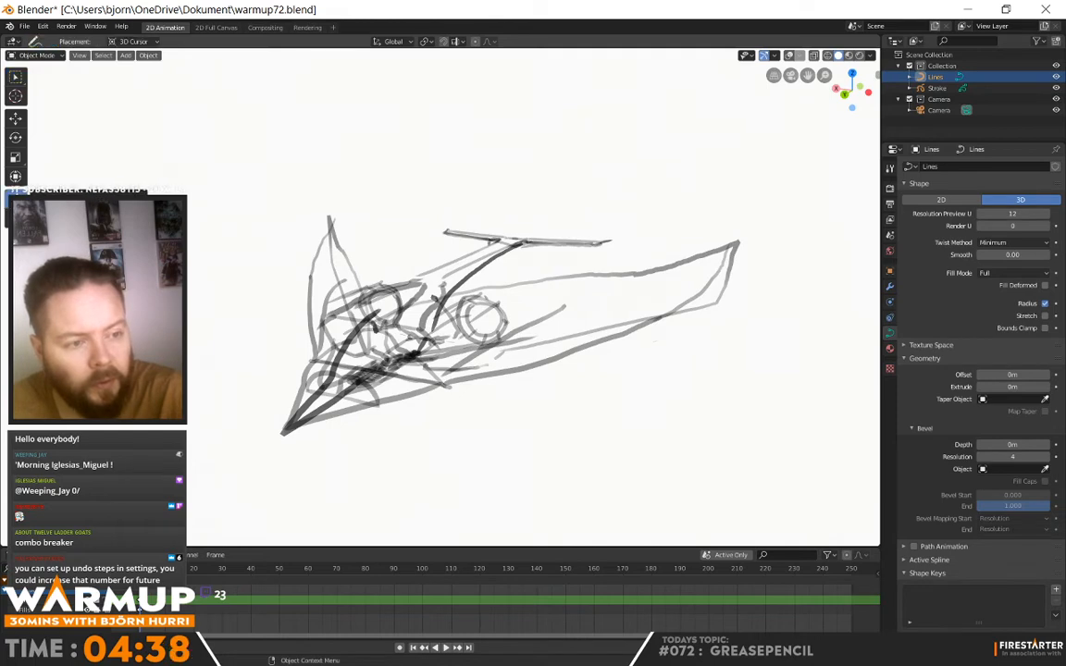
pyautogui.click(33, 56)
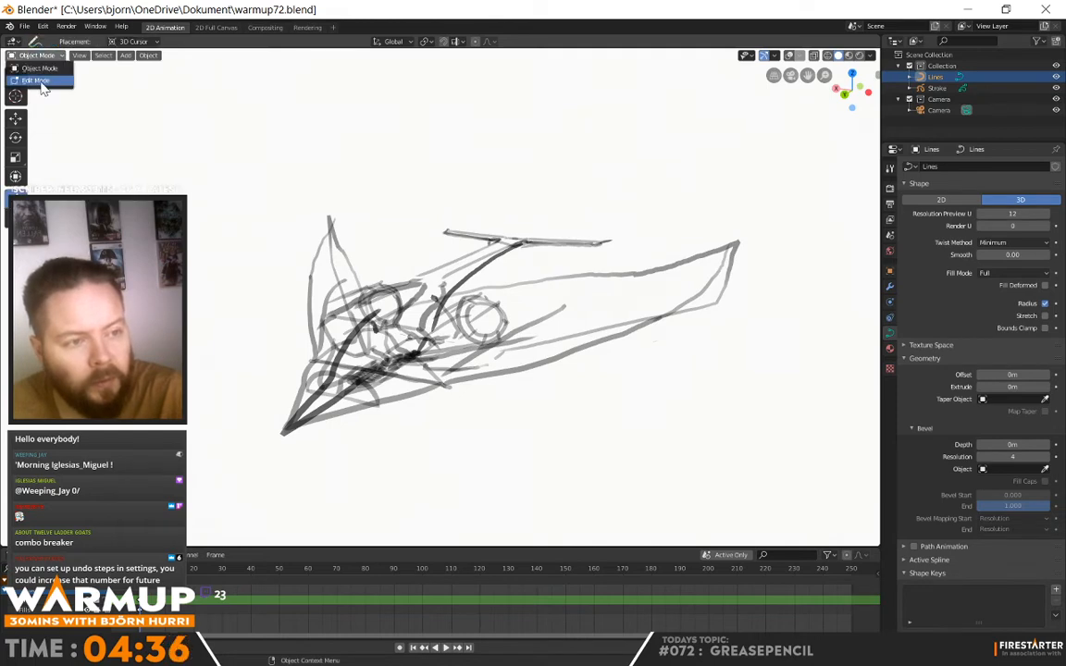
pyautogui.click(37, 80)
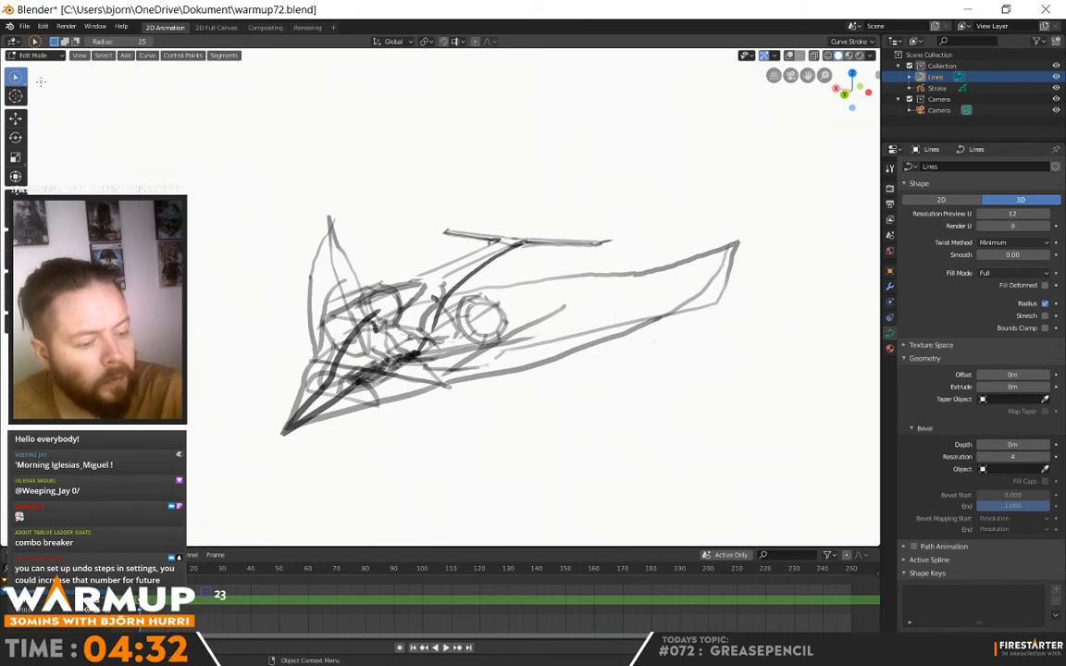
# Step: Reopen the recent file warmup72.blend, discarding the unsaved changes
pyautogui.click(25, 26)
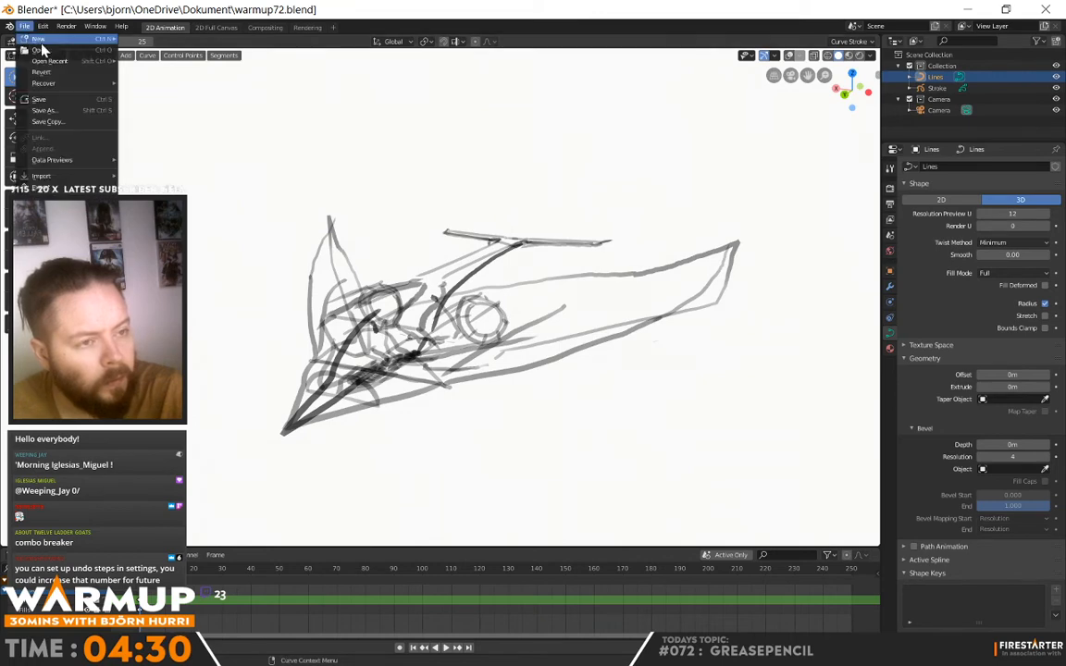
pyautogui.moveTo(63, 59)
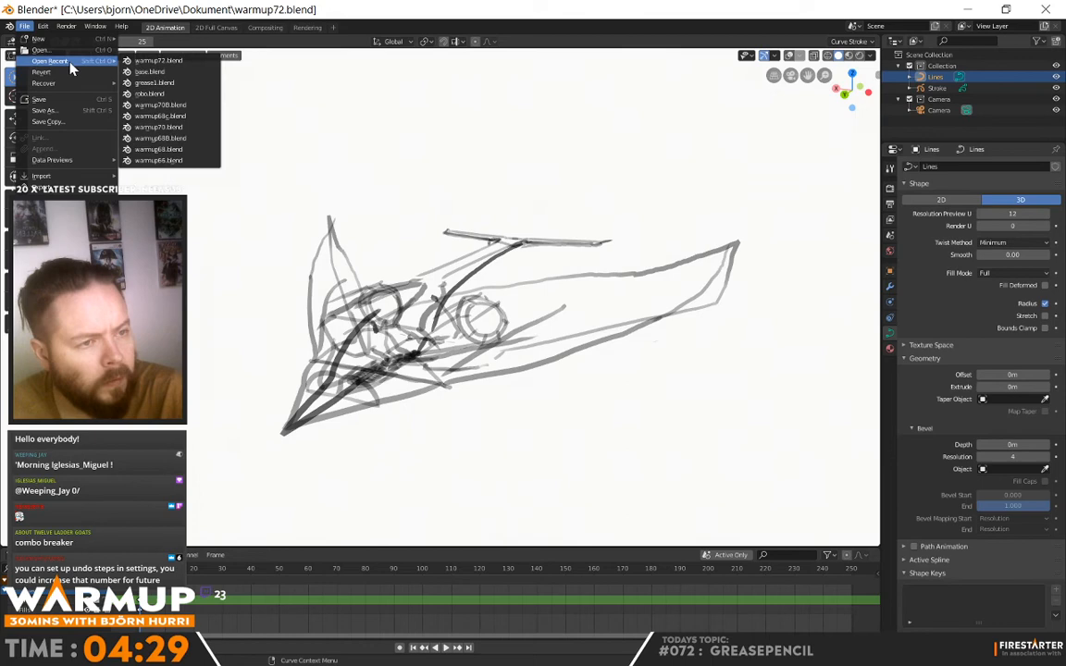
pyautogui.click(171, 61)
pyautogui.click(562, 356)
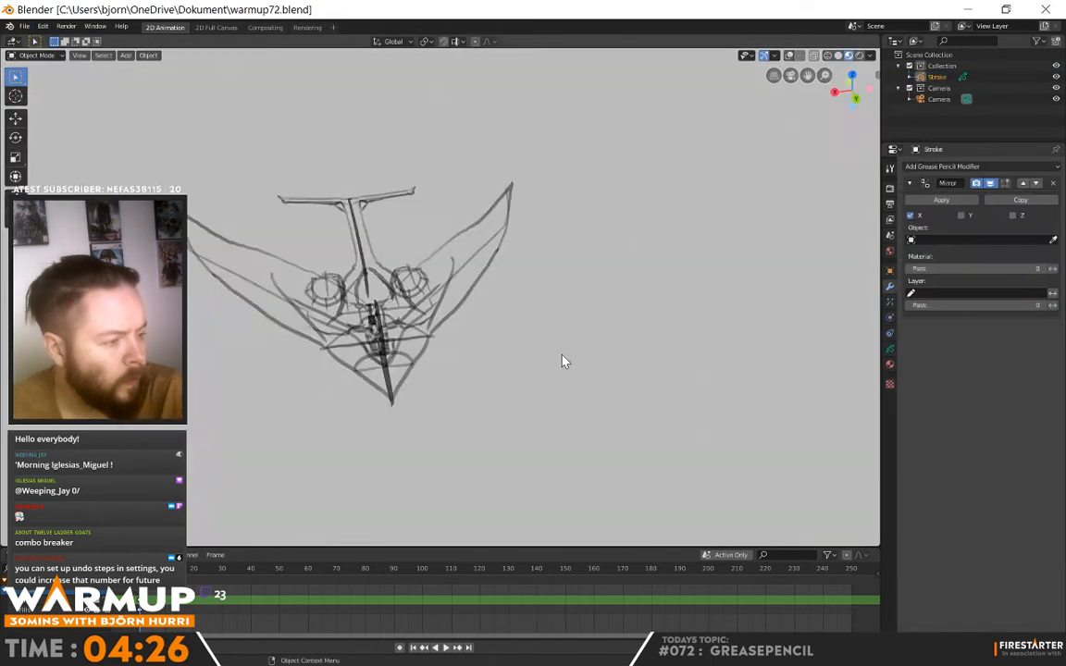
# Step: Put the Stroke grease pencil object in Edit Mode and select the short inner line near the wing root
pyautogui.moveTo(575, 353)
pyautogui.mouseDown(button='middle')
pyautogui.moveTo(511, 345)
pyautogui.moveTo(499, 326)
pyautogui.moveTo(406, 314)
pyautogui.moveTo(326, 333)
pyautogui.moveTo(424, 362)
pyautogui.moveTo(625, 303)
pyautogui.moveTo(655, 324)
pyautogui.mouseUp(button='middle')
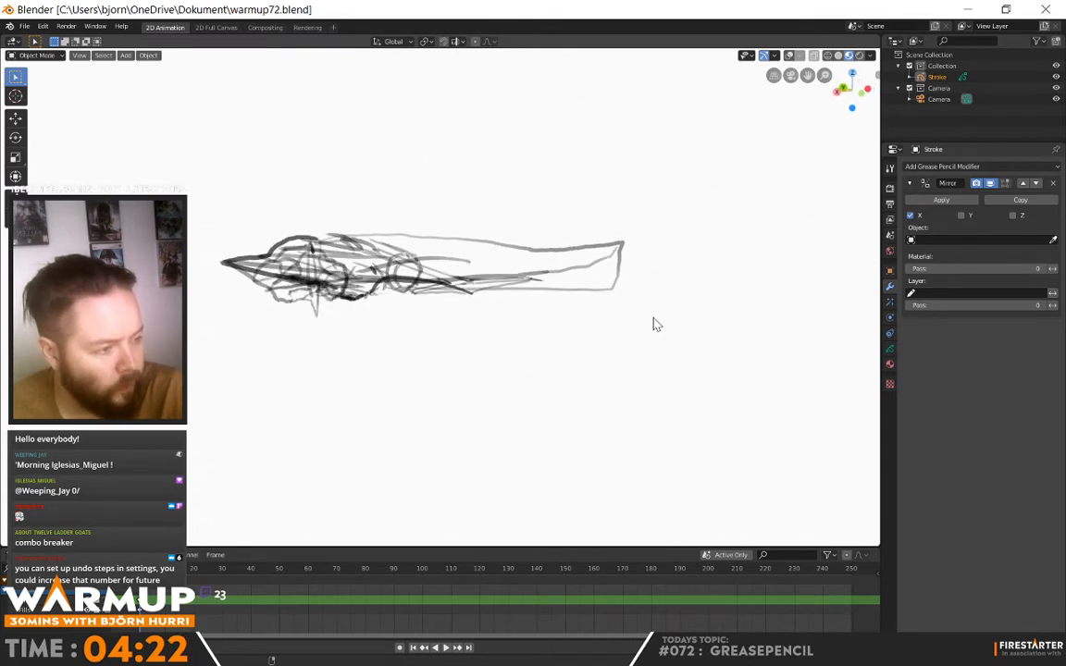
pyautogui.click(34, 57)
pyautogui.click(37, 81)
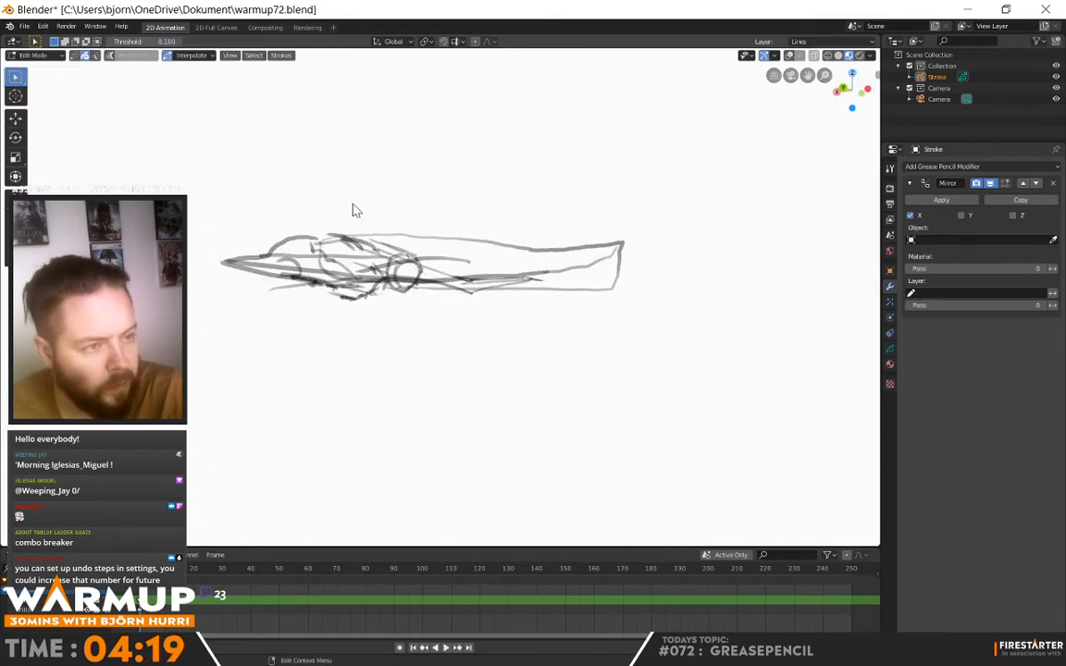
pyautogui.click(495, 250)
pyautogui.moveTo(495, 249)
pyautogui.mouseDown(button='middle')
pyautogui.moveTo(542, 303)
pyautogui.moveTo(385, 297)
pyautogui.mouseUp(button='middle')
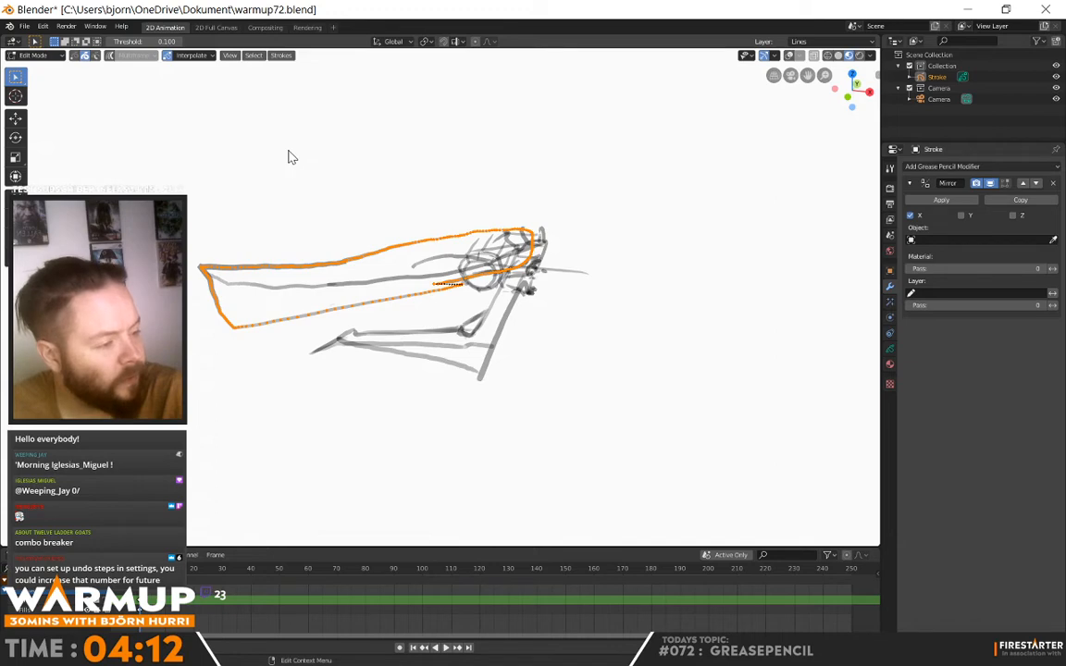
pyautogui.moveTo(289, 157)
pyautogui.mouseDown(button='middle')
pyautogui.moveTo(316, 216)
pyautogui.moveTo(492, 181)
pyautogui.moveTo(558, 189)
pyautogui.mouseUp(button='middle')
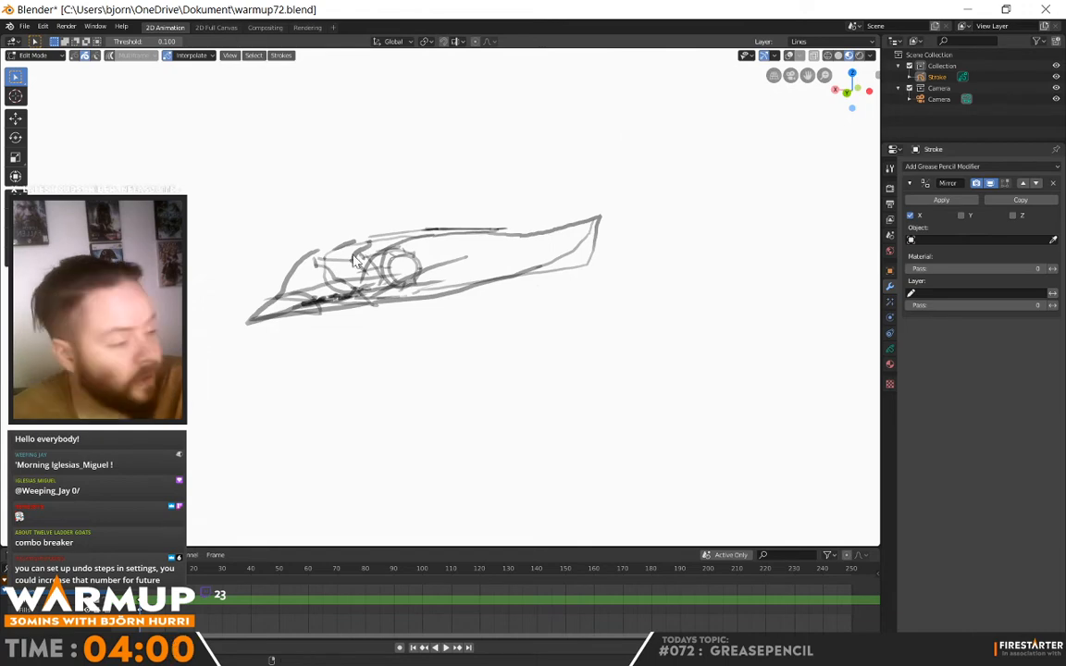
pyautogui.moveTo(354, 260)
pyautogui.mouseDown(button='middle')
pyautogui.moveTo(492, 346)
pyautogui.moveTo(578, 376)
pyautogui.moveTo(713, 362)
pyautogui.moveTo(333, 278)
pyautogui.mouseUp(button='middle')
# Step: Switch the Stroke object to Sculpt Mode and pull the selected wing line with the Grab brush from several angles
pyautogui.click(32, 56)
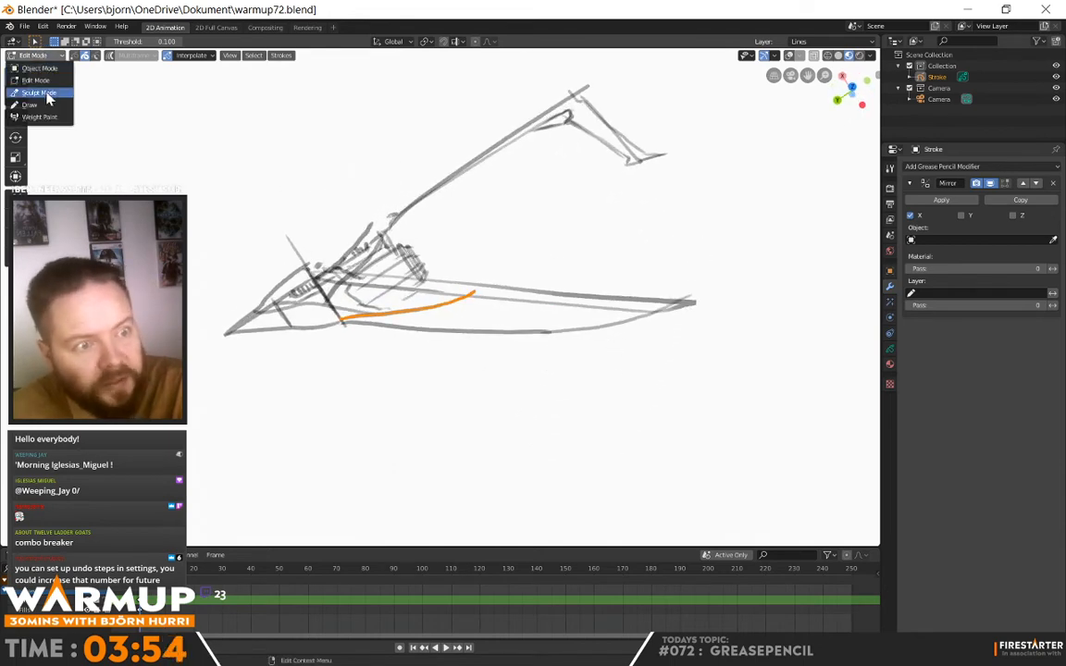
pyautogui.click(41, 93)
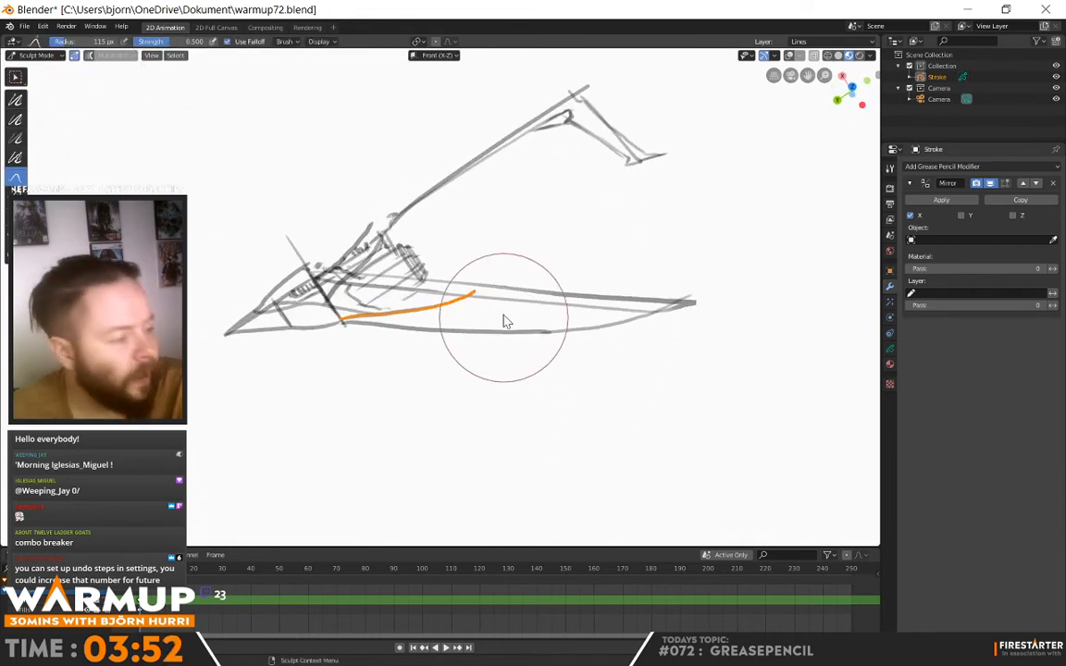
pyautogui.moveTo(502, 326)
pyautogui.mouseDown(button='middle')
pyautogui.moveTo(657, 286)
pyautogui.moveTo(662, 220)
pyautogui.moveTo(568, 309)
pyautogui.mouseUp(button='middle')
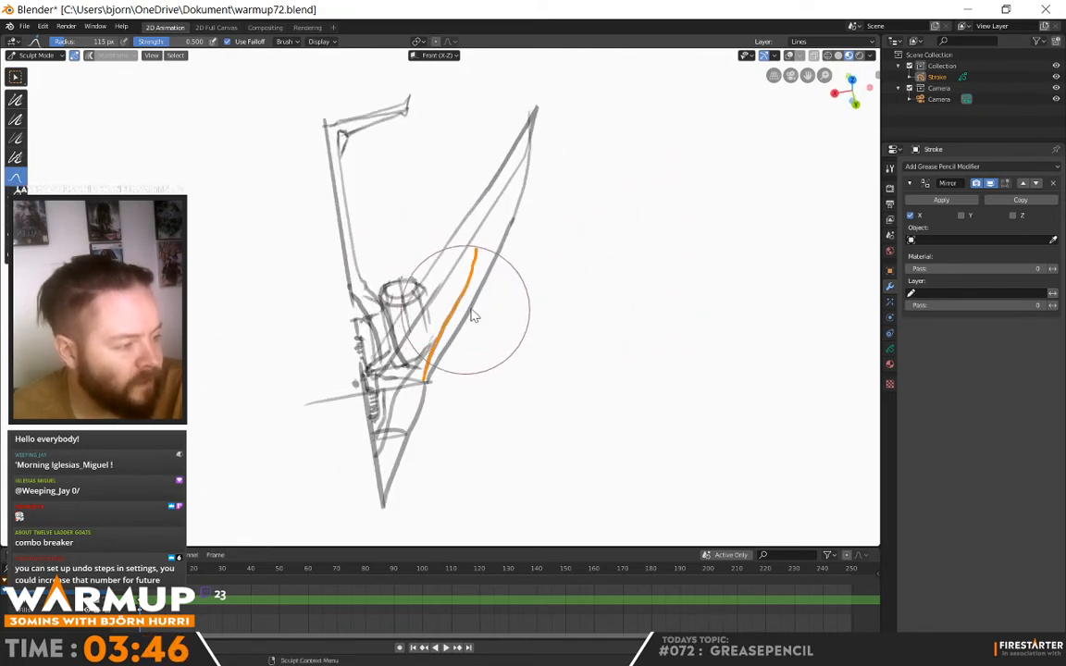
pyautogui.moveTo(472, 310)
pyautogui.mouseDown(button='middle')
pyautogui.moveTo(596, 233)
pyautogui.moveTo(624, 242)
pyautogui.moveTo(594, 250)
pyautogui.moveTo(545, 209)
pyautogui.moveTo(473, 222)
pyautogui.moveTo(504, 259)
pyautogui.moveTo(492, 246)
pyautogui.moveTo(500, 224)
pyautogui.moveTo(442, 293)
pyautogui.mouseUp(button='middle')
pyautogui.moveTo(441, 286)
pyautogui.mouseDown()
pyautogui.moveTo(438, 258)
pyautogui.moveTo(410, 276)
pyautogui.mouseUp()
pyautogui.moveTo(413, 287); pyautogui.dragTo(455, 263, button='middle')
pyautogui.moveTo(416, 310)
pyautogui.mouseDown(button='middle')
pyautogui.moveTo(333, 299)
pyautogui.moveTo(459, 319)
pyautogui.moveTo(416, 291)
pyautogui.moveTo(488, 250)
pyautogui.moveTo(619, 269)
pyautogui.moveTo(528, 240)
pyautogui.mouseUp(button='middle')
pyautogui.moveTo(517, 224)
pyautogui.mouseDown()
pyautogui.moveTo(703, 218)
pyautogui.moveTo(840, 191)
pyautogui.mouseUp()
# Step: Bend the selected wing line outward and back toward the wing with the Grab brush, and check its shape from the side
pyautogui.moveTo(587, 251)
pyautogui.mouseDown(button='middle')
pyautogui.moveTo(574, 326)
pyautogui.moveTo(496, 351)
pyautogui.moveTo(493, 362)
pyautogui.mouseUp(button='middle')
pyautogui.moveTo(491, 414); pyautogui.dragTo(613, 361)
pyautogui.moveTo(477, 339); pyautogui.dragTo(509, 384)
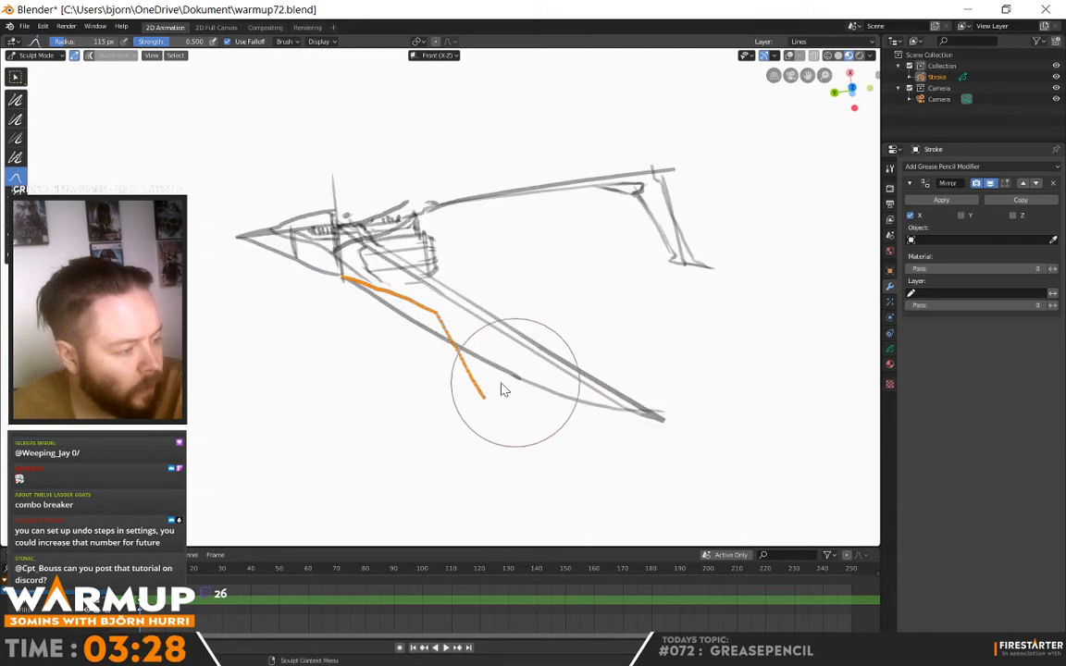
pyautogui.moveTo(431, 351); pyautogui.dragTo(511, 361)
pyautogui.moveTo(425, 347)
pyautogui.mouseDown()
pyautogui.moveTo(544, 339)
pyautogui.moveTo(538, 292)
pyautogui.mouseUp()
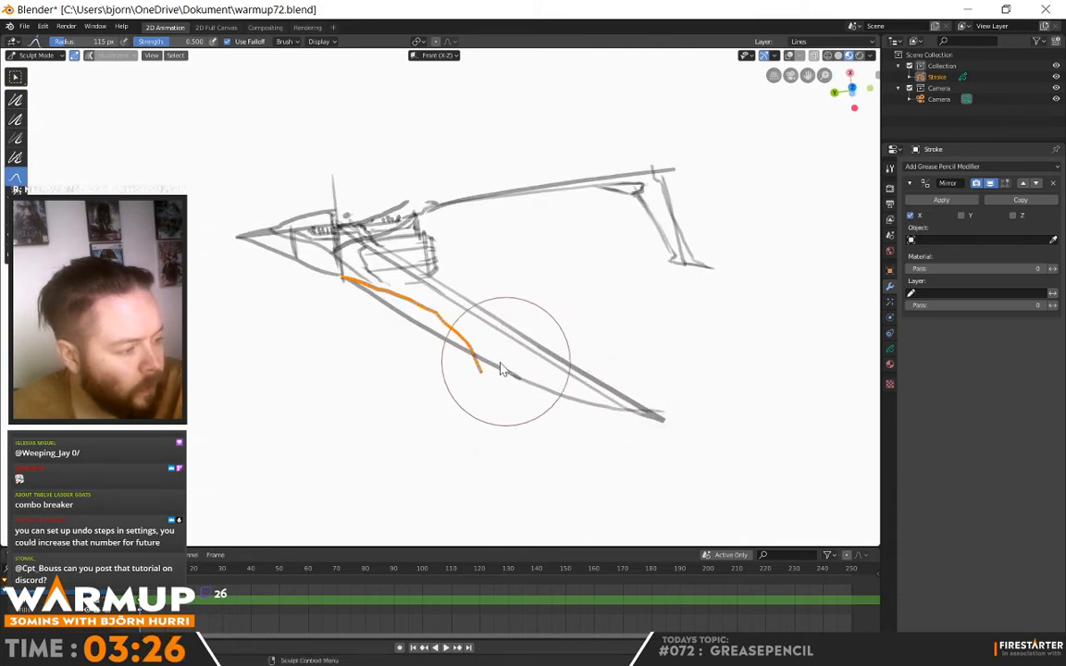
pyautogui.moveTo(472, 364); pyautogui.dragTo(517, 304)
pyautogui.moveTo(496, 384); pyautogui.dragTo(446, 330)
pyautogui.moveTo(522, 344); pyautogui.dragTo(439, 285)
pyautogui.moveTo(492, 323)
pyautogui.mouseDown()
pyautogui.moveTo(471, 280)
pyautogui.moveTo(466, 317)
pyautogui.moveTo(423, 379)
pyautogui.mouseUp()
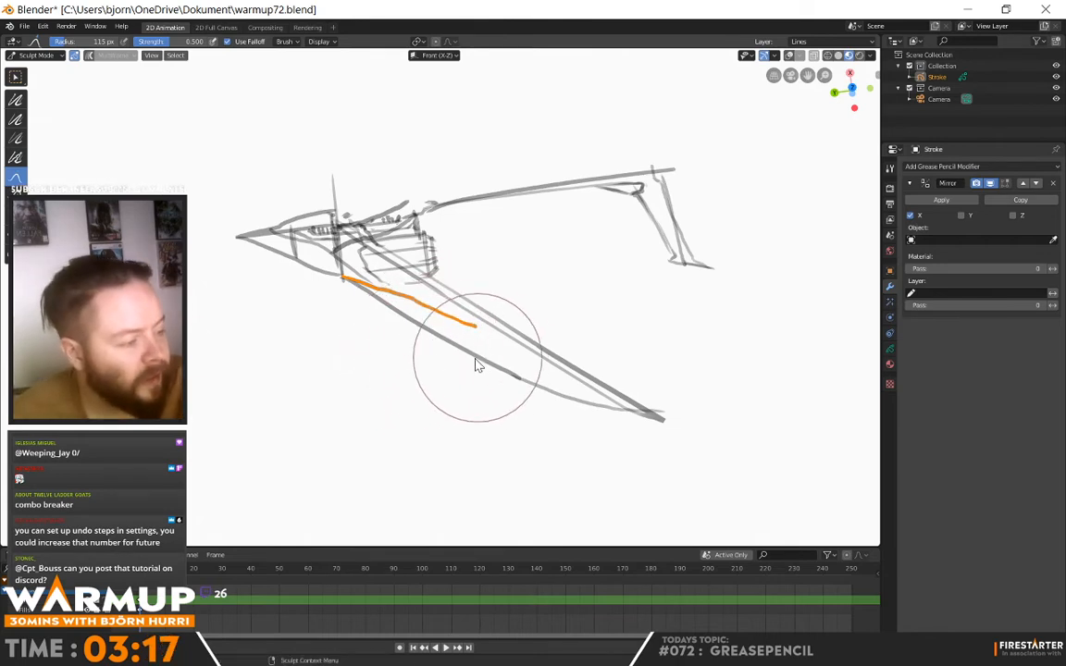
pyautogui.moveTo(446, 345)
pyautogui.mouseDown(button='middle')
pyautogui.moveTo(569, 276)
pyautogui.moveTo(459, 261)
pyautogui.moveTo(571, 267)
pyautogui.mouseUp(button='middle')
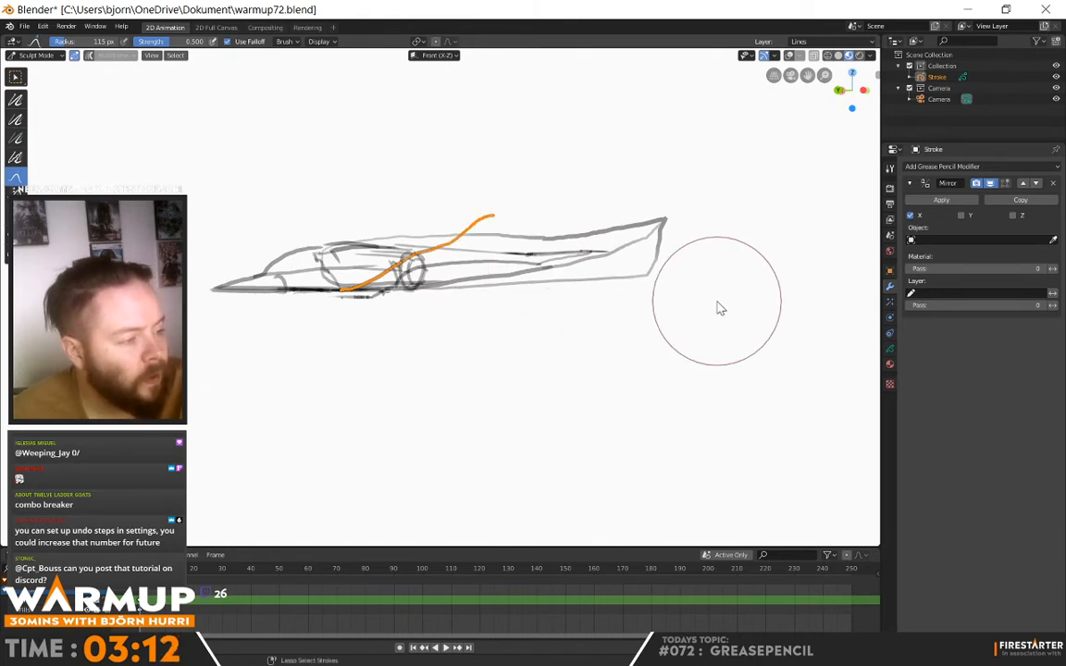
pyautogui.moveTo(720, 308)
pyautogui.mouseDown(button='middle')
pyautogui.moveTo(426, 238)
pyautogui.moveTo(673, 418)
pyautogui.moveTo(454, 369)
pyautogui.moveTo(586, 354)
pyautogui.moveTo(616, 361)
pyautogui.moveTo(549, 274)
pyautogui.moveTo(651, 209)
pyautogui.moveTo(490, 302)
pyautogui.moveTo(345, 321)
pyautogui.moveTo(388, 274)
pyautogui.moveTo(373, 325)
pyautogui.moveTo(434, 297)
pyautogui.moveTo(421, 322)
pyautogui.moveTo(405, 305)
pyautogui.moveTo(407, 278)
pyautogui.mouseUp(button='middle')
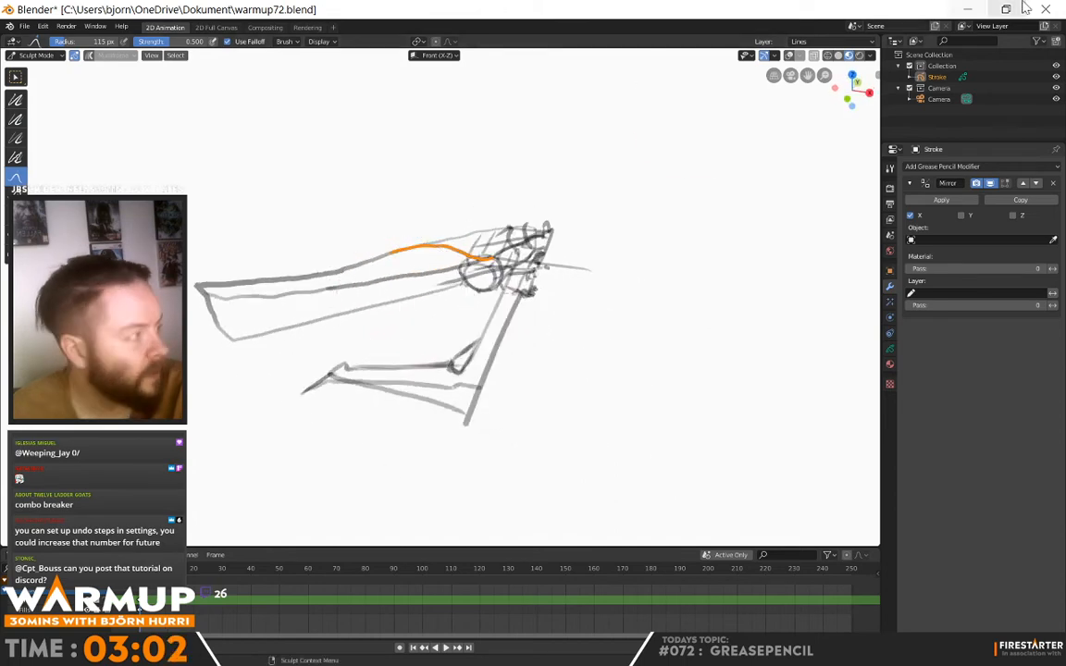
# Step: Align the view to the aircraft's rear and draw a new stroke along the wing with its tip in Draw mode
pyautogui.click(853, 81)
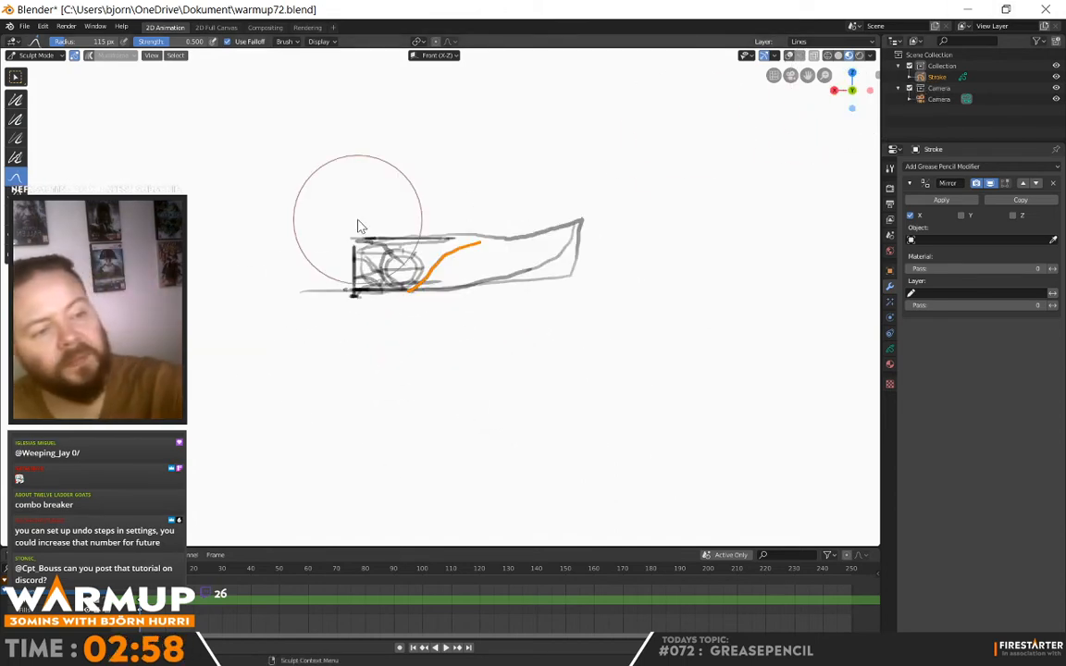
pyautogui.click(17, 102)
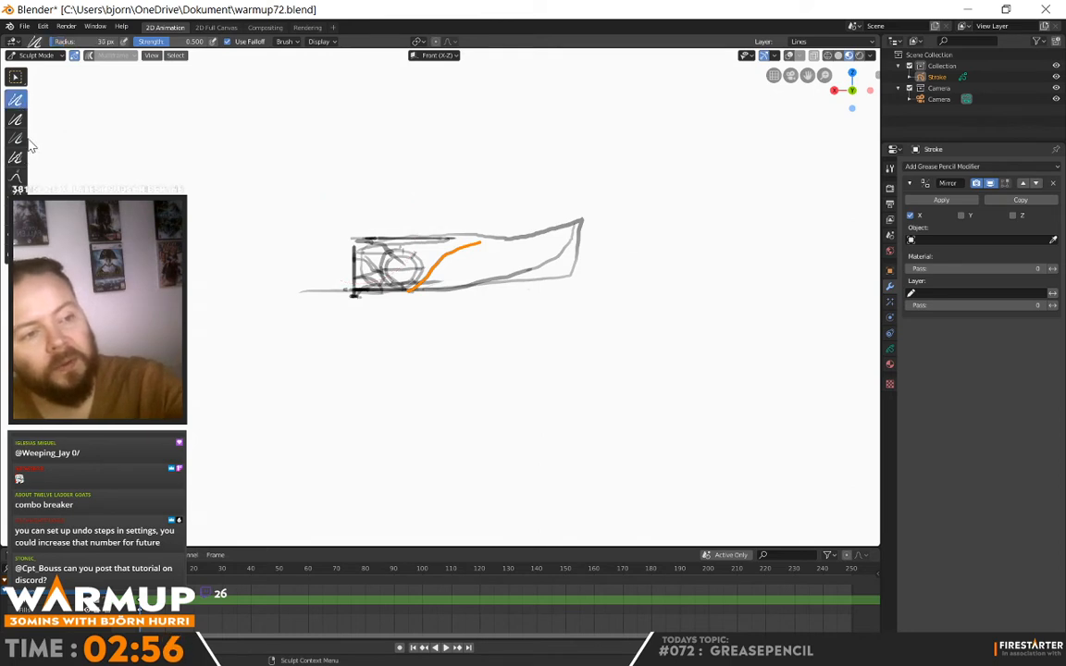
pyautogui.click(36, 55)
pyautogui.click(48, 108)
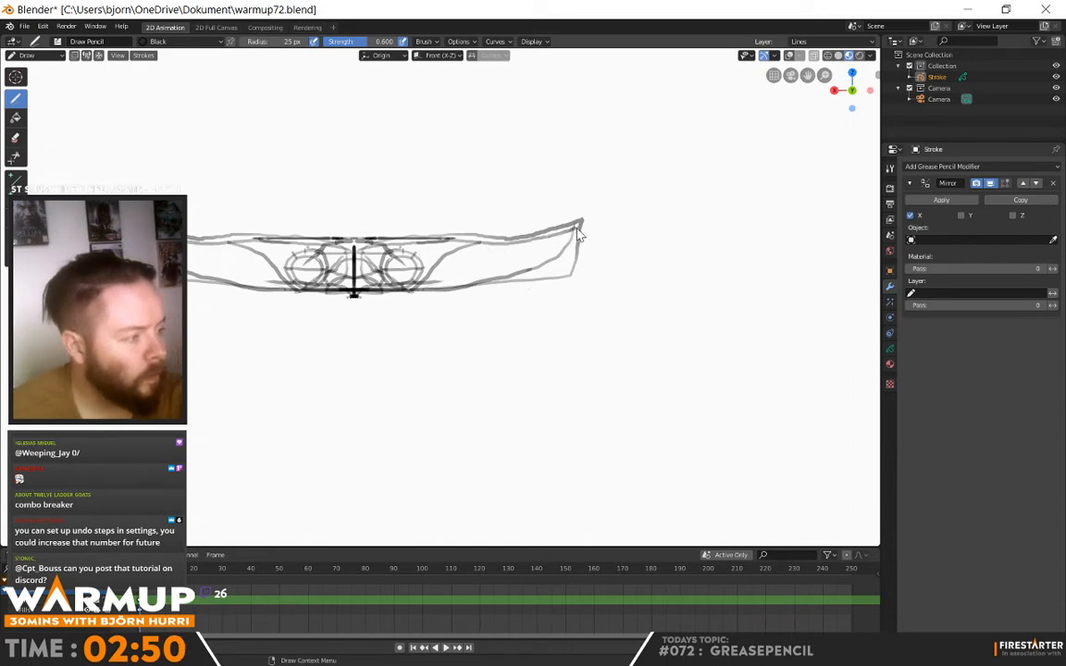
pyautogui.moveTo(567, 281)
pyautogui.mouseDown(button='middle')
pyautogui.moveTo(616, 266)
pyautogui.moveTo(571, 288)
pyautogui.moveTo(463, 303)
pyautogui.mouseUp(button='middle')
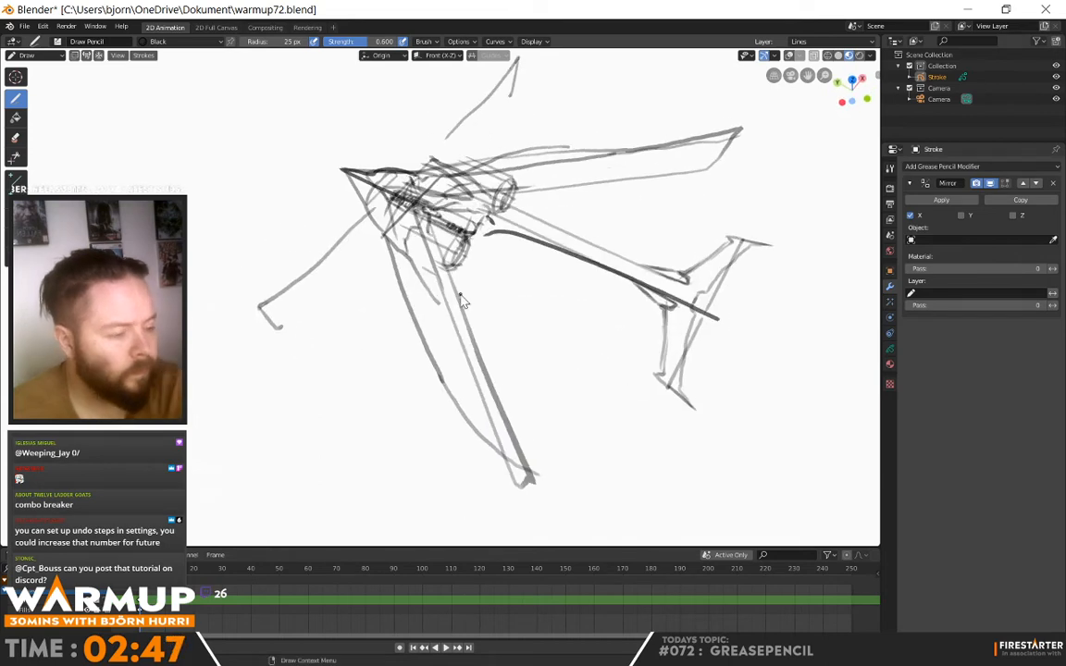
# Step: Select the newly drawn wing stroke in Edit Mode and rotate it about the Z axis, undoing the unwanted turn
pyautogui.click(32, 55)
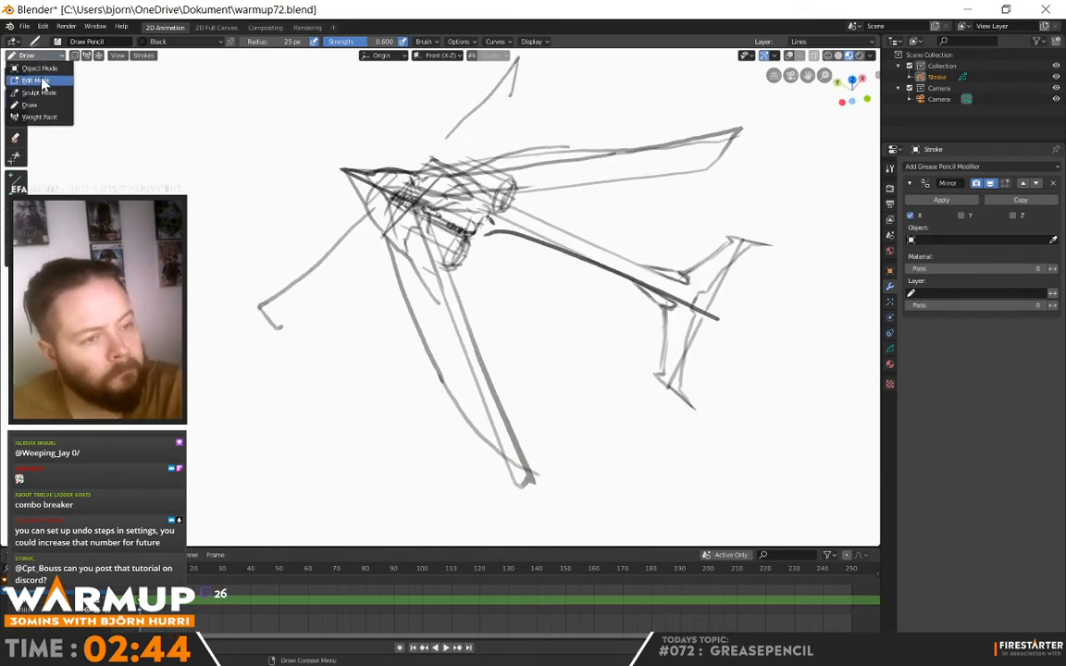
pyautogui.click(43, 79)
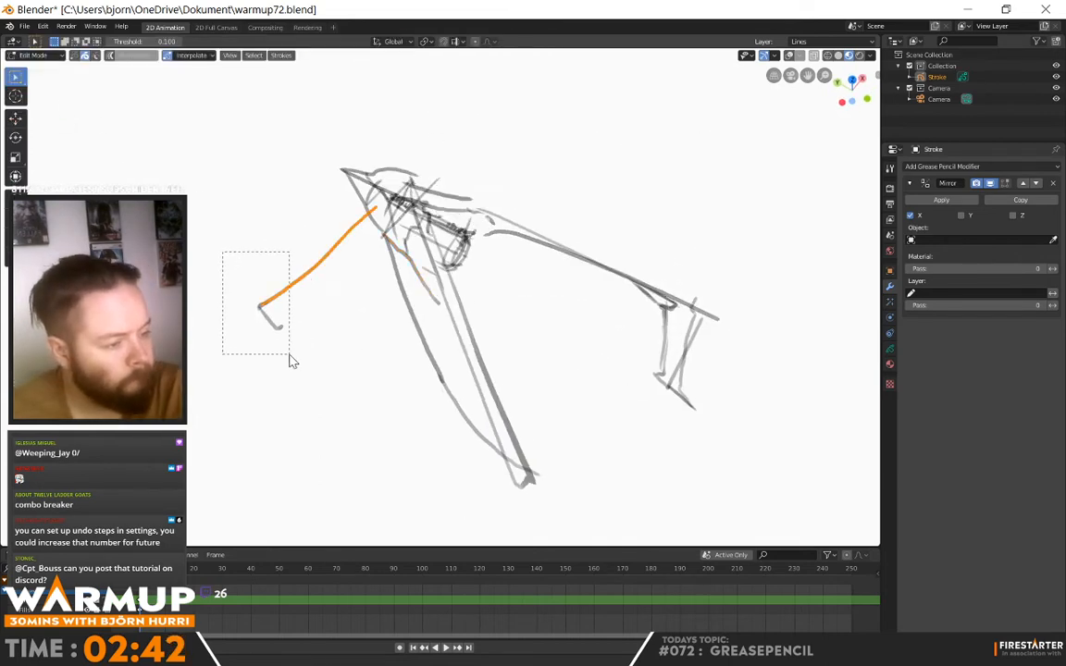
pyautogui.click(15, 160)
pyautogui.click(16, 138)
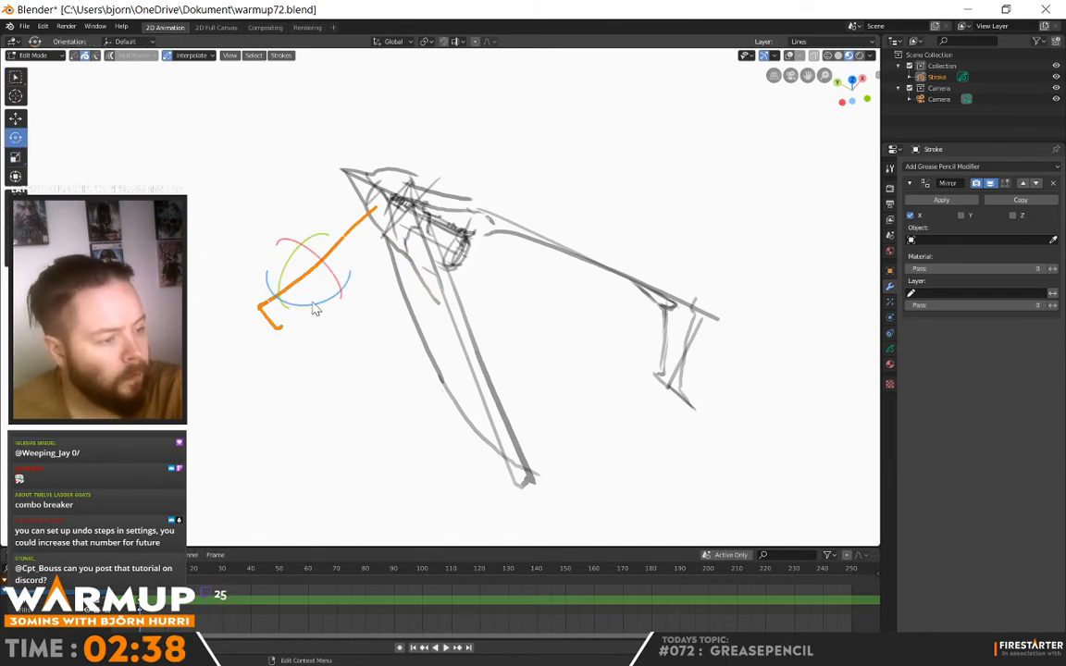
pyautogui.moveTo(315, 310)
pyautogui.mouseDown()
pyautogui.moveTo(300, 300)
pyautogui.moveTo(352, 302)
pyautogui.moveTo(339, 303)
pyautogui.mouseUp()
pyautogui.hotkey('ctrl', 'z')
# Step: Move the new wing stroke back along the Y axis so that it sits beside the wing
pyautogui.click(15, 116)
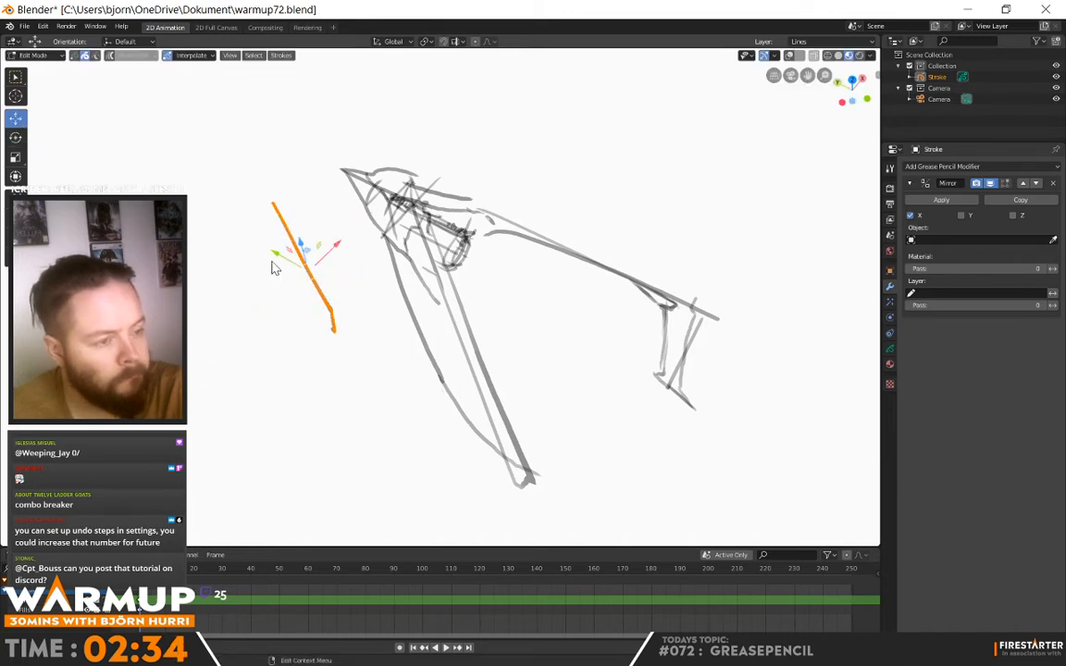
pyautogui.moveTo(285, 260); pyautogui.dragTo(421, 334)
pyautogui.moveTo(443, 319)
pyautogui.mouseDown(button='middle')
pyautogui.moveTo(379, 315)
pyautogui.moveTo(405, 314)
pyautogui.mouseUp(button='middle')
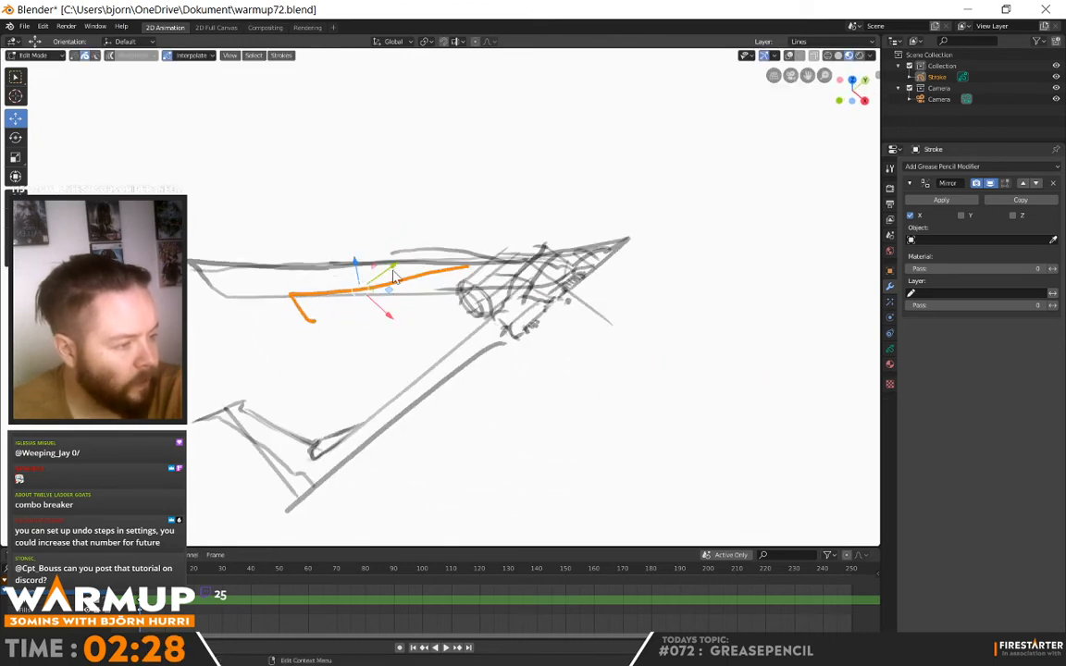
pyautogui.moveTo(393, 276); pyautogui.dragTo(400, 320)
pyautogui.moveTo(401, 320)
pyautogui.mouseDown(button='middle')
pyautogui.moveTo(452, 334)
pyautogui.moveTo(487, 366)
pyautogui.mouseUp(button='middle')
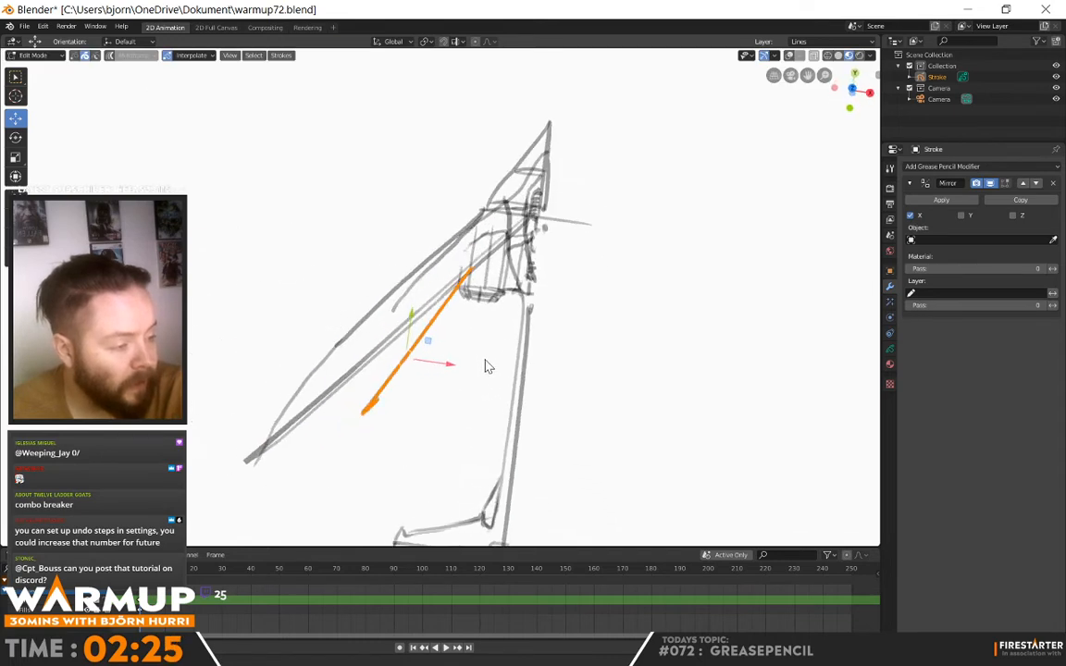
# Step: Rotate the wing stroke about Z to follow the wing's sweep and shift it along X toward the wing
pyautogui.click(15, 139)
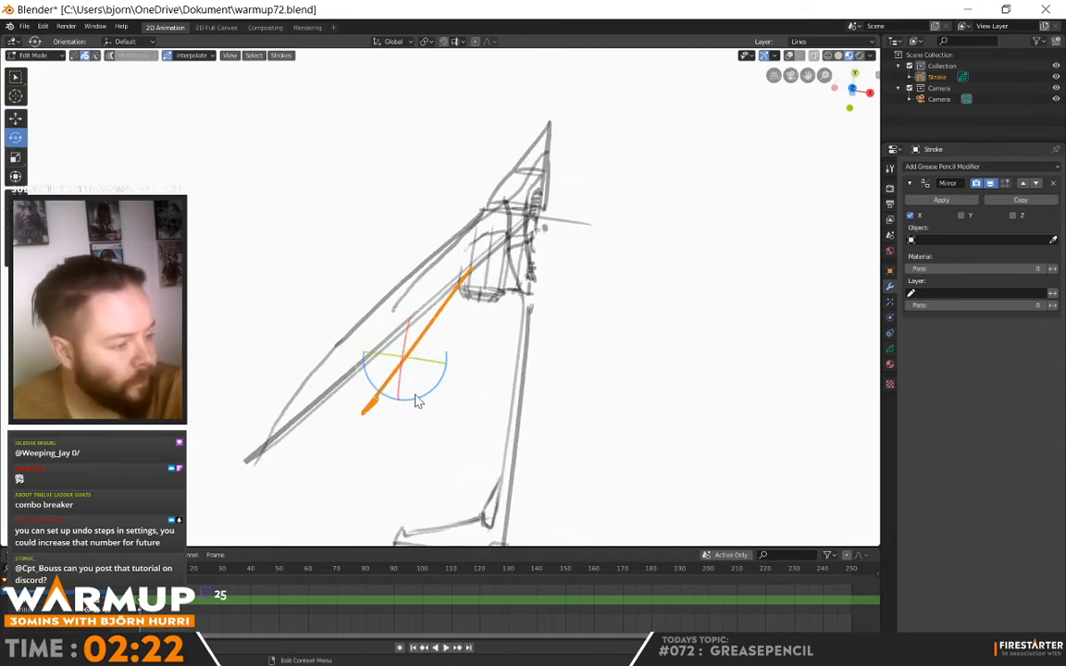
pyautogui.moveTo(418, 402); pyautogui.dragTo(404, 399)
pyautogui.click(16, 119)
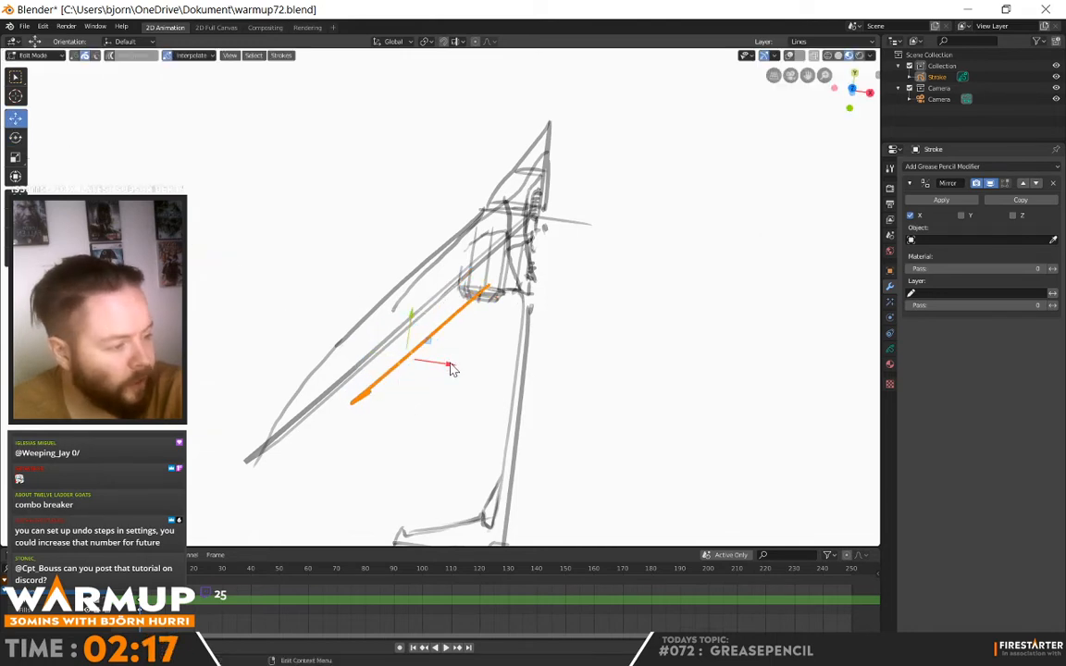
pyautogui.moveTo(451, 368)
pyautogui.mouseDown()
pyautogui.moveTo(423, 357)
pyautogui.moveTo(431, 363)
pyautogui.mouseUp()
pyautogui.moveTo(430, 364)
pyautogui.mouseDown(button='middle')
pyautogui.moveTo(490, 356)
pyautogui.moveTo(492, 302)
pyautogui.moveTo(430, 296)
pyautogui.moveTo(409, 304)
pyautogui.moveTo(432, 322)
pyautogui.moveTo(446, 297)
pyautogui.moveTo(274, 194)
pyautogui.mouseUp(button='middle')
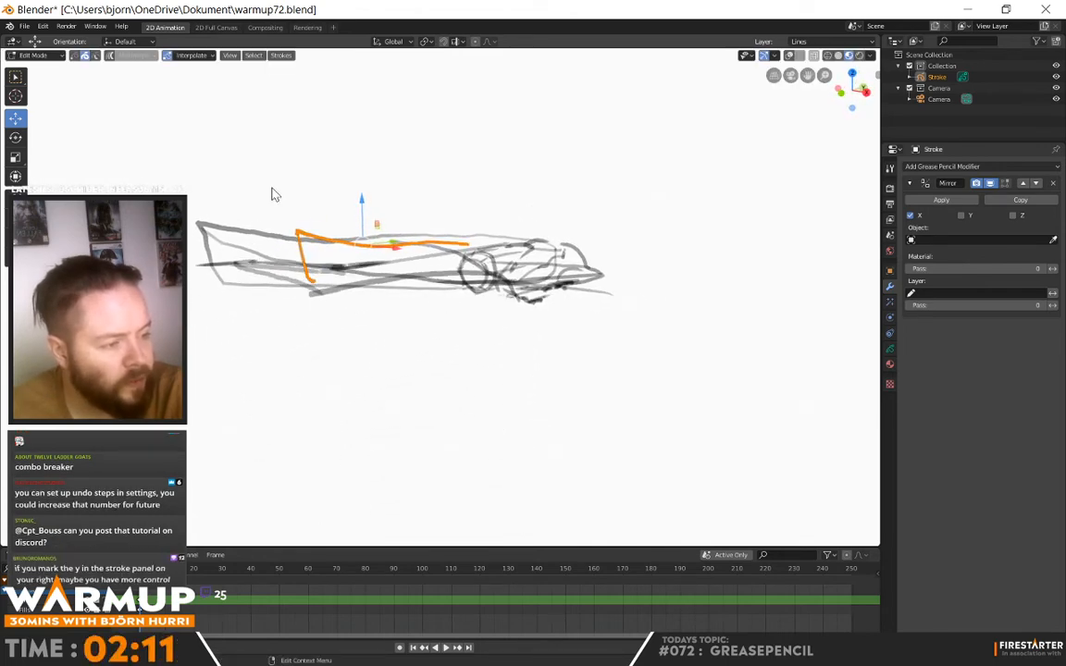
# Step: Try to smooth the selected wing stroke in Sculpt Mode using the Smooth brush with a 177 px radius
pyautogui.click(33, 55)
pyautogui.click(40, 94)
pyautogui.rightClick(308, 234)
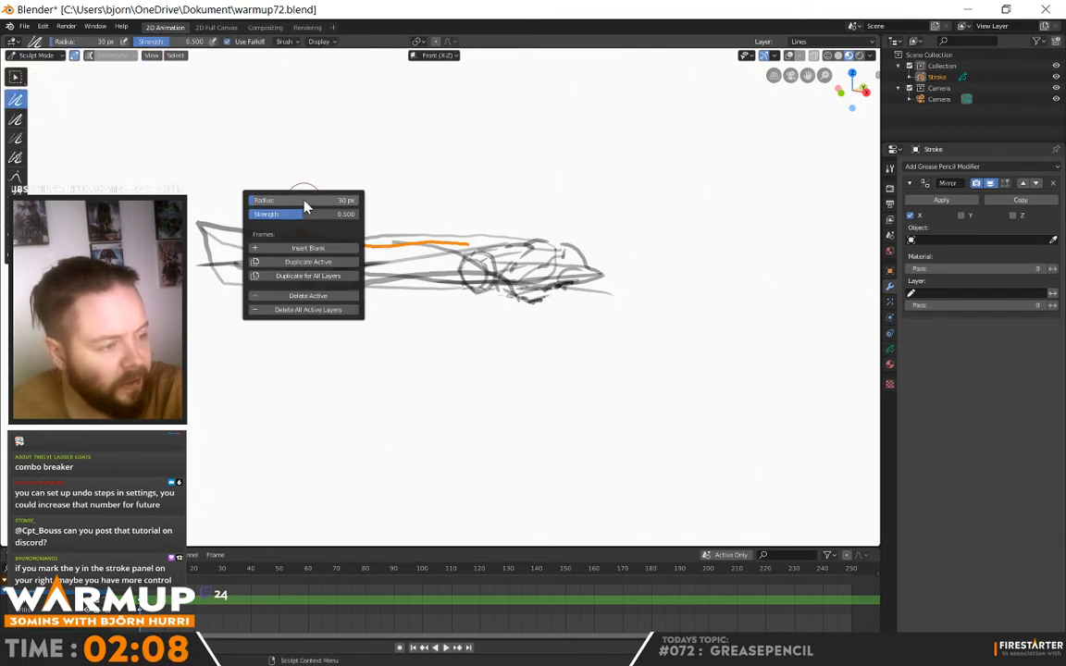
pyautogui.moveTo(301, 205); pyautogui.dragTo(342, 205)
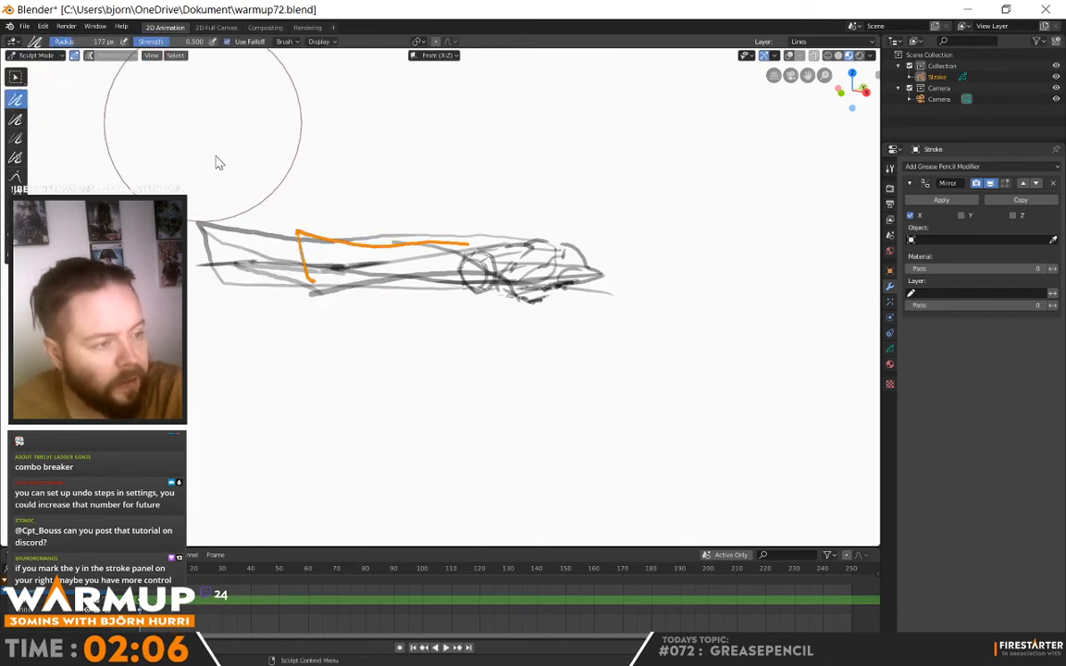
pyautogui.moveTo(284, 229); pyautogui.dragTo(300, 282)
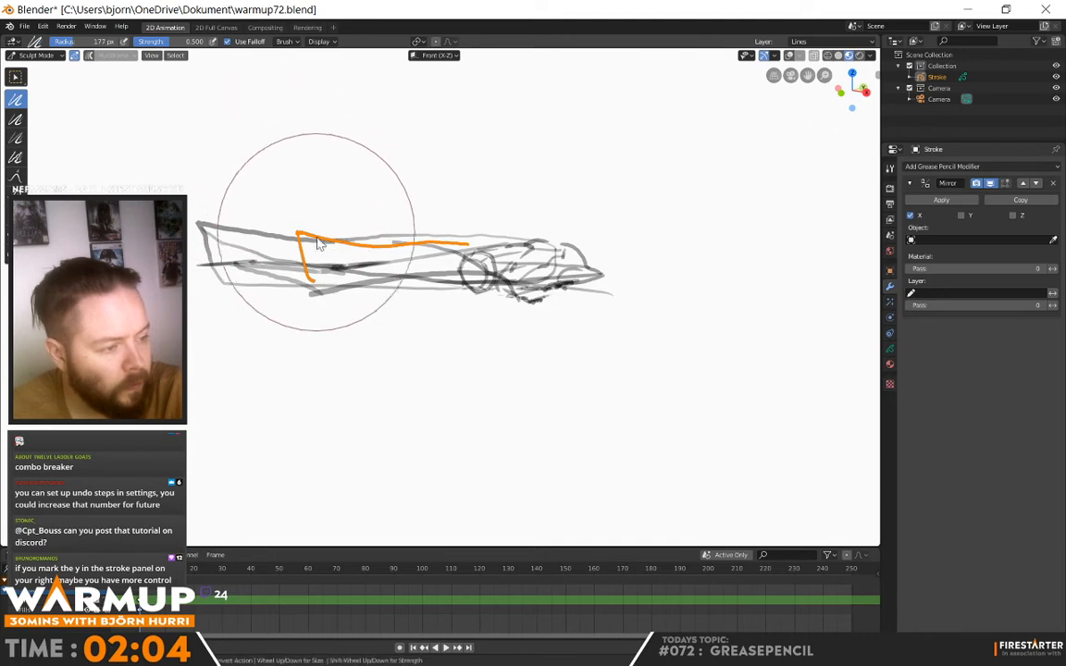
pyautogui.moveTo(319, 232)
pyautogui.mouseDown(button='middle')
pyautogui.moveTo(399, 299)
pyautogui.moveTo(415, 293)
pyautogui.moveTo(342, 244)
pyautogui.mouseUp(button='middle')
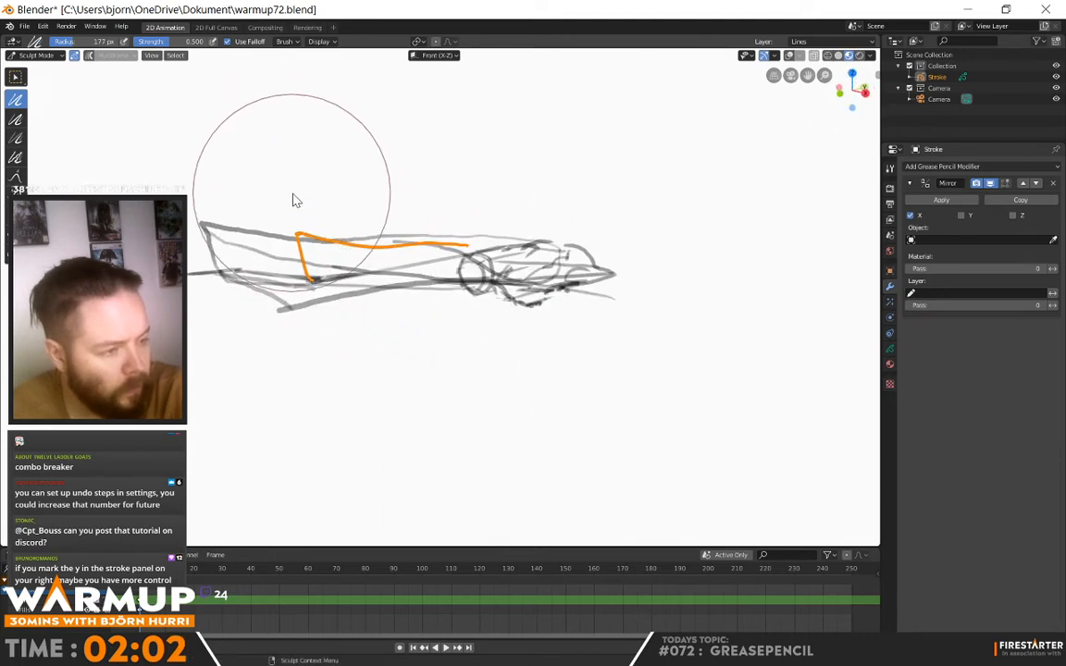
pyautogui.moveTo(292, 194)
pyautogui.mouseDown()
pyautogui.moveTo(318, 259)
pyautogui.moveTo(295, 234)
pyautogui.moveTo(300, 242)
pyautogui.moveTo(263, 266)
pyautogui.mouseUp()
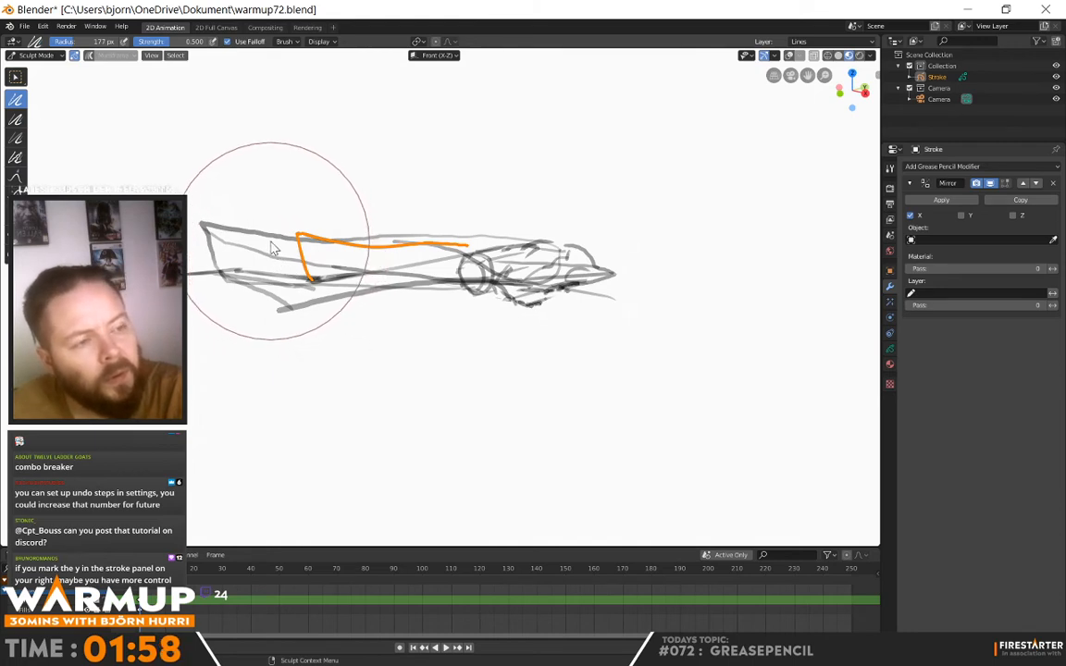
pyautogui.moveTo(259, 211)
pyautogui.mouseDown(button='middle')
pyautogui.moveTo(358, 241)
pyautogui.moveTo(421, 226)
pyautogui.mouseUp(button='middle')
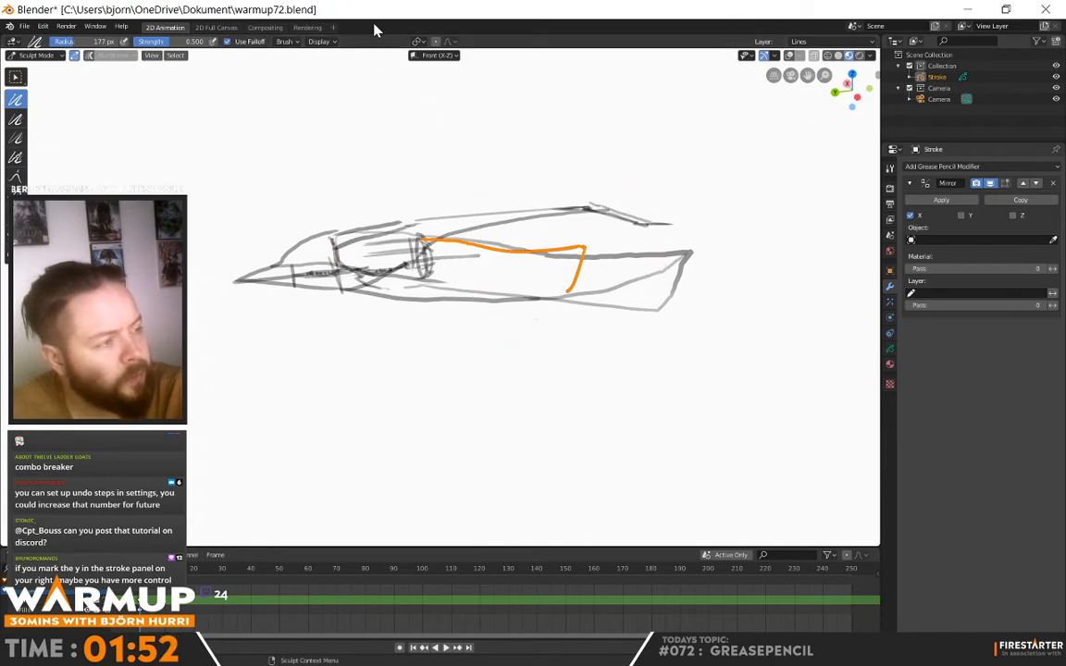
# Step: Select the long segment of the wing stroke in Edit Mode and choose the Grab brush in Sculpt Mode
pyautogui.click(16, 78)
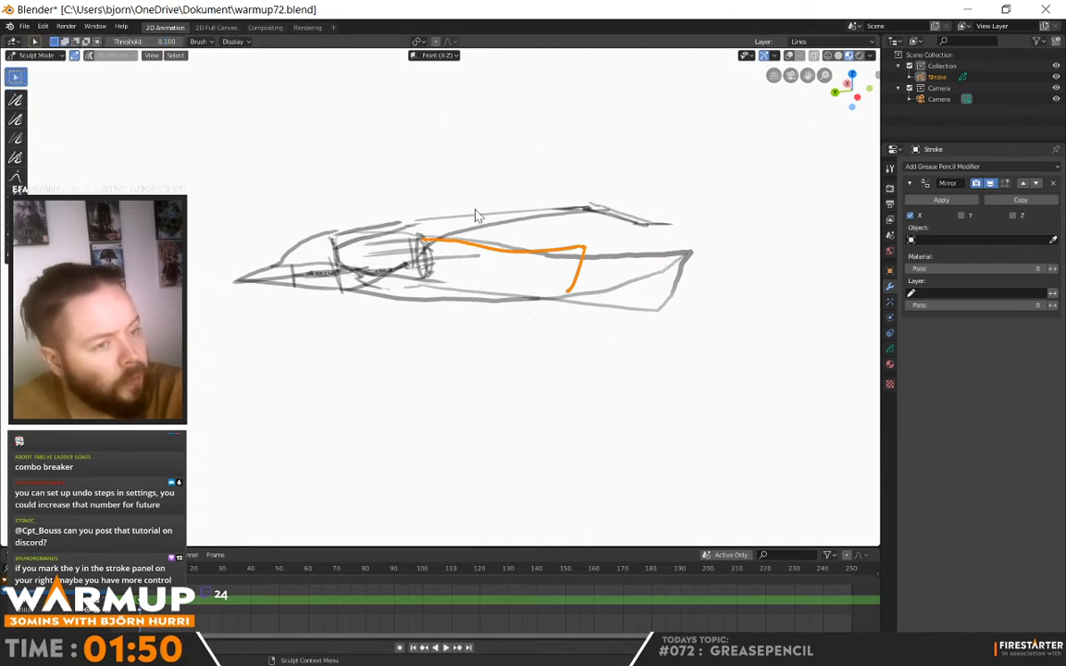
pyautogui.click(37, 55)
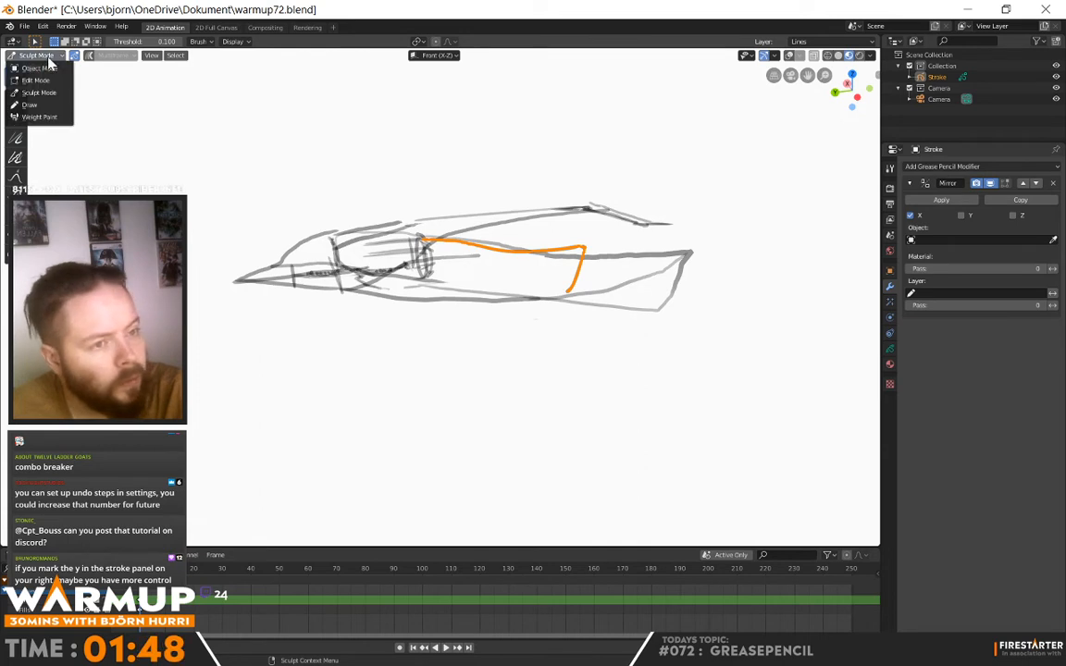
pyautogui.click(35, 81)
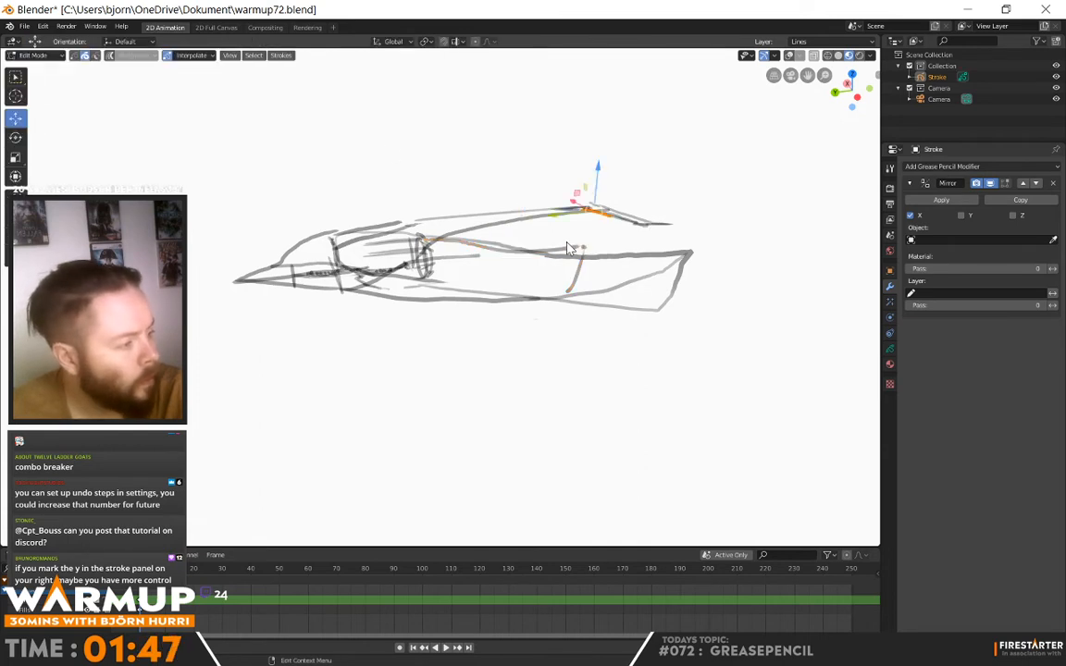
pyautogui.click(37, 56)
pyautogui.click(37, 93)
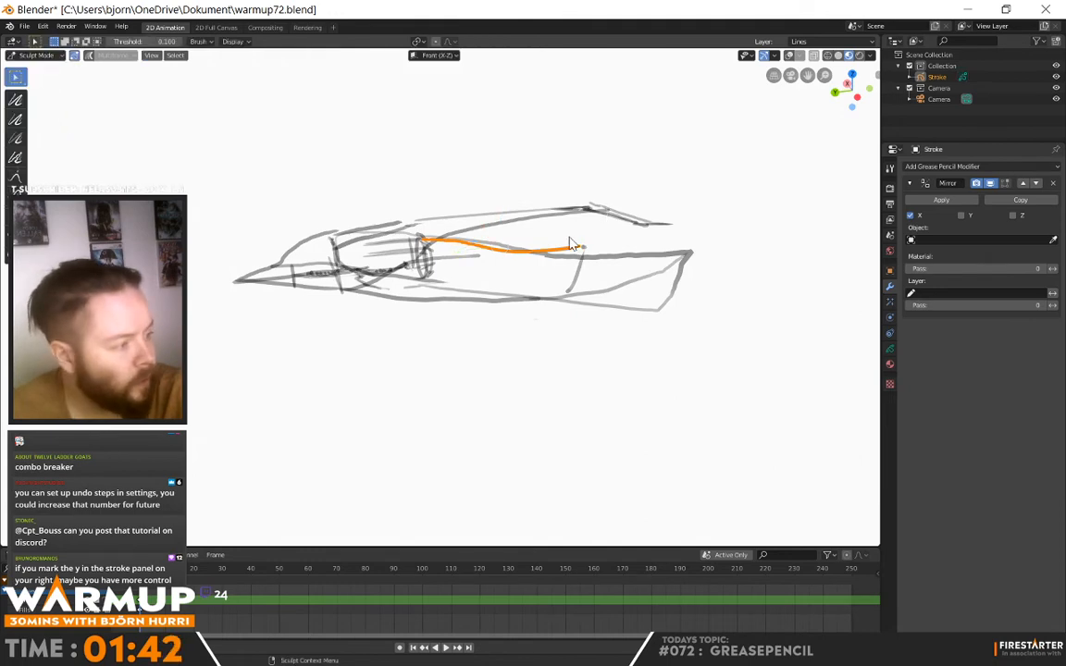
pyautogui.click(15, 99)
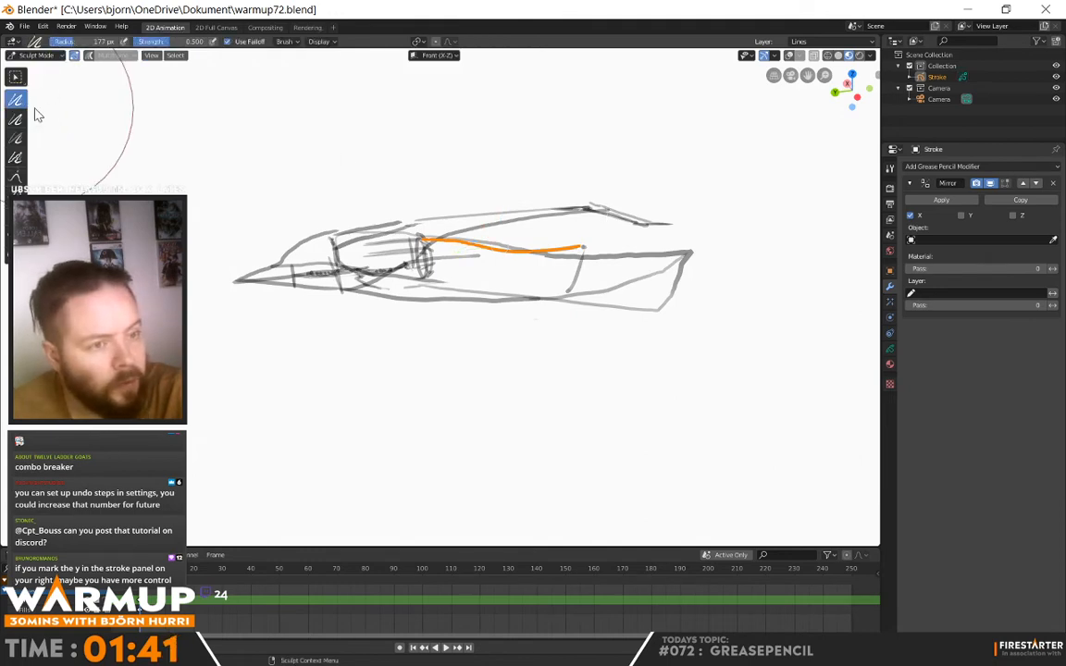
pyautogui.click(16, 178)
# Step: Reselect the whole wing stroke in Edit Mode and pull its outer corner down with the Grab brush in Sculpt Mode
pyautogui.click(36, 55)
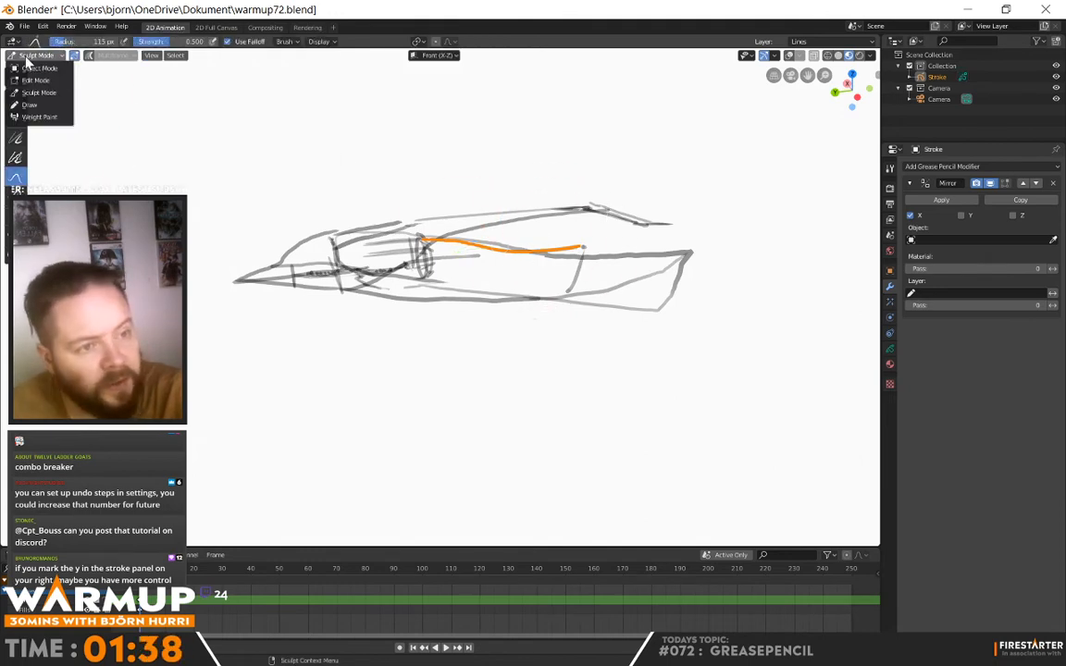
pyautogui.click(37, 80)
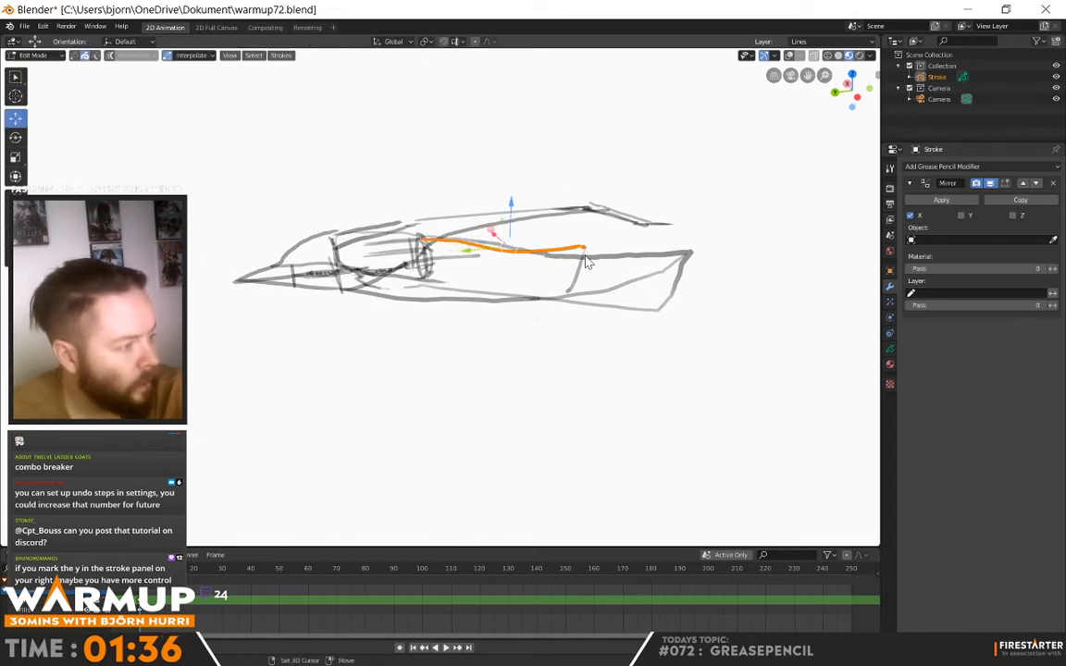
pyautogui.click(42, 55)
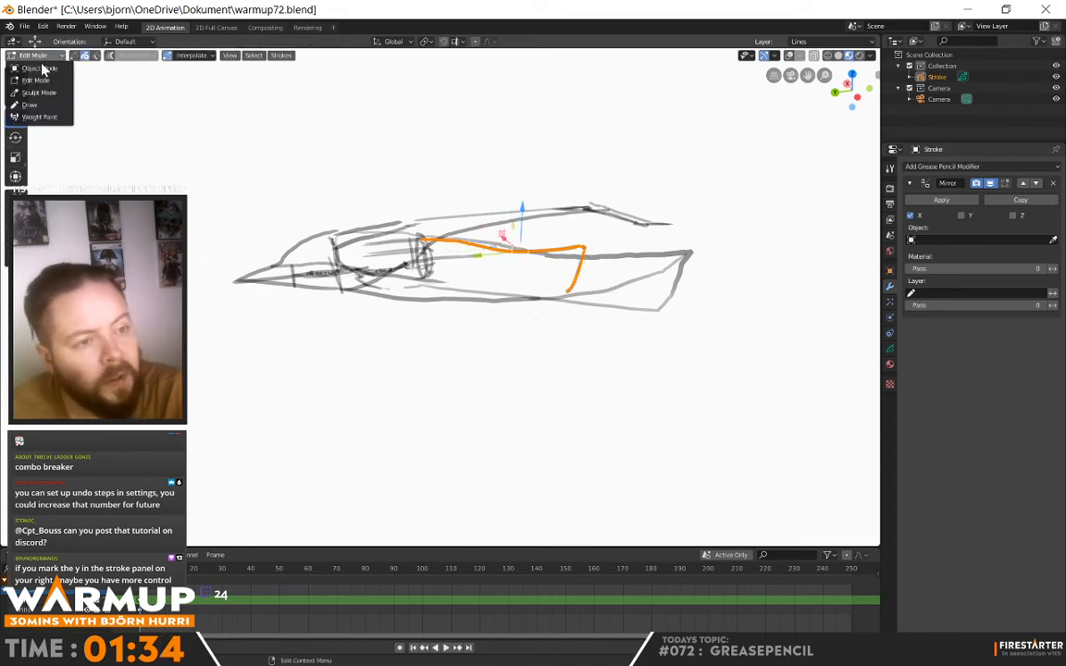
pyautogui.click(43, 92)
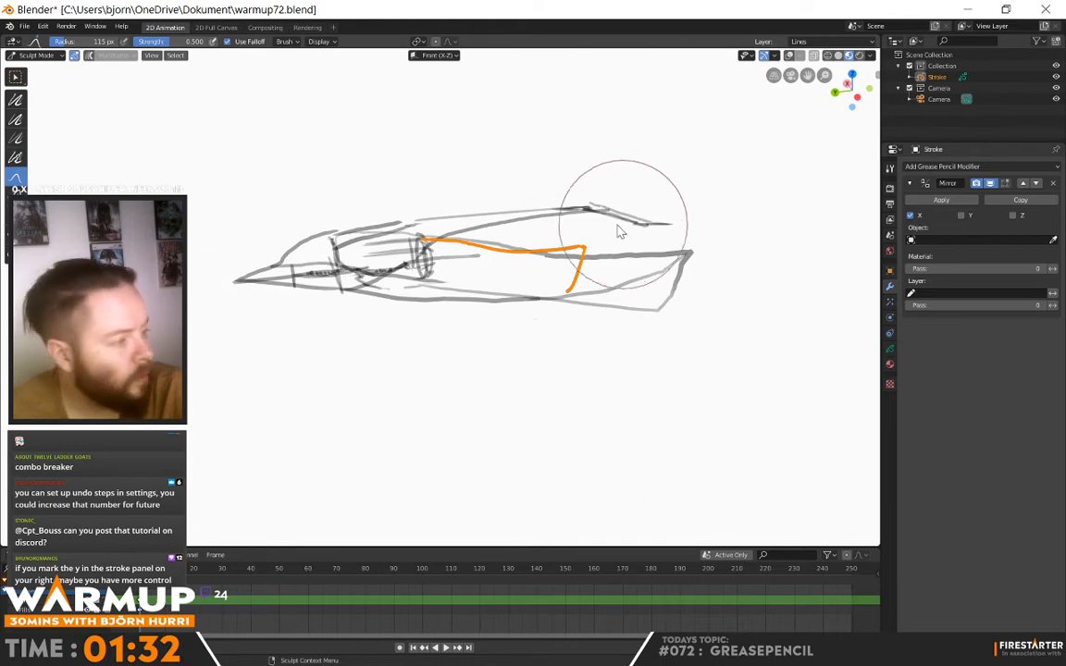
pyautogui.moveTo(577, 228); pyautogui.dragTo(571, 260)
pyautogui.moveTo(598, 252)
pyautogui.mouseDown(button='middle')
pyautogui.moveTo(624, 247)
pyautogui.moveTo(442, 207)
pyautogui.moveTo(292, 220)
pyautogui.mouseUp(button='middle')
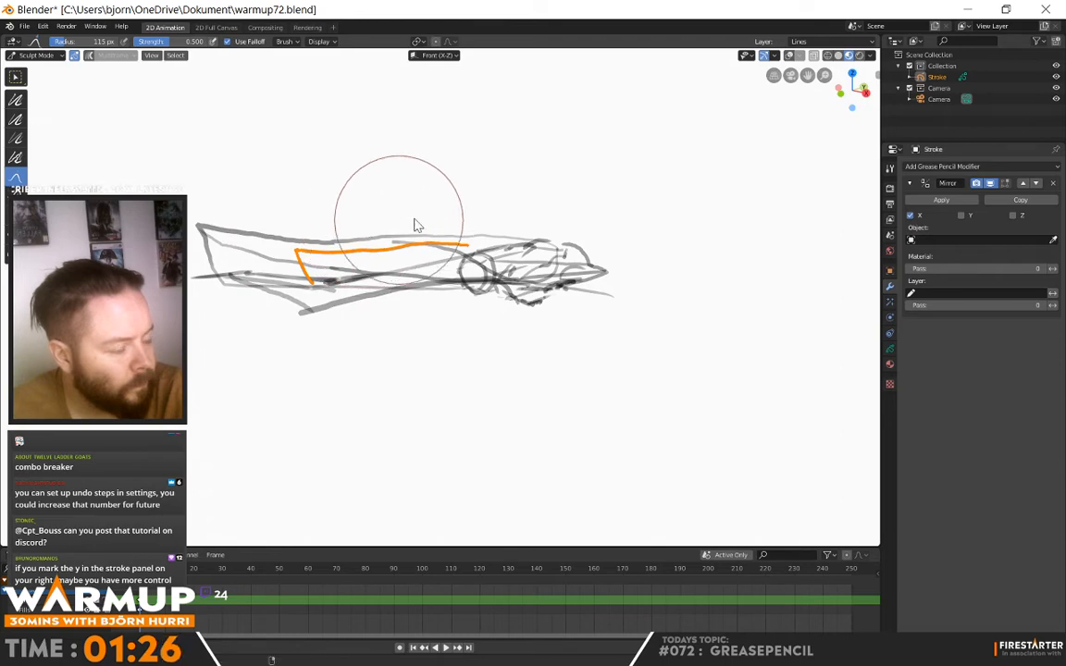
pyautogui.moveTo(387, 196)
pyautogui.mouseDown(button='middle')
pyautogui.moveTo(546, 236)
pyautogui.moveTo(559, 310)
pyautogui.moveTo(470, 287)
pyautogui.moveTo(424, 233)
pyautogui.moveTo(499, 222)
pyautogui.moveTo(559, 182)
pyautogui.mouseUp(button='middle')
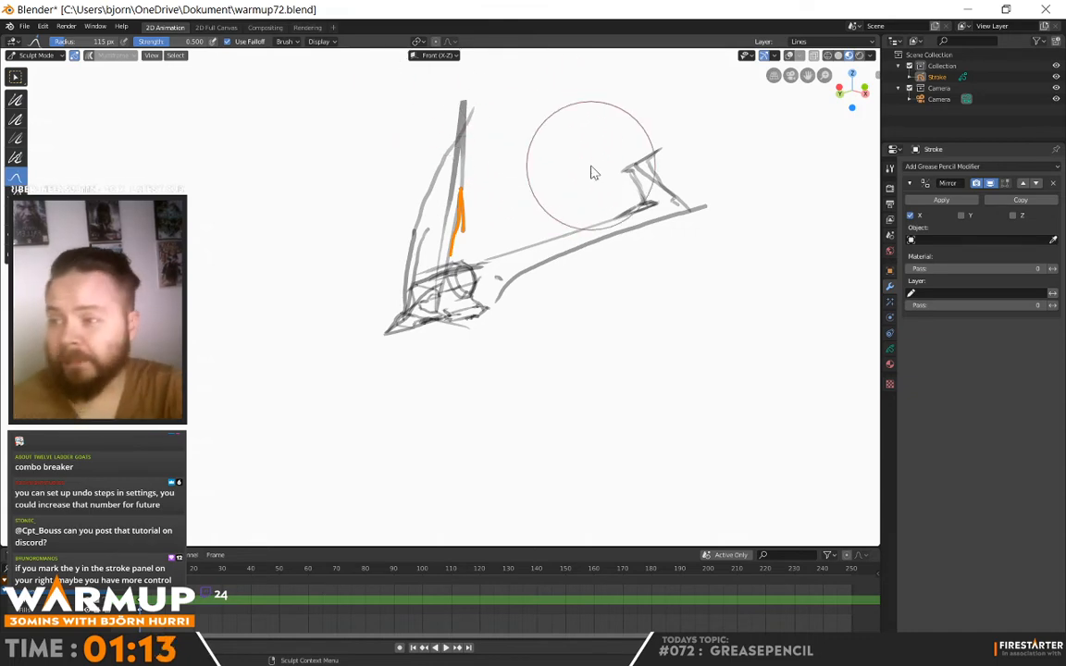
pyautogui.moveTo(573, 259)
pyautogui.mouseDown(button='middle')
pyautogui.moveTo(543, 280)
pyautogui.moveTo(553, 275)
pyautogui.moveTo(490, 290)
pyautogui.moveTo(506, 372)
pyautogui.moveTo(529, 363)
pyautogui.moveTo(405, 290)
pyautogui.moveTo(399, 298)
pyautogui.mouseUp(button='middle')
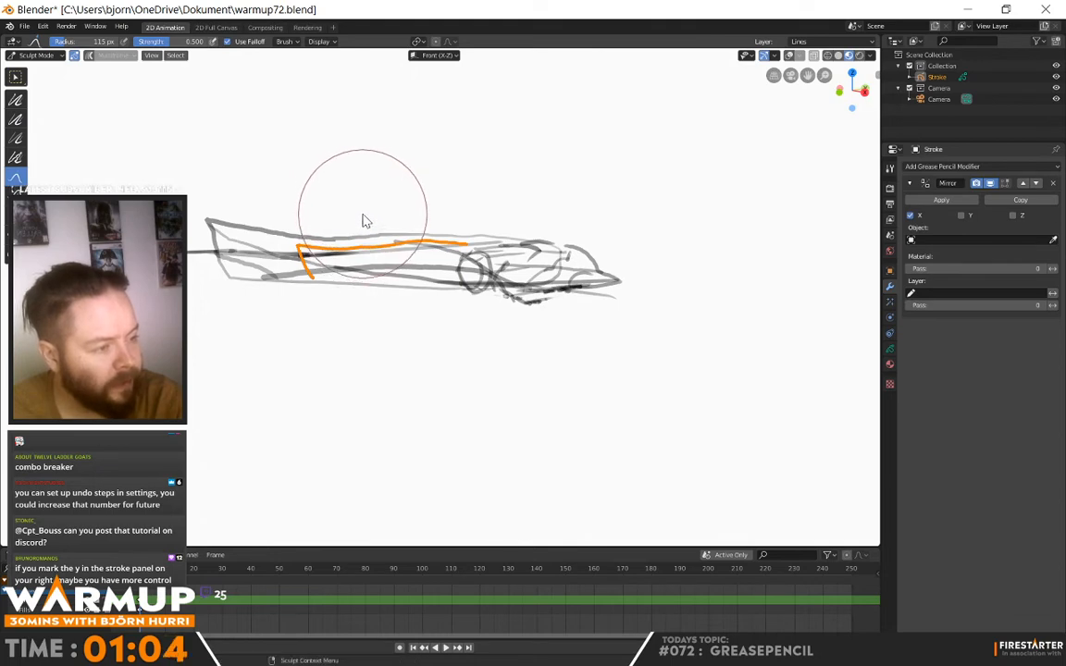
pyautogui.moveTo(363, 224)
pyautogui.mouseDown(button='middle')
pyautogui.moveTo(536, 227)
pyautogui.moveTo(563, 248)
pyautogui.moveTo(518, 309)
pyautogui.moveTo(495, 266)
pyautogui.mouseUp(button='middle')
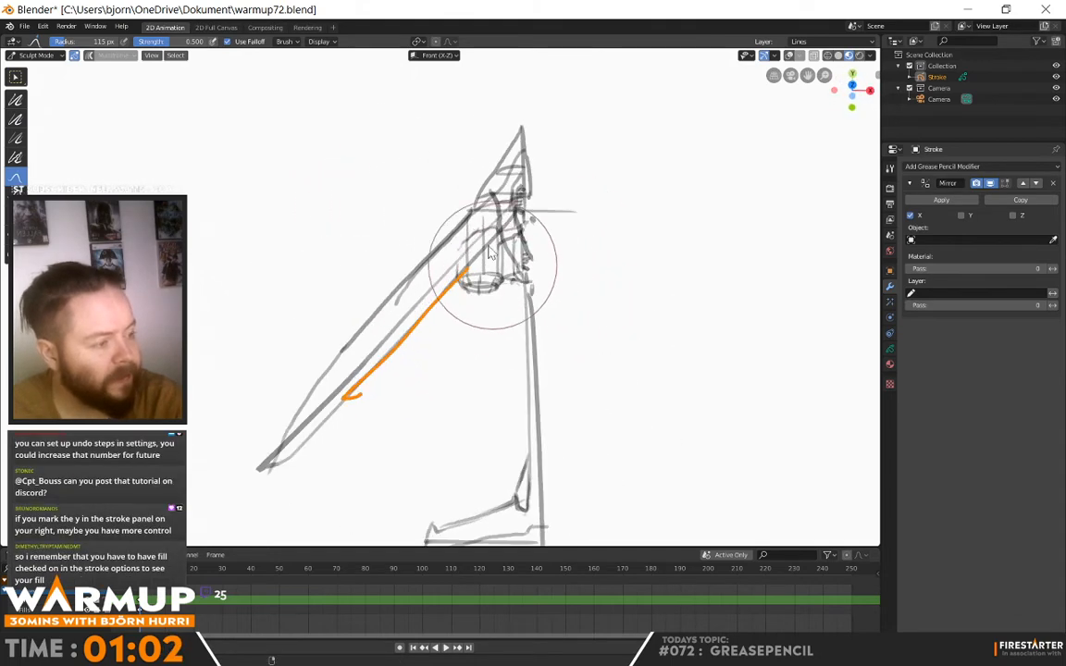
# Step: Switch the sketch to Draw mode and show its Grease Pencil object data settings
pyautogui.click(42, 58)
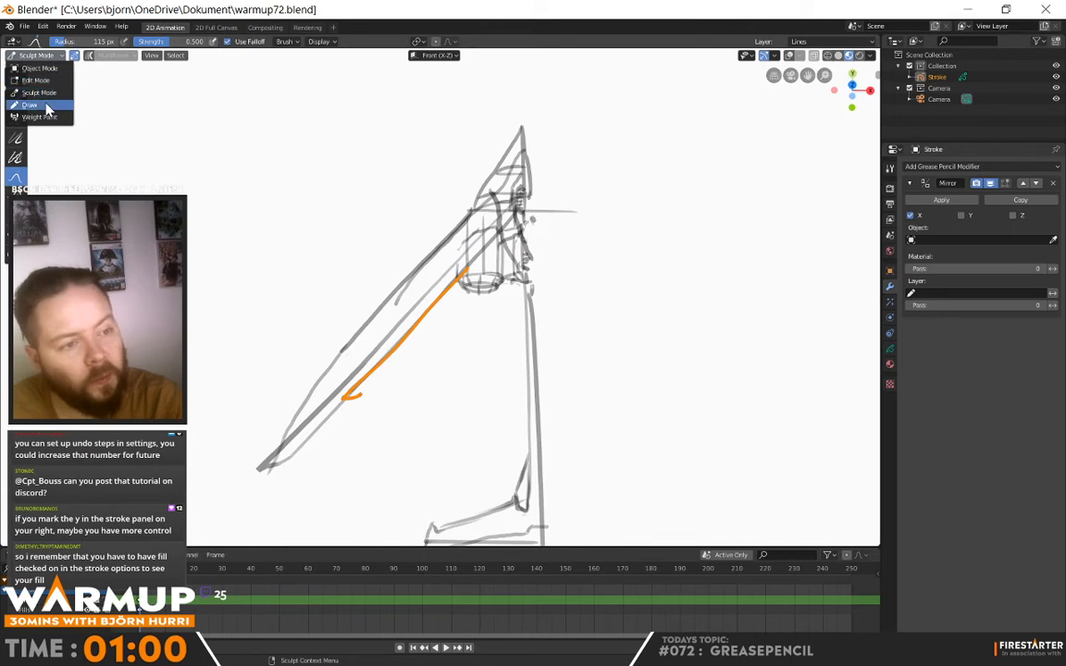
pyautogui.click(45, 106)
pyautogui.moveTo(139, 143)
pyautogui.mouseDown(button='middle')
pyautogui.moveTo(245, 183)
pyautogui.moveTo(255, 157)
pyautogui.moveTo(218, 127)
pyautogui.moveTo(370, 222)
pyautogui.moveTo(555, 265)
pyautogui.moveTo(624, 221)
pyautogui.moveTo(750, 305)
pyautogui.moveTo(563, 341)
pyautogui.moveTo(762, 318)
pyautogui.moveTo(676, 393)
pyautogui.moveTo(697, 362)
pyautogui.moveTo(697, 267)
pyautogui.moveTo(670, 194)
pyautogui.moveTo(728, 271)
pyautogui.moveTo(555, 369)
pyautogui.moveTo(450, 340)
pyautogui.mouseUp(button='middle')
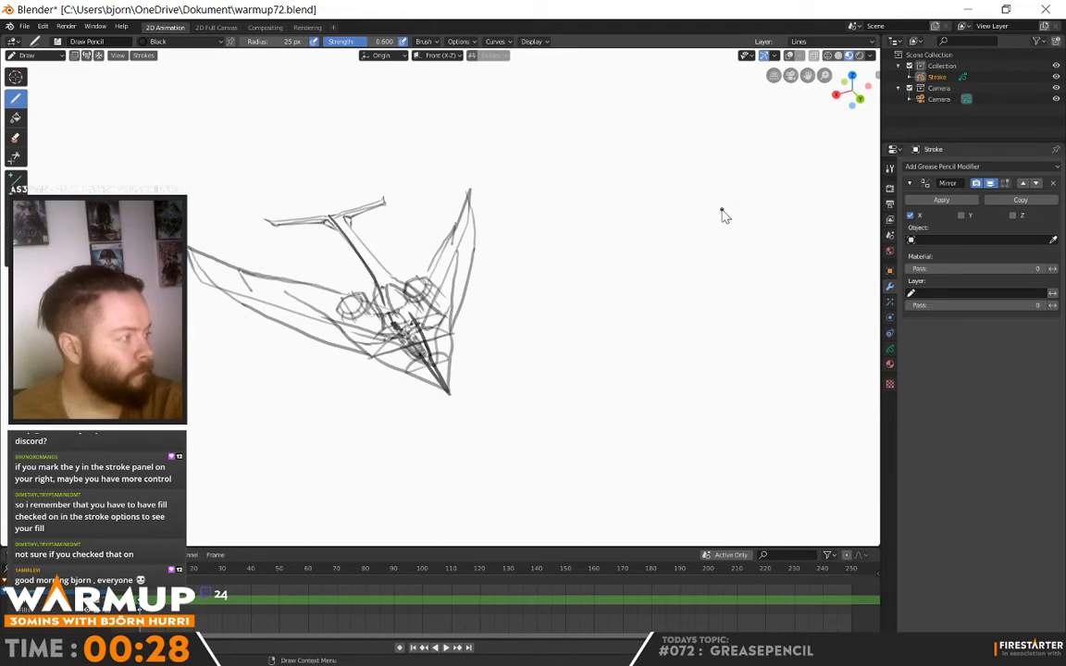
pyautogui.click(890, 351)
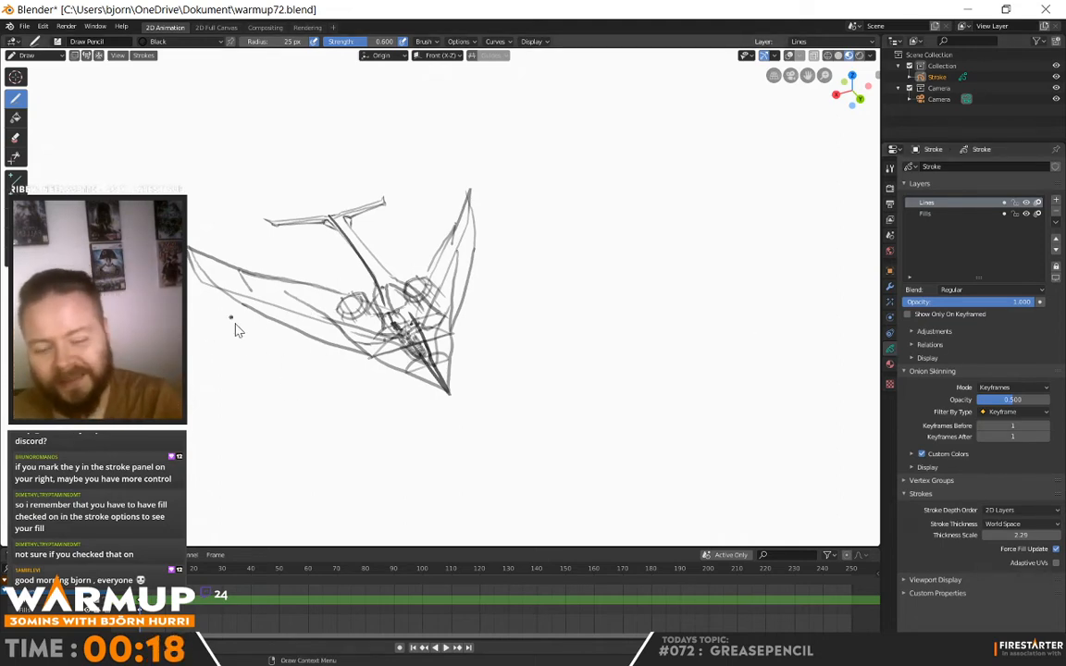
# Step: Examine the aircraft sketch in perspective and in axis-aligned top, side and end-on views
pyautogui.moveTo(597, 388)
pyautogui.mouseDown(button='middle')
pyautogui.moveTo(525, 374)
pyautogui.moveTo(578, 363)
pyautogui.moveTo(464, 399)
pyautogui.moveTo(265, 330)
pyautogui.moveTo(392, 363)
pyautogui.moveTo(425, 389)
pyautogui.moveTo(331, 457)
pyautogui.moveTo(326, 416)
pyautogui.moveTo(431, 367)
pyautogui.moveTo(431, 407)
pyautogui.moveTo(454, 395)
pyautogui.moveTo(441, 359)
pyautogui.moveTo(583, 386)
pyautogui.moveTo(471, 357)
pyautogui.moveTo(419, 317)
pyautogui.moveTo(388, 203)
pyautogui.moveTo(462, 232)
pyautogui.moveTo(574, 303)
pyautogui.moveTo(537, 238)
pyautogui.moveTo(617, 394)
pyautogui.moveTo(452, 388)
pyautogui.moveTo(445, 459)
pyautogui.moveTo(330, 363)
pyautogui.moveTo(305, 275)
pyautogui.moveTo(376, 329)
pyautogui.moveTo(371, 362)
pyautogui.moveTo(274, 396)
pyautogui.moveTo(254, 416)
pyautogui.moveTo(282, 357)
pyautogui.moveTo(208, 347)
pyautogui.moveTo(118, 428)
pyautogui.moveTo(65, 379)
pyautogui.mouseUp(button='middle')
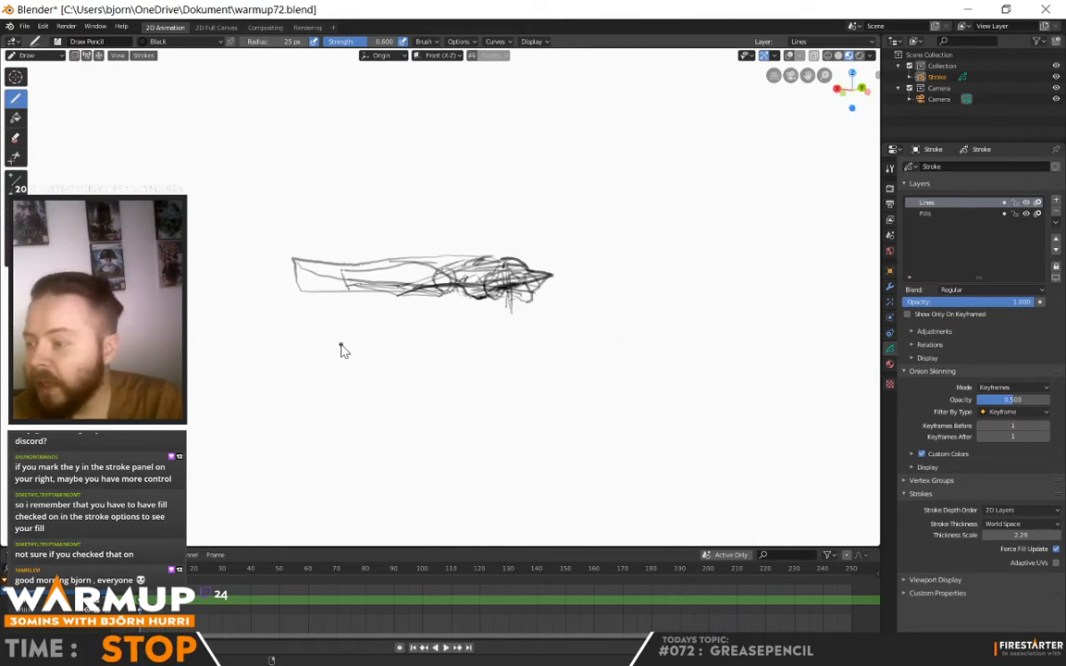
pyautogui.moveTo(340, 350)
pyautogui.mouseDown(button='middle')
pyautogui.moveTo(286, 386)
pyautogui.moveTo(363, 412)
pyautogui.mouseUp(button='middle')
pyautogui.moveTo(313, 387)
pyautogui.mouseDown(button='middle')
pyautogui.moveTo(376, 361)
pyautogui.moveTo(288, 324)
pyautogui.moveTo(392, 378)
pyautogui.moveTo(396, 428)
pyautogui.moveTo(371, 351)
pyautogui.moveTo(386, 362)
pyautogui.moveTo(366, 355)
pyautogui.moveTo(376, 411)
pyautogui.moveTo(292, 409)
pyautogui.moveTo(268, 426)
pyautogui.moveTo(300, 437)
pyautogui.mouseUp(button='middle')
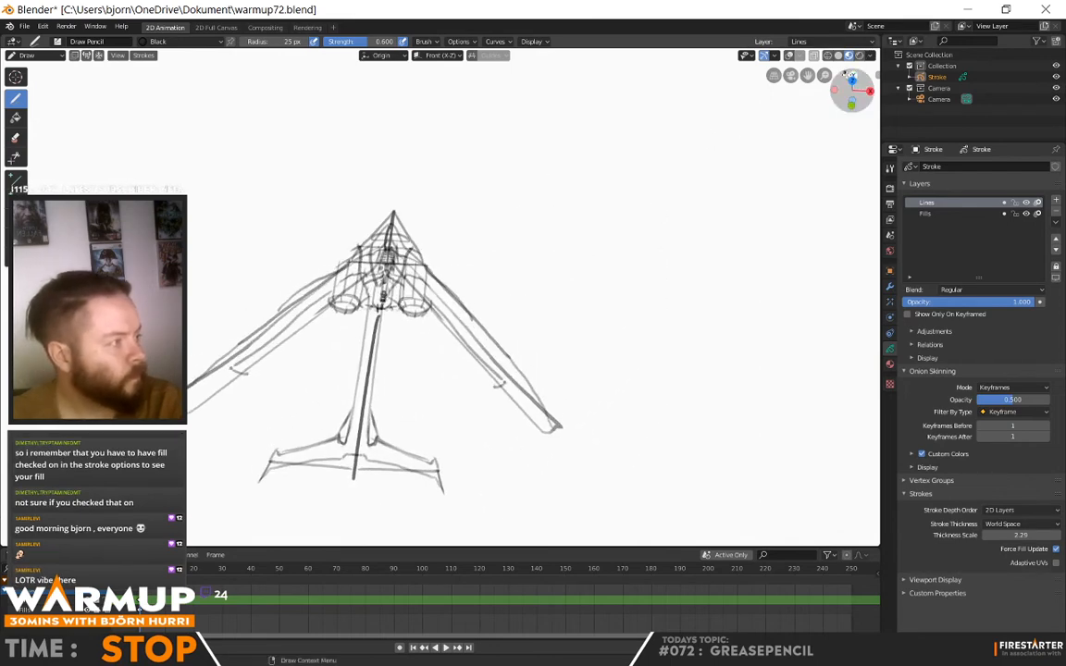
pyautogui.click(852, 88)
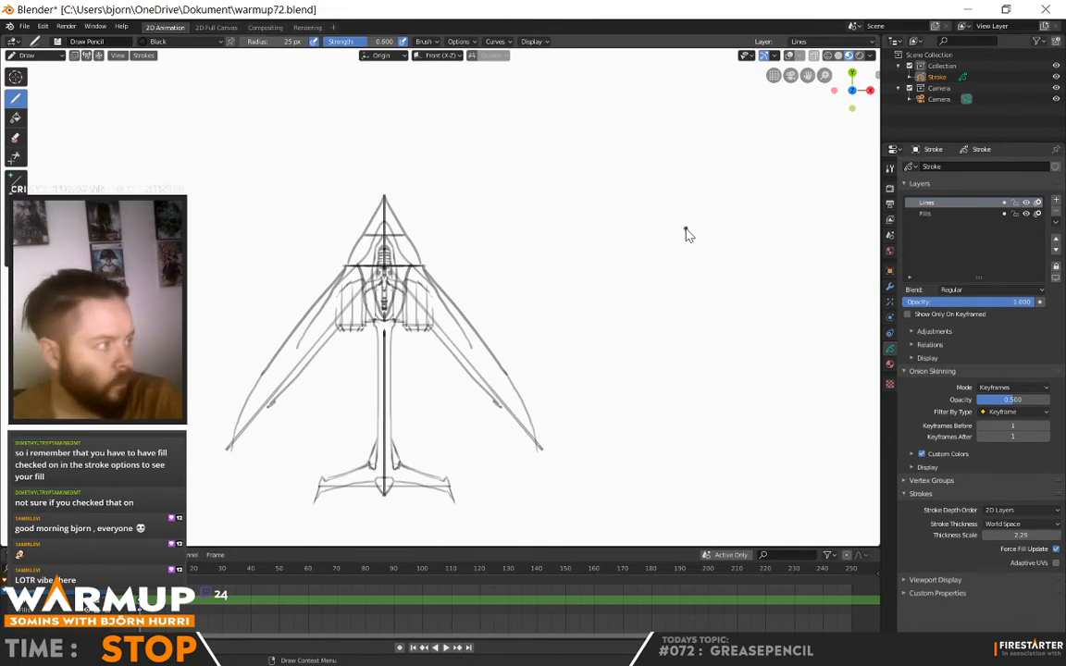
pyautogui.click(869, 90)
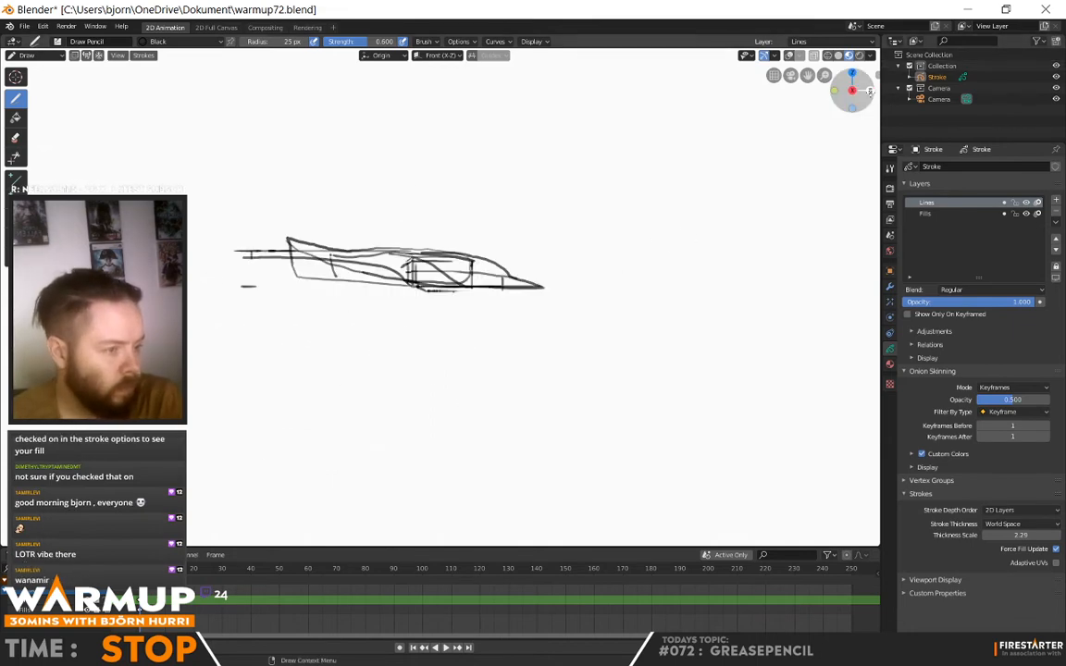
pyautogui.click(852, 73)
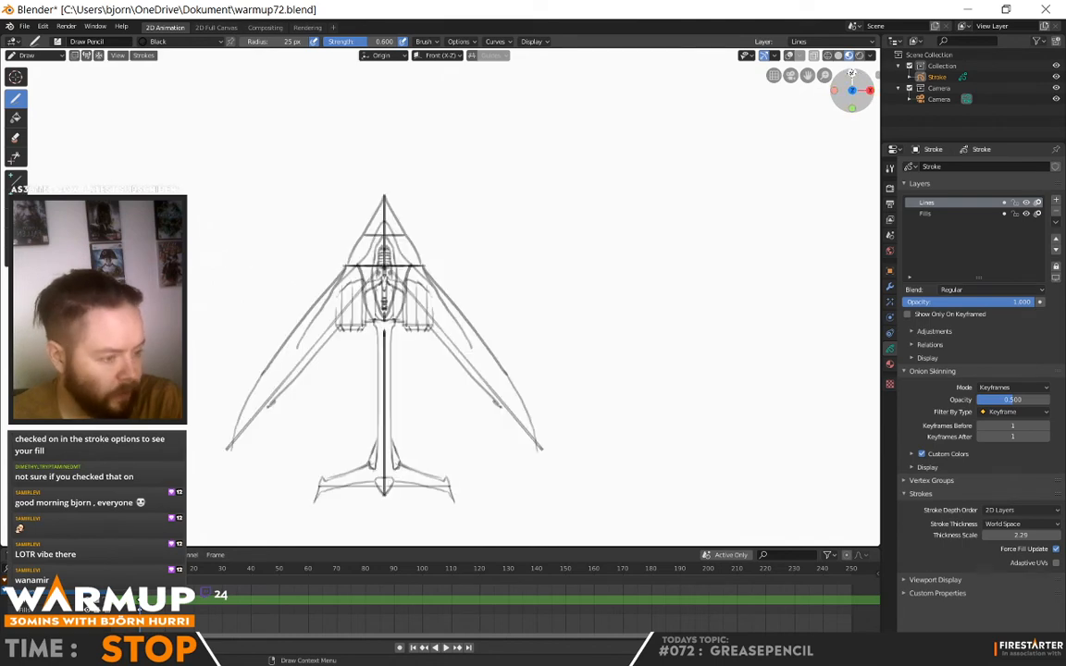
pyautogui.click(852, 73)
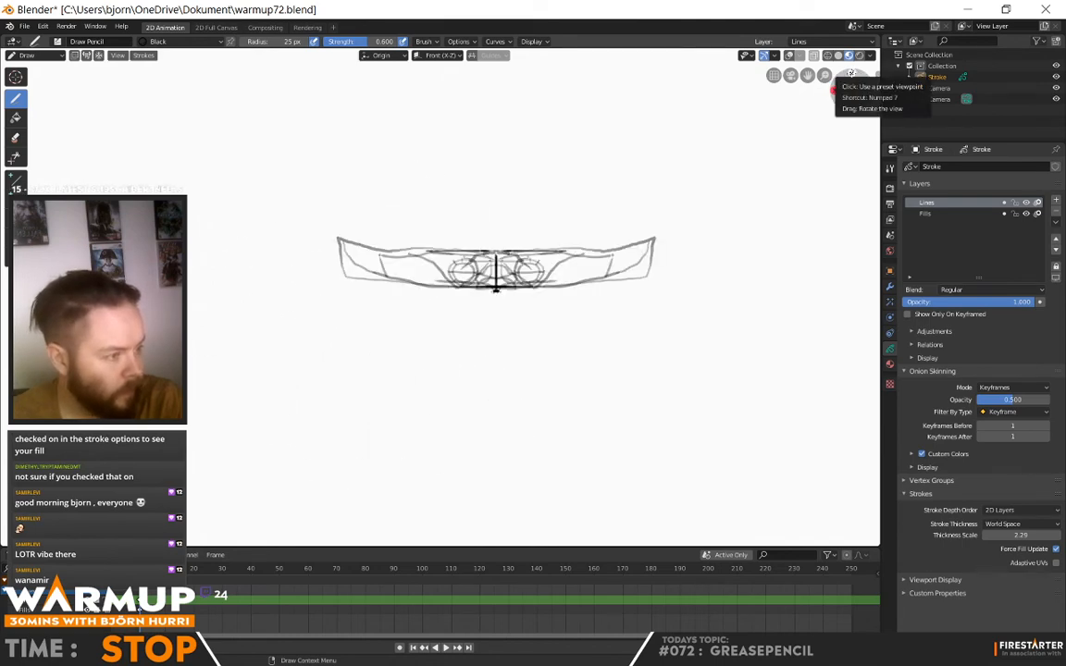
pyautogui.click(851, 73)
pyautogui.click(851, 73)
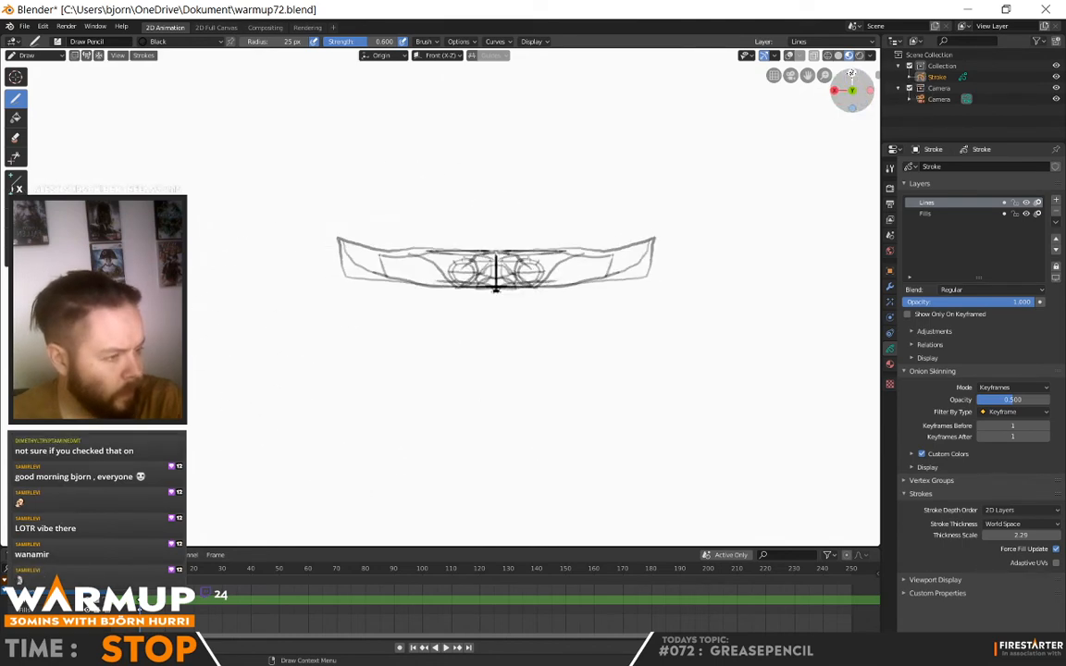
pyautogui.click(838, 92)
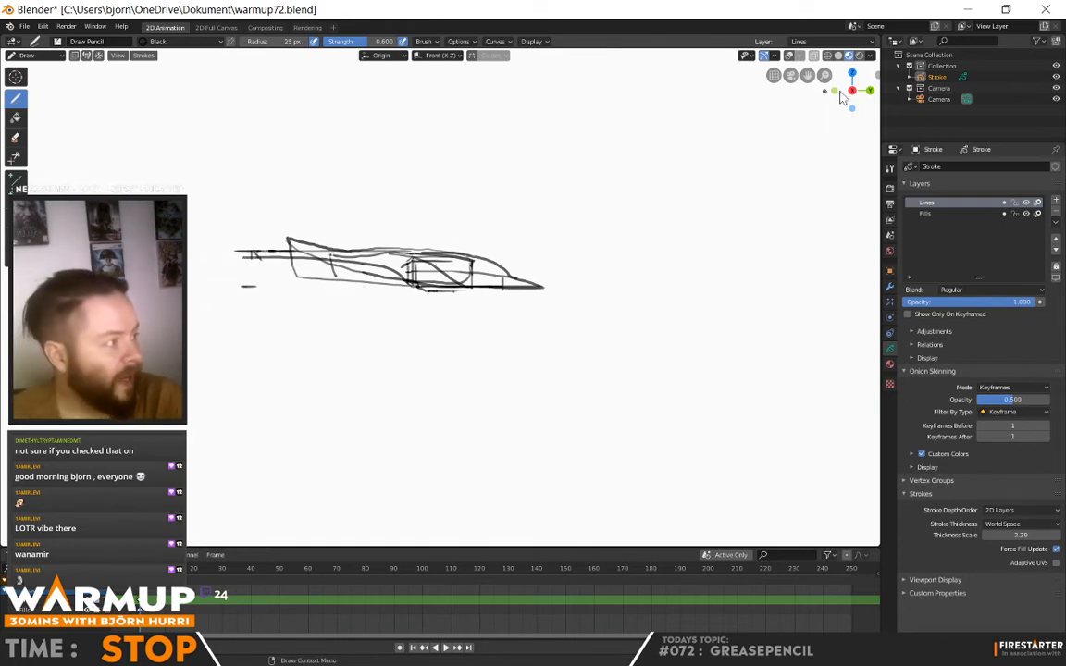
pyautogui.moveTo(467, 296)
pyautogui.mouseDown(button='middle')
pyautogui.moveTo(483, 346)
pyautogui.moveTo(469, 292)
pyautogui.mouseUp(button='middle')
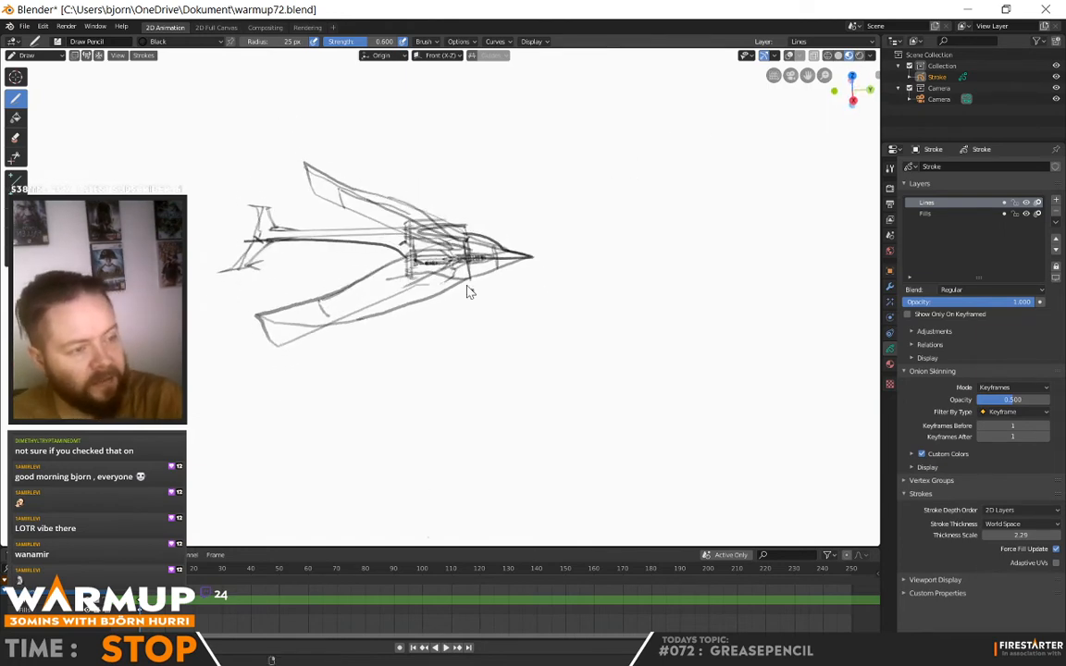
# Step: Select the short stroke at the tail in Edit Mode and move it down along Z to the end of the tail boom
pyautogui.click(26, 55)
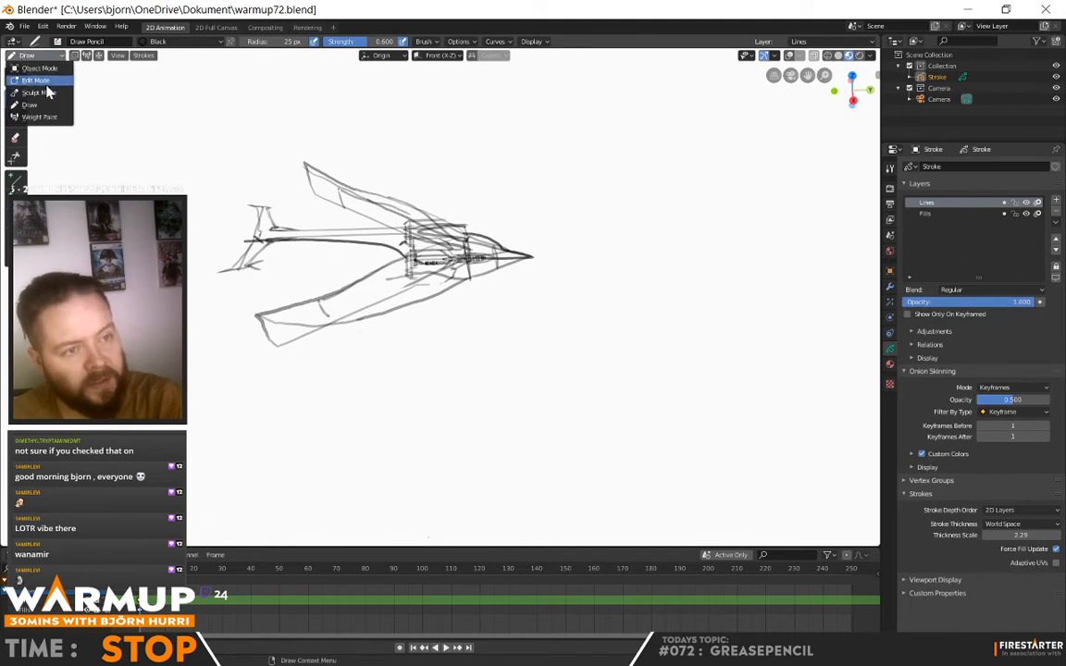
pyautogui.click(43, 78)
pyautogui.moveTo(257, 268)
pyautogui.mouseDown(button='middle')
pyautogui.moveTo(321, 178)
pyautogui.moveTo(361, 174)
pyautogui.moveTo(287, 275)
pyautogui.mouseUp(button='middle')
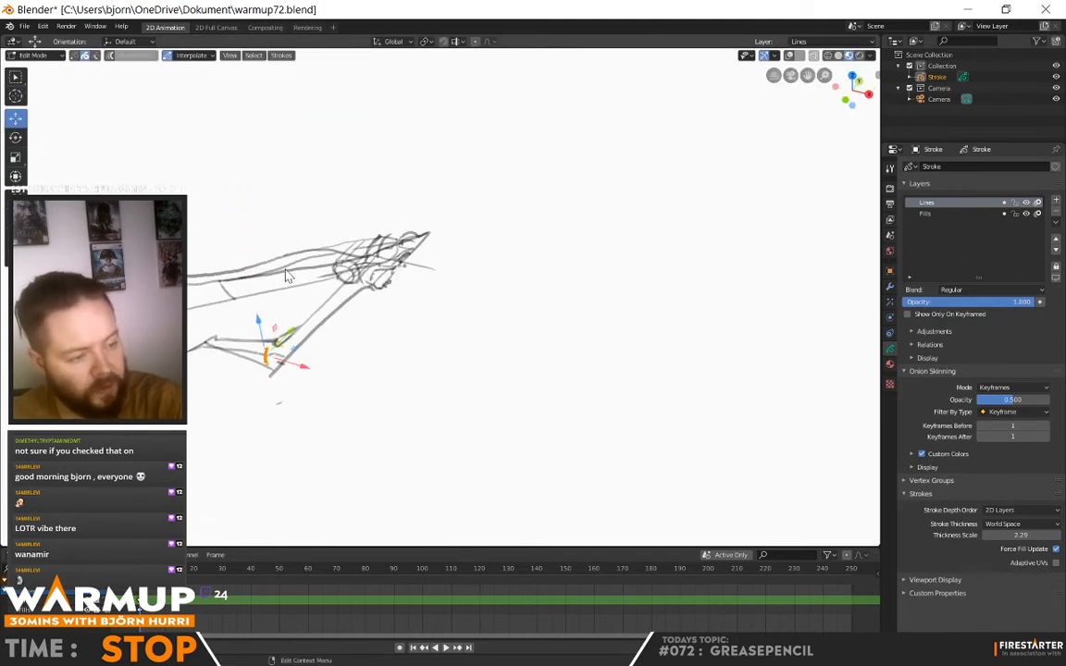
pyautogui.press('g')
pyautogui.press('z')
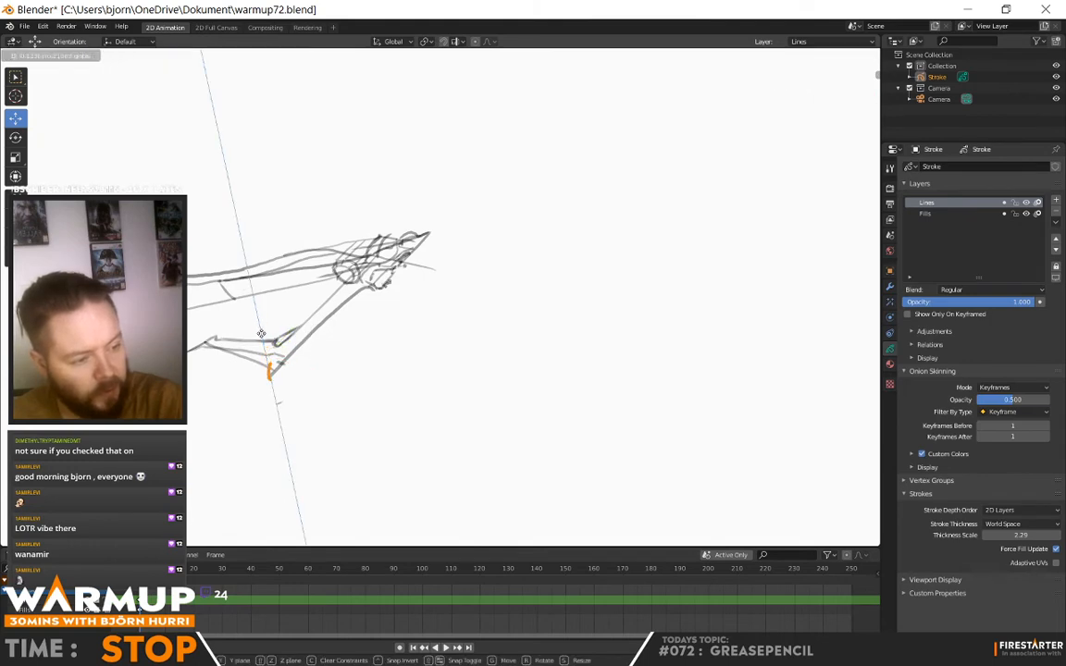
pyautogui.click(261, 334)
pyautogui.moveTo(261, 334); pyautogui.dragTo(228, 309, button='middle')
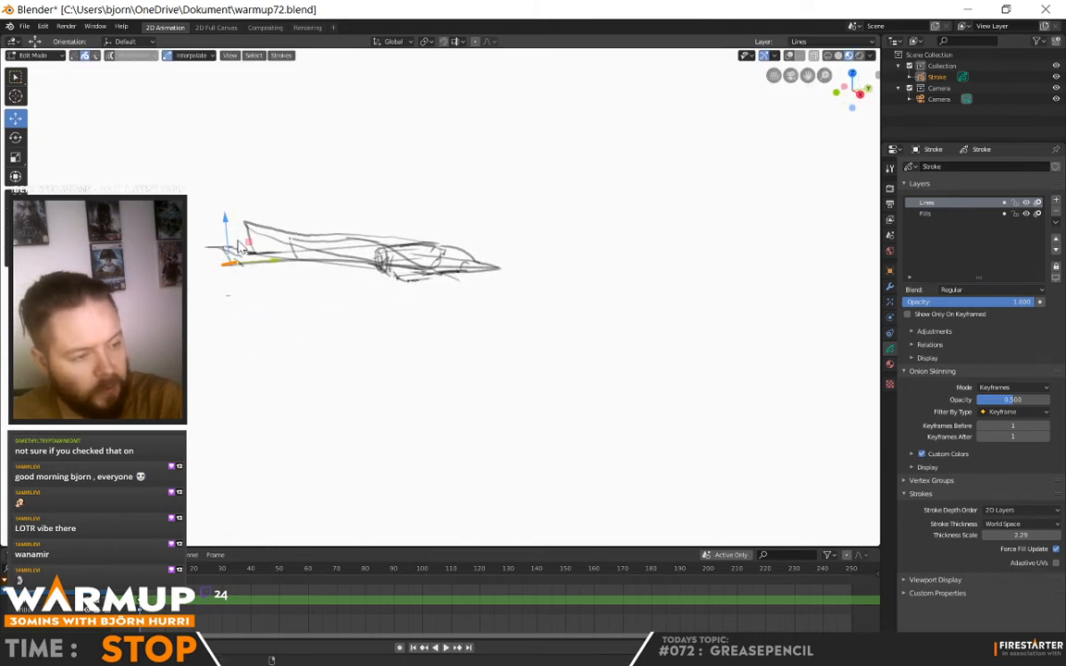
# Step: Raise the selected short tail stroke slightly along Z at the end of the boom and return to Draw mode
pyautogui.moveTo(226, 223); pyautogui.dragTo(224, 219)
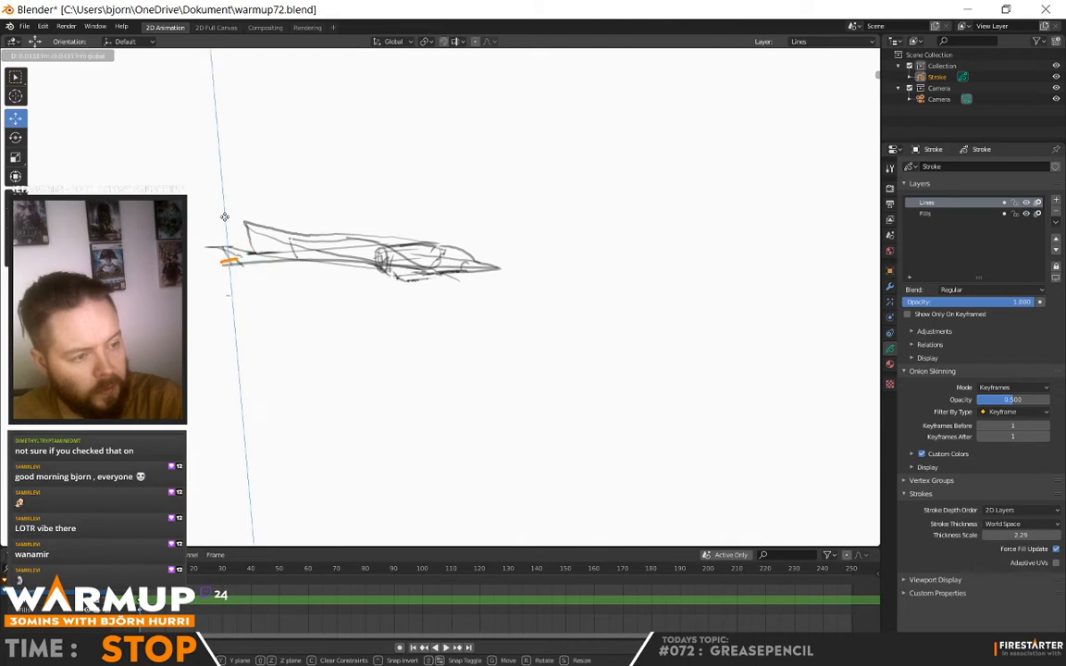
pyautogui.click(225, 221)
pyautogui.moveTo(224, 221)
pyautogui.mouseDown(button='middle')
pyautogui.moveTo(363, 318)
pyautogui.moveTo(298, 287)
pyautogui.moveTo(363, 380)
pyautogui.moveTo(313, 371)
pyautogui.moveTo(307, 346)
pyautogui.mouseUp(button='middle')
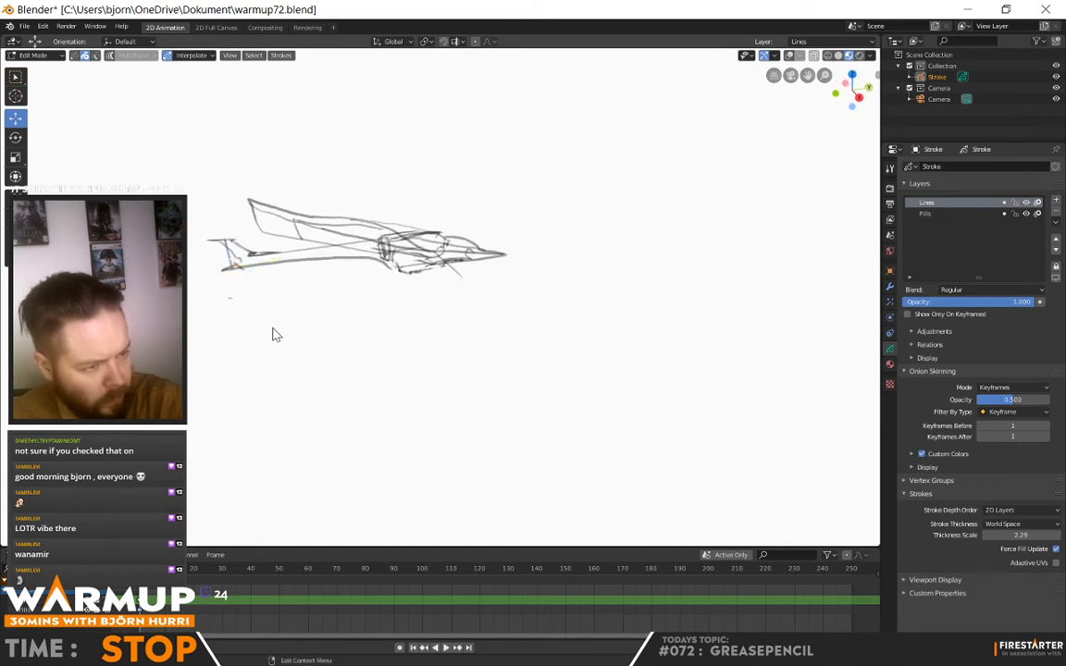
pyautogui.moveTo(244, 277)
pyautogui.mouseDown(button='middle')
pyautogui.moveTo(421, 355)
pyautogui.moveTo(424, 371)
pyautogui.moveTo(274, 309)
pyautogui.moveTo(257, 283)
pyautogui.moveTo(260, 307)
pyautogui.moveTo(339, 344)
pyautogui.moveTo(379, 348)
pyautogui.moveTo(298, 286)
pyautogui.mouseUp(button='middle')
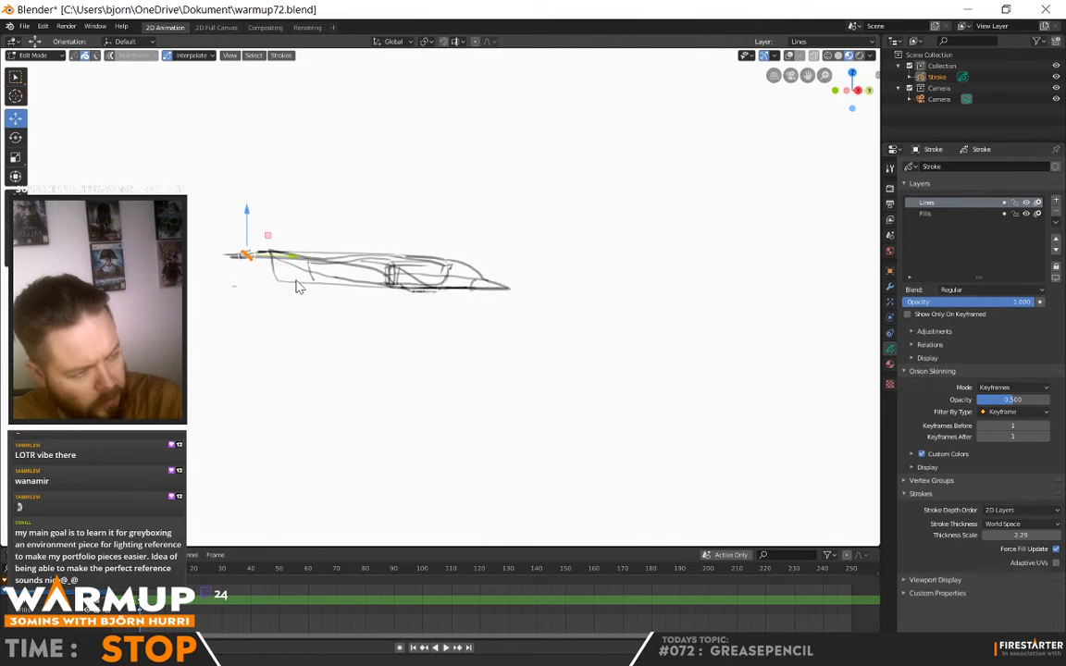
pyautogui.click(28, 57)
pyautogui.click(38, 105)
pyautogui.moveTo(167, 167)
pyautogui.mouseDown(button='middle')
pyautogui.moveTo(310, 229)
pyautogui.moveTo(388, 231)
pyautogui.moveTo(405, 205)
pyautogui.moveTo(377, 178)
pyautogui.moveTo(393, 174)
pyautogui.moveTo(424, 181)
pyautogui.moveTo(440, 220)
pyautogui.moveTo(454, 284)
pyautogui.moveTo(435, 404)
pyautogui.moveTo(407, 278)
pyautogui.moveTo(371, 190)
pyautogui.moveTo(287, 208)
pyautogui.moveTo(248, 232)
pyautogui.moveTo(260, 395)
pyautogui.mouseUp(button='middle')
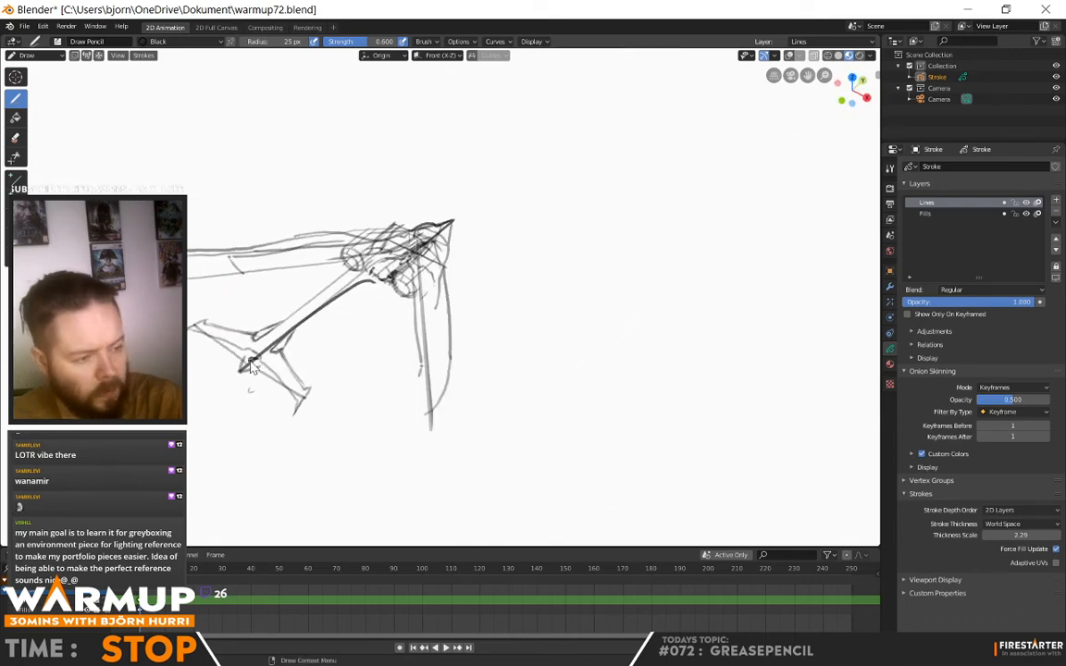
# Step: Delete the stray short strokes around the end of the tail boom in Edit Mode and return to Draw mode
pyautogui.click(28, 55)
pyautogui.click(36, 70)
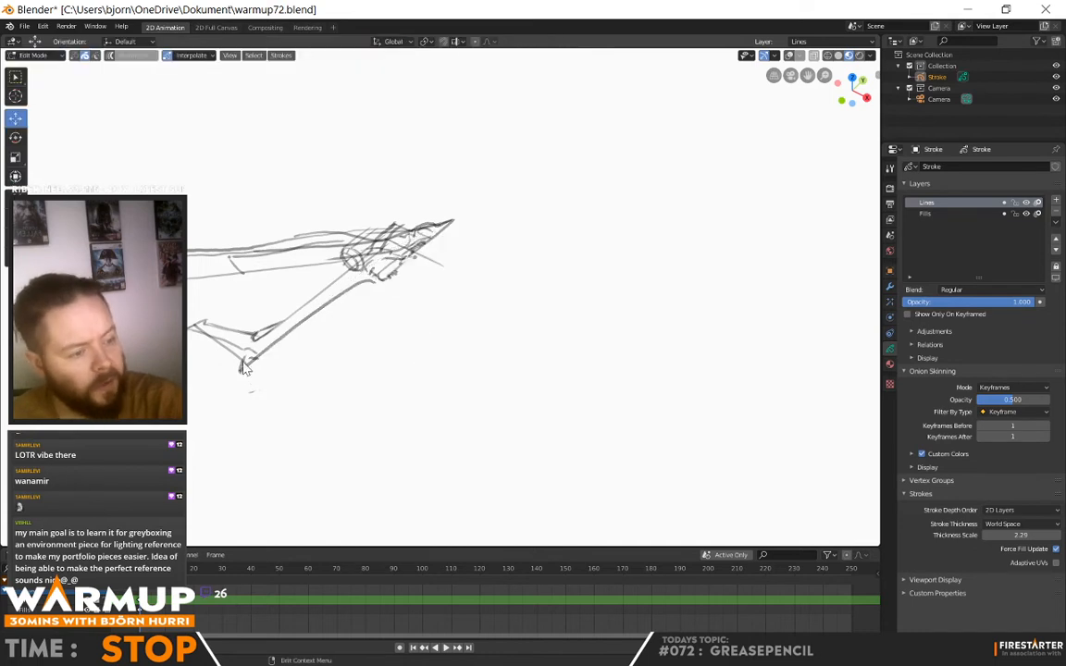
pyautogui.press('x')
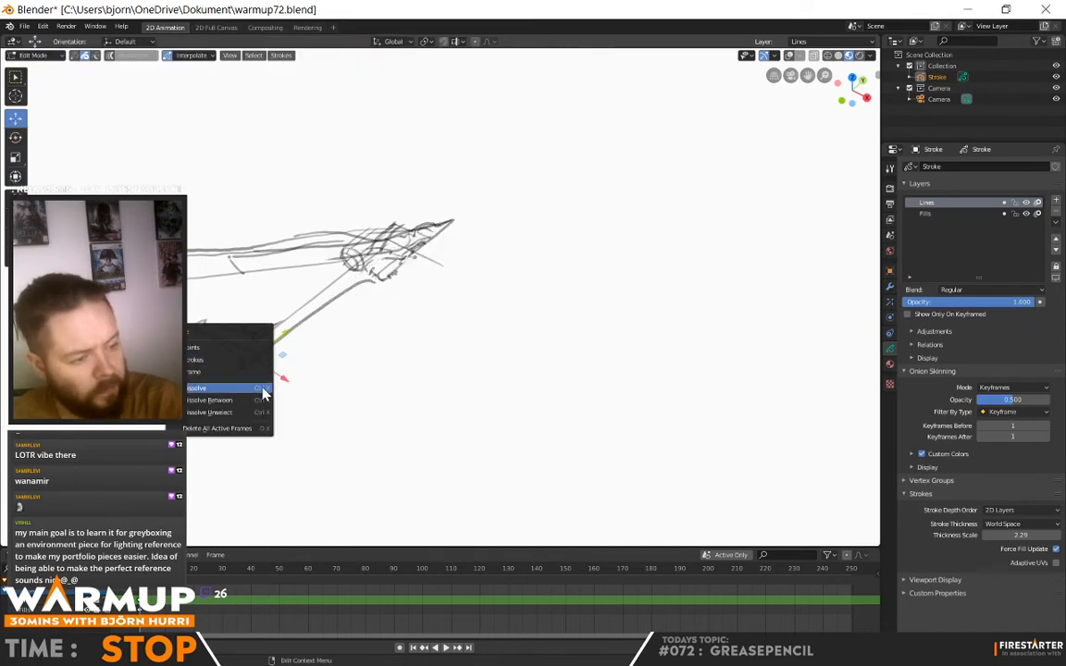
pyautogui.click(239, 361)
pyautogui.click(254, 389)
pyautogui.press('x')
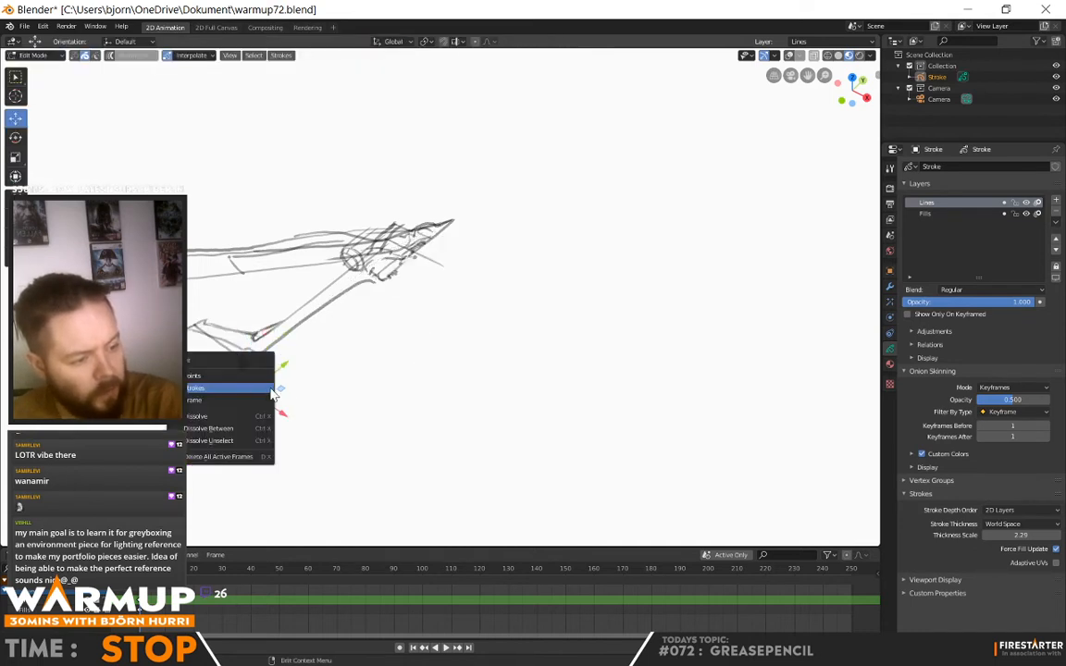
pyautogui.click(264, 384)
pyautogui.press('x')
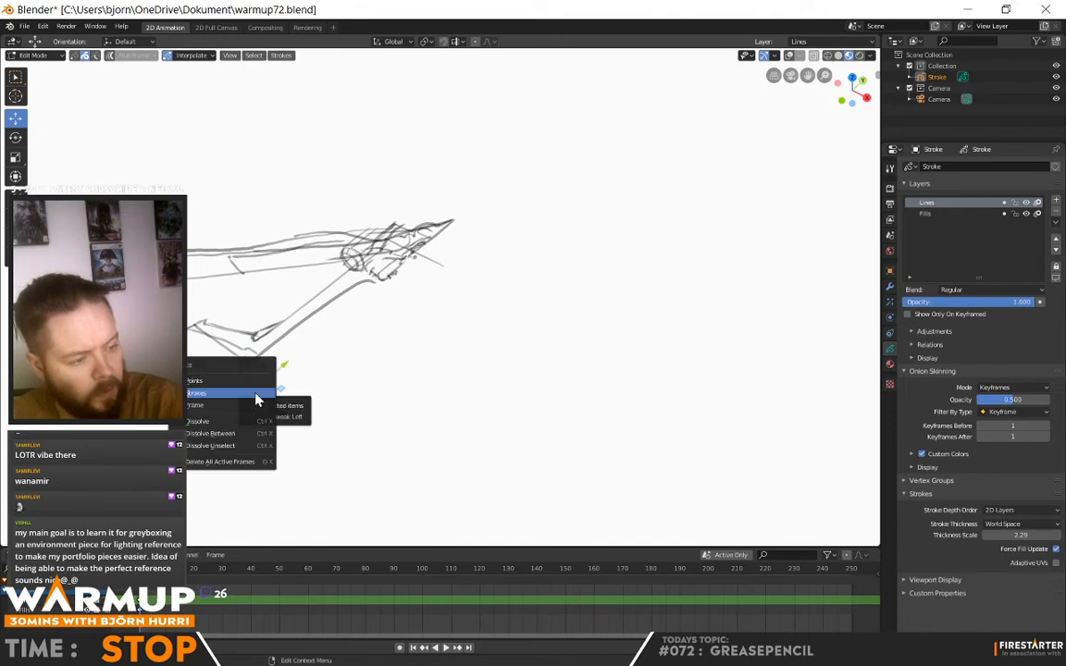
pyautogui.click(187, 349)
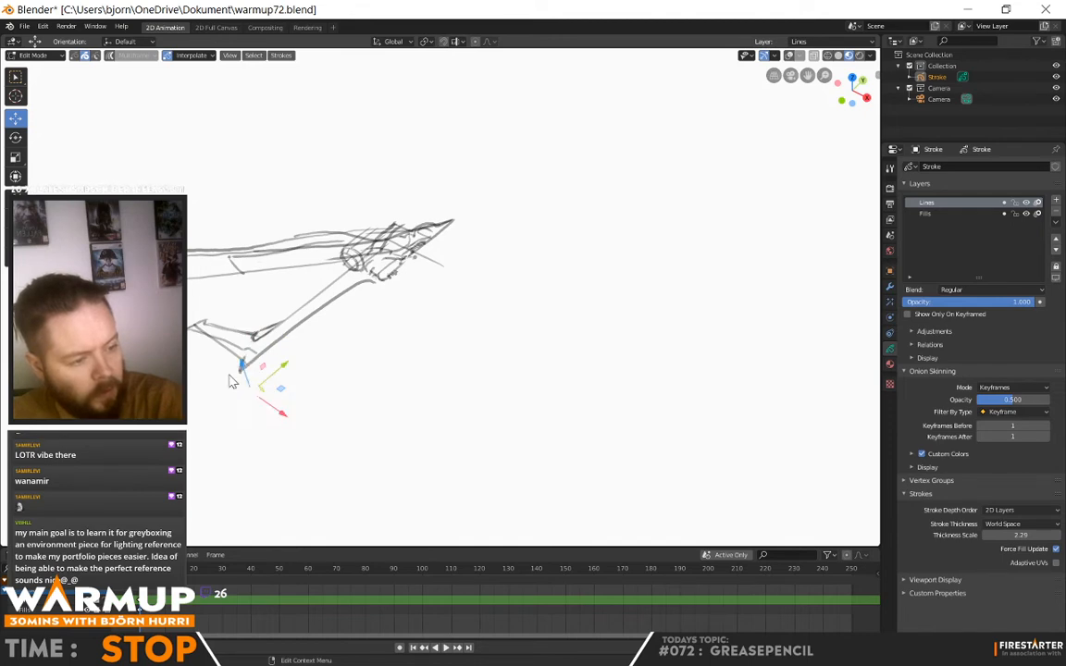
pyautogui.click(32, 56)
pyautogui.click(38, 106)
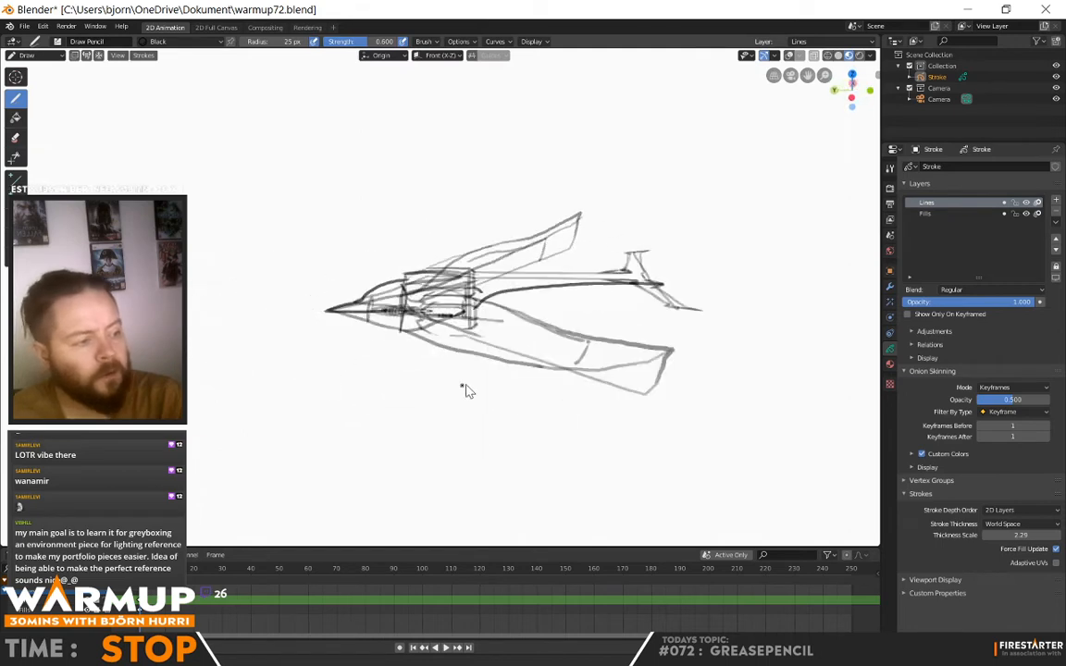
# Step: Look over the cleaned-up aircraft sketch and save the file
pyautogui.moveTo(467, 390)
pyautogui.mouseDown(button='middle')
pyautogui.moveTo(549, 371)
pyautogui.moveTo(569, 336)
pyautogui.moveTo(686, 363)
pyautogui.moveTo(559, 416)
pyautogui.moveTo(511, 379)
pyautogui.moveTo(444, 370)
pyautogui.moveTo(493, 348)
pyautogui.moveTo(640, 345)
pyautogui.moveTo(583, 333)
pyautogui.moveTo(636, 324)
pyautogui.moveTo(620, 404)
pyautogui.moveTo(554, 336)
pyautogui.moveTo(486, 345)
pyautogui.moveTo(513, 380)
pyautogui.moveTo(500, 407)
pyautogui.moveTo(553, 405)
pyautogui.mouseUp(button='middle')
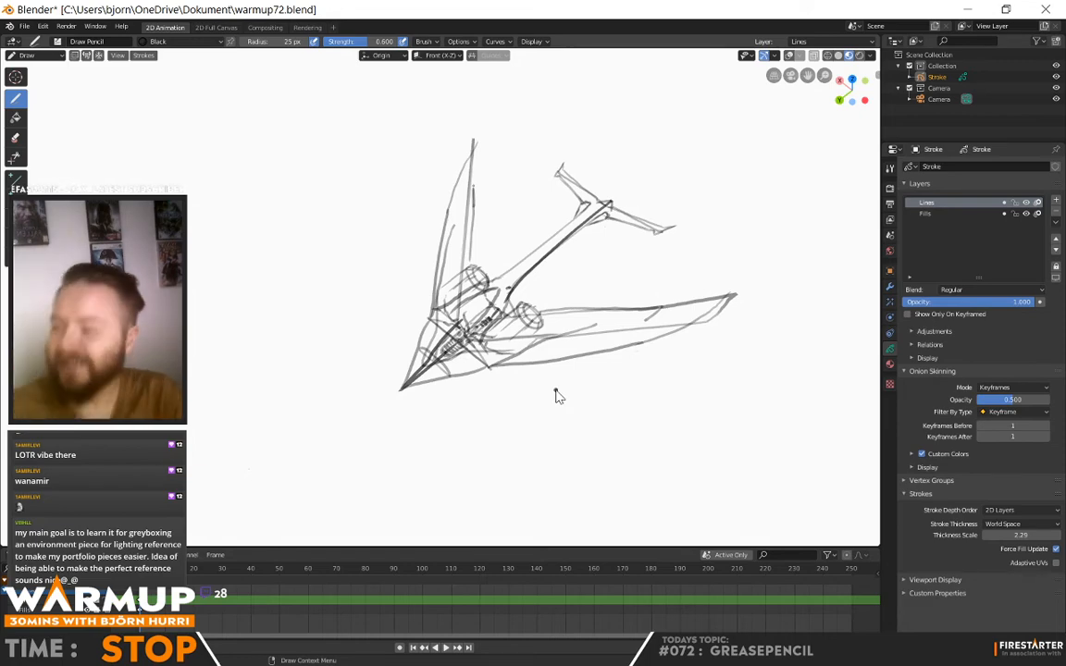
pyautogui.moveTo(726, 228)
pyautogui.mouseDown(button='middle')
pyautogui.moveTo(656, 291)
pyautogui.moveTo(752, 336)
pyautogui.moveTo(686, 372)
pyautogui.moveTo(586, 361)
pyautogui.moveTo(513, 319)
pyautogui.moveTo(453, 314)
pyautogui.moveTo(419, 350)
pyautogui.moveTo(661, 339)
pyautogui.moveTo(484, 288)
pyautogui.moveTo(556, 357)
pyautogui.moveTo(692, 352)
pyautogui.moveTo(594, 304)
pyautogui.moveTo(504, 312)
pyautogui.moveTo(638, 292)
pyautogui.moveTo(521, 338)
pyautogui.moveTo(620, 291)
pyautogui.moveTo(623, 267)
pyautogui.moveTo(580, 300)
pyautogui.moveTo(543, 395)
pyautogui.moveTo(495, 421)
pyautogui.moveTo(442, 423)
pyautogui.mouseUp(button='middle')
pyautogui.hotkey('ctrl', 's')
pyautogui.moveTo(363, 317)
pyautogui.mouseDown(button='middle')
pyautogui.moveTo(304, 301)
pyautogui.moveTo(483, 228)
pyautogui.moveTo(505, 191)
pyautogui.moveTo(562, 148)
pyautogui.mouseUp(button='middle')
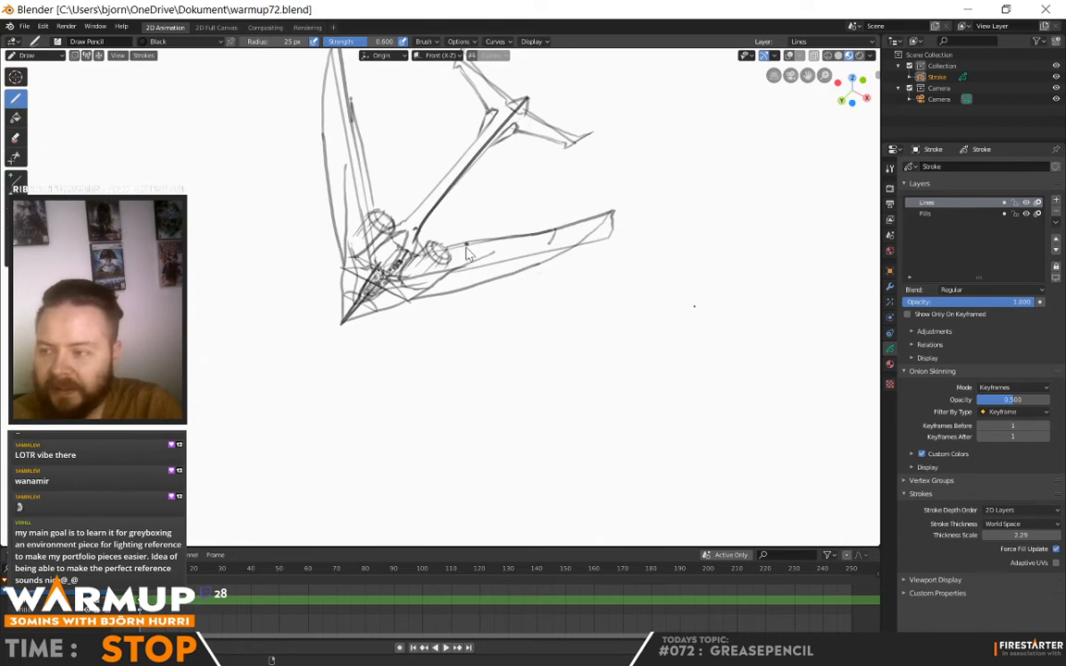
pyautogui.click(517, 246)
pyautogui.moveTo(530, 223)
pyautogui.mouseDown(button='middle')
pyautogui.moveTo(711, 273)
pyautogui.moveTo(647, 353)
pyautogui.moveTo(476, 412)
pyautogui.moveTo(444, 468)
pyautogui.mouseUp(button='middle')
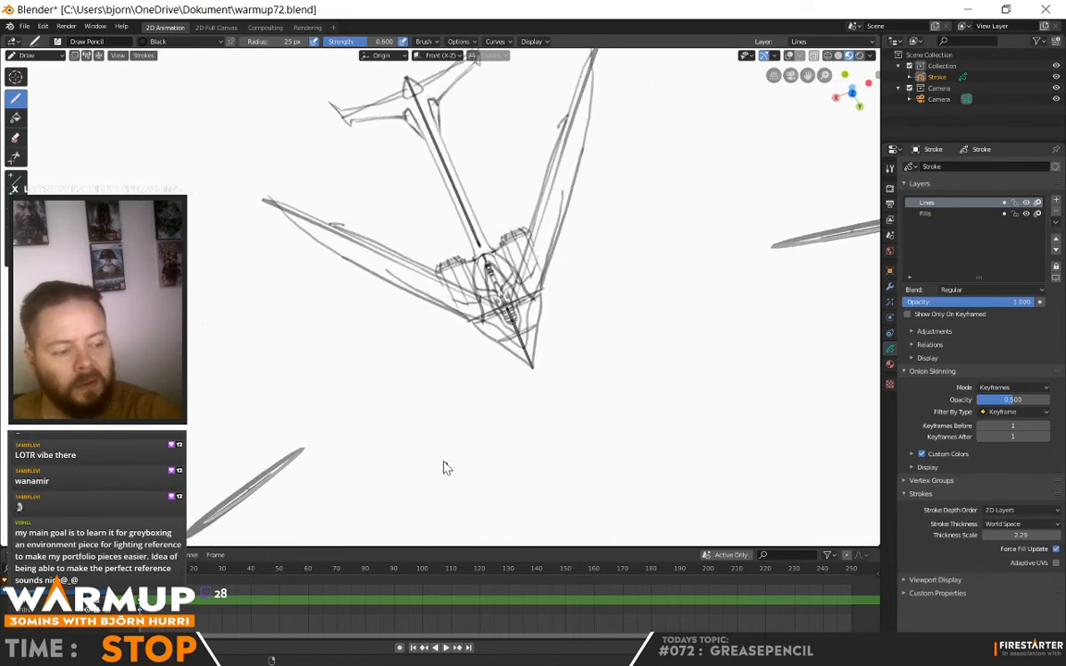
pyautogui.hotkey('ctrl', 'z')
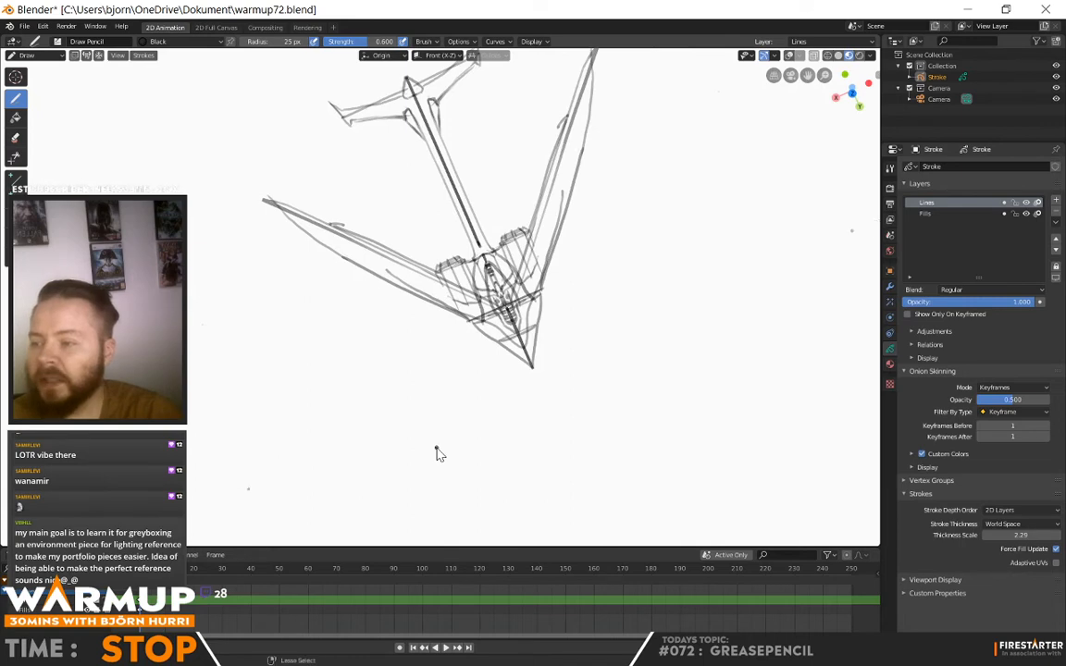
# Step: Draw a small pointed fin outline at the rear end of the tail boom in the axis-aligned side view
pyautogui.moveTo(437, 453)
pyautogui.mouseDown(button='middle')
pyautogui.moveTo(483, 364)
pyautogui.moveTo(599, 269)
pyautogui.moveTo(643, 308)
pyautogui.moveTo(504, 353)
pyautogui.moveTo(393, 318)
pyautogui.mouseUp(button='middle')
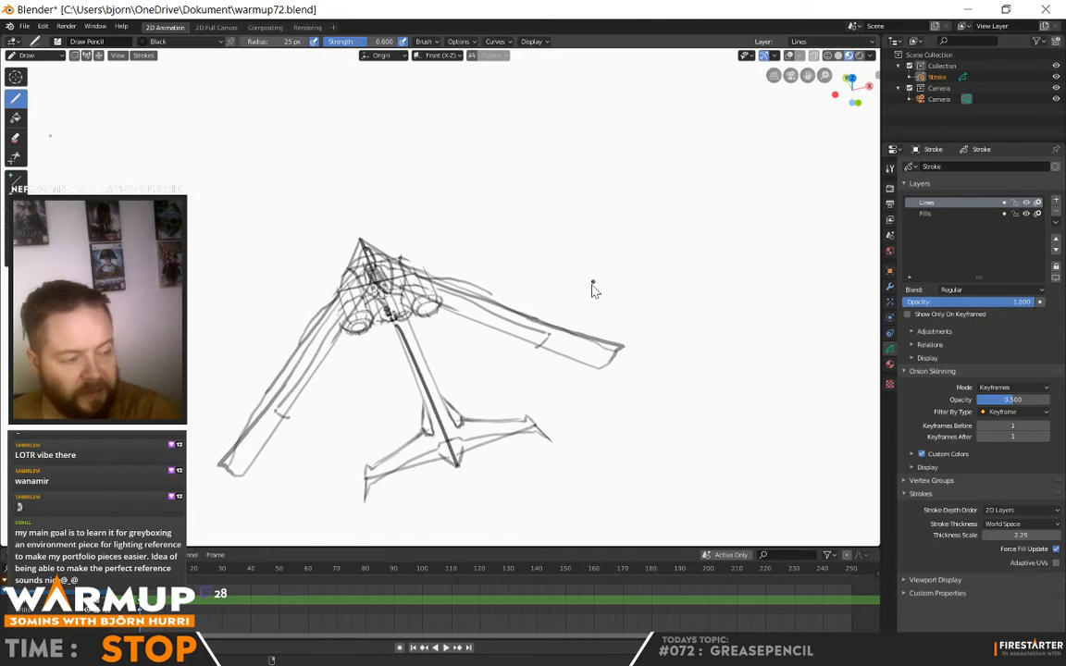
pyautogui.moveTo(561, 345)
pyautogui.mouseDown(button='middle')
pyautogui.moveTo(574, 257)
pyautogui.moveTo(543, 500)
pyautogui.moveTo(520, 465)
pyautogui.mouseUp(button='middle')
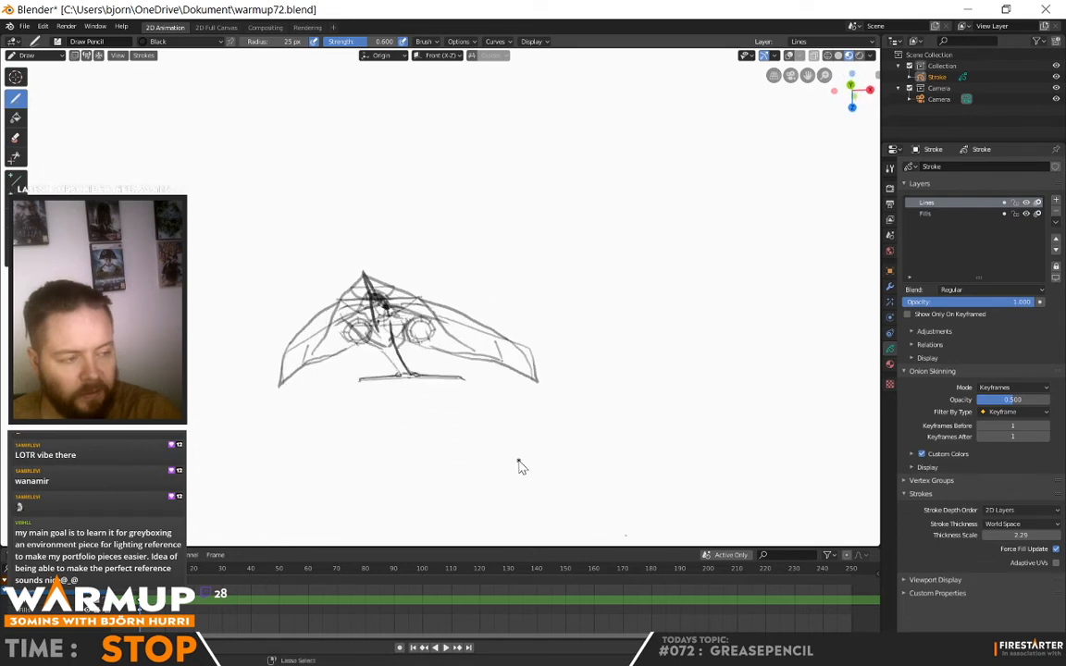
pyautogui.moveTo(500, 396)
pyautogui.mouseDown(button='middle')
pyautogui.moveTo(511, 303)
pyautogui.moveTo(499, 309)
pyautogui.moveTo(560, 324)
pyautogui.moveTo(527, 305)
pyautogui.moveTo(517, 312)
pyautogui.mouseUp(button='middle')
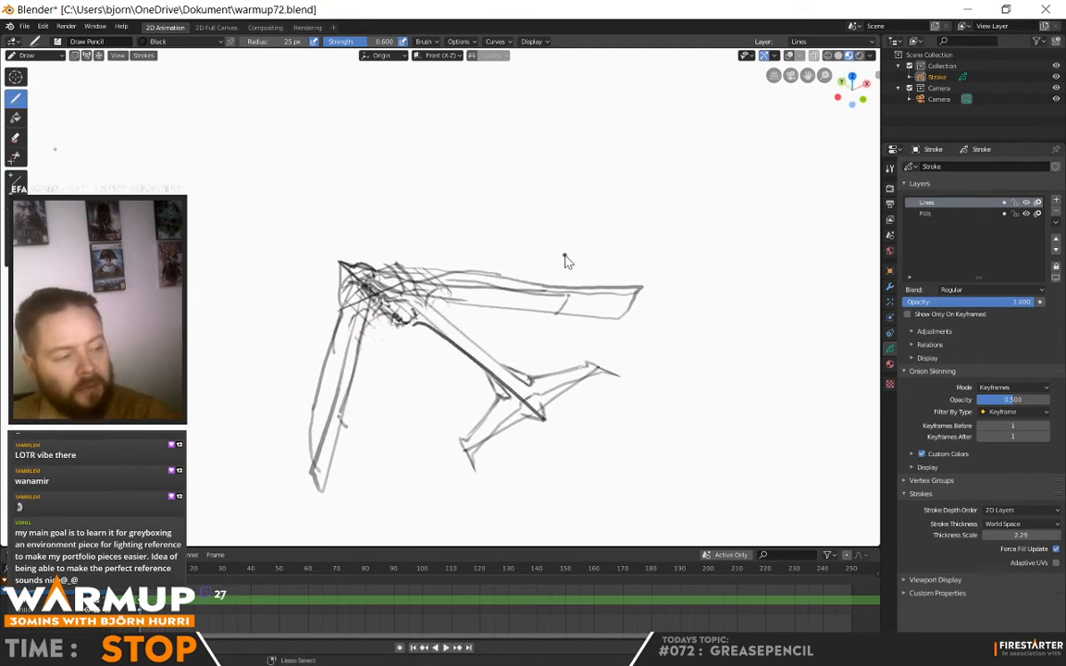
pyautogui.hotkey('ctrl', 'z')
pyautogui.moveTo(375, 343); pyautogui.dragTo(391, 332, button='middle')
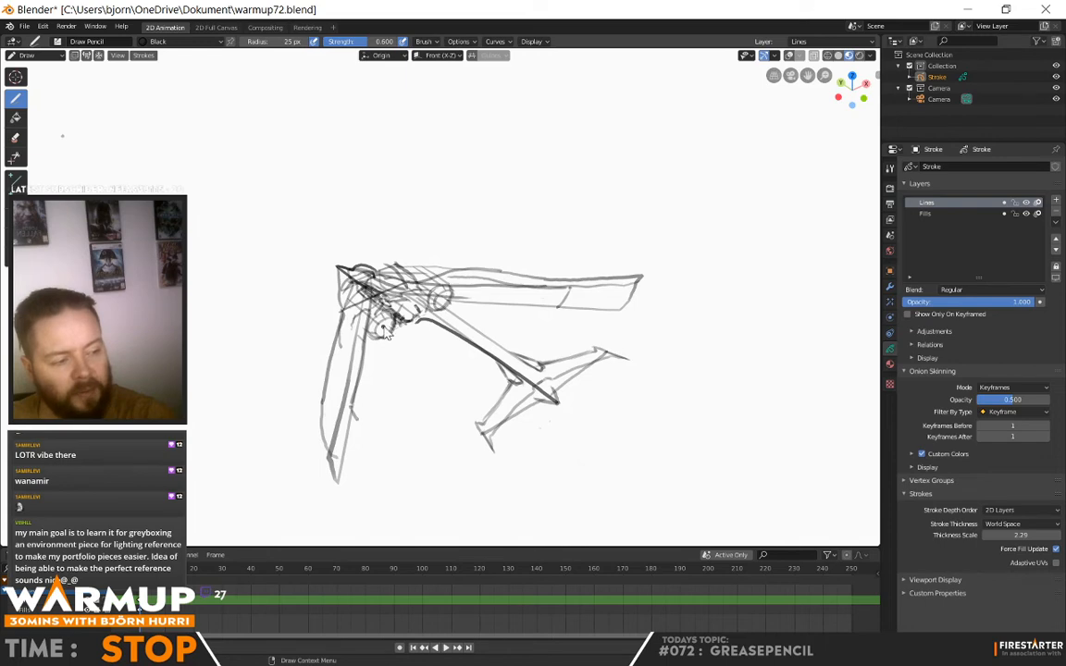
pyautogui.moveTo(387, 344)
pyautogui.mouseDown(button='middle')
pyautogui.moveTo(486, 270)
pyautogui.moveTo(629, 418)
pyautogui.moveTo(678, 387)
pyautogui.moveTo(687, 361)
pyautogui.mouseUp(button='middle')
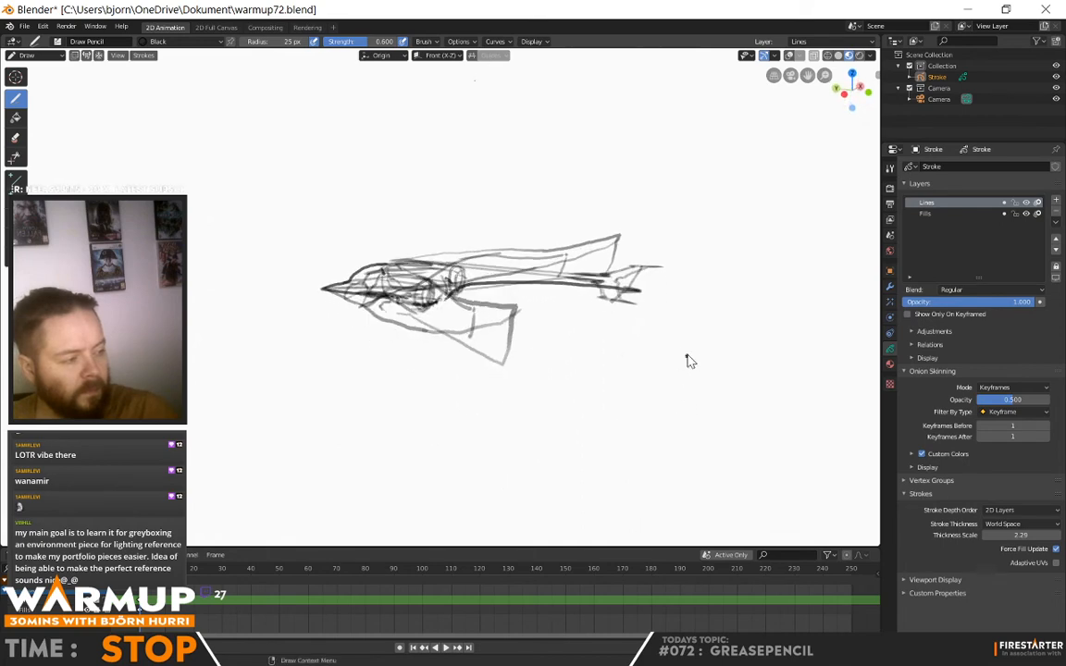
pyautogui.moveTo(658, 320); pyautogui.dragTo(660, 280, button='middle')
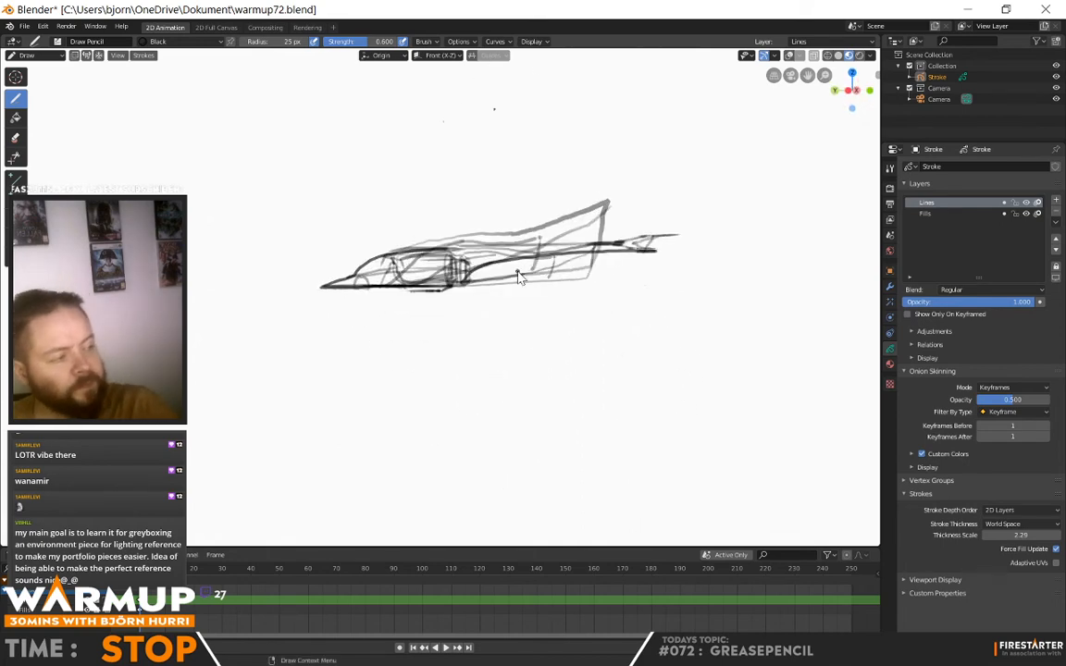
pyautogui.click(836, 91)
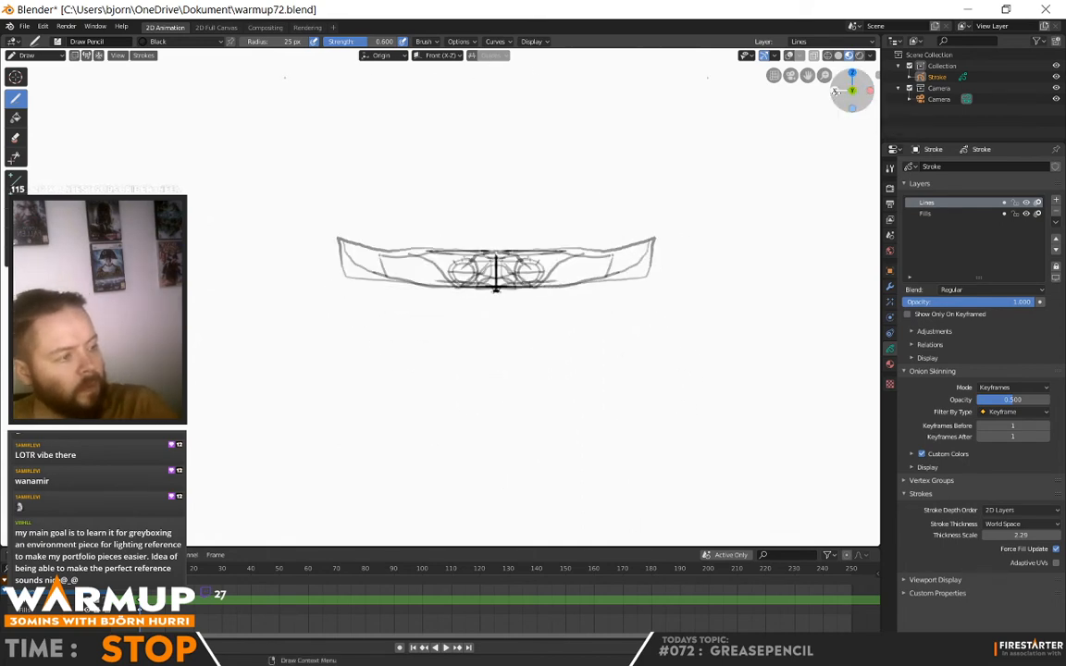
pyautogui.click(837, 92)
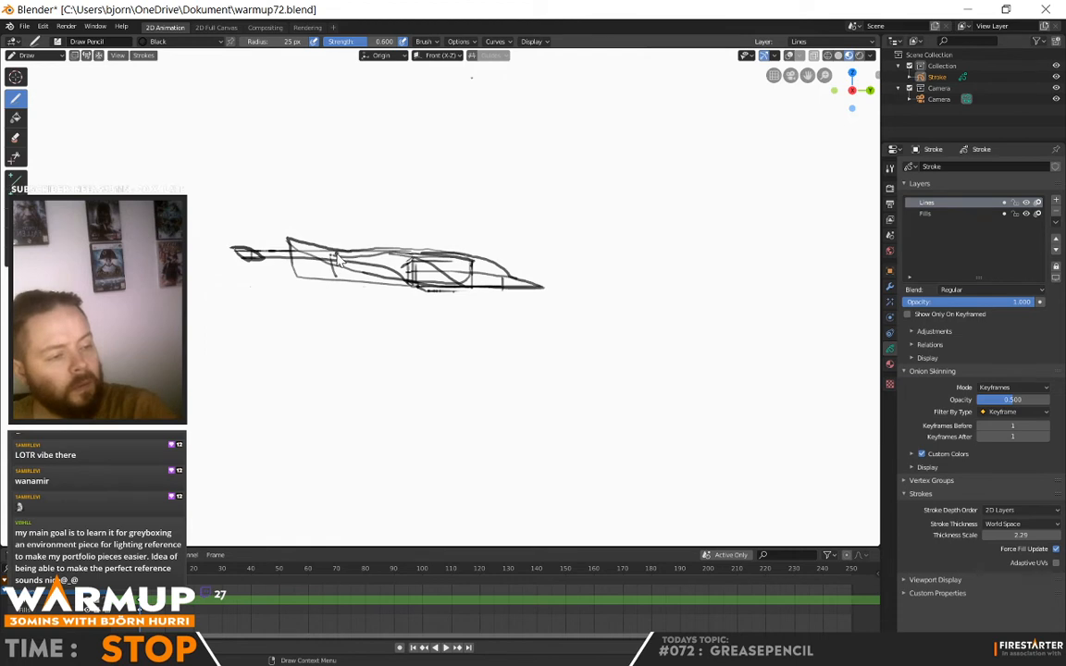
pyautogui.moveTo(341, 262)
pyautogui.mouseDown(button='middle')
pyautogui.moveTo(364, 309)
pyautogui.moveTo(330, 323)
pyautogui.moveTo(345, 150)
pyautogui.mouseUp(button='middle')
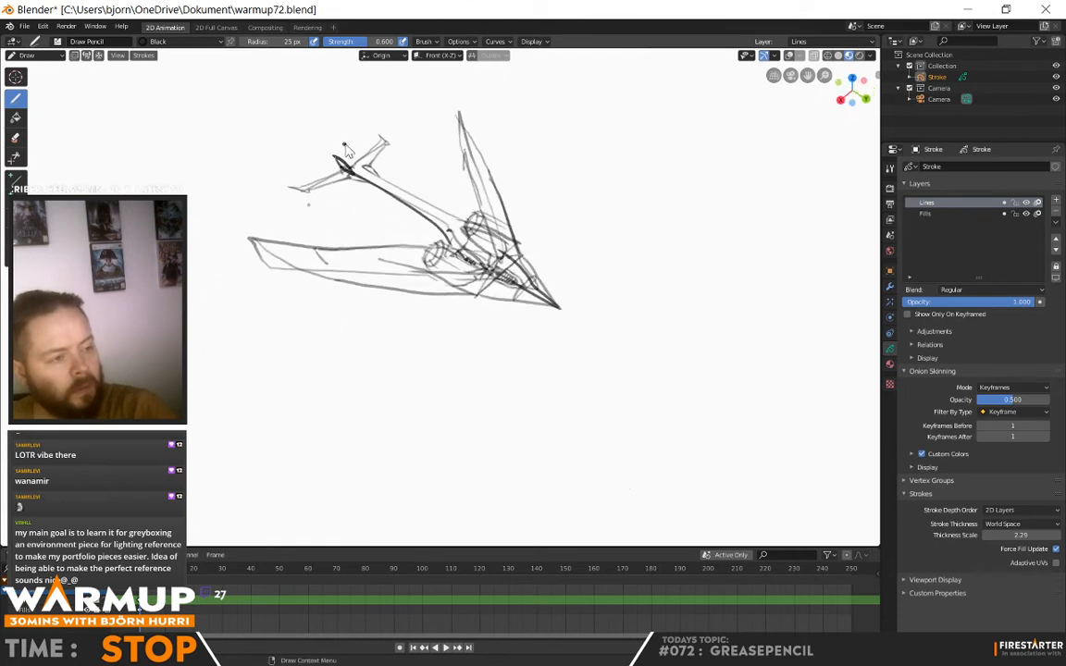
# Step: Move the new fin outline along X in Edit Mode out to the tip of the tailplane and return to Draw mode
pyautogui.click(28, 55)
pyautogui.click(38, 79)
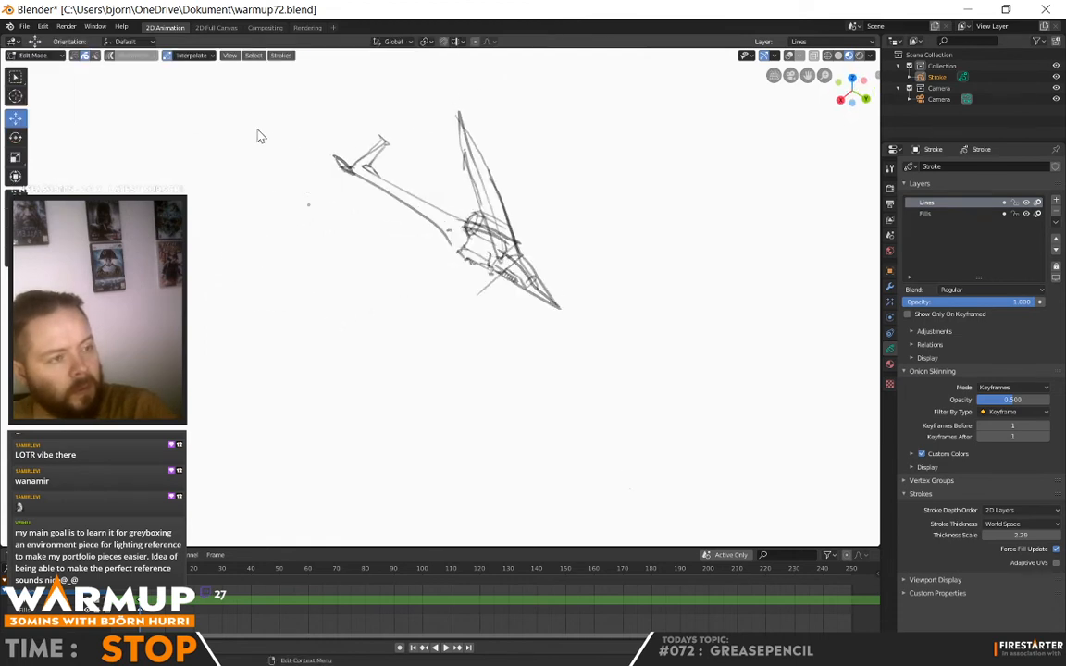
pyautogui.click(342, 163)
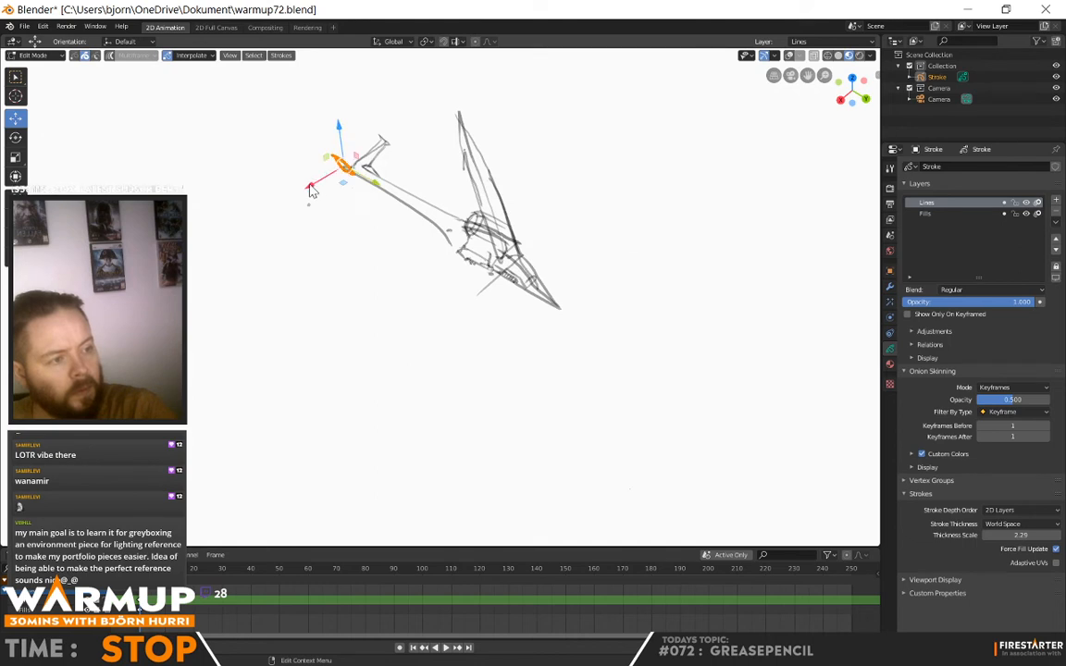
pyautogui.moveTo(311, 190); pyautogui.dragTo(351, 164)
pyautogui.moveTo(366, 188); pyautogui.dragTo(346, 184, button='middle')
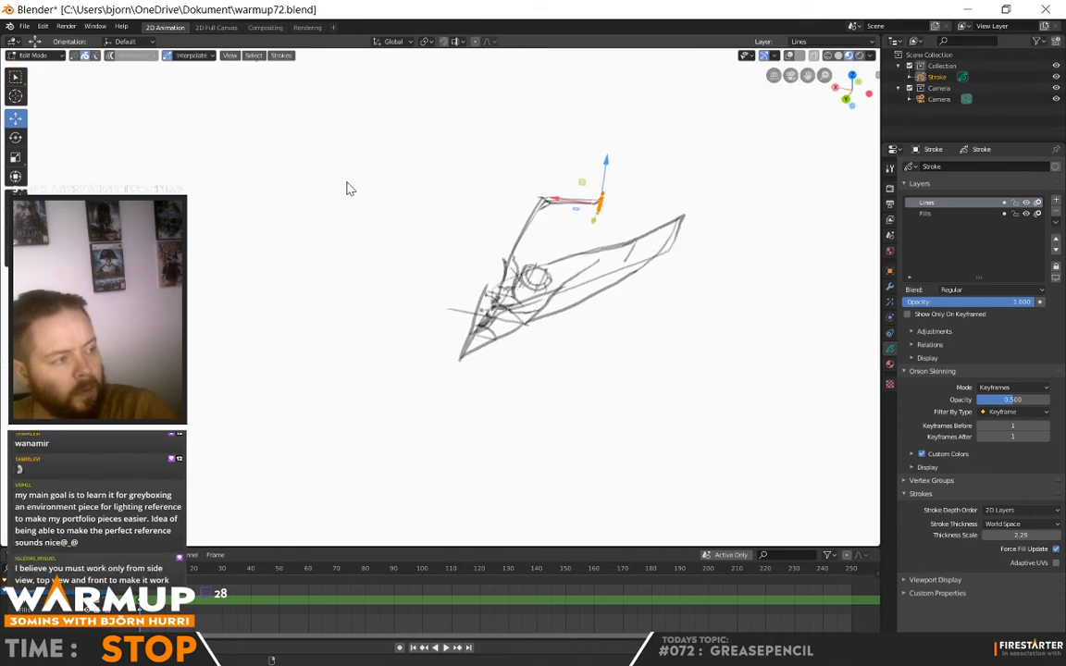
pyautogui.click(684, 213)
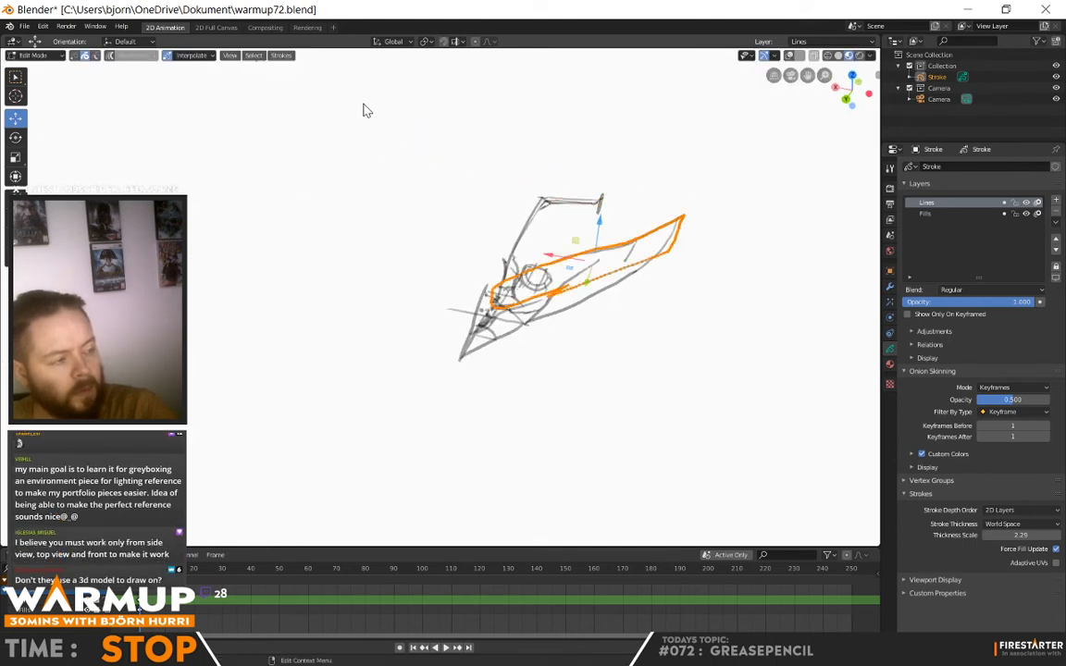
pyautogui.click(32, 56)
pyautogui.click(37, 91)
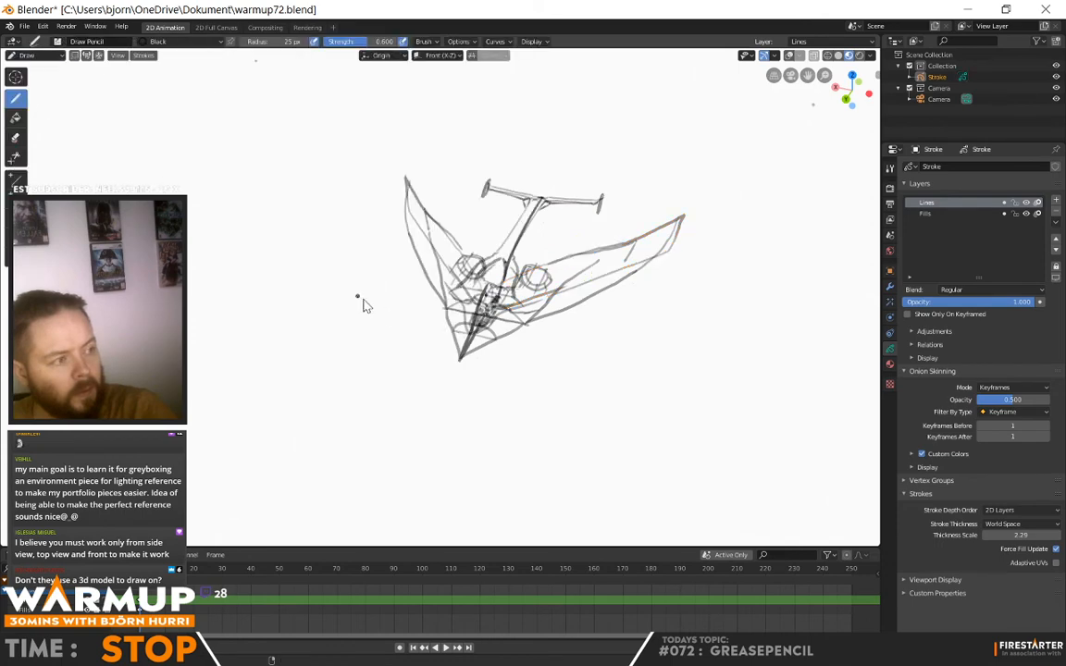
pyautogui.moveTo(625, 420)
pyautogui.mouseDown(button='middle')
pyautogui.moveTo(580, 386)
pyautogui.moveTo(435, 379)
pyautogui.mouseUp(button='middle')
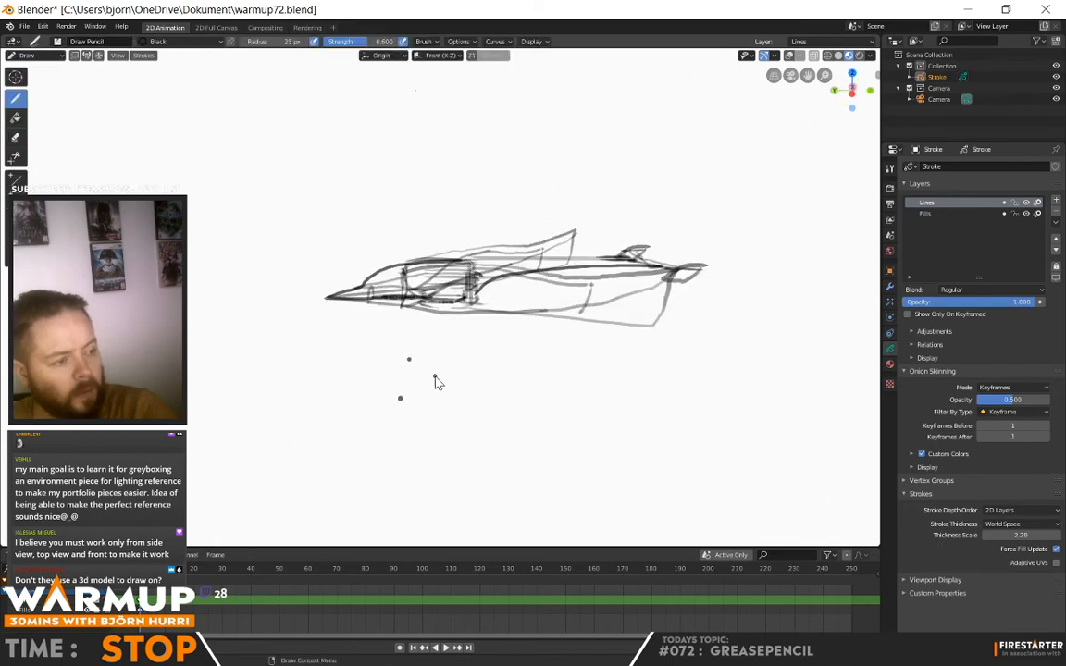
# Step: Delete the stray dot strokes scattered around the aircraft in Edit Mode
pyautogui.click(33, 55)
pyautogui.click(36, 70)
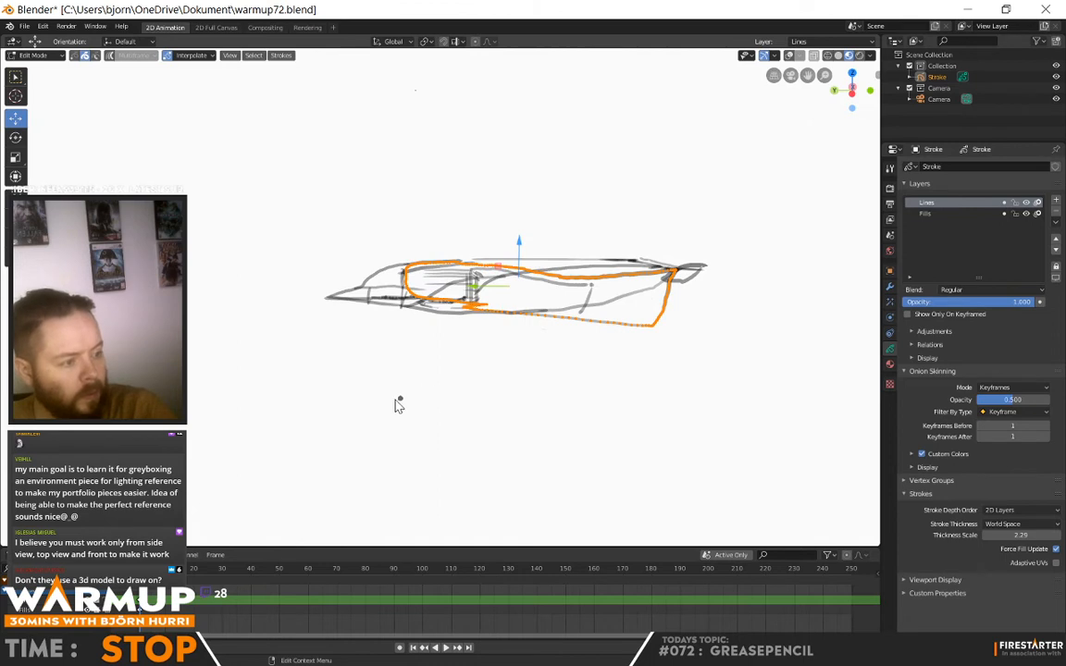
pyautogui.click(403, 399)
pyautogui.press('x')
pyautogui.click(403, 401)
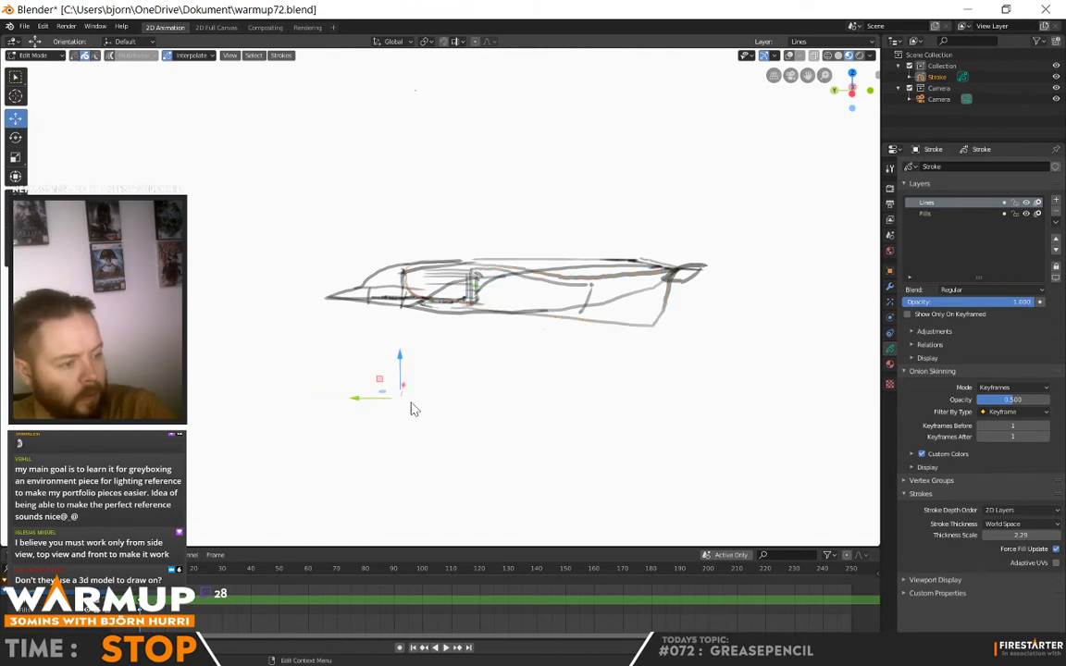
pyautogui.moveTo(489, 374)
pyautogui.mouseDown(button='middle')
pyautogui.moveTo(490, 357)
pyautogui.moveTo(626, 366)
pyautogui.moveTo(443, 233)
pyautogui.mouseUp(button='middle')
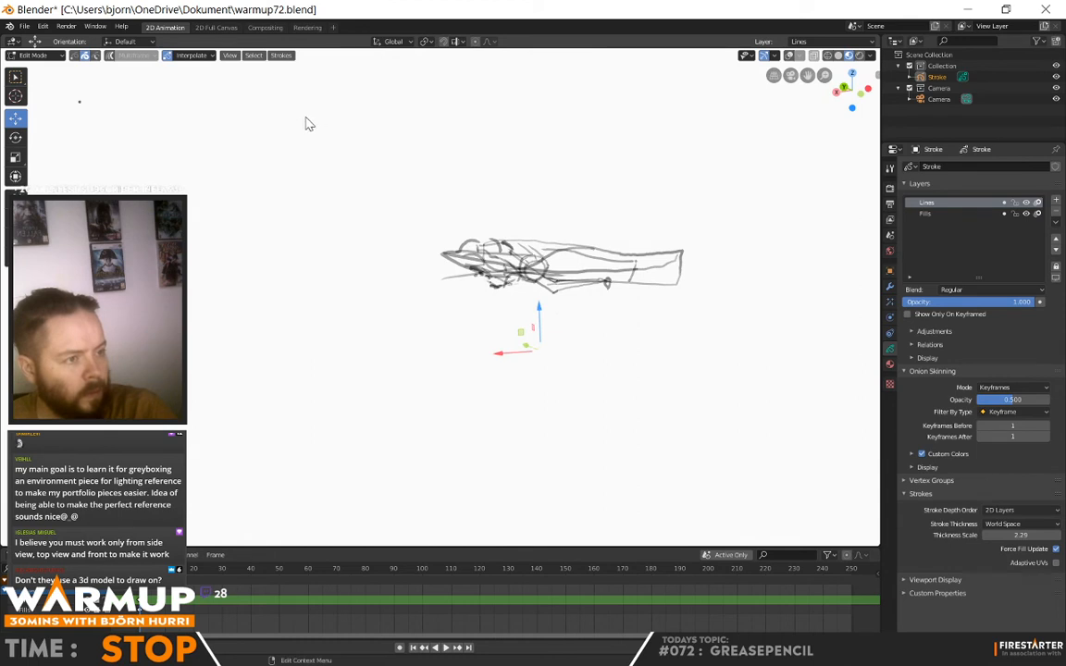
pyautogui.click(307, 121)
pyautogui.press('x')
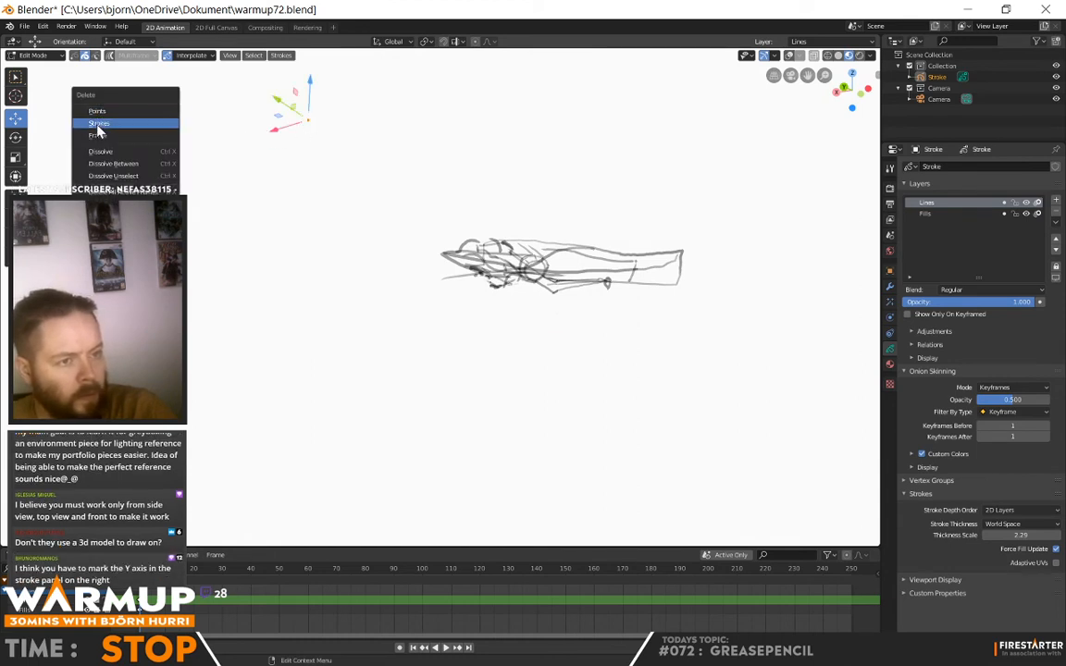
pyautogui.click(97, 124)
pyautogui.press('x')
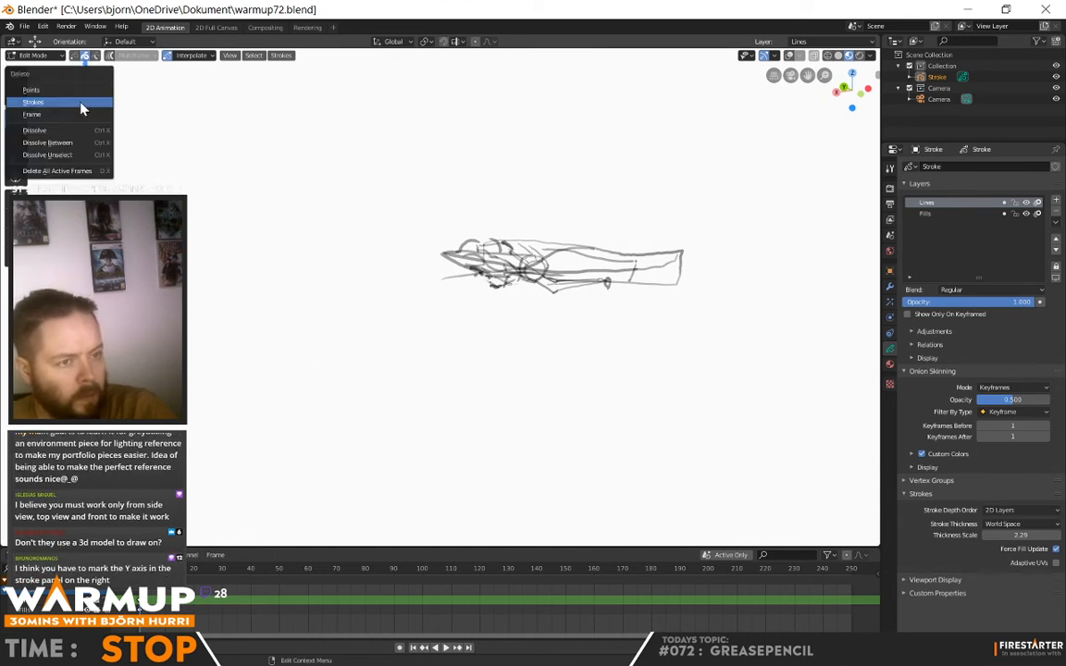
pyautogui.click(83, 109)
# Step: Return to Draw mode and look over the mirrored aircraft sketch from the rear, side and front
pyautogui.moveTo(611, 386)
pyautogui.mouseDown(button='middle')
pyautogui.moveTo(605, 362)
pyautogui.moveTo(433, 376)
pyautogui.mouseUp(button='middle')
pyautogui.click(32, 54)
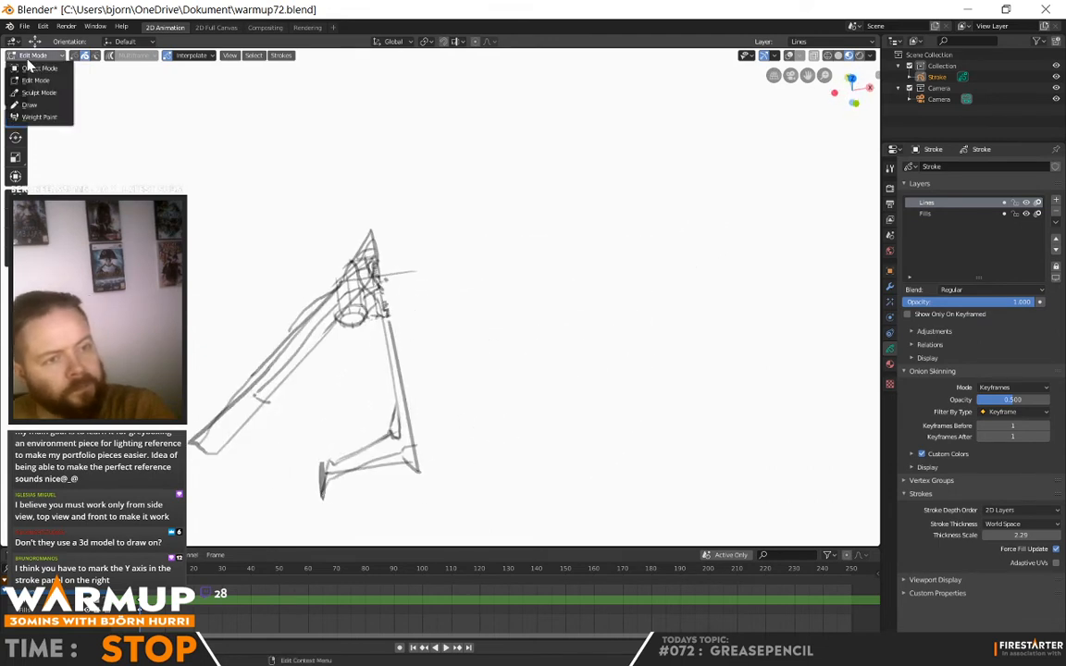
pyautogui.click(39, 106)
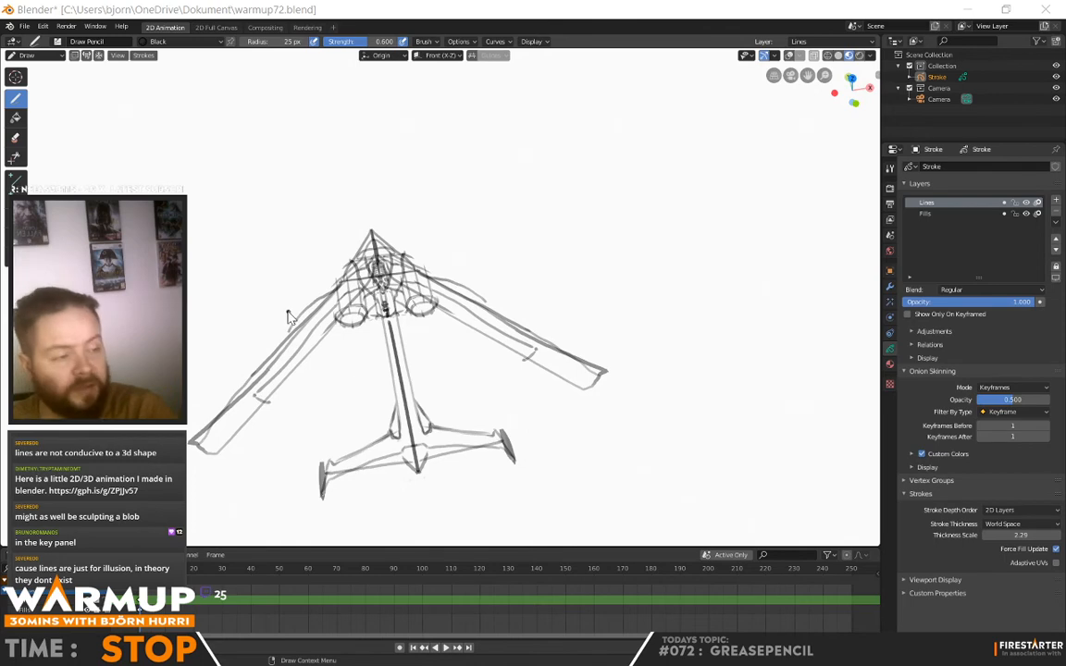
pyautogui.moveTo(278, 303); pyautogui.dragTo(480, 275)
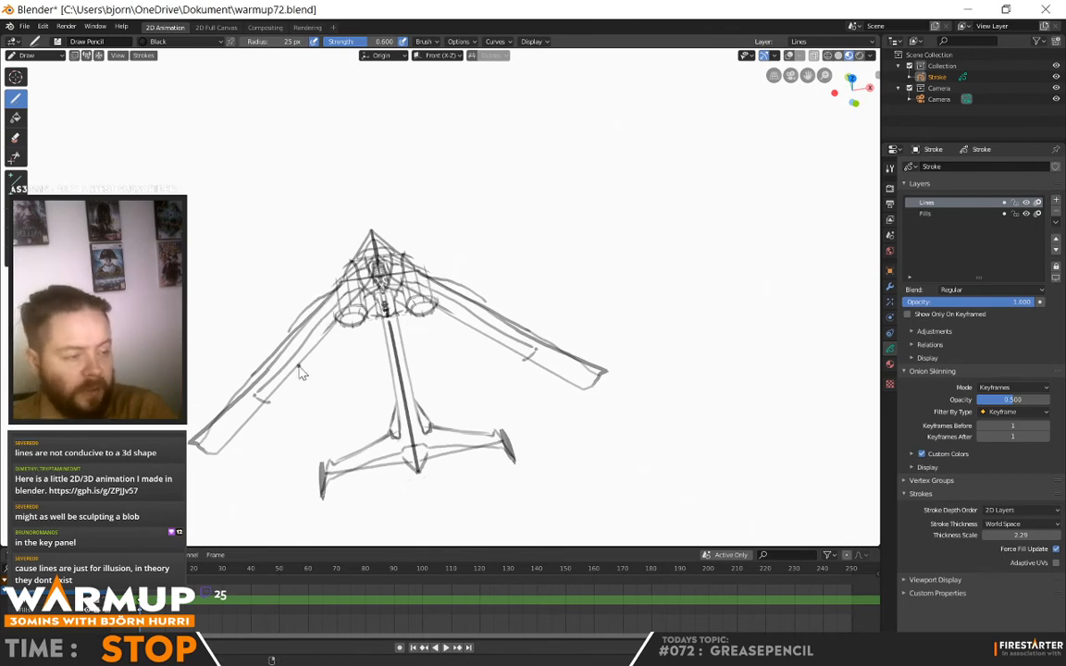
pyautogui.moveTo(268, 362)
pyautogui.mouseDown(button='middle')
pyautogui.moveTo(350, 387)
pyautogui.moveTo(410, 359)
pyautogui.moveTo(525, 421)
pyautogui.moveTo(585, 354)
pyautogui.moveTo(467, 338)
pyautogui.moveTo(597, 336)
pyautogui.moveTo(521, 338)
pyautogui.moveTo(421, 284)
pyautogui.moveTo(209, 207)
pyautogui.moveTo(505, 347)
pyautogui.moveTo(521, 372)
pyautogui.mouseUp(button='middle')
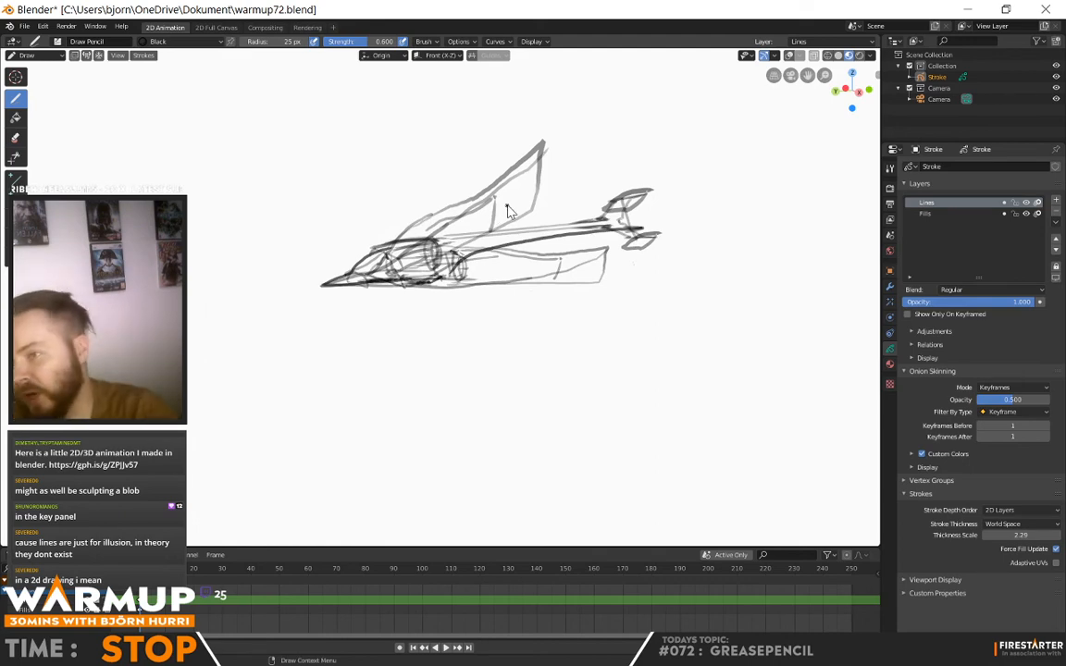
pyautogui.moveTo(507, 211)
pyautogui.mouseDown(button='middle')
pyautogui.moveTo(586, 304)
pyautogui.moveTo(600, 363)
pyautogui.moveTo(555, 363)
pyautogui.moveTo(454, 306)
pyautogui.moveTo(472, 234)
pyautogui.moveTo(556, 259)
pyautogui.moveTo(446, 289)
pyautogui.moveTo(613, 304)
pyautogui.moveTo(597, 293)
pyautogui.moveTo(458, 300)
pyautogui.moveTo(518, 277)
pyautogui.moveTo(568, 342)
pyautogui.moveTo(584, 344)
pyautogui.mouseUp(button='middle')
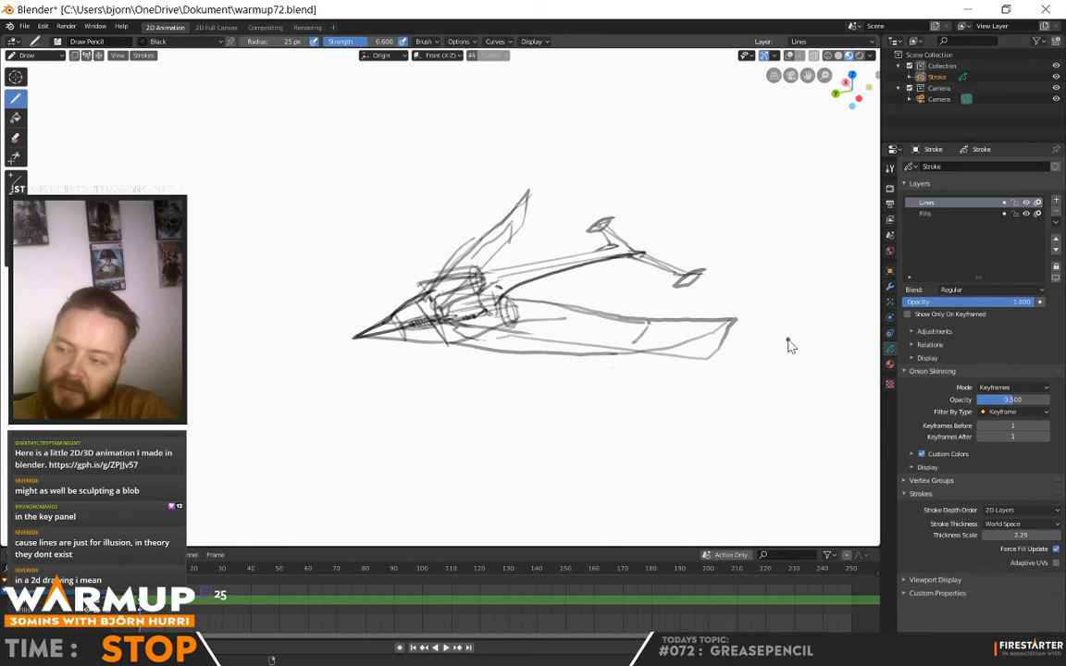
pyautogui.moveTo(635, 380)
pyautogui.mouseDown(button='middle')
pyautogui.moveTo(746, 362)
pyautogui.moveTo(607, 274)
pyautogui.moveTo(579, 274)
pyautogui.moveTo(569, 400)
pyautogui.moveTo(487, 424)
pyautogui.moveTo(538, 440)
pyautogui.moveTo(462, 379)
pyautogui.moveTo(557, 236)
pyautogui.moveTo(395, 374)
pyautogui.moveTo(538, 367)
pyautogui.moveTo(500, 370)
pyautogui.moveTo(576, 341)
pyautogui.moveTo(555, 247)
pyautogui.moveTo(593, 396)
pyautogui.moveTo(407, 404)
pyautogui.moveTo(293, 340)
pyautogui.moveTo(473, 371)
pyautogui.moveTo(534, 309)
pyautogui.moveTo(441, 417)
pyautogui.moveTo(407, 402)
pyautogui.moveTo(487, 452)
pyautogui.moveTo(508, 407)
pyautogui.moveTo(433, 386)
pyautogui.moveTo(395, 359)
pyautogui.moveTo(503, 362)
pyautogui.moveTo(512, 393)
pyautogui.mouseUp(button='middle')
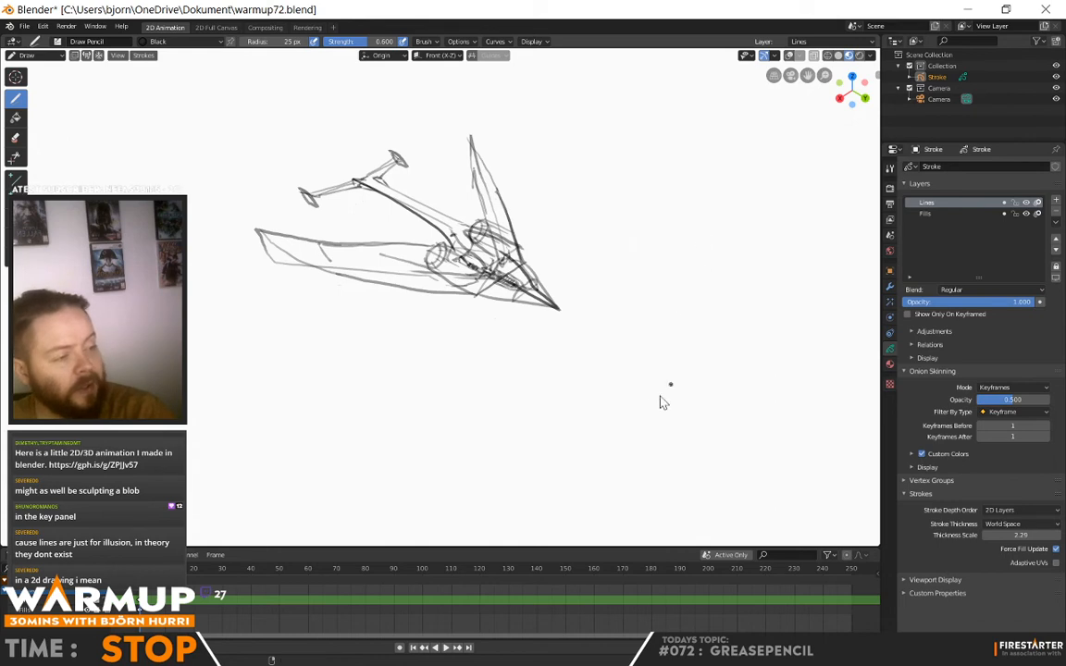
pyautogui.moveTo(663, 404)
pyautogui.mouseDown(button='middle')
pyautogui.moveTo(722, 374)
pyautogui.moveTo(678, 349)
pyautogui.moveTo(715, 57)
pyautogui.mouseUp(button='middle')
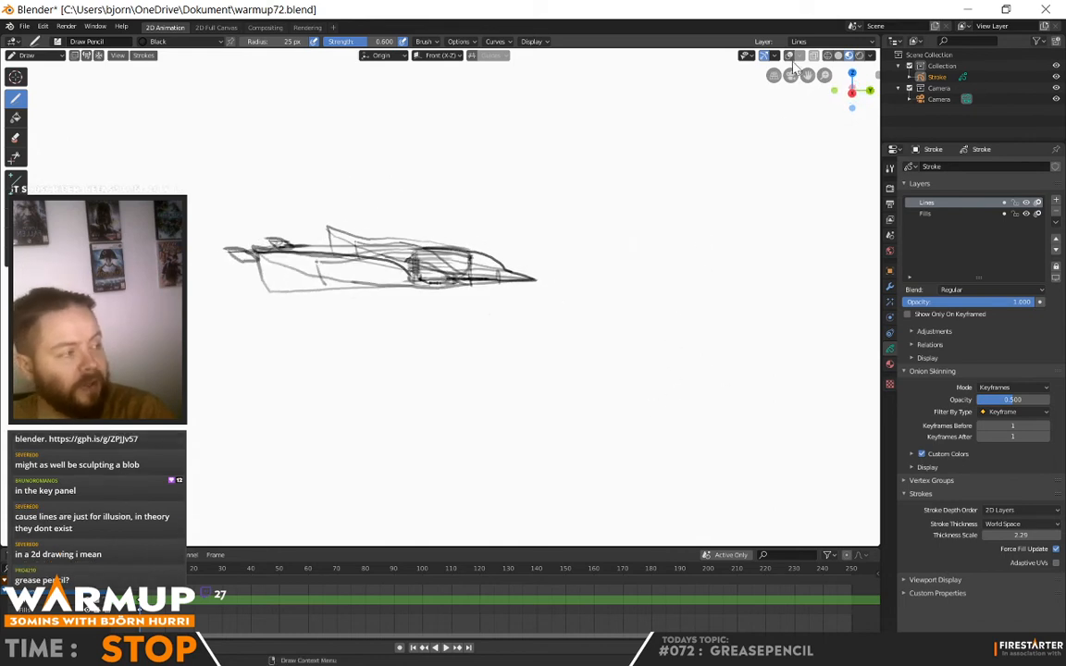
# Step: Sketch a boxy walker body with a round hip joint, bent leg and flat foot ahead of the aircraft's nose in the axis-aligned side view
pyautogui.click(870, 93)
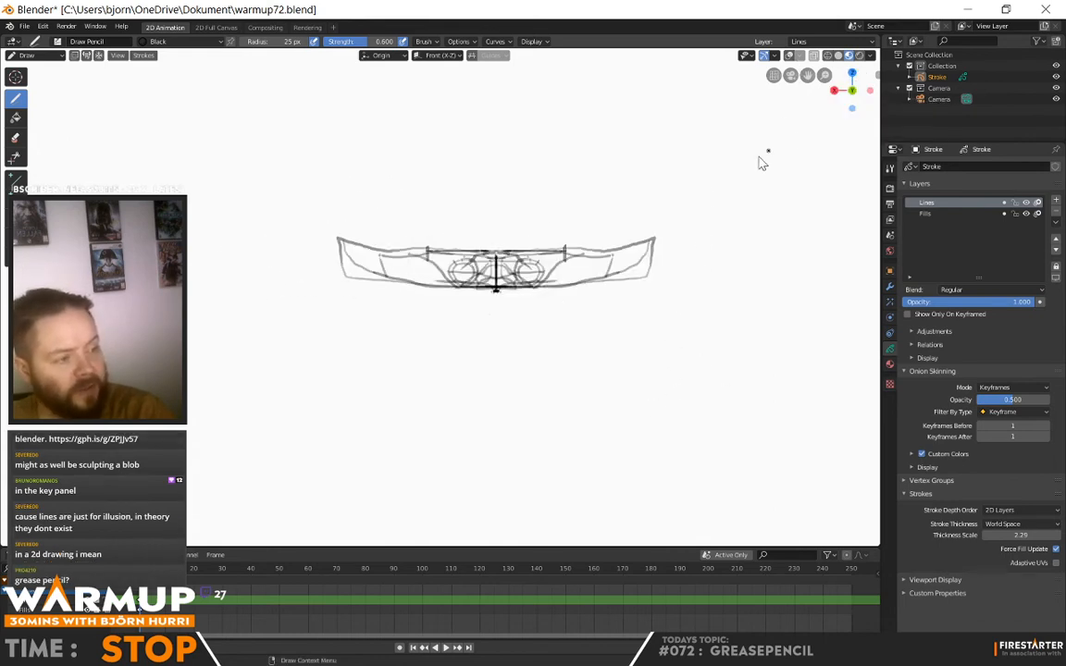
pyautogui.click(833, 93)
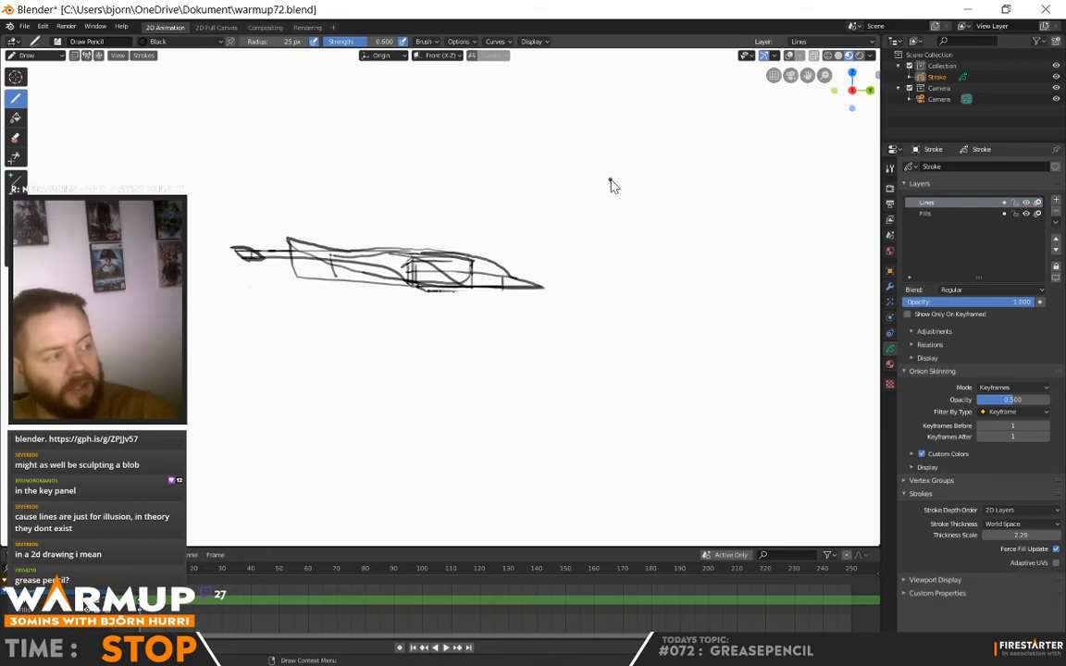
pyautogui.moveTo(609, 183)
pyautogui.mouseDown()
pyautogui.moveTo(666, 202)
pyautogui.moveTo(694, 264)
pyautogui.moveTo(593, 228)
pyautogui.moveTo(597, 184)
pyautogui.mouseUp()
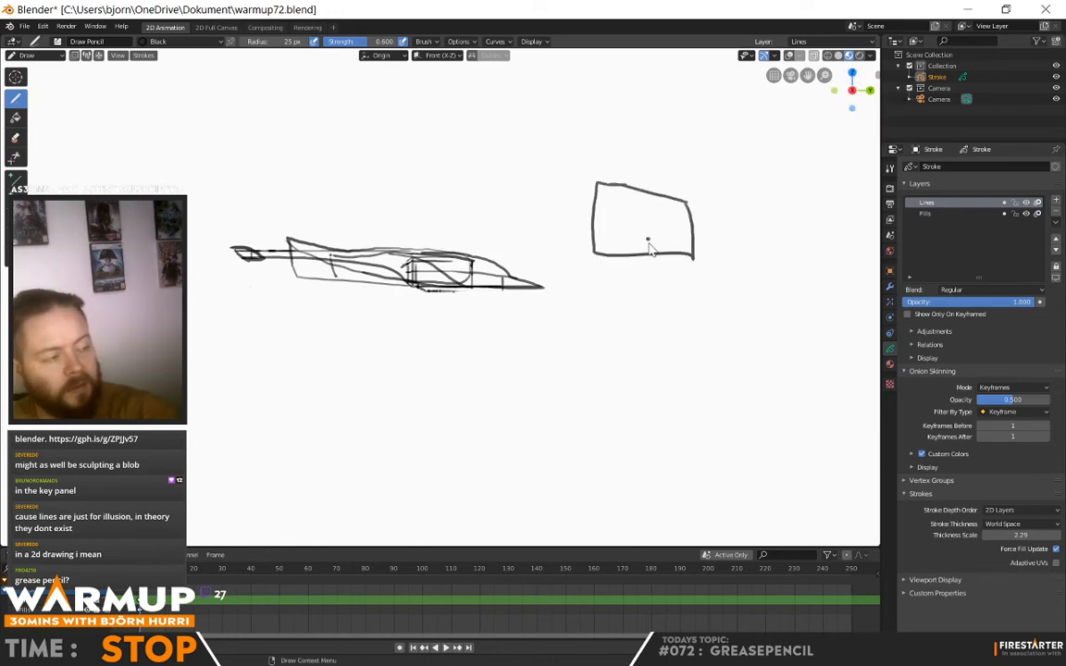
pyautogui.moveTo(620, 262)
pyautogui.mouseDown()
pyautogui.moveTo(633, 278)
pyautogui.moveTo(668, 275)
pyautogui.moveTo(642, 274)
pyautogui.moveTo(653, 298)
pyautogui.mouseUp()
pyautogui.moveTo(617, 302)
pyautogui.mouseDown()
pyautogui.moveTo(623, 318)
pyautogui.moveTo(646, 310)
pyautogui.moveTo(662, 334)
pyautogui.moveTo(593, 342)
pyautogui.moveTo(567, 384)
pyautogui.moveTo(652, 312)
pyautogui.mouseUp()
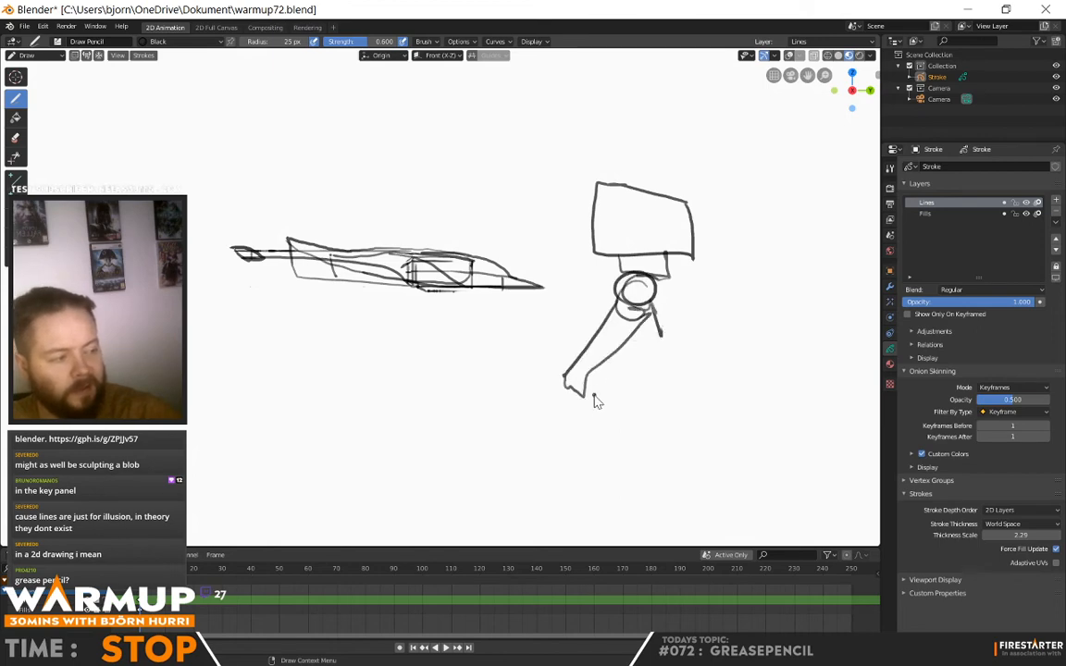
pyautogui.moveTo(595, 395)
pyautogui.mouseDown()
pyautogui.moveTo(664, 470)
pyautogui.moveTo(649, 481)
pyautogui.moveTo(670, 480)
pyautogui.mouseUp()
pyautogui.moveTo(674, 484)
pyautogui.mouseDown()
pyautogui.moveTo(697, 490)
pyautogui.moveTo(668, 490)
pyautogui.mouseUp()
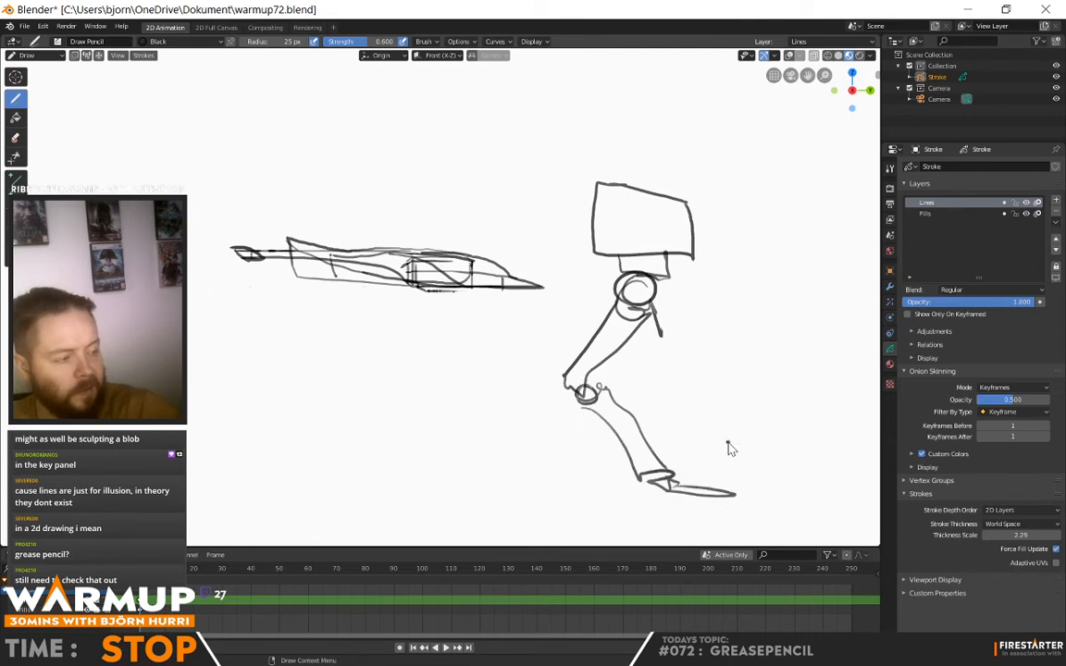
pyautogui.moveTo(675, 266); pyautogui.dragTo(726, 288)
# Step: Undo all the walker body and leg strokes so only the aircraft sketch is left
pyautogui.moveTo(800, 346)
pyautogui.mouseDown(button='middle')
pyautogui.moveTo(752, 371)
pyautogui.moveTo(603, 378)
pyautogui.moveTo(529, 452)
pyautogui.moveTo(538, 404)
pyautogui.moveTo(483, 359)
pyautogui.moveTo(533, 380)
pyautogui.moveTo(713, 361)
pyautogui.moveTo(727, 335)
pyautogui.mouseUp(button='middle')
pyautogui.hotkey('ctrl', 'z')
pyautogui.hotkey('ctrl', 'z')
pyautogui.hotkey('ctrl', 'z')
pyautogui.hotkey('ctrl', 'z')
pyautogui.hotkey('ctrl', 'z')
pyautogui.hotkey('ctrl', 'z')
pyautogui.hotkey('ctrl', 'z')
pyautogui.hotkey('ctrl', 'z')
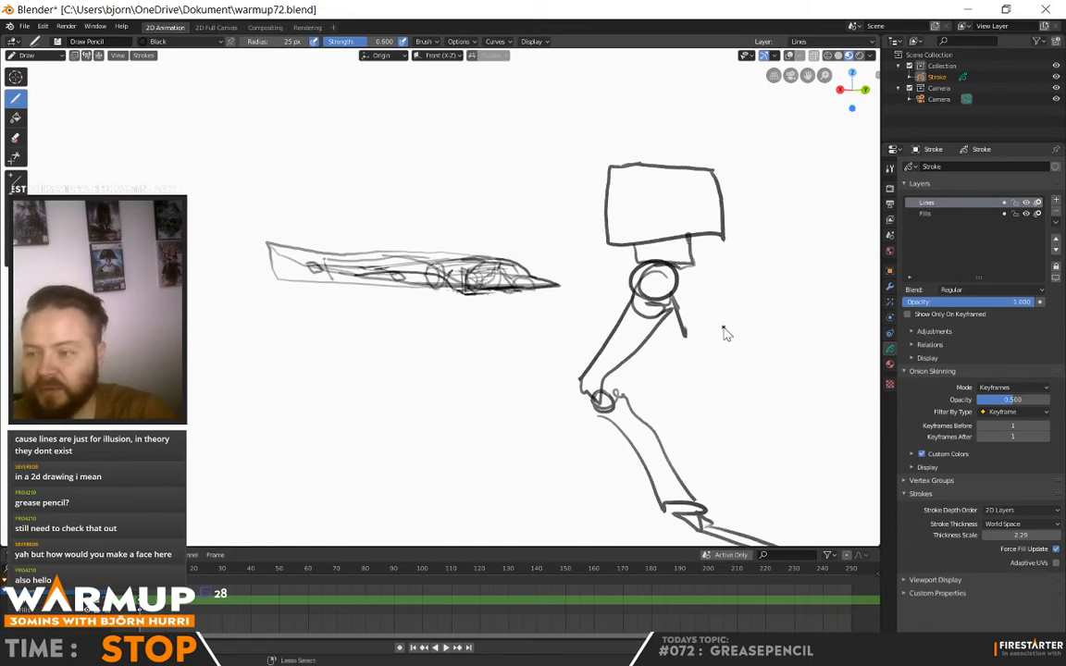
pyautogui.hotkey('ctrl', 'z')
pyautogui.hotkey('ctrl', 'z')
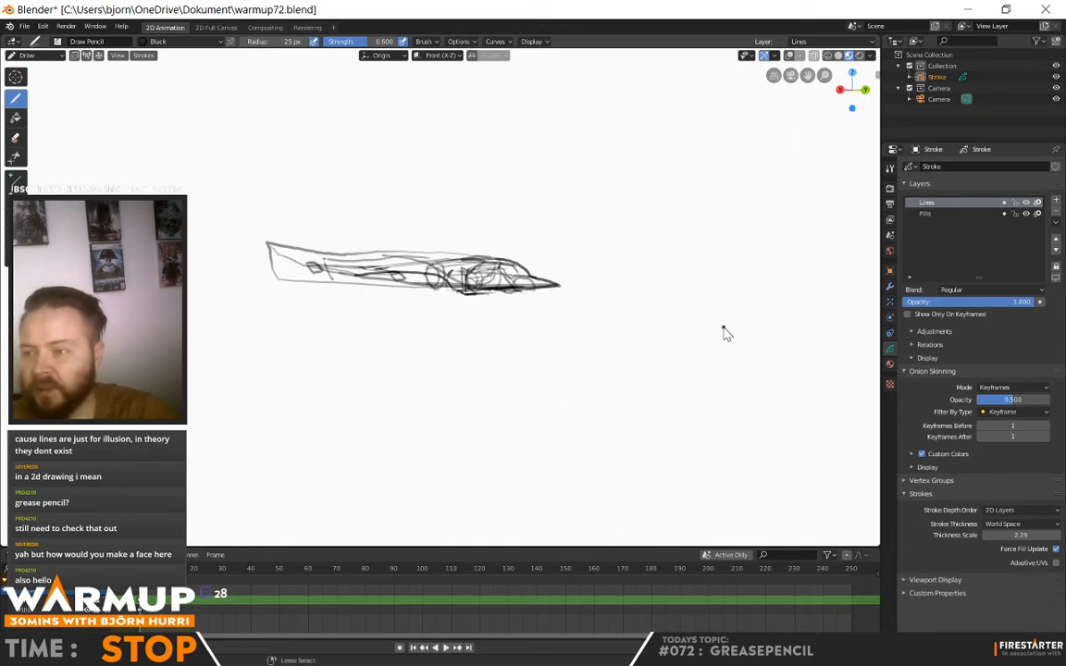
# Step: Examine the aircraft's wings, engines, nose and tailplane from the front, rear, side and above
pyautogui.moveTo(662, 303)
pyautogui.mouseDown(button='middle')
pyautogui.moveTo(511, 404)
pyautogui.moveTo(470, 360)
pyautogui.moveTo(495, 303)
pyautogui.moveTo(637, 350)
pyautogui.moveTo(645, 338)
pyautogui.moveTo(610, 396)
pyautogui.moveTo(428, 333)
pyautogui.moveTo(425, 288)
pyautogui.mouseUp(button='middle')
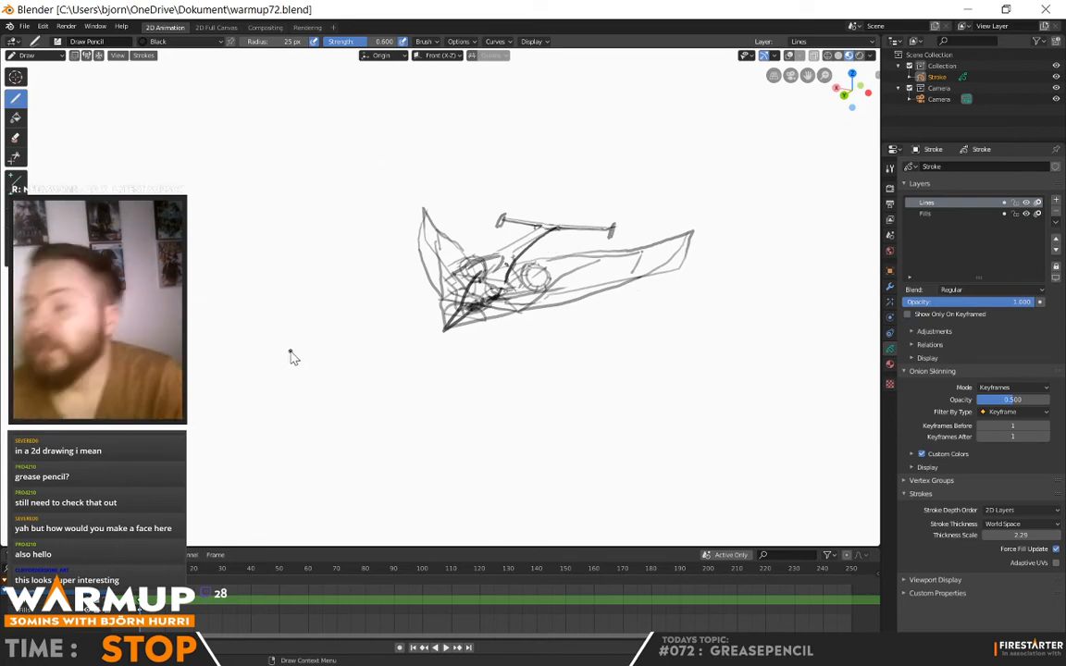
pyautogui.moveTo(814, 426)
pyautogui.mouseDown(button='middle')
pyautogui.moveTo(679, 418)
pyautogui.moveTo(654, 389)
pyautogui.moveTo(542, 383)
pyautogui.moveTo(507, 462)
pyautogui.moveTo(549, 445)
pyautogui.moveTo(500, 444)
pyautogui.moveTo(487, 381)
pyautogui.moveTo(434, 336)
pyautogui.moveTo(659, 351)
pyautogui.moveTo(514, 349)
pyautogui.moveTo(523, 325)
pyautogui.moveTo(527, 357)
pyautogui.moveTo(497, 307)
pyautogui.moveTo(536, 361)
pyautogui.moveTo(610, 385)
pyautogui.moveTo(713, 376)
pyautogui.mouseUp(button='middle')
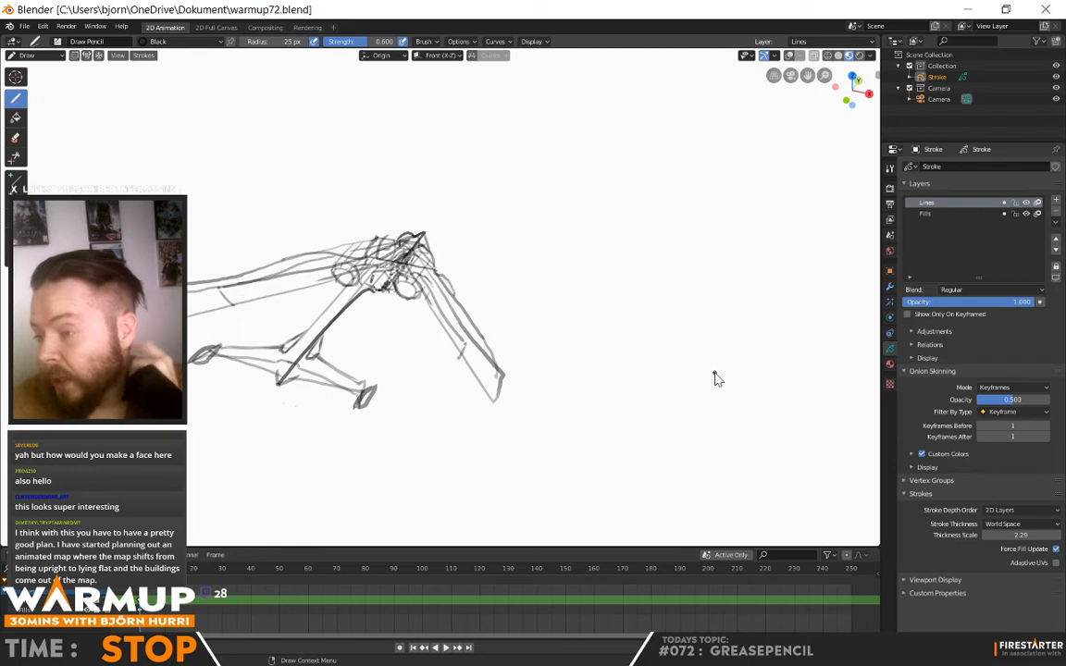
pyautogui.moveTo(377, 390)
pyautogui.mouseDown(button='middle')
pyautogui.moveTo(485, 389)
pyautogui.moveTo(602, 417)
pyautogui.moveTo(490, 388)
pyautogui.moveTo(533, 378)
pyautogui.moveTo(397, 427)
pyautogui.moveTo(476, 380)
pyautogui.moveTo(404, 380)
pyautogui.moveTo(533, 364)
pyautogui.moveTo(485, 362)
pyautogui.moveTo(424, 387)
pyautogui.moveTo(486, 363)
pyautogui.moveTo(562, 380)
pyautogui.moveTo(509, 362)
pyautogui.moveTo(522, 370)
pyautogui.mouseUp(button='middle')
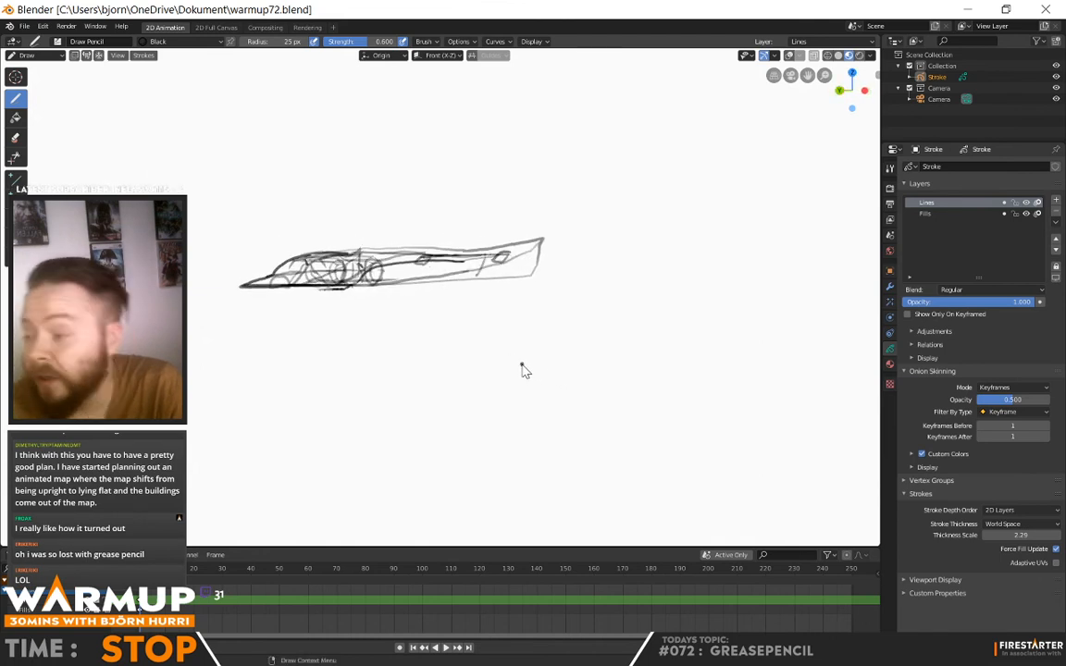
pyautogui.moveTo(522, 370)
pyautogui.mouseDown(button='middle')
pyautogui.moveTo(430, 381)
pyautogui.moveTo(457, 393)
pyautogui.mouseUp(button='middle')
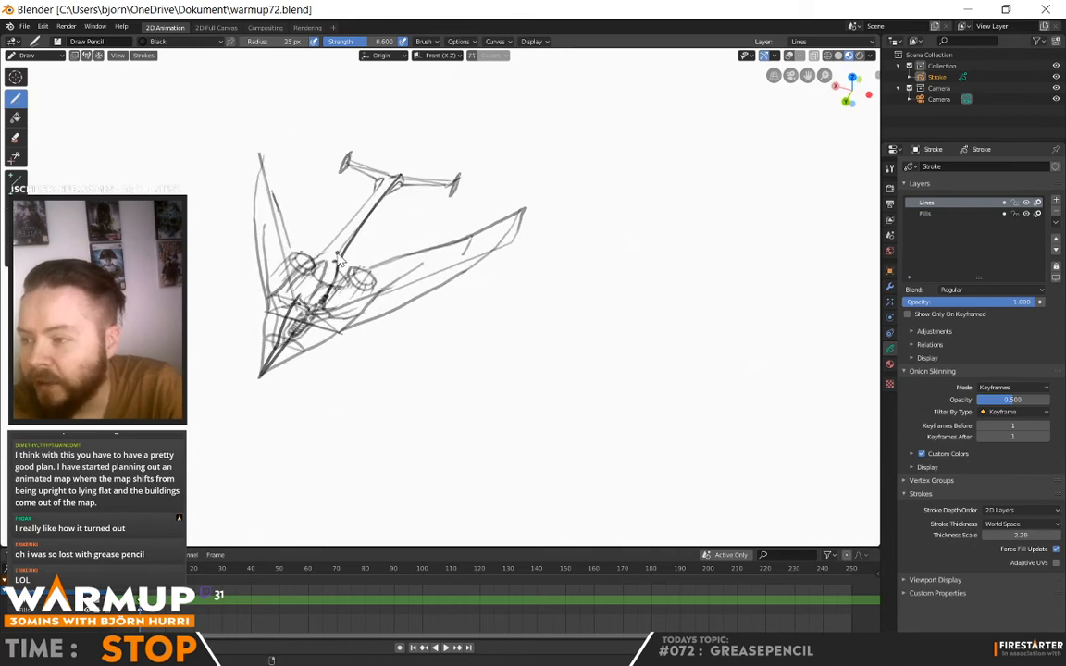
pyautogui.moveTo(323, 259)
pyautogui.mouseDown(button='middle')
pyautogui.moveTo(453, 276)
pyautogui.moveTo(397, 216)
pyautogui.moveTo(324, 277)
pyautogui.moveTo(362, 319)
pyautogui.moveTo(430, 331)
pyautogui.moveTo(585, 301)
pyautogui.moveTo(522, 374)
pyautogui.moveTo(374, 354)
pyautogui.moveTo(378, 336)
pyautogui.moveTo(463, 395)
pyautogui.moveTo(591, 305)
pyautogui.moveTo(699, 359)
pyautogui.mouseUp(button='middle')
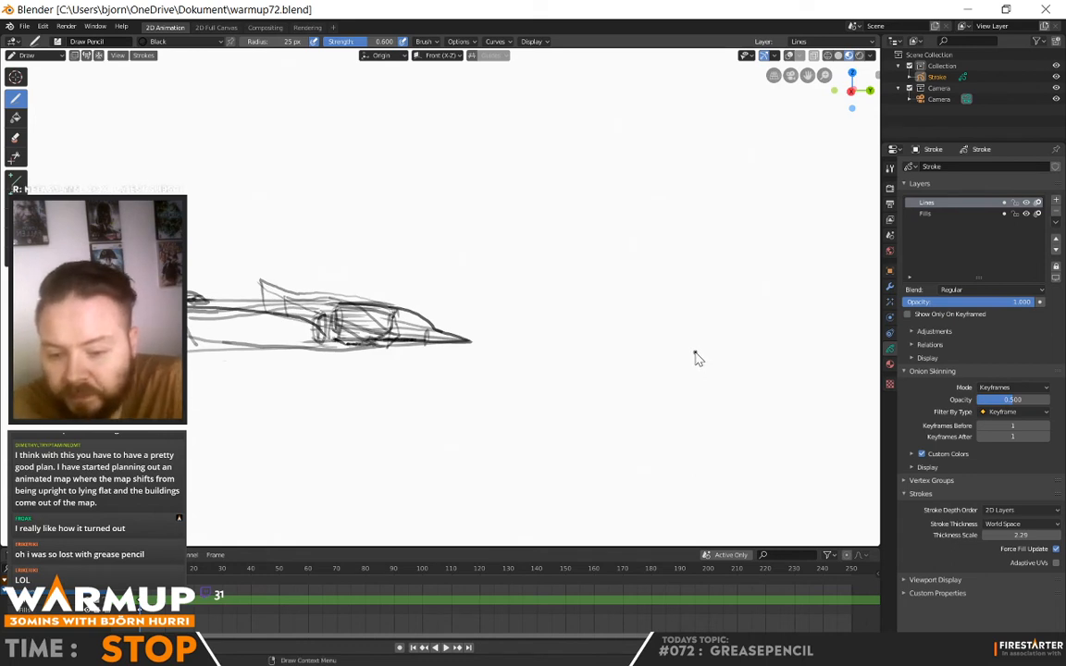
pyautogui.press('Right')
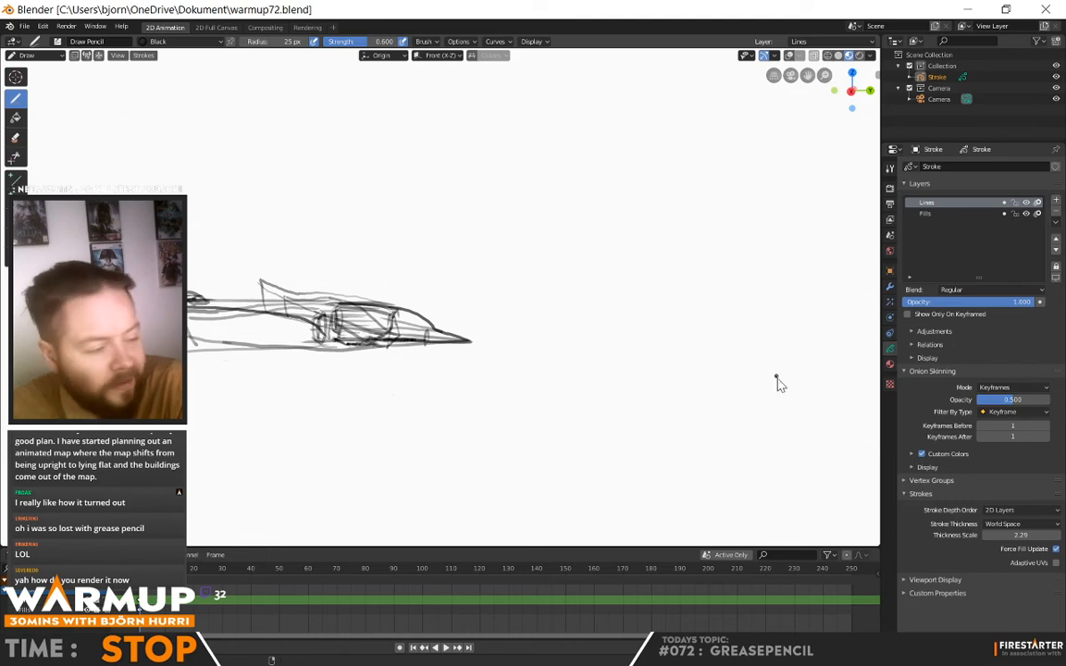
pyautogui.moveTo(773, 380)
pyautogui.mouseDown(button='middle')
pyautogui.moveTo(569, 390)
pyautogui.moveTo(514, 428)
pyautogui.moveTo(538, 321)
pyautogui.moveTo(578, 409)
pyautogui.moveTo(546, 439)
pyautogui.mouseUp(button='middle')
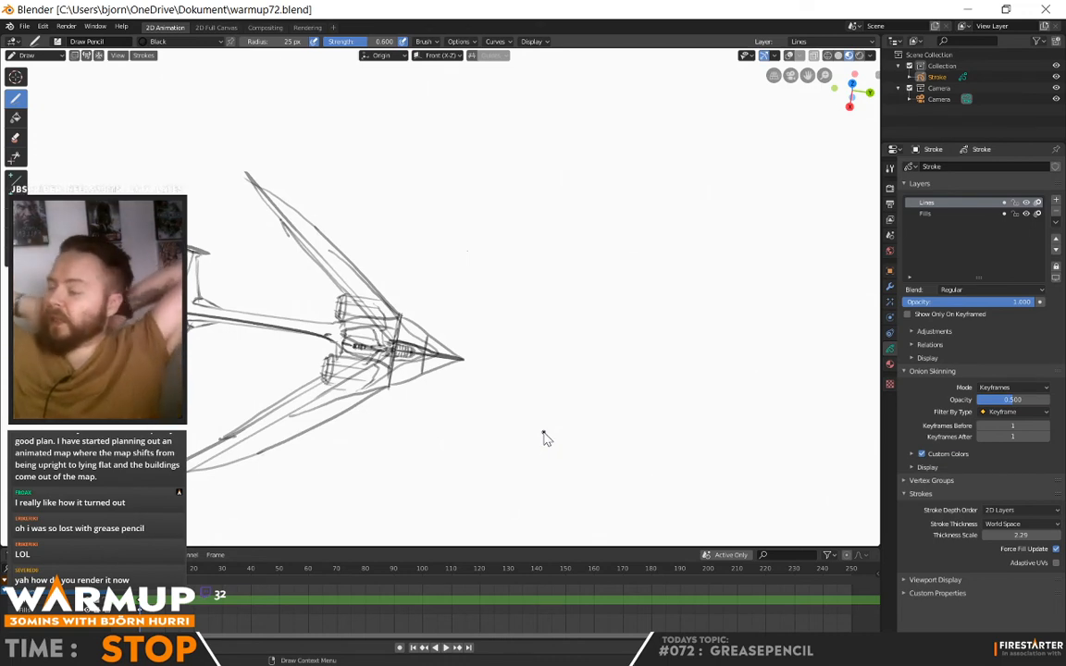
pyautogui.moveTo(552, 428)
pyautogui.mouseDown(button='middle')
pyautogui.moveTo(469, 454)
pyautogui.moveTo(410, 389)
pyautogui.moveTo(507, 363)
pyautogui.moveTo(594, 407)
pyautogui.moveTo(578, 340)
pyautogui.moveTo(613, 354)
pyautogui.moveTo(773, 338)
pyautogui.moveTo(486, 423)
pyautogui.mouseUp(button='middle')
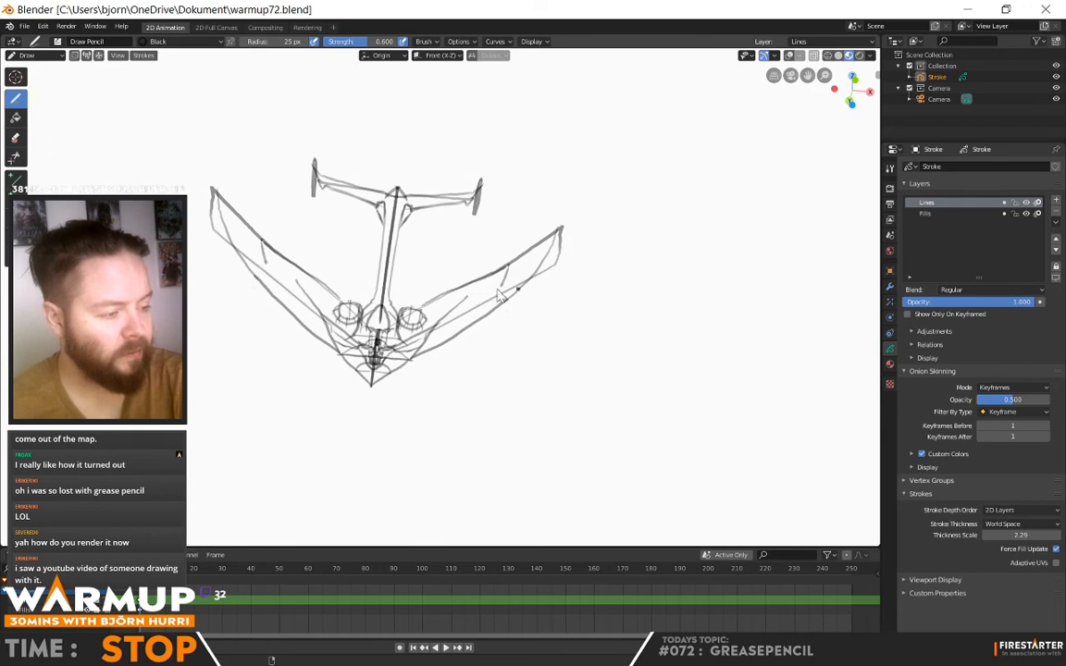